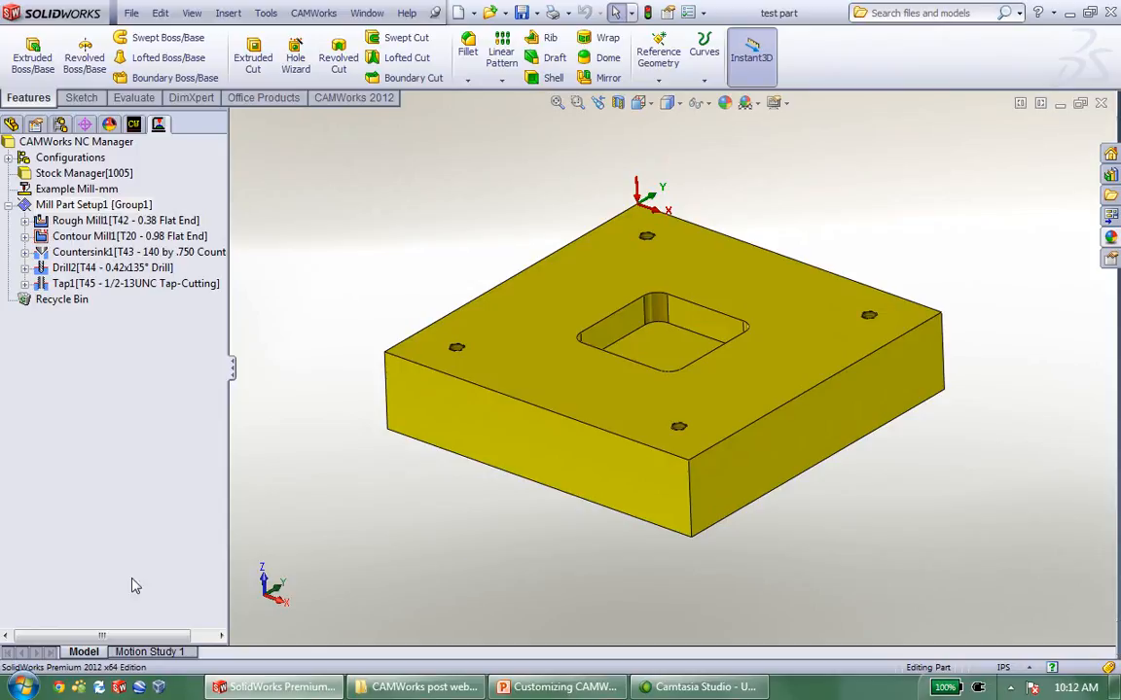
- Launch the UPG program (CAMWorks Universal Post) from the UPG program group
key(super)
click(29, 615)
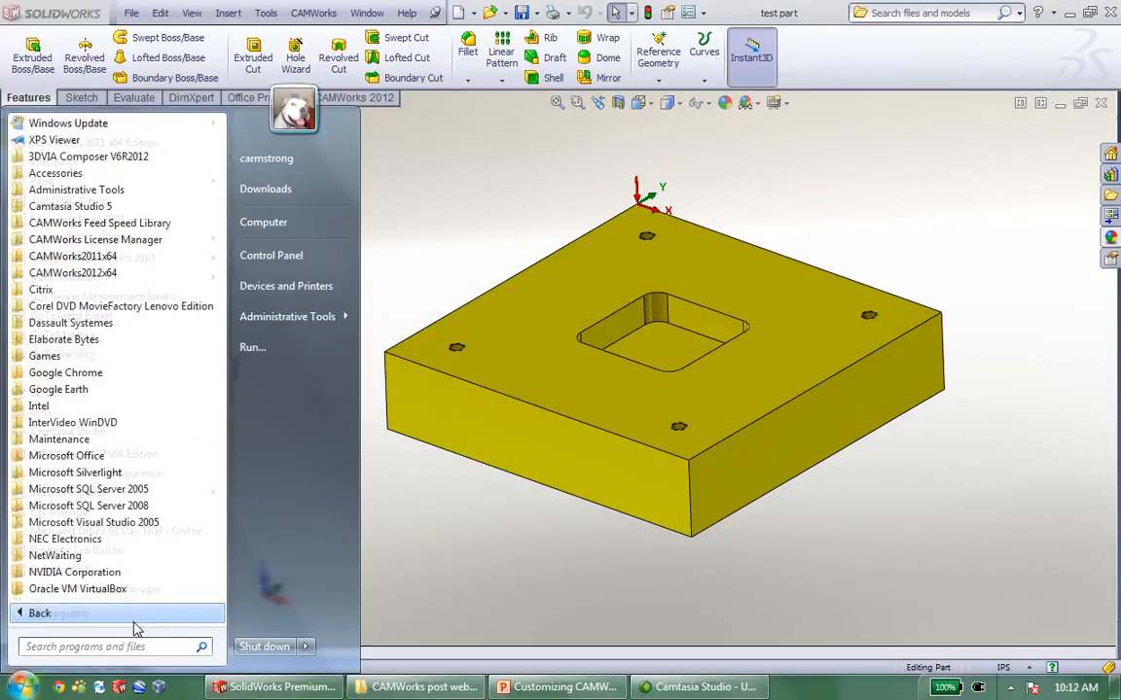
scroll(207, 420, down, 3)
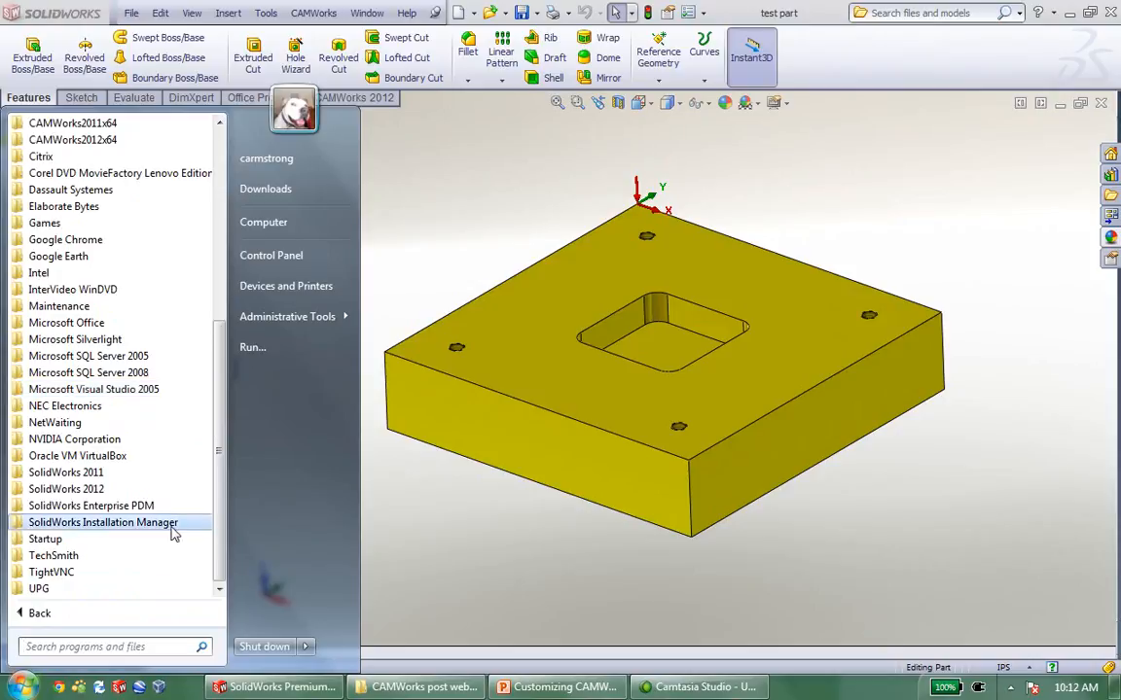
click(56, 591)
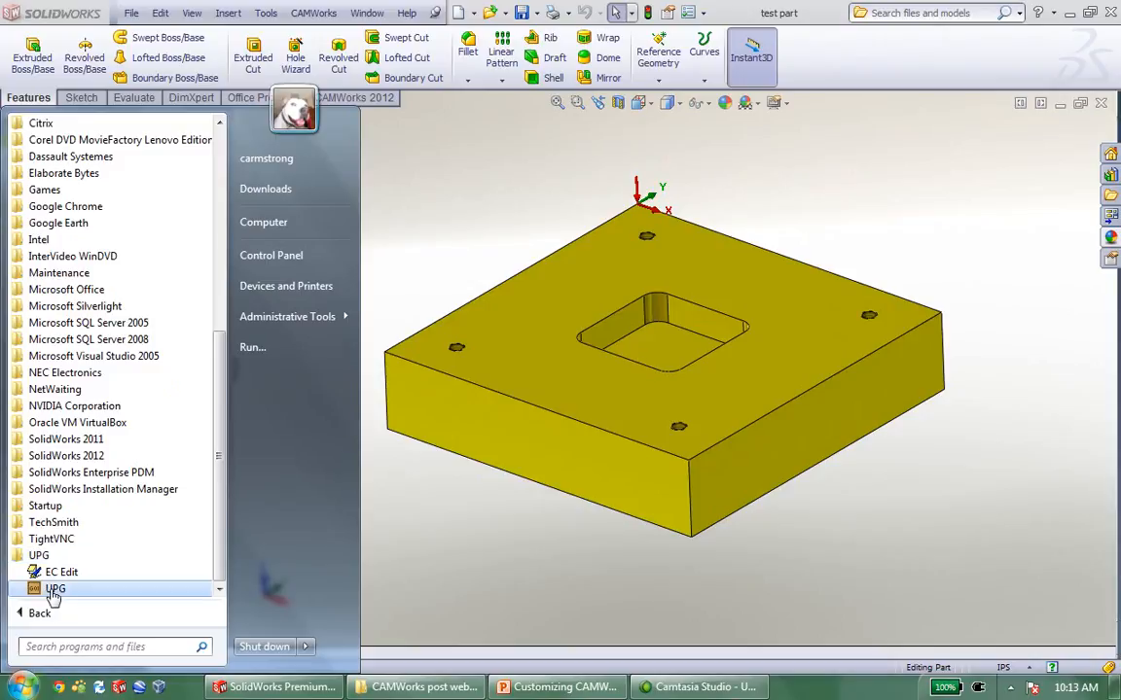
click(55, 590)
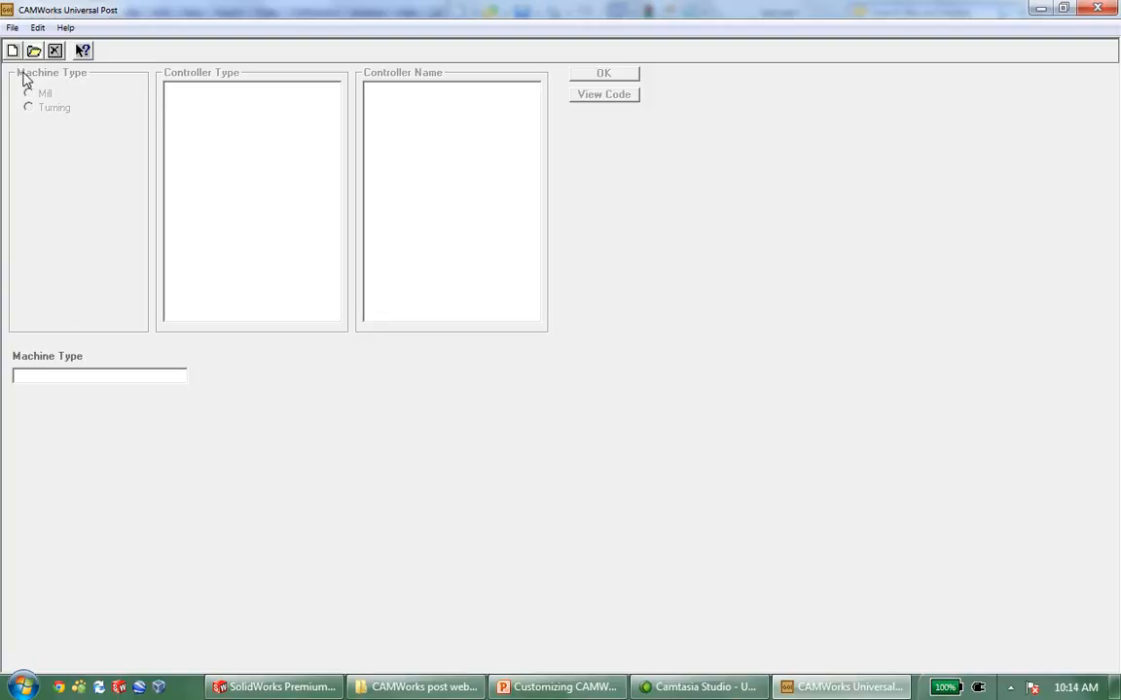
- Create a new mill post with the Fanuc controller type, based on the Haas controller template
click(12, 27)
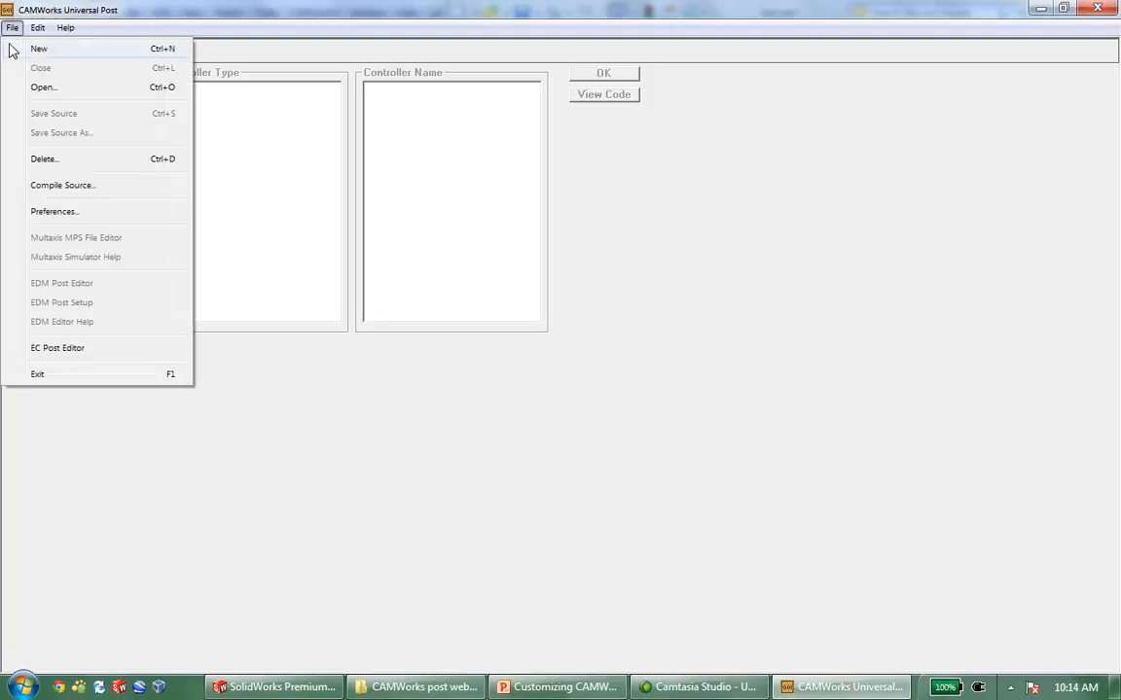
click(14, 49)
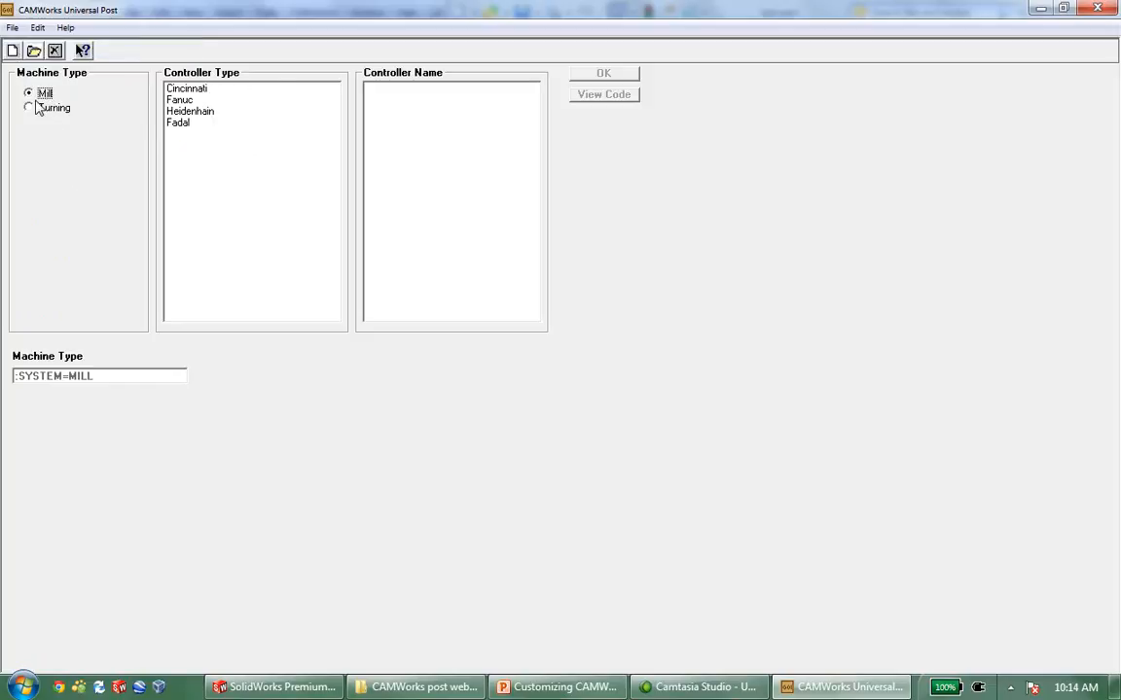
click(174, 99)
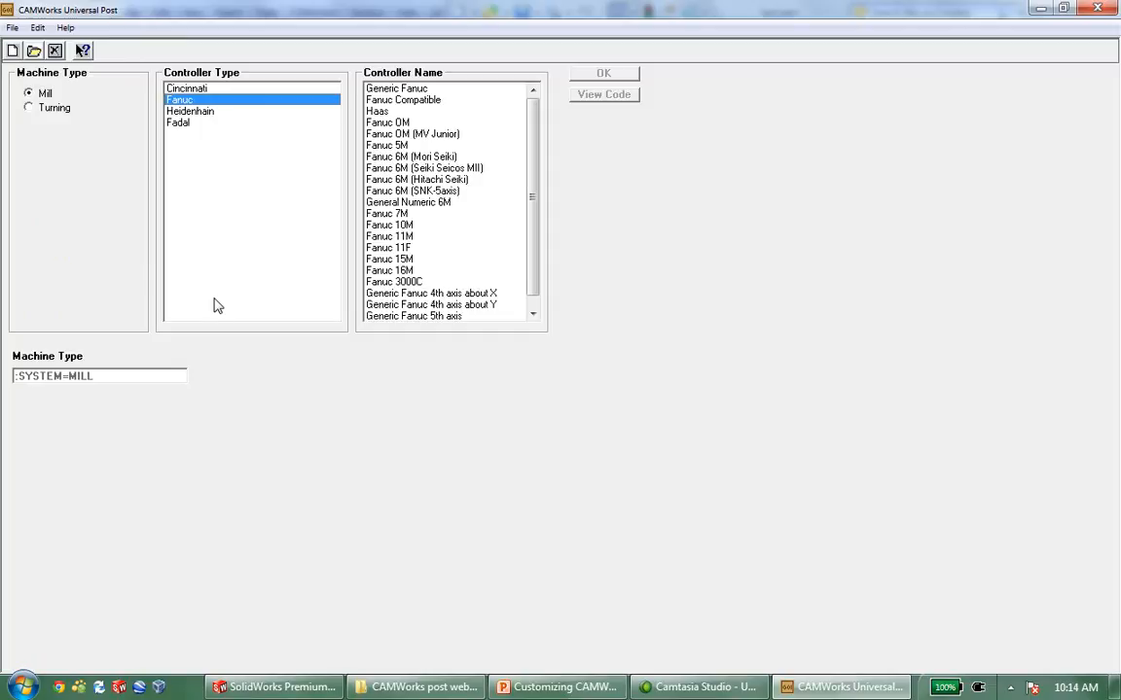
click(380, 112)
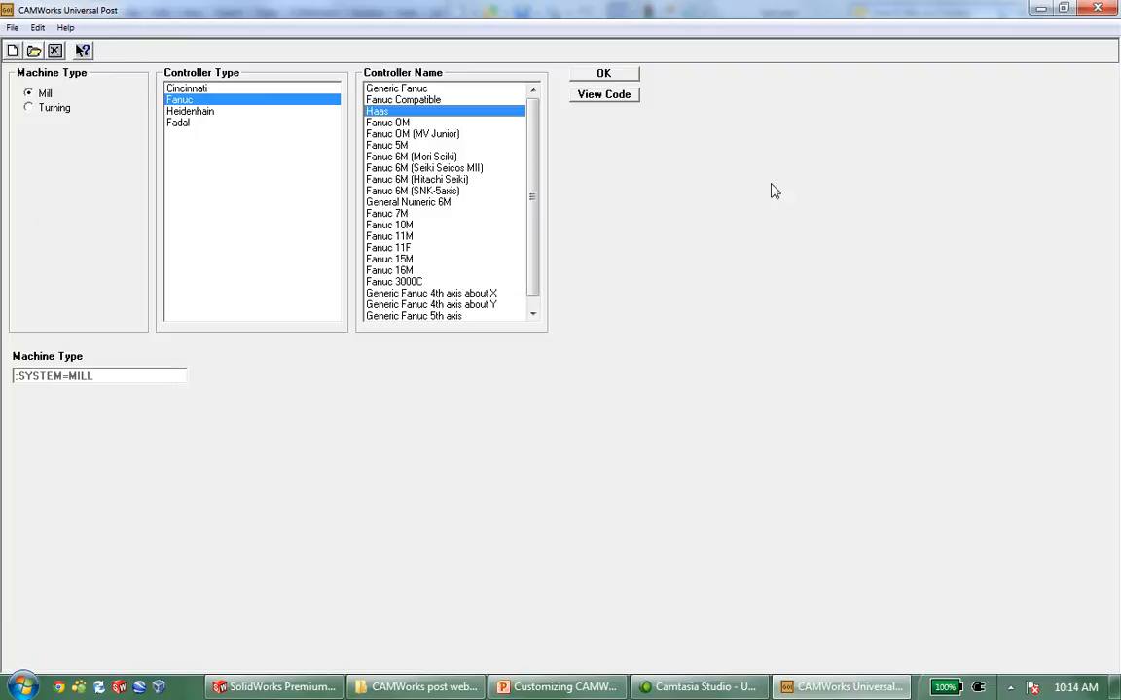
click(623, 75)
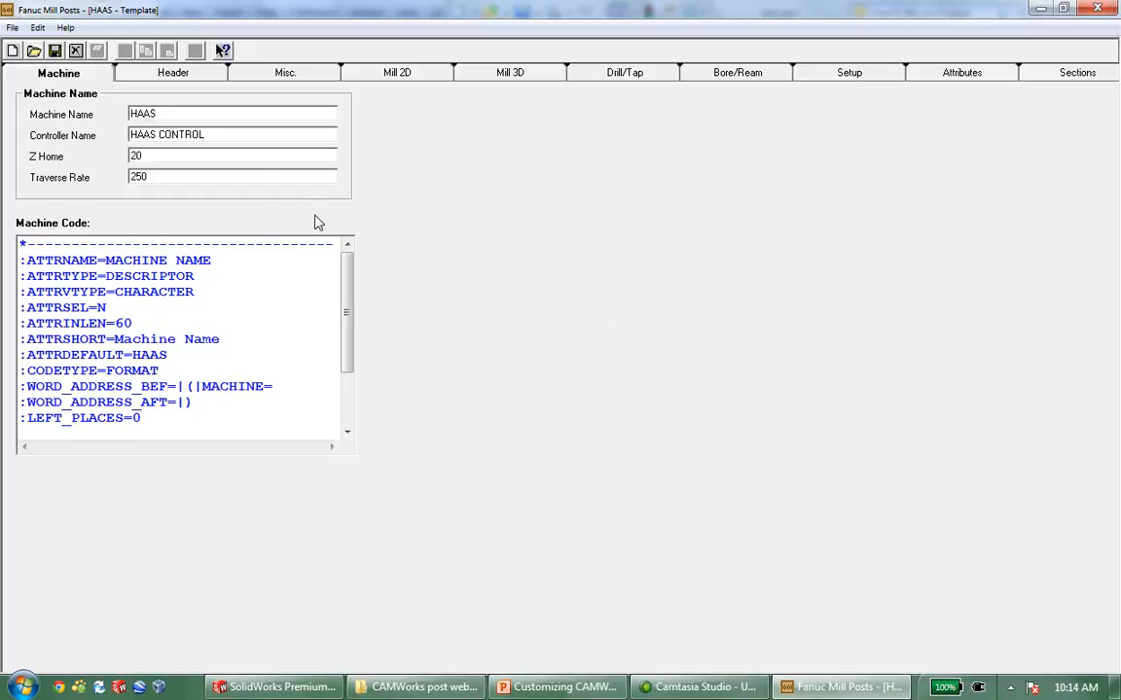
- In the header settings, set the global right places to 3 and the arc quadrants to 360 Degrees (Full)
double_click(144, 115)
click(159, 114)
click(170, 74)
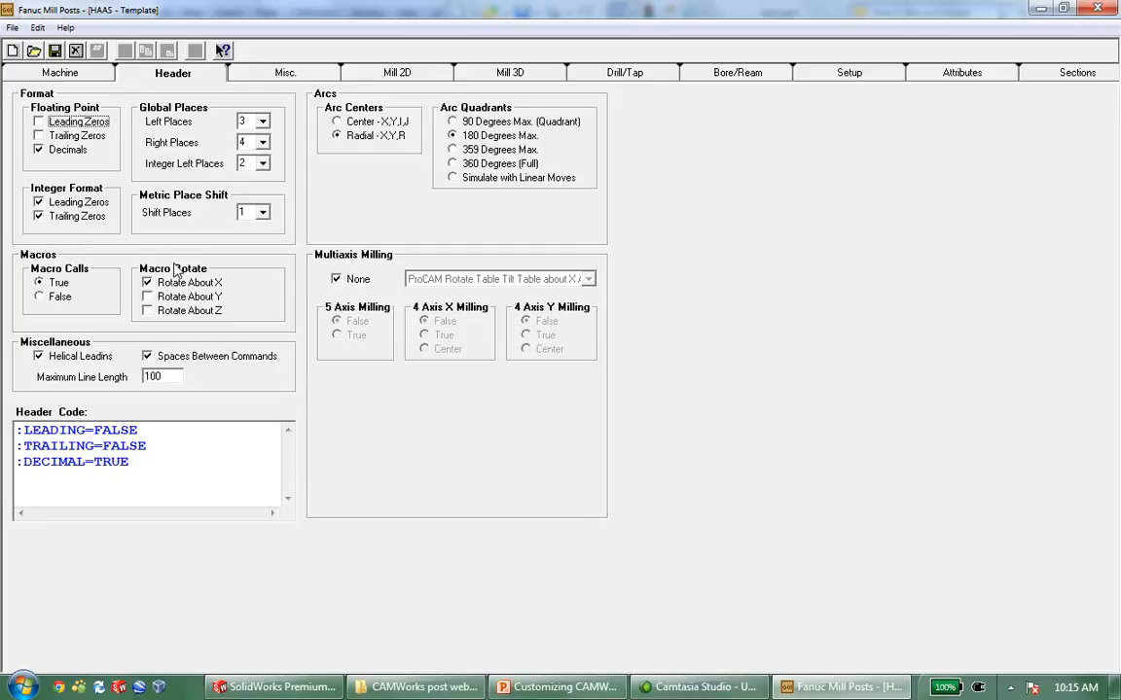
click(239, 142)
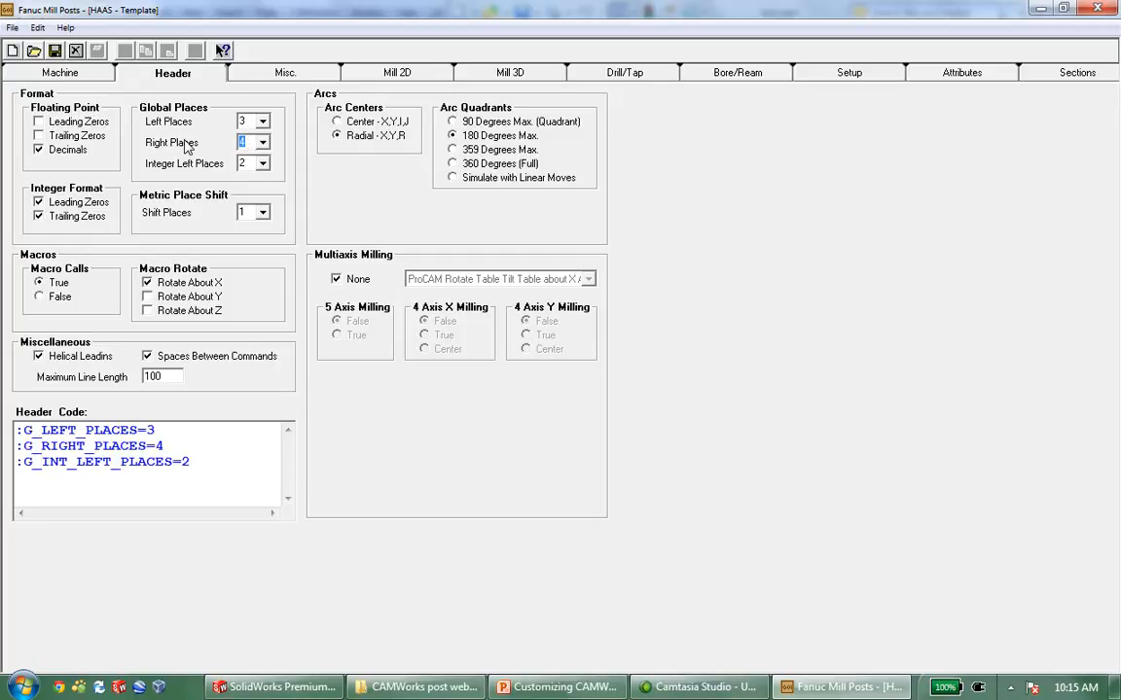
click(261, 142)
click(241, 181)
click(453, 163)
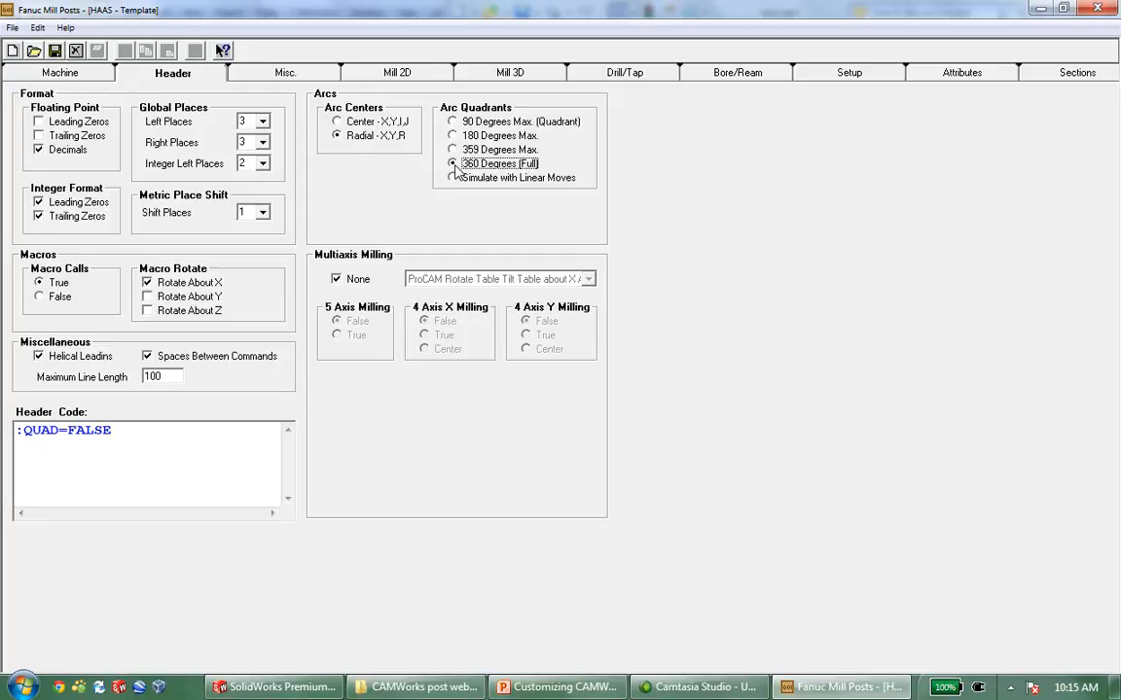
- Set the sequence output to three-place sequence numbers and the maximum sequence number to 99999
click(271, 74)
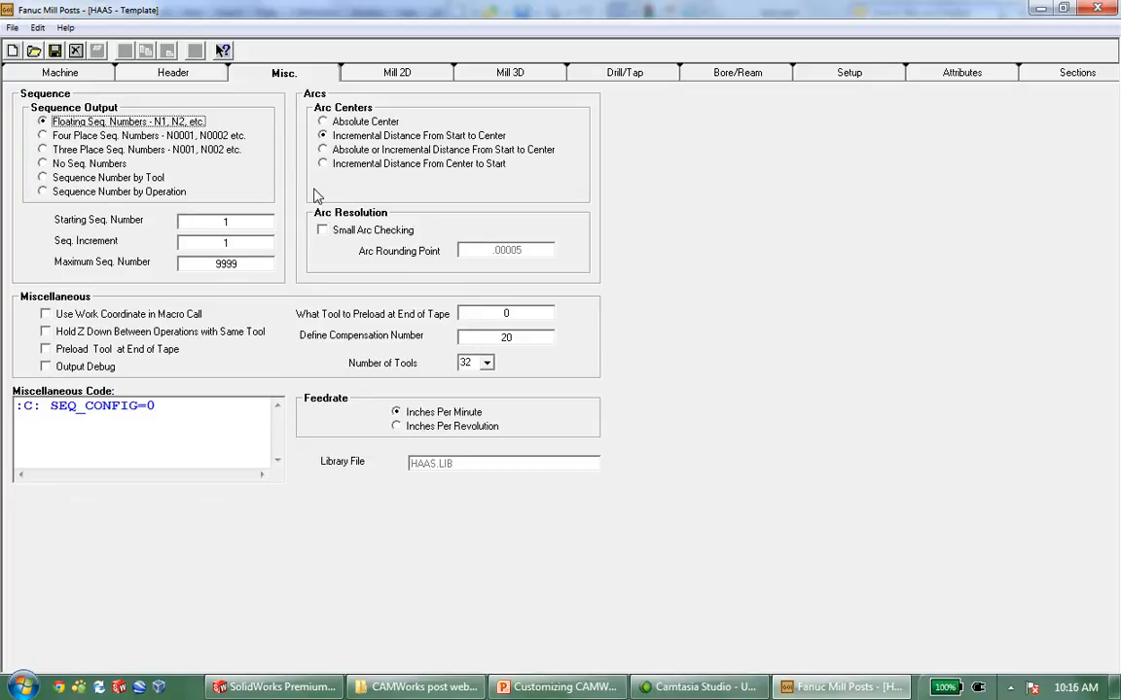
click(54, 150)
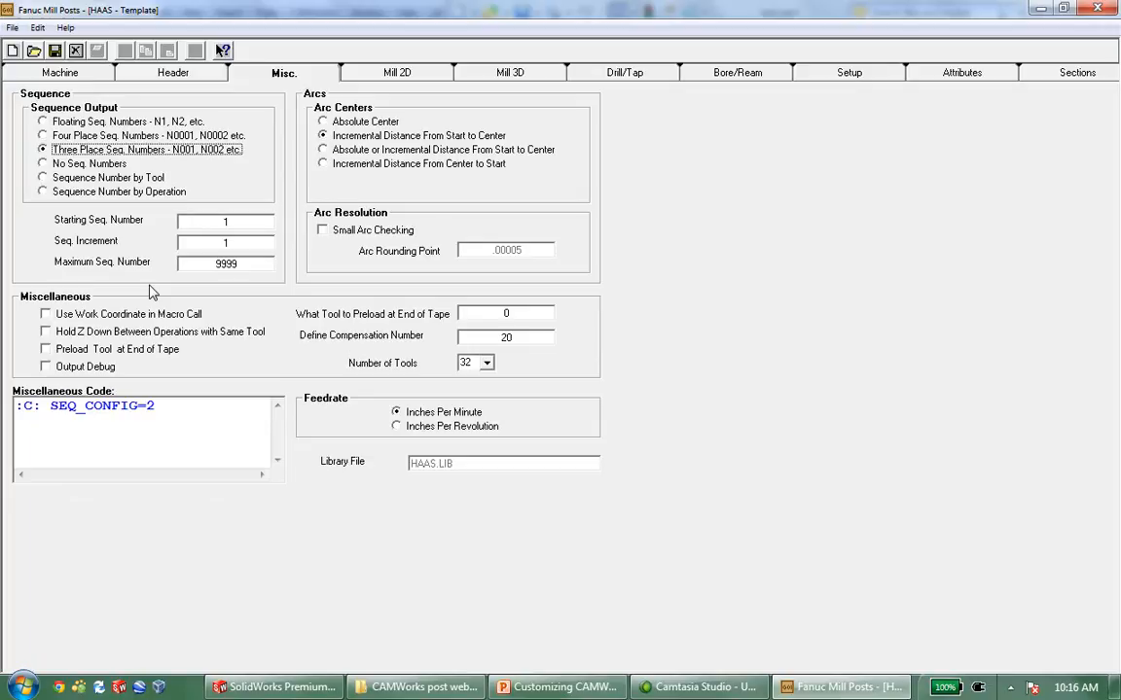
click(241, 265)
text(9)
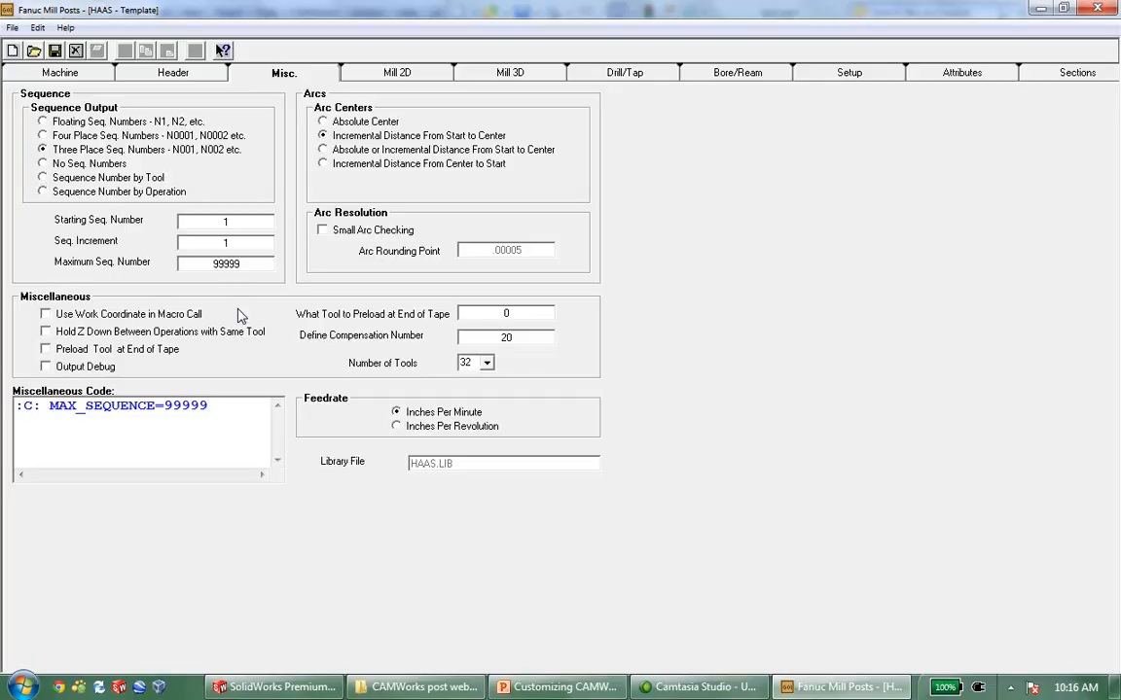
drag(243, 264, 191, 261)
- Review the Mill 2D, Mill 3D and Drill/Tap operation options, and enable prompting for the program name in the setup settings
click(370, 74)
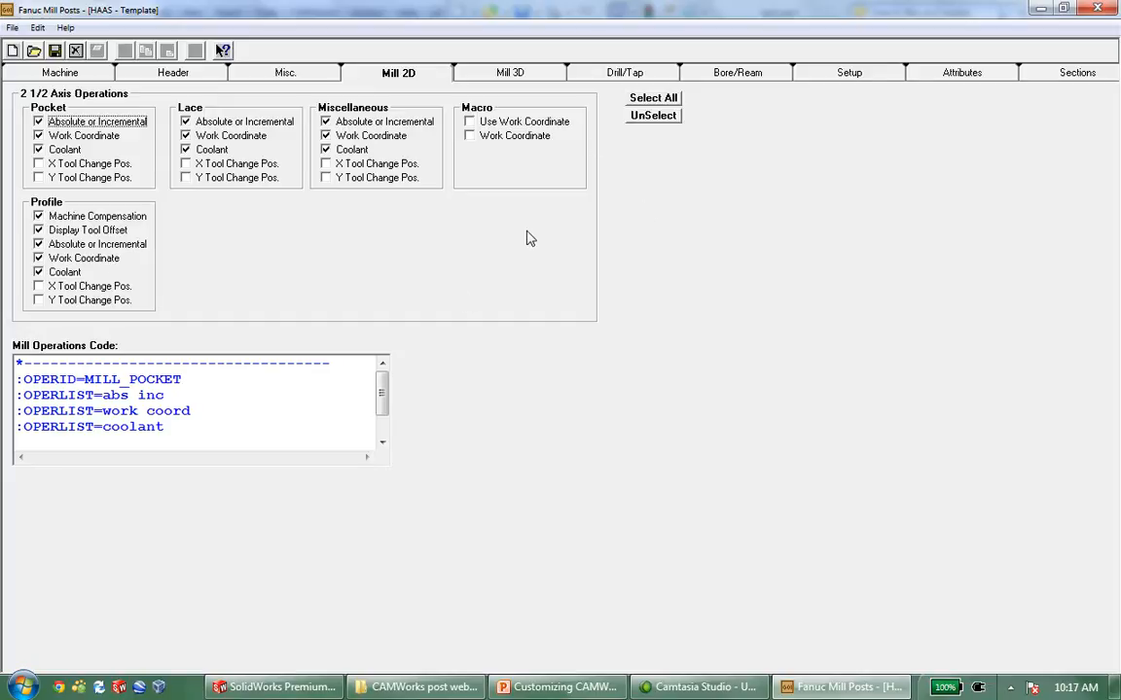
click(526, 77)
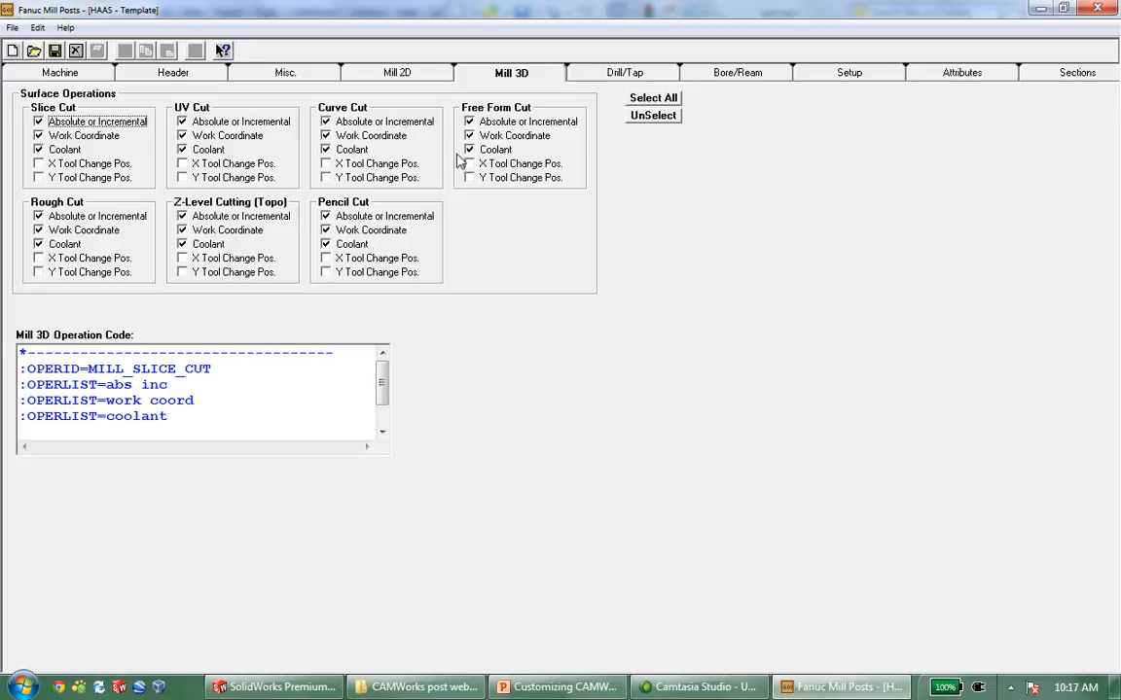
click(593, 75)
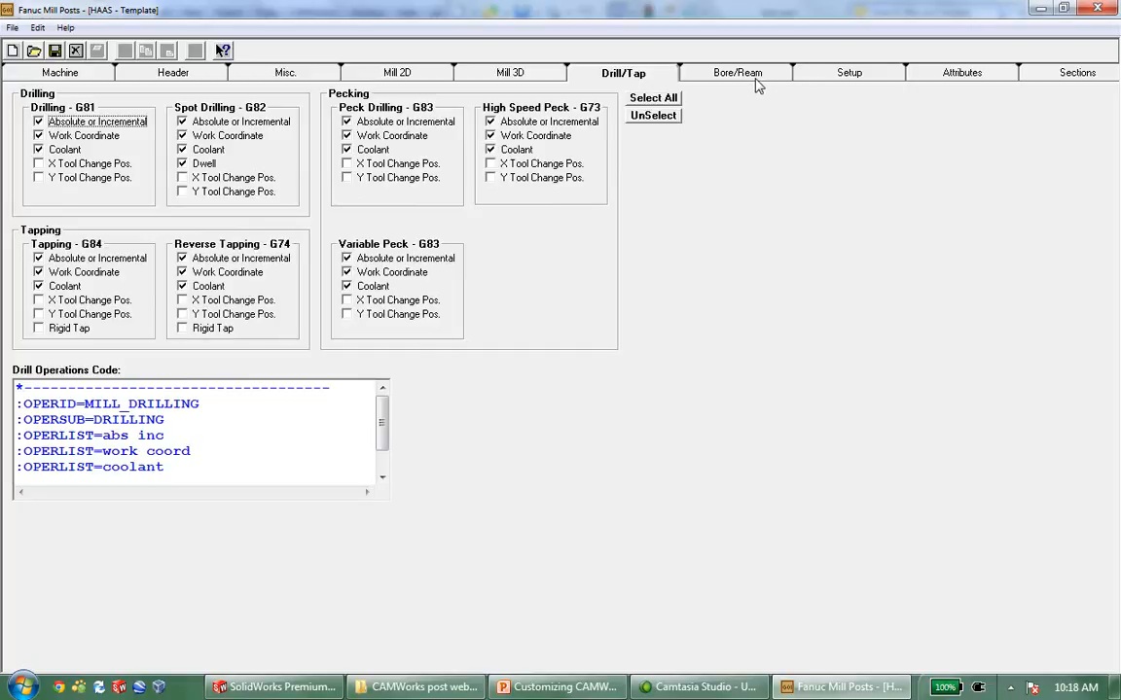
click(822, 73)
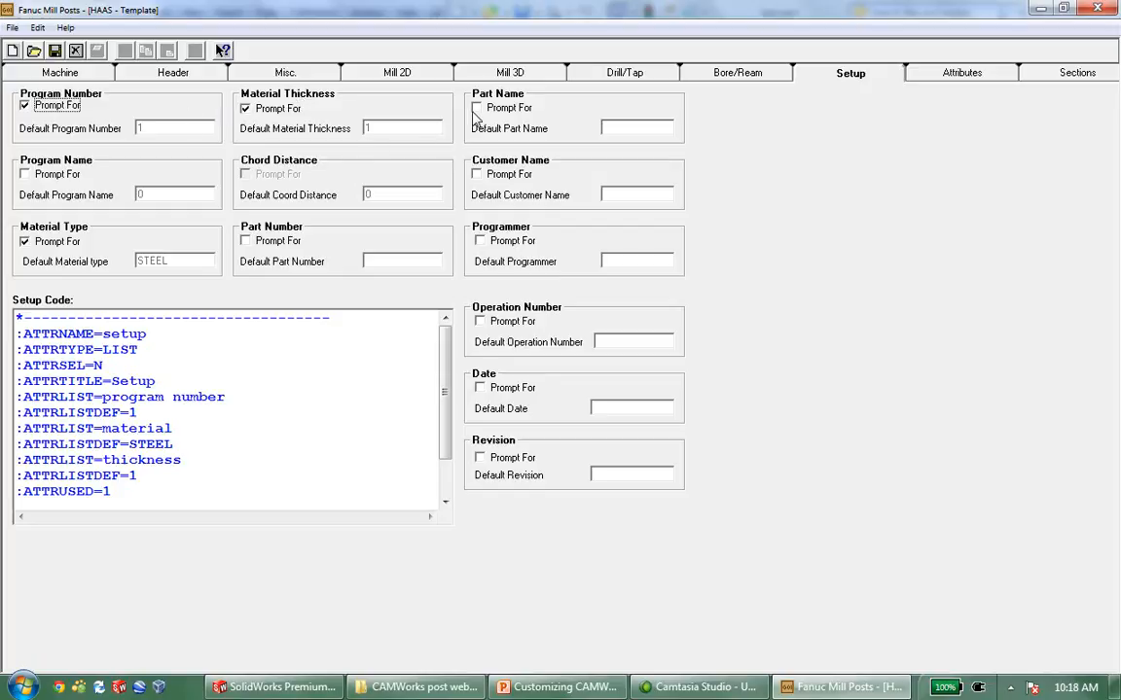
click(25, 175)
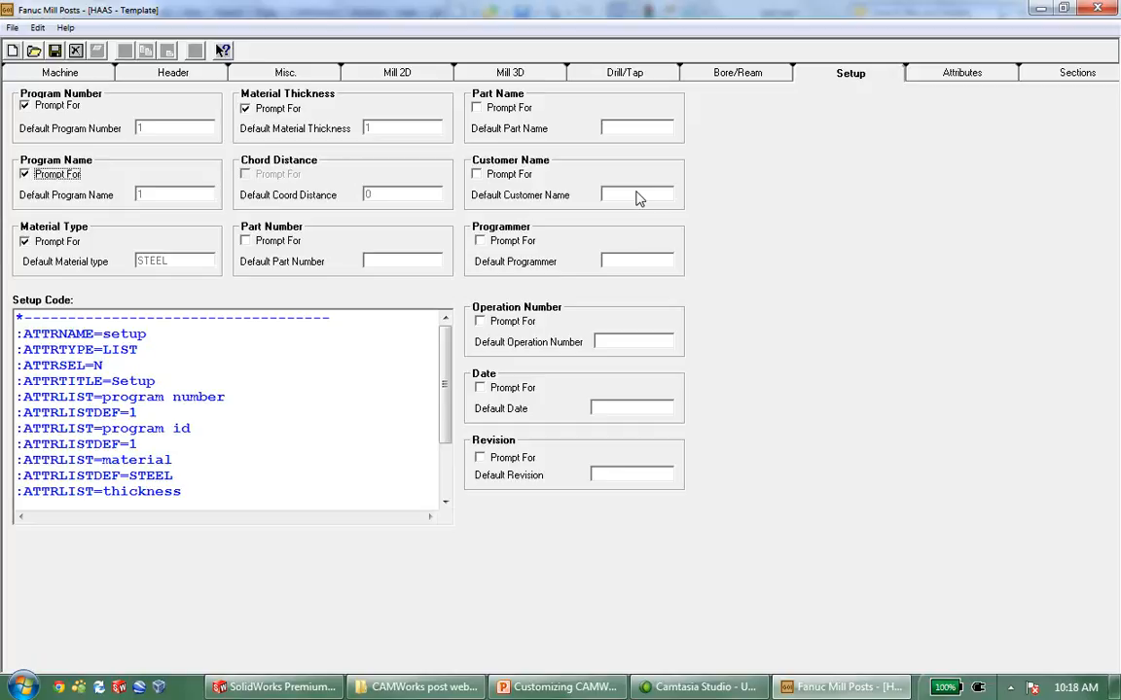
- Make both the program stop and the optional stop available in CAMWorks
click(958, 75)
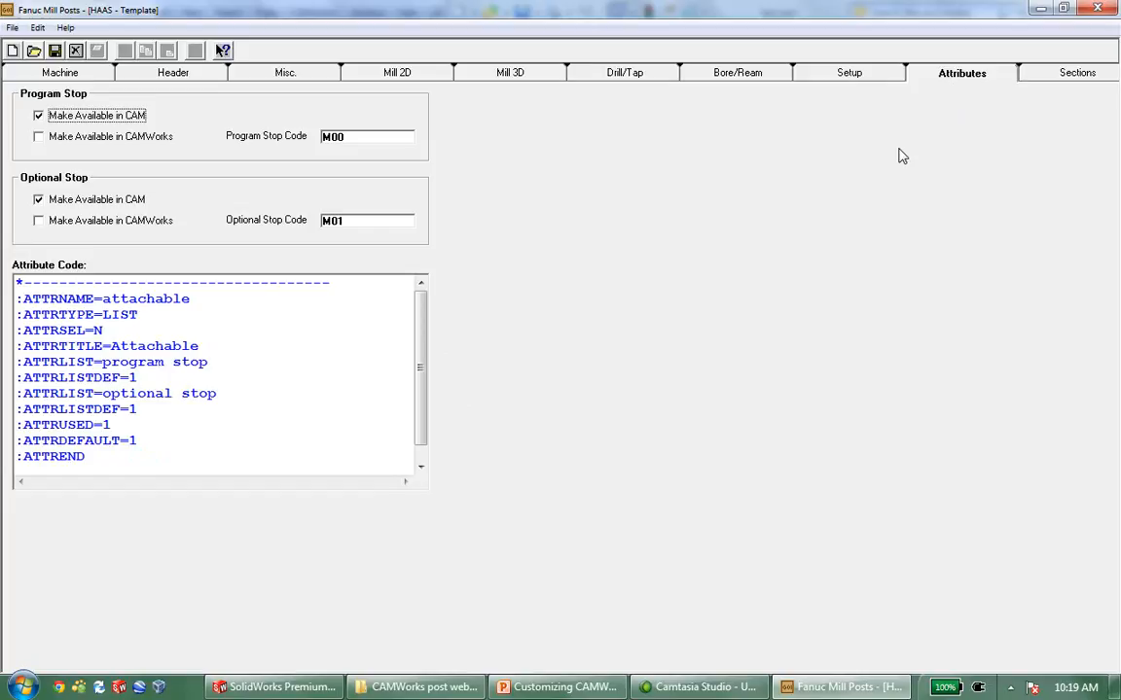
click(38, 137)
click(38, 221)
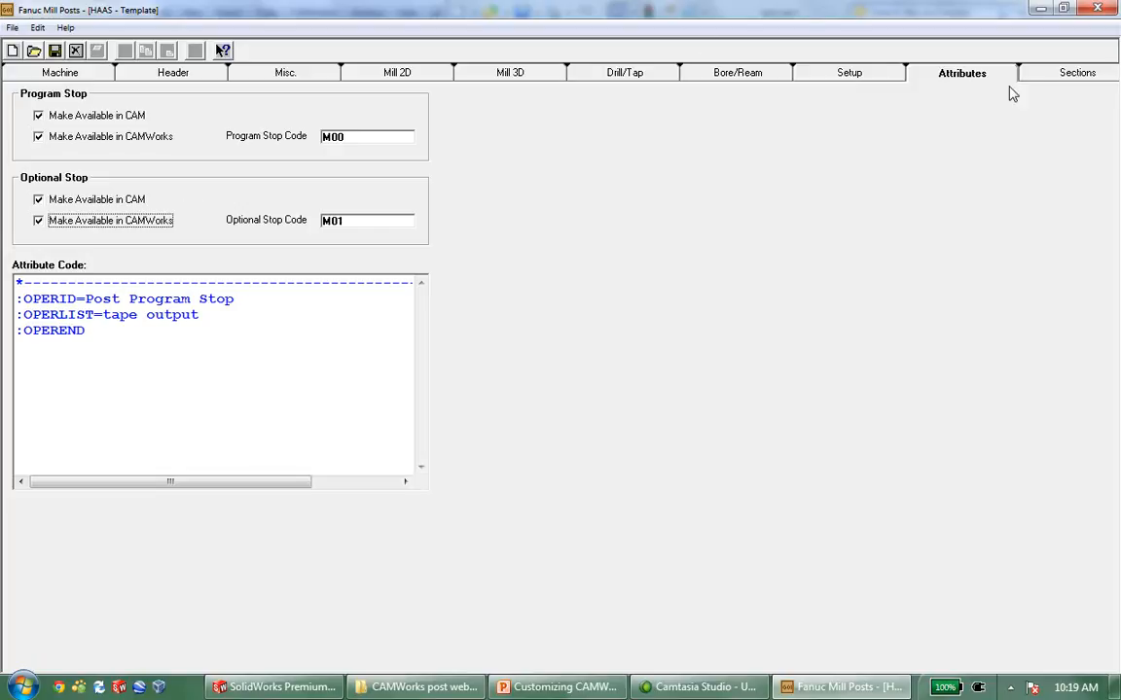
- Examine the Init Tool Change section of the Tool category, including its tool comment, spindle direction and M:06 codes
click(1051, 72)
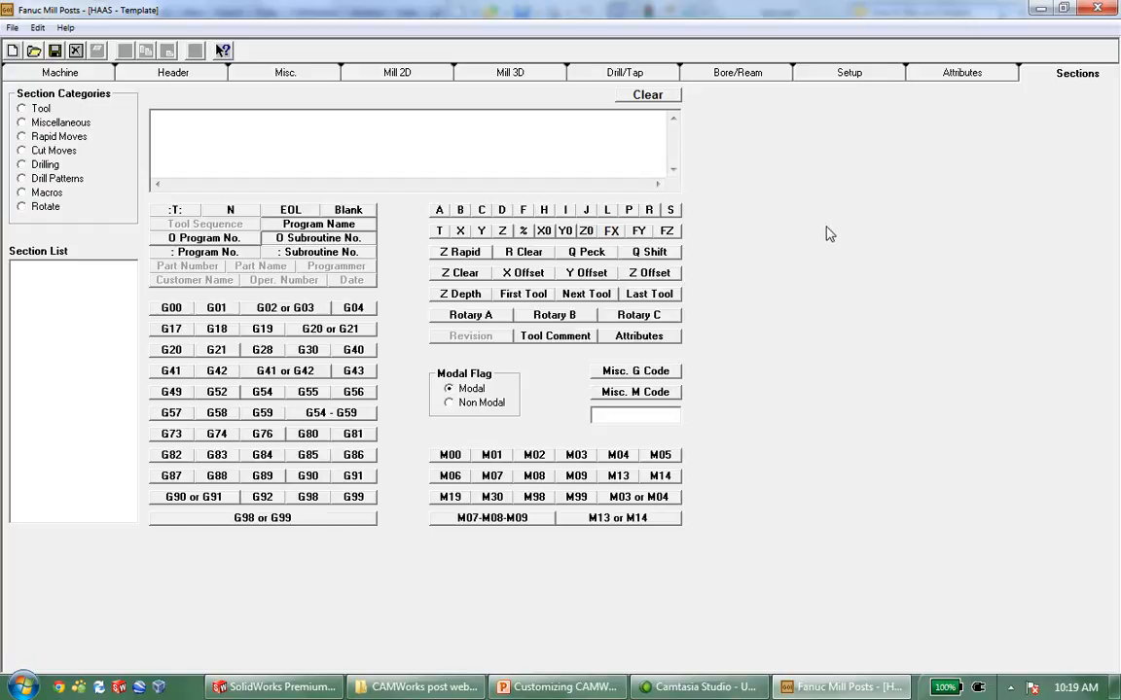
click(23, 109)
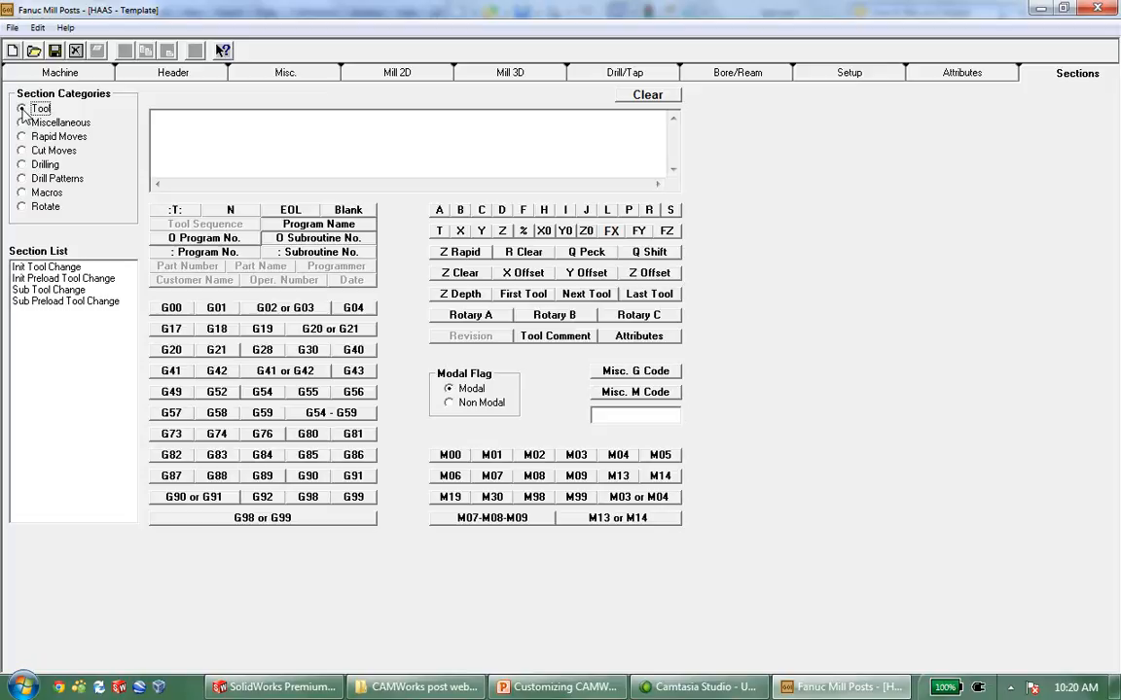
click(59, 266)
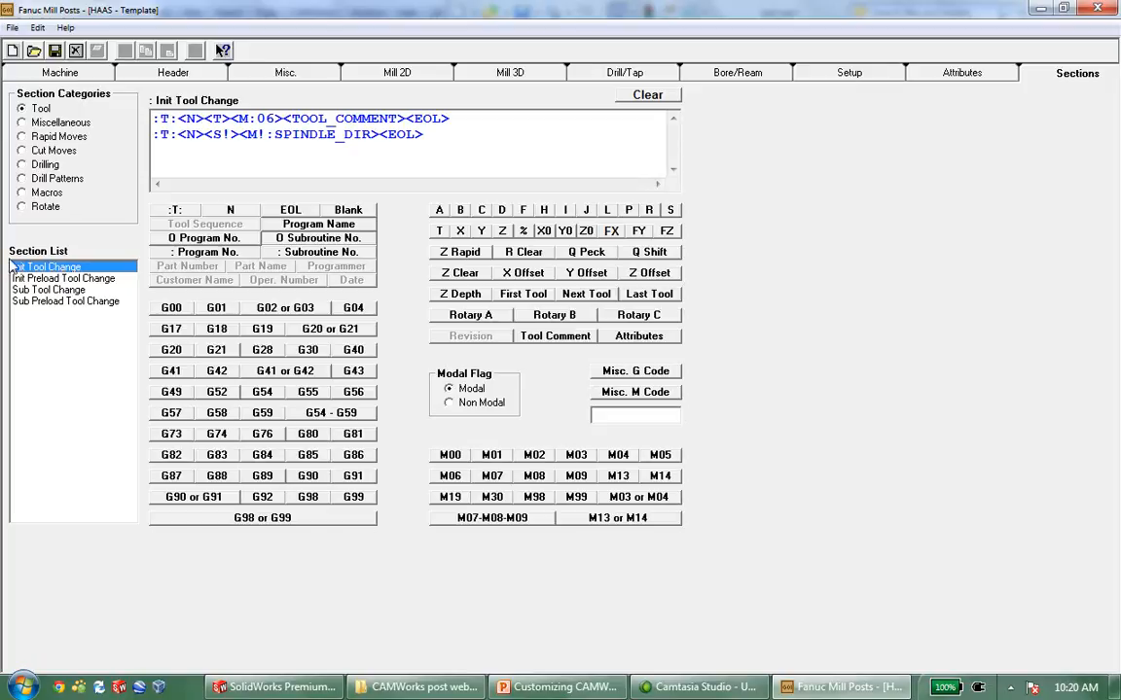
drag(431, 136, 142, 105)
click(330, 151)
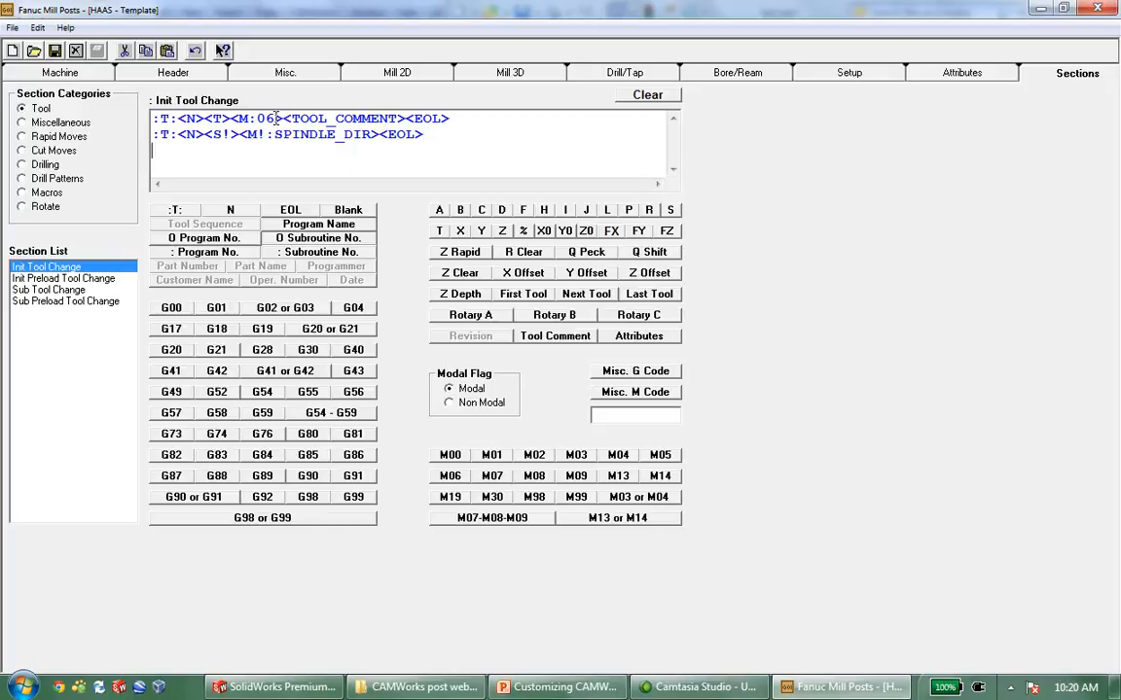
drag(282, 117, 407, 118)
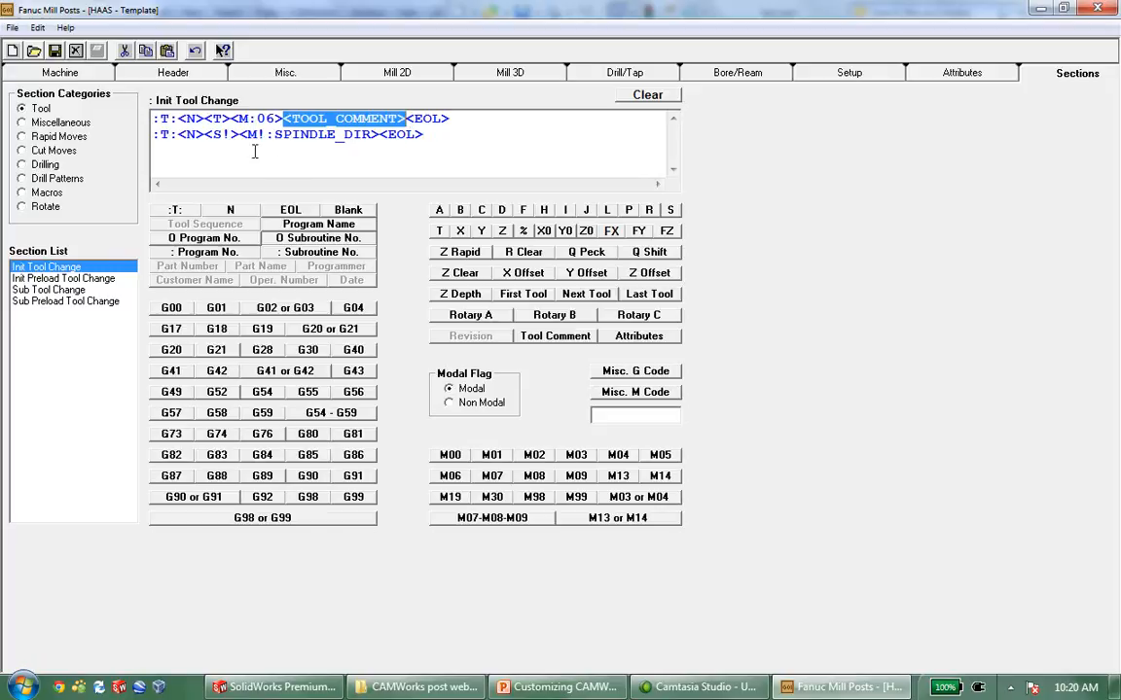
drag(240, 135, 376, 136)
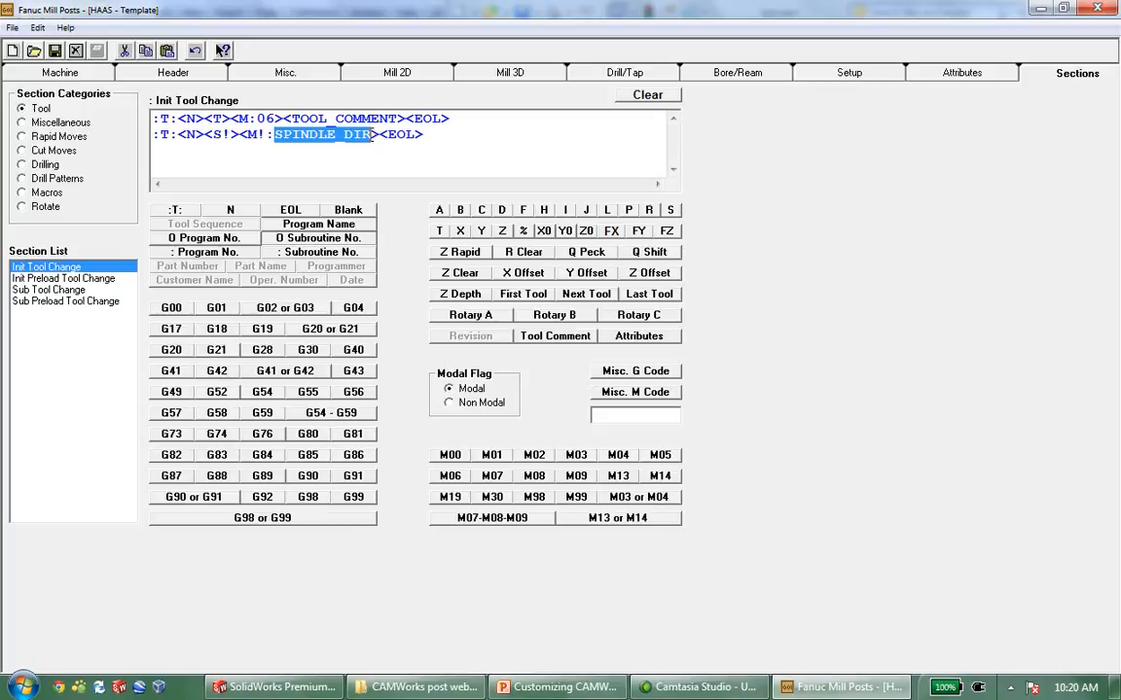
click(325, 157)
drag(240, 136, 381, 136)
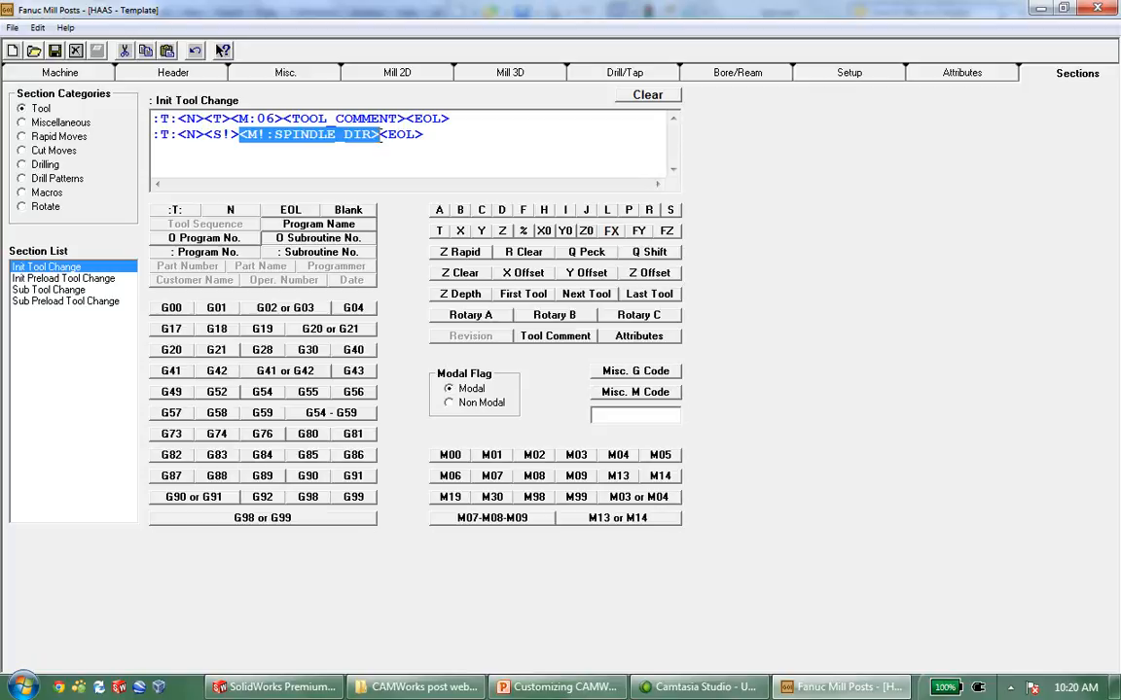
click(251, 154)
drag(228, 138, 275, 119)
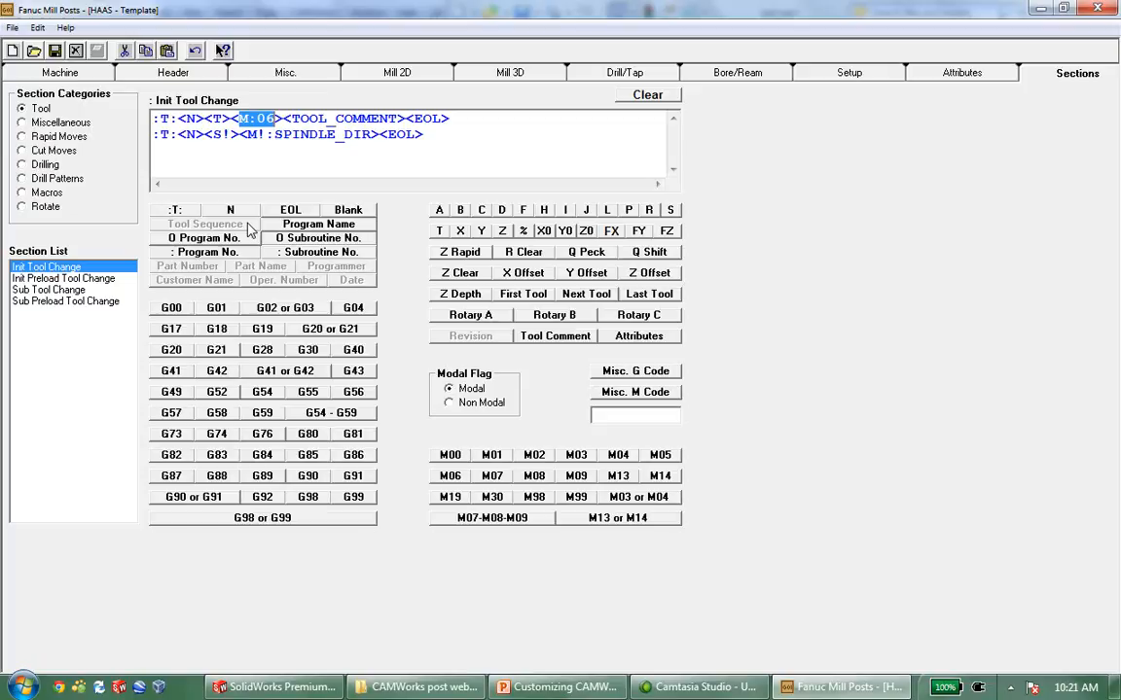
- Examine the Start of Tape section in the Miscellaneous category, covering its % character and the program number output line
click(25, 120)
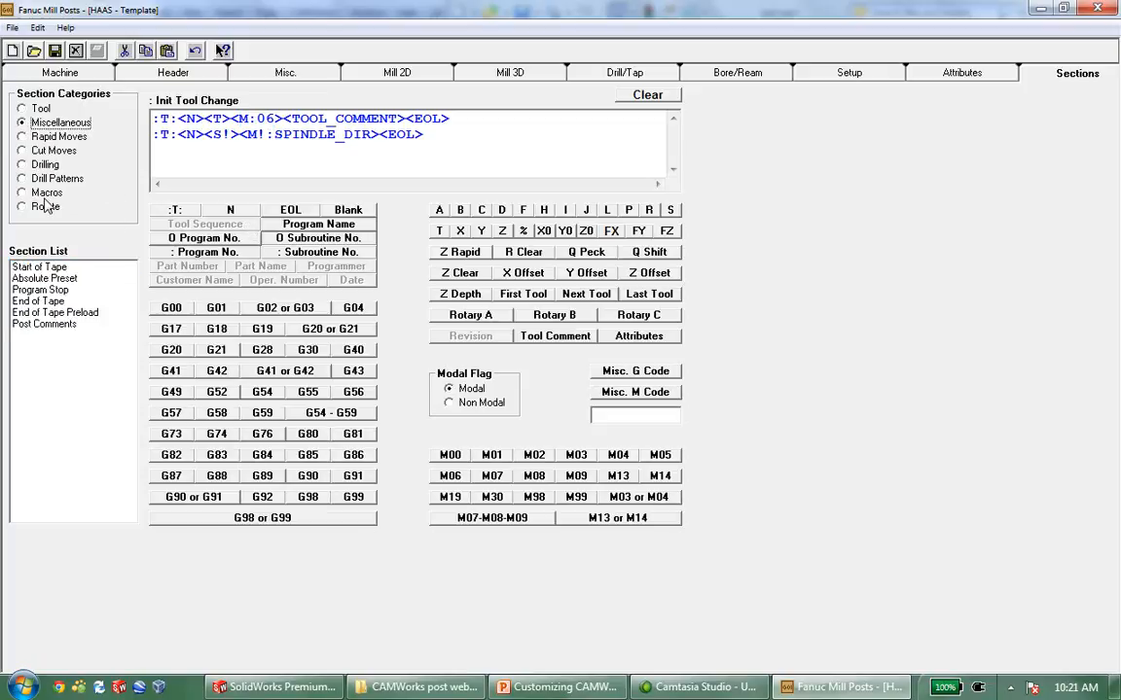
click(51, 267)
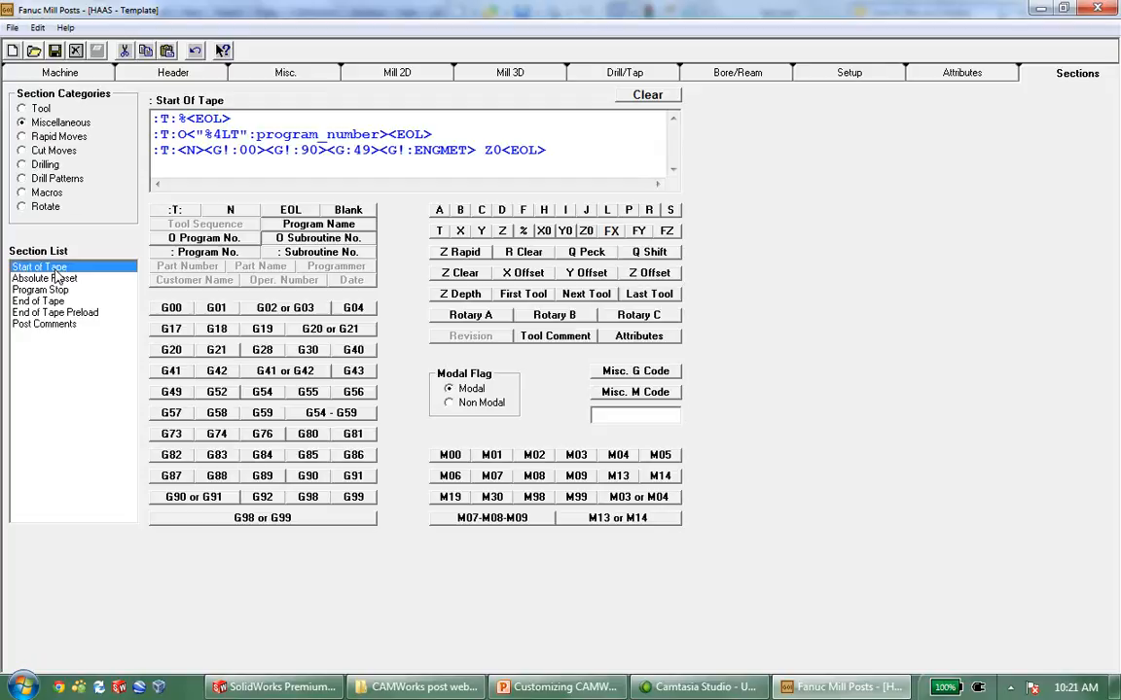
drag(186, 119, 177, 119)
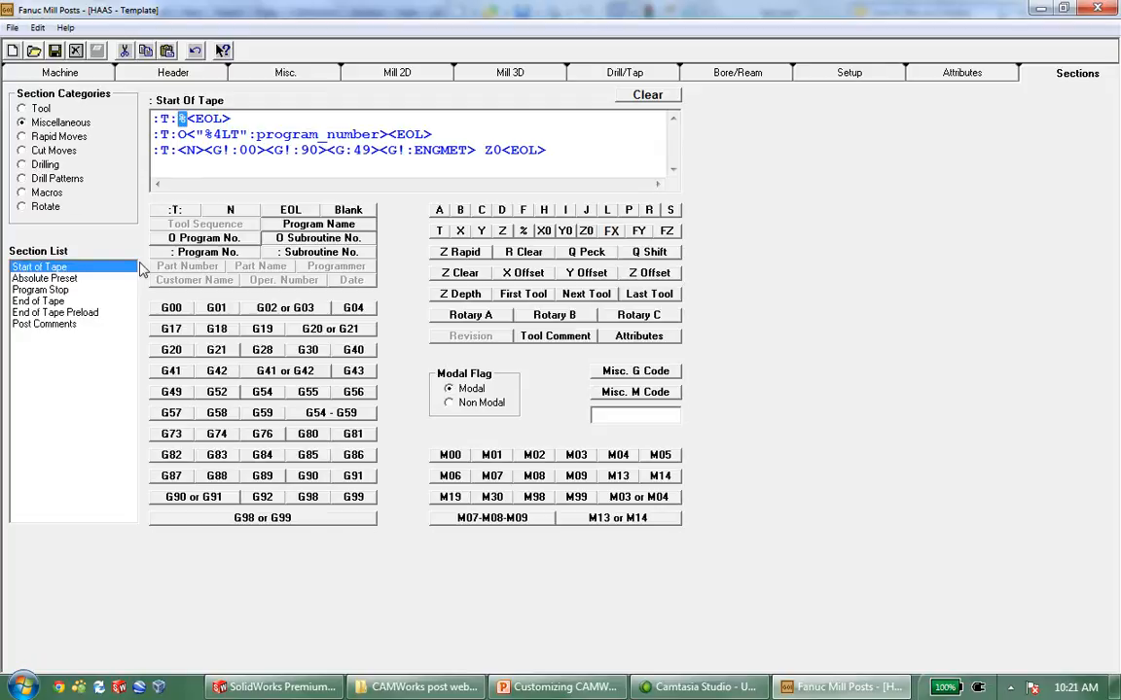
click(184, 135)
drag(185, 135, 177, 135)
key(shift+Right)
key(shift+Right)
key(shift+Right)
key(shift+Right)
key(shift+Right)
key(shift+Right)
key(shift+Right)
key(shift+Right)
key(shift+Right)
key(shift+Right)
key(shift+Right)
key(shift+Right)
key(shift+Right)
key(shift+Right)
key(shift+Right)
key(shift+Right)
key(shift+Right)
key(shift+Right)
key(shift+Right)
key(shift+Right)
key(shift+Left)
key(shift+Left)
key(shift+Left)
key(shift+Left)
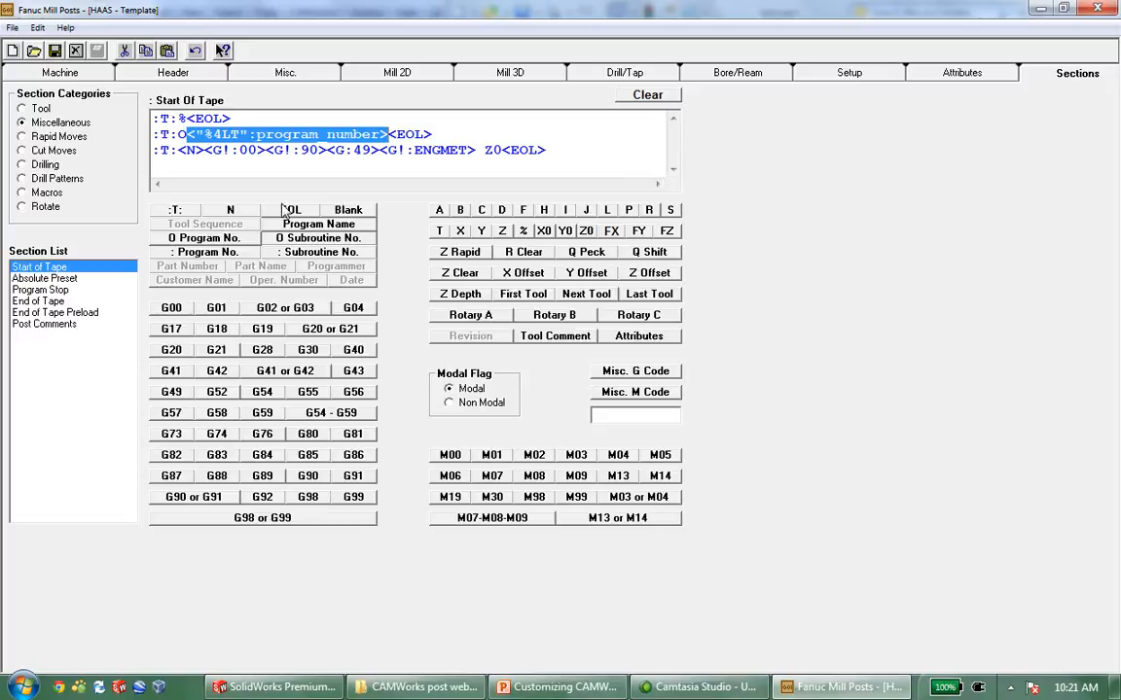
- Examine the third Start of Tape line, including its G00, G90, G49, ENGMET and EOL codes
drag(204, 151, 273, 151)
click(295, 151)
click(356, 151)
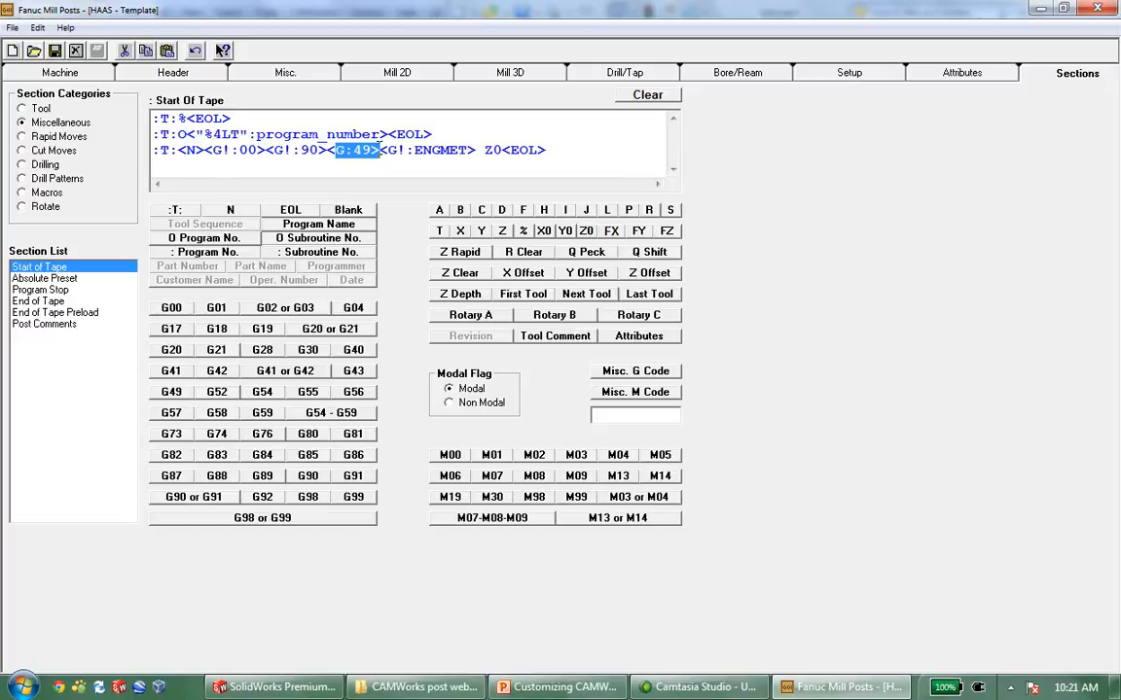
click(470, 151)
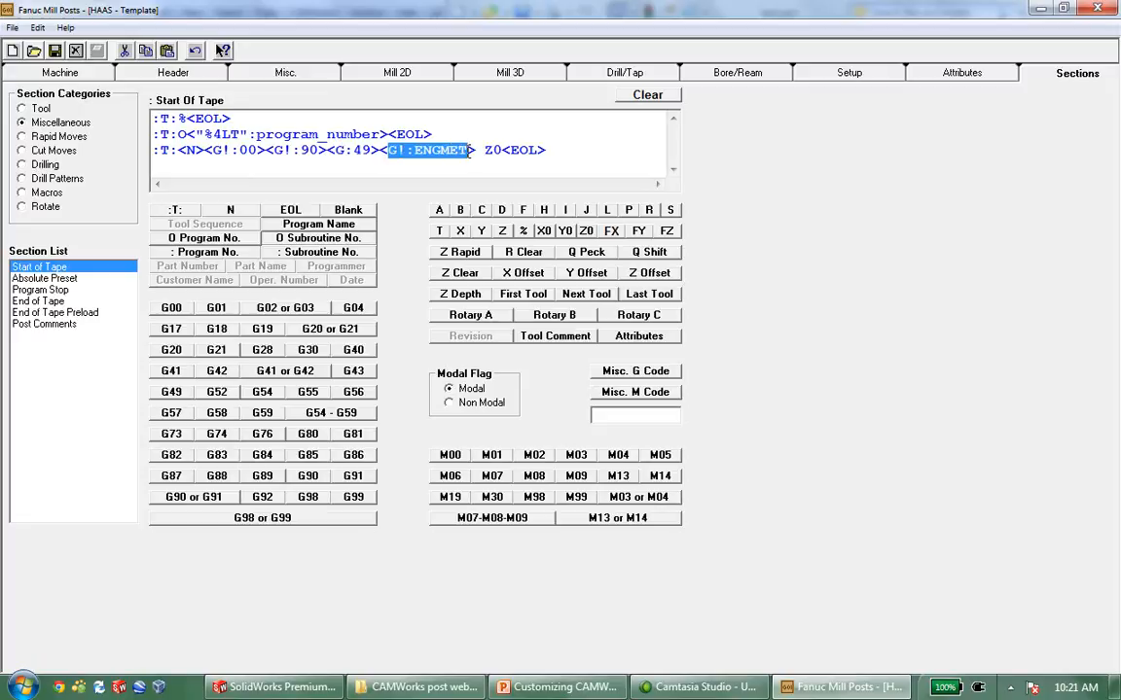
click(527, 150)
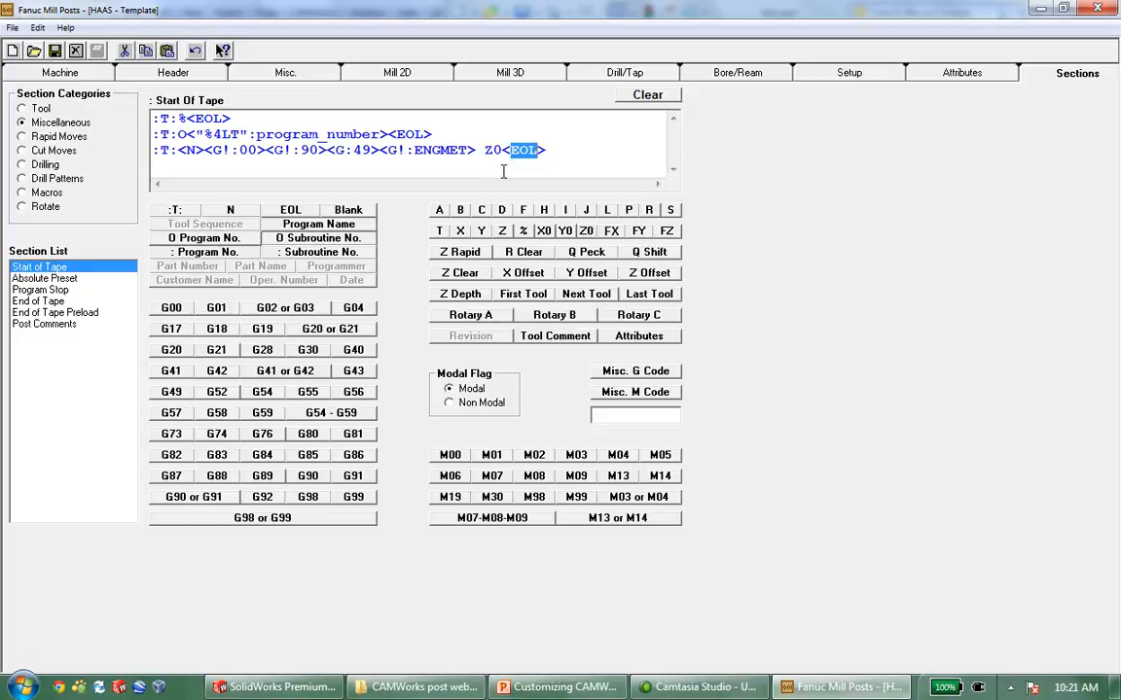
click(476, 150)
- Review the Start of Tape sequence number code, the full program number line and the leading % character again
drag(140, 134, 203, 149)
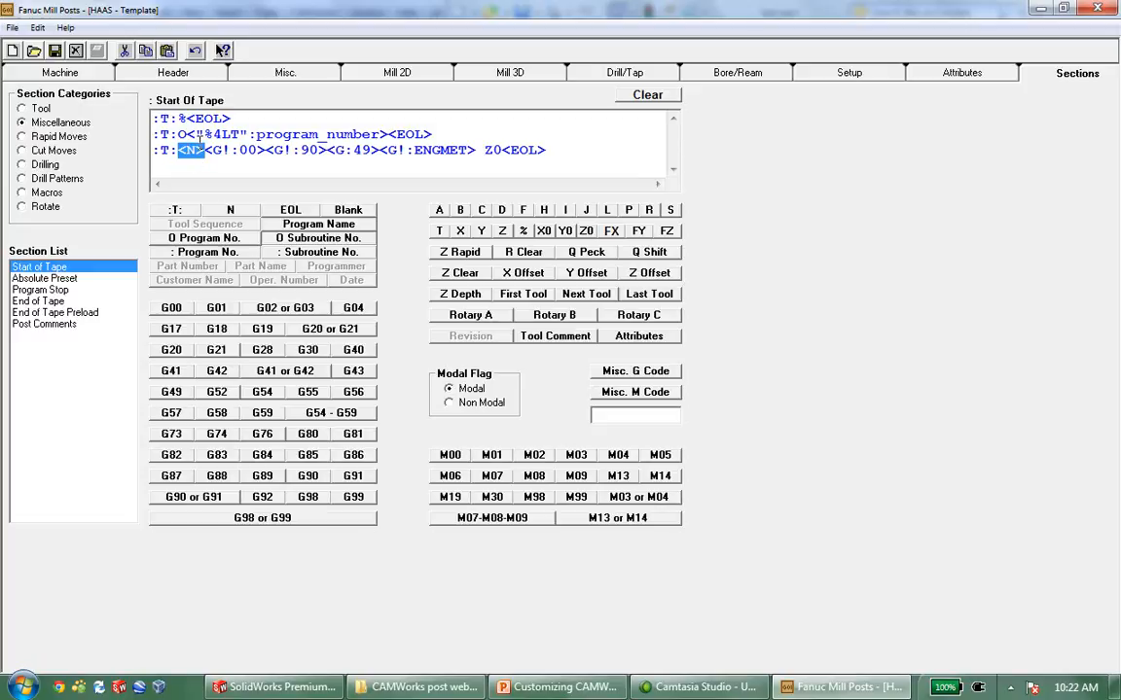
drag(179, 135, 432, 134)
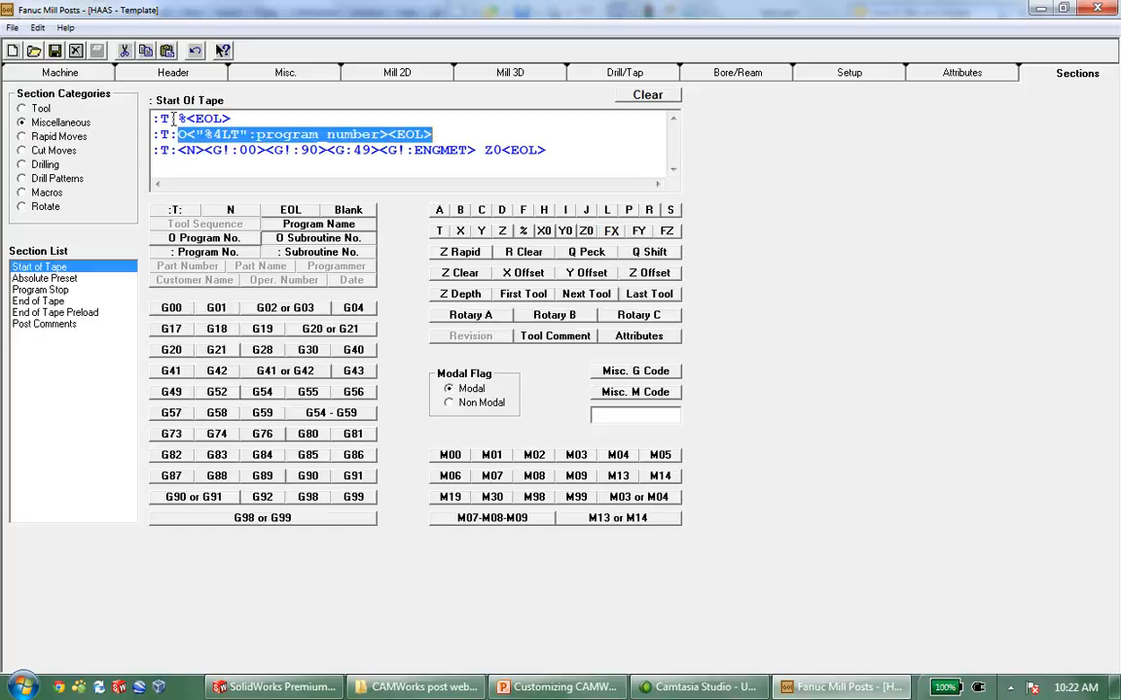
drag(177, 118, 184, 118)
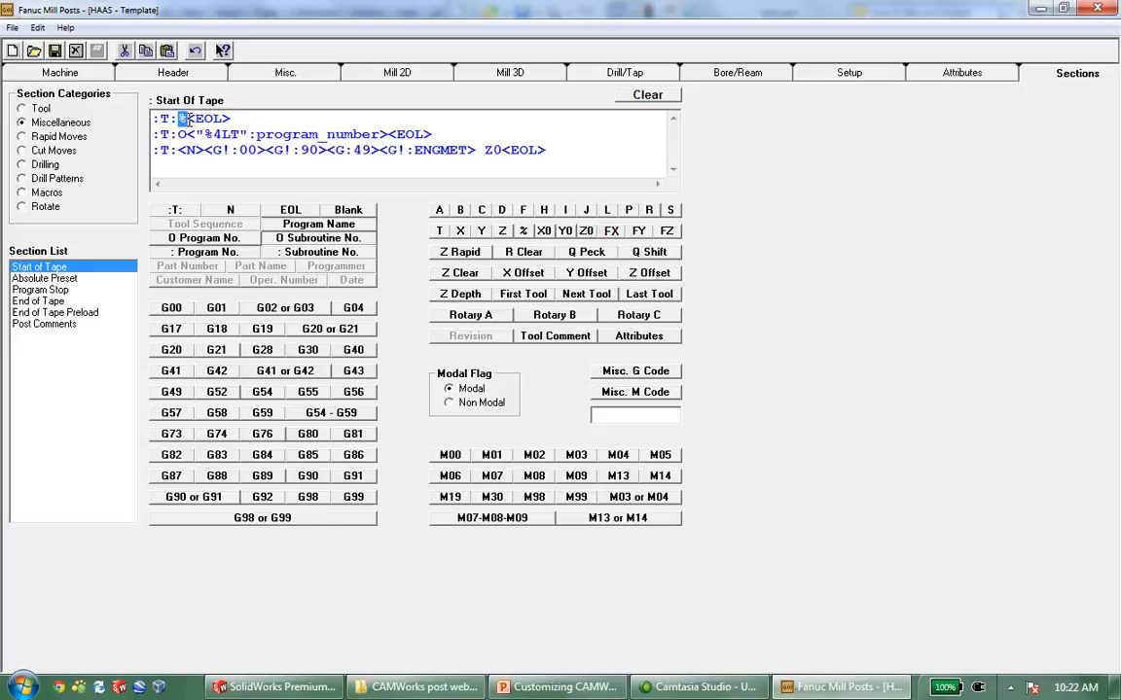
drag(178, 134, 315, 135)
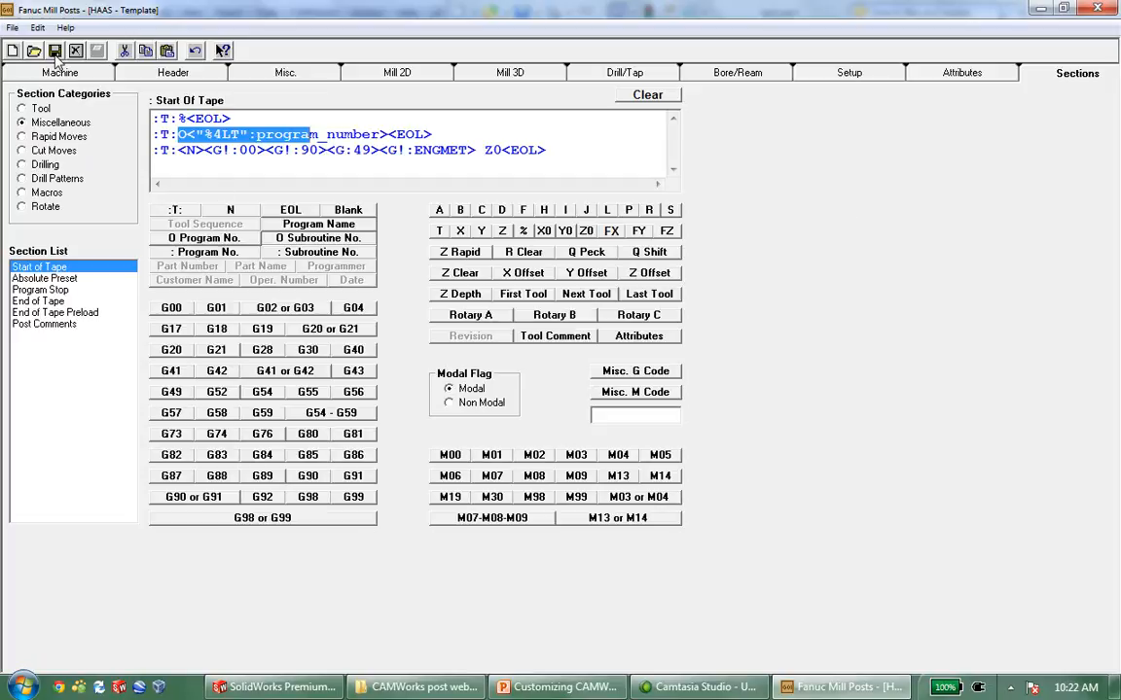
- Save the post source file as Haas Demo in the Millsrc folder
click(55, 50)
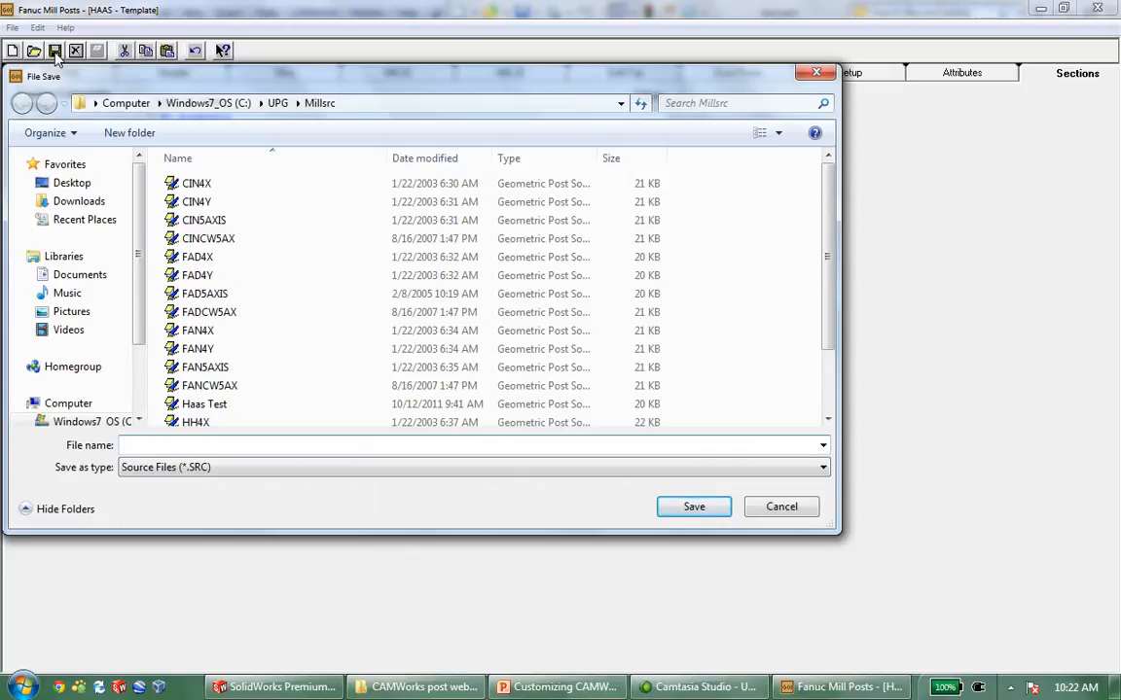
text(Haas )
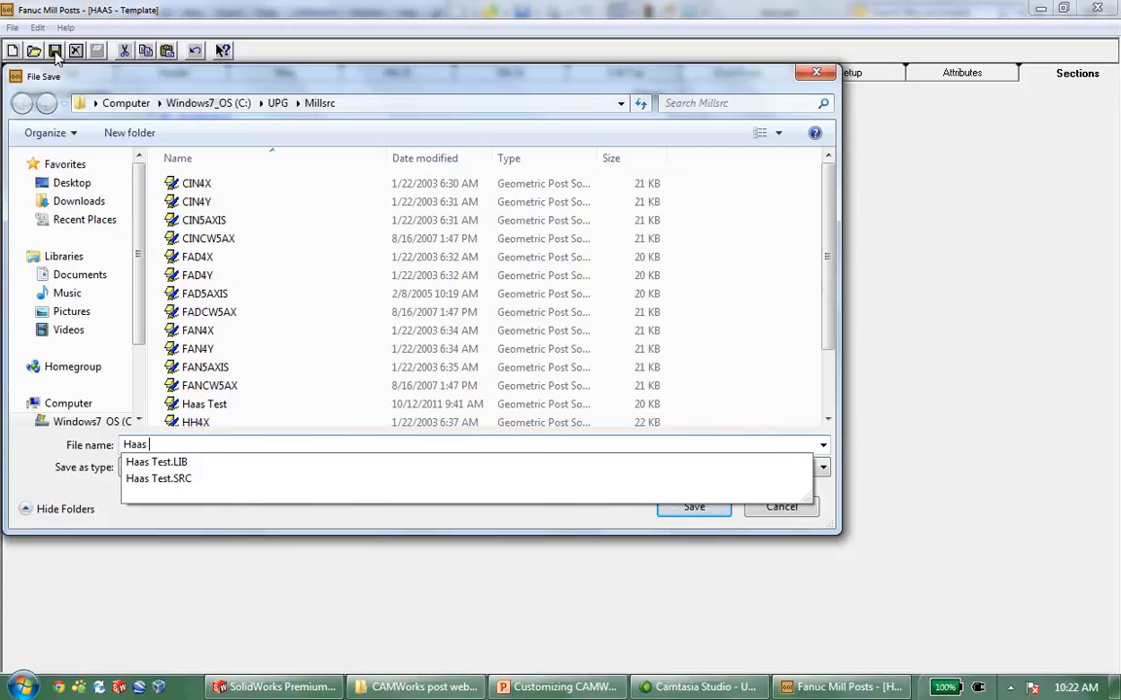
text(Demo)
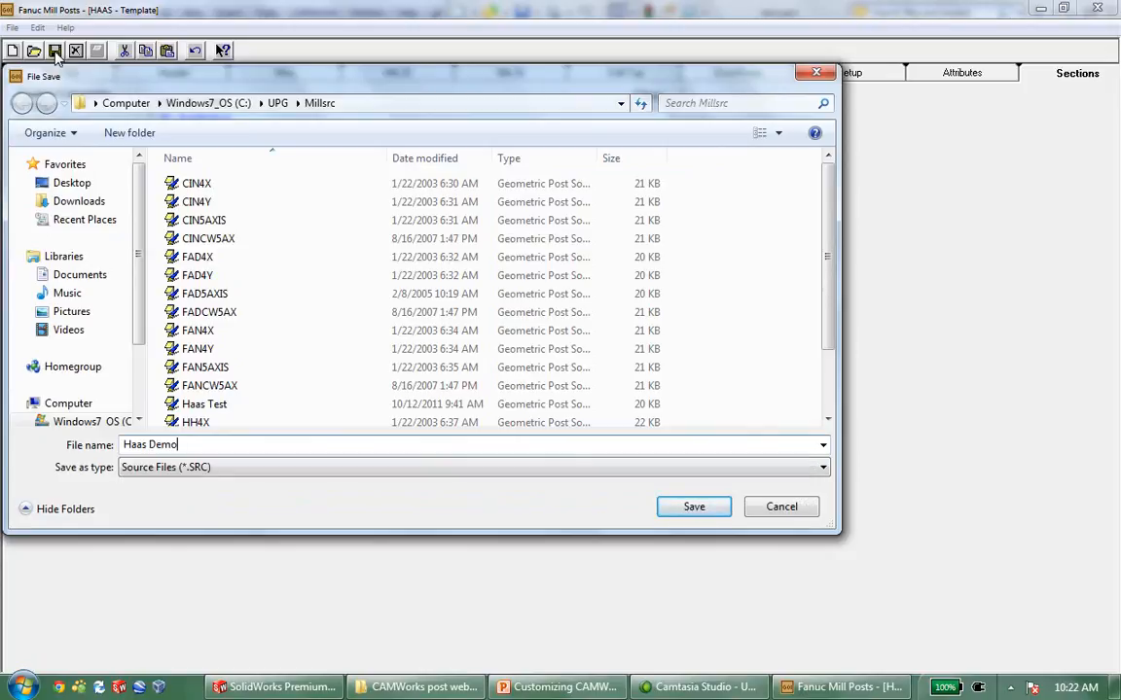
click(693, 509)
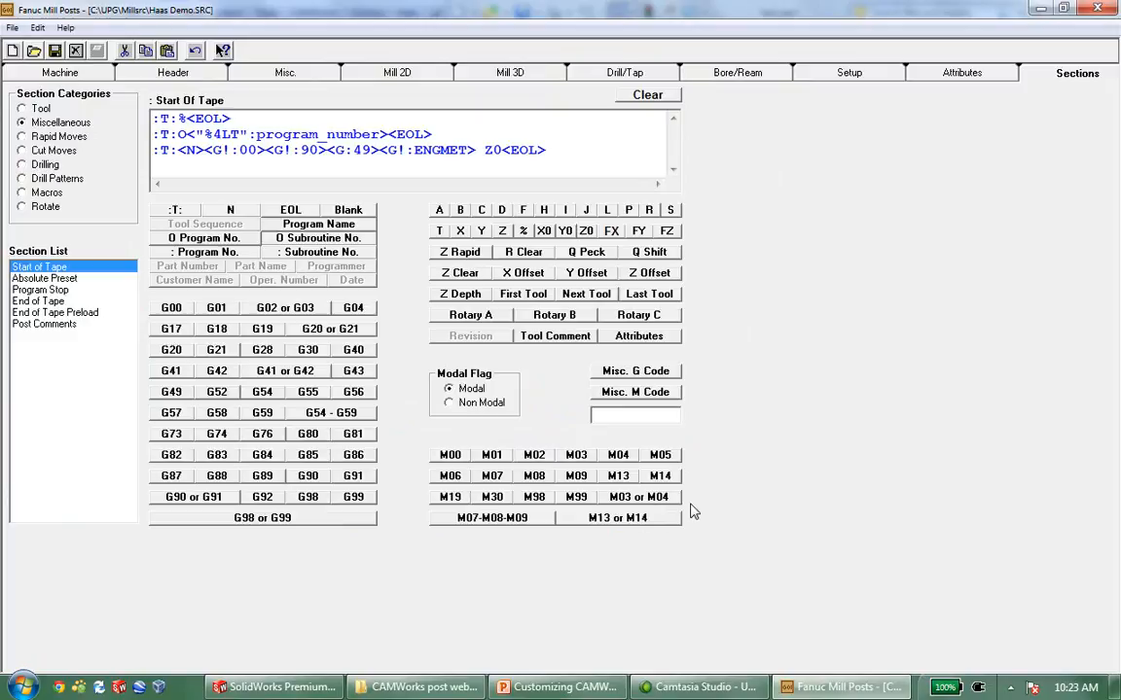
- Compile the Haas Demo.SRC post source from the Millsrc folder
click(12, 28)
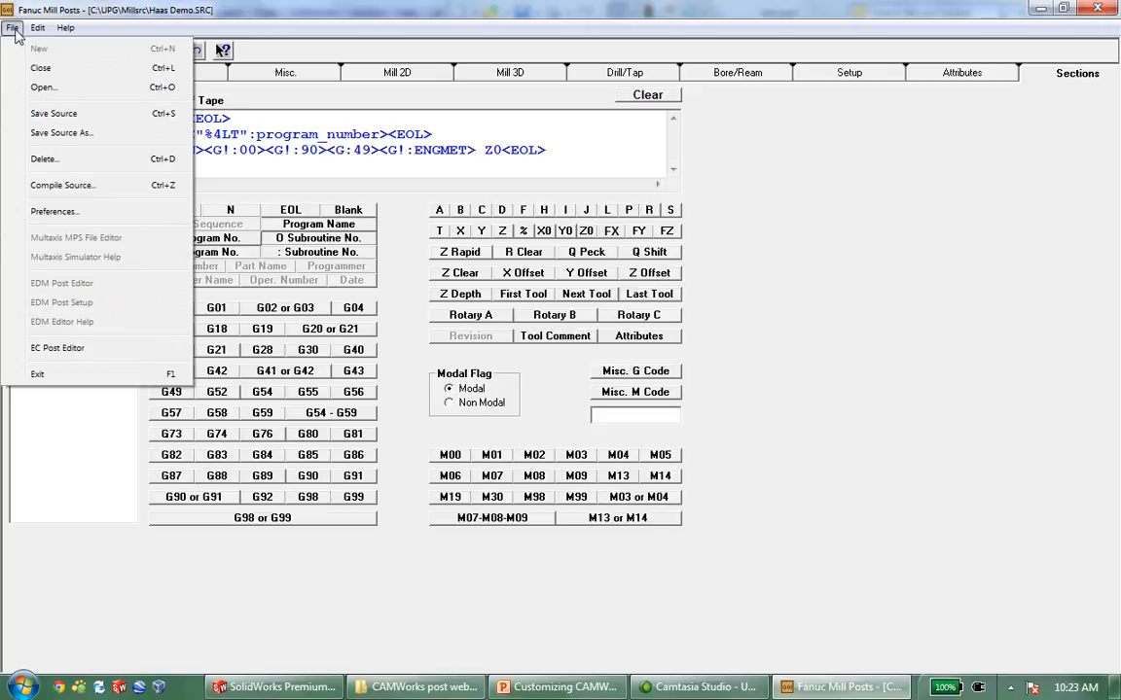
click(55, 187)
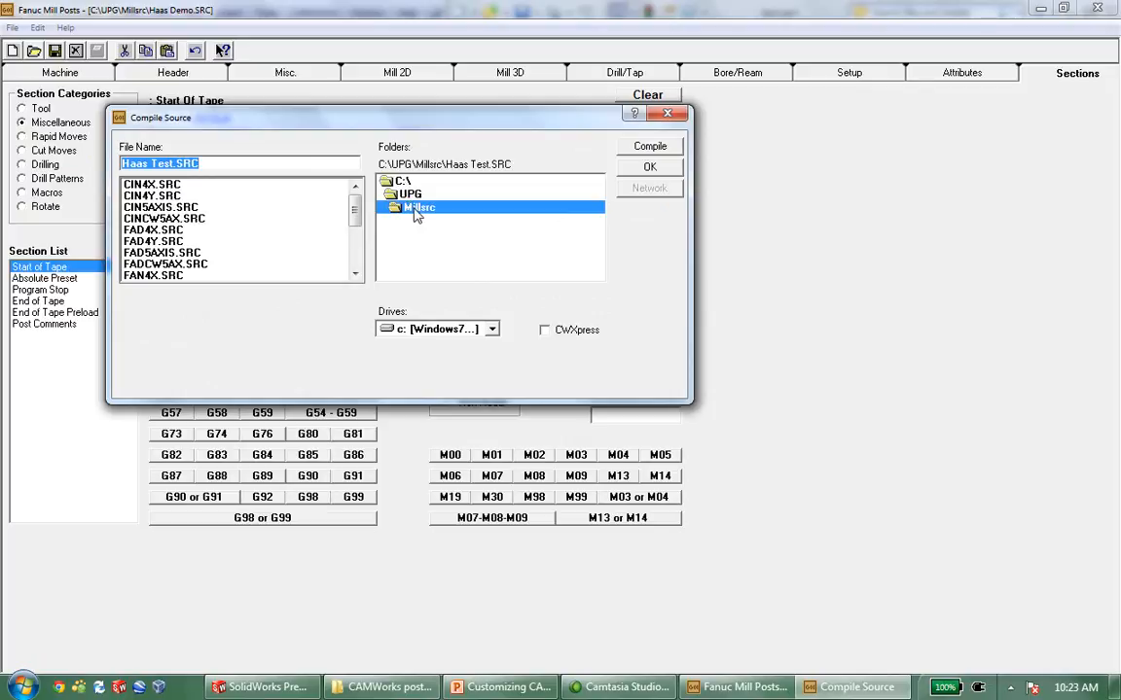
drag(357, 212, 330, 250)
click(200, 207)
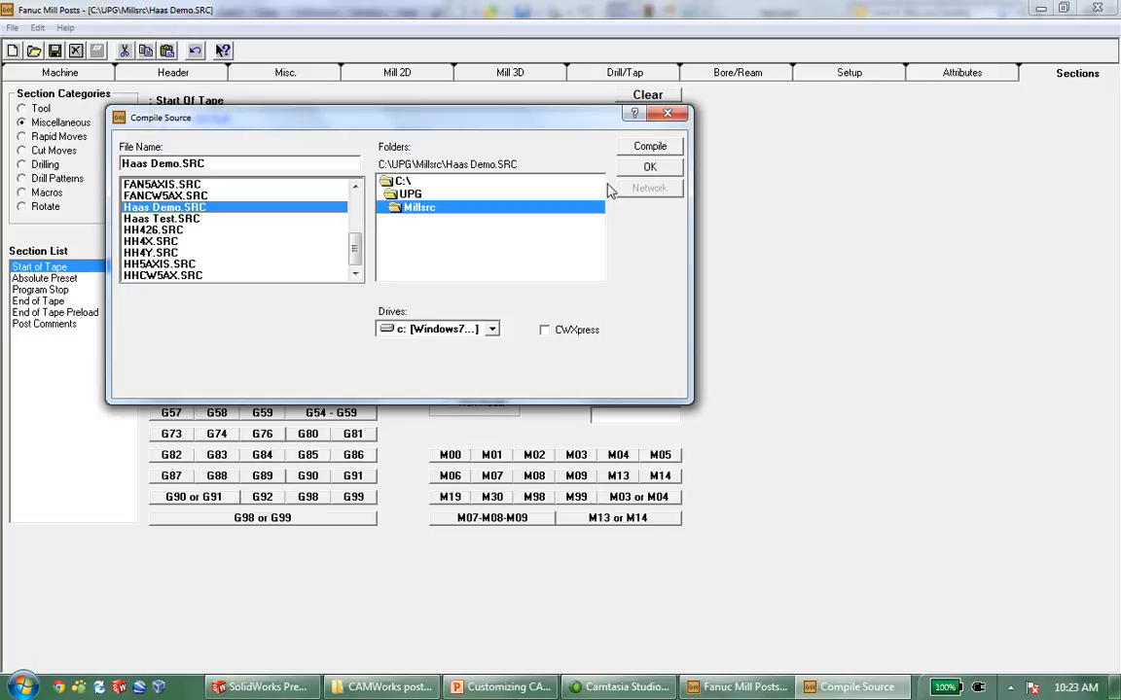
click(650, 147)
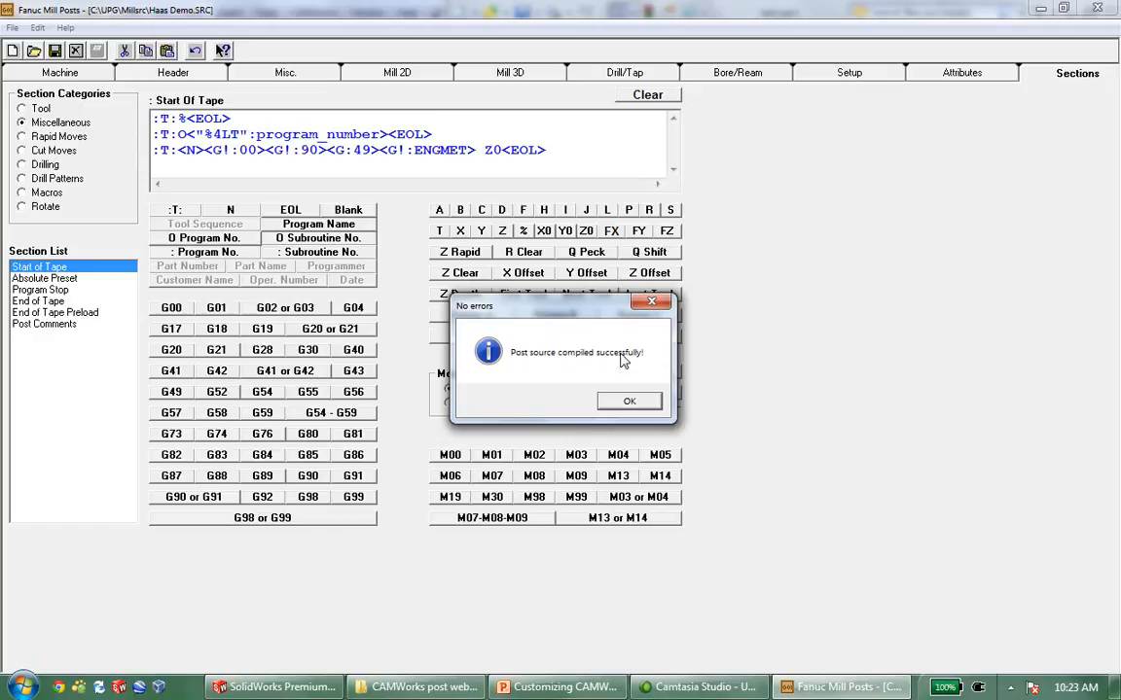
click(634, 403)
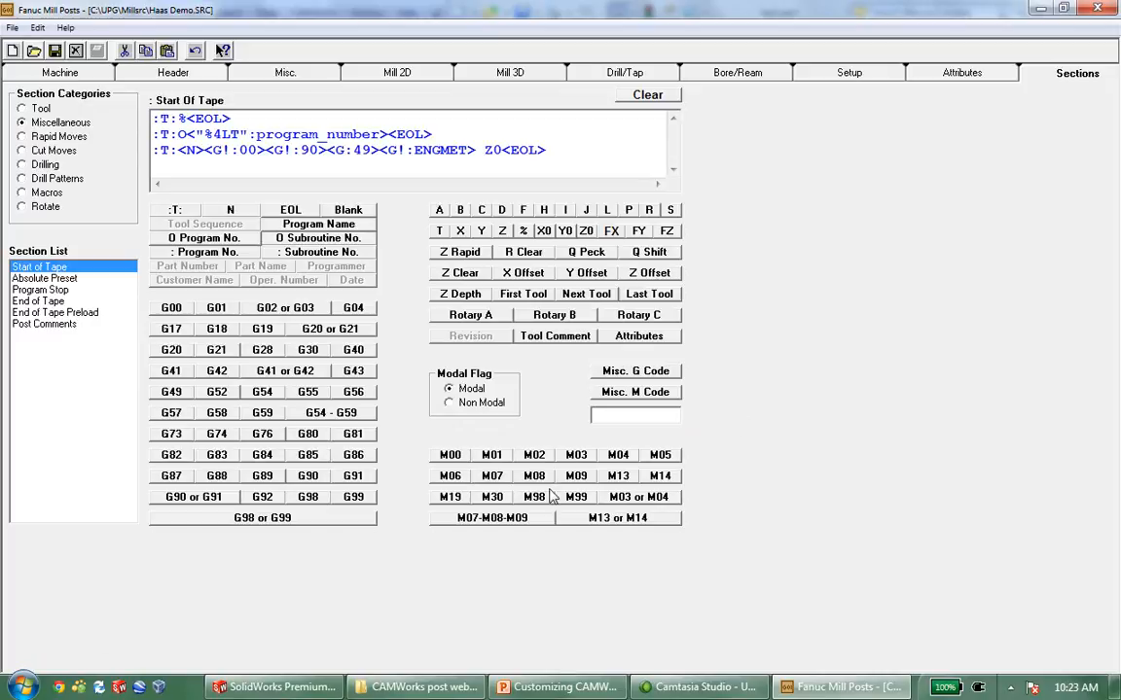
- Switch to Windows Explorer, open C:\UPG\Millsrc and locate the Haas Demo files
click(21, 687)
click(392, 220)
key(super+e)
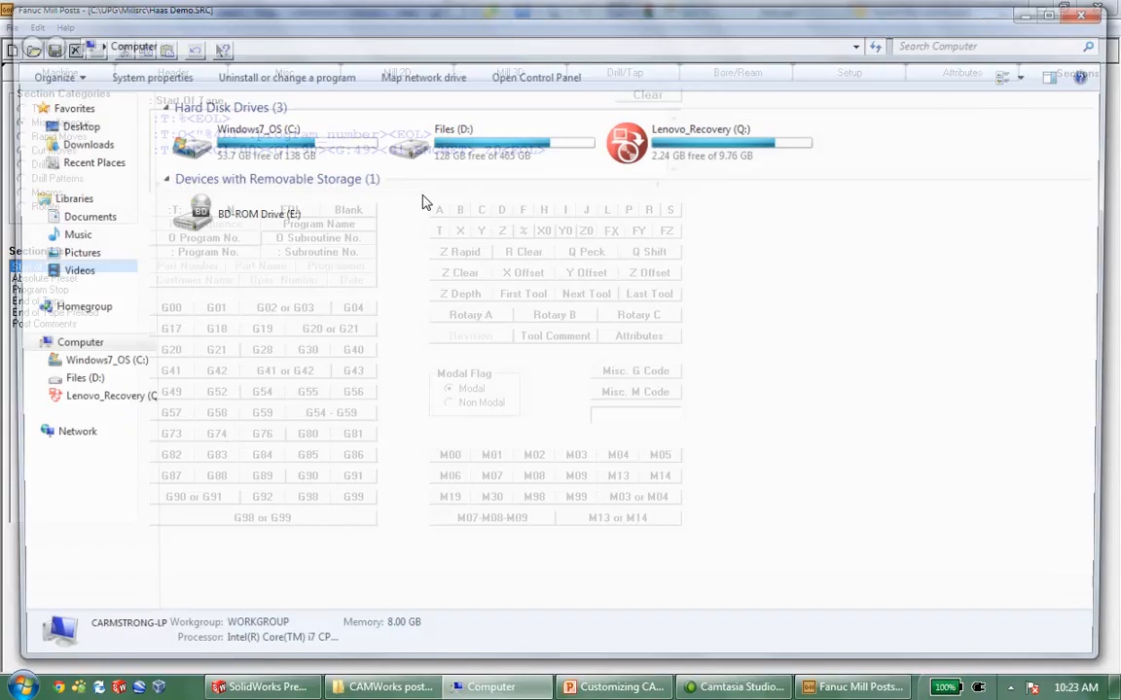
double_click(270, 148)
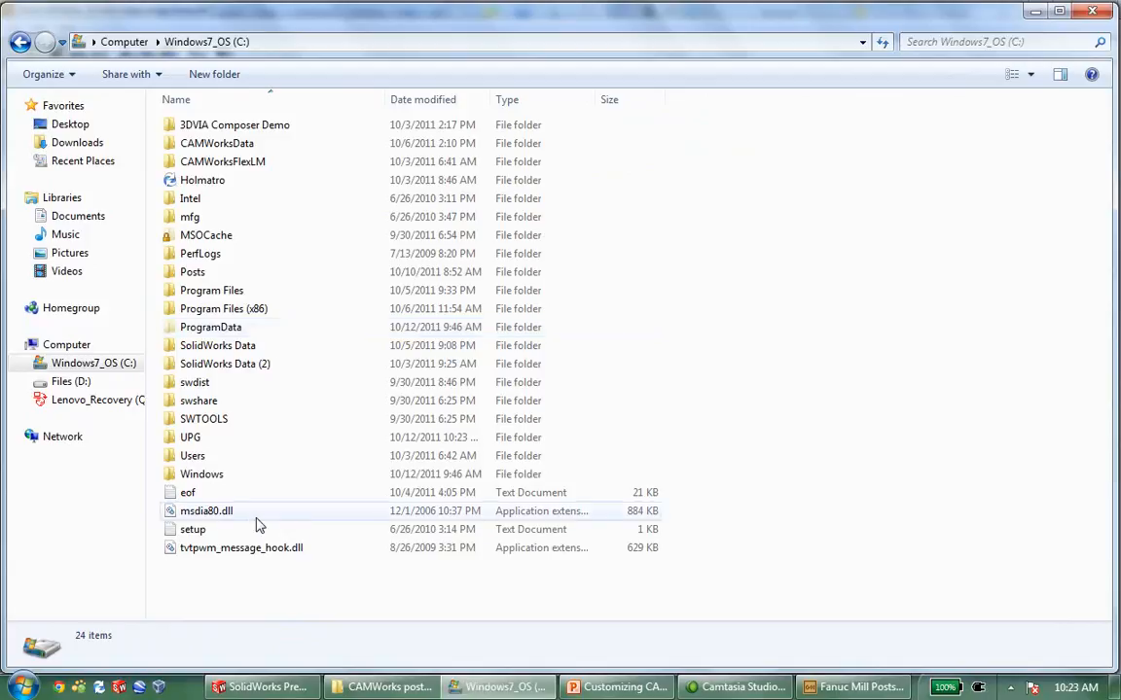
double_click(195, 437)
click(216, 255)
double_click(216, 254)
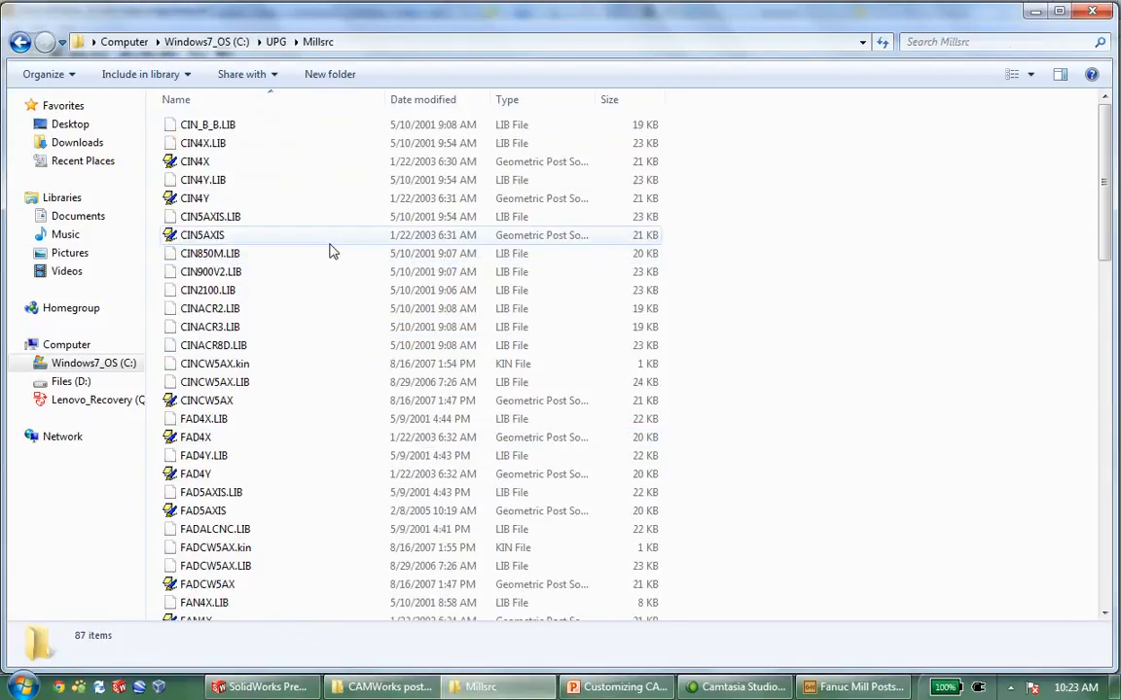
scroll(330, 250, down, 10)
scroll(331, 250, down, 6)
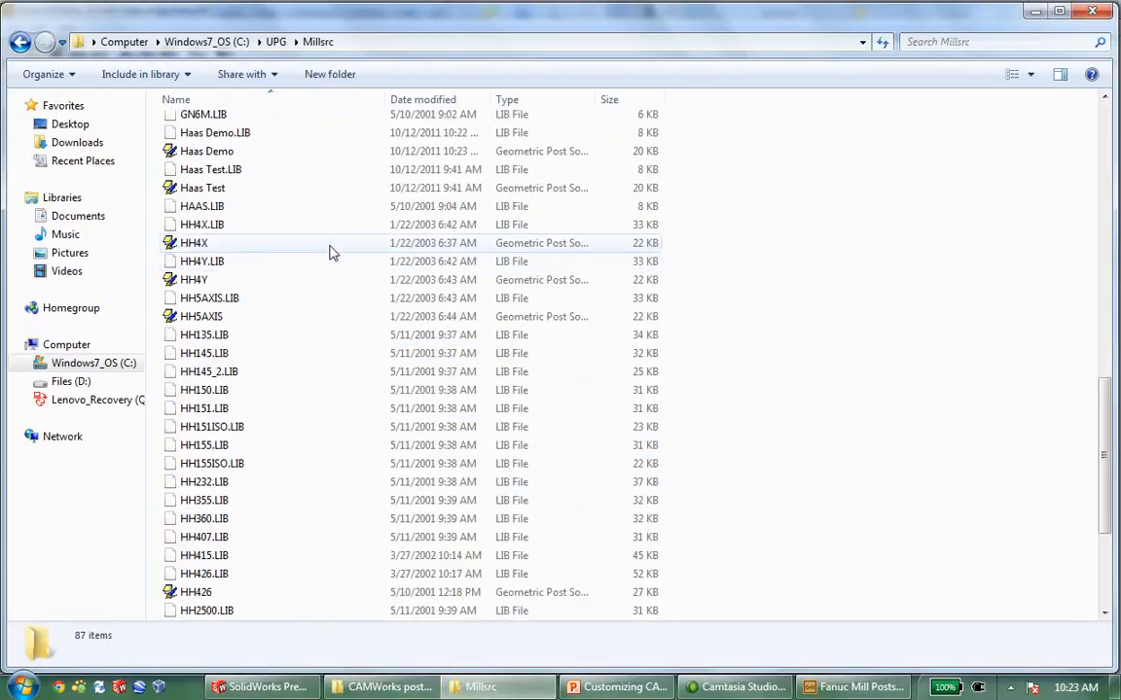
scroll(248, 197, up, 1)
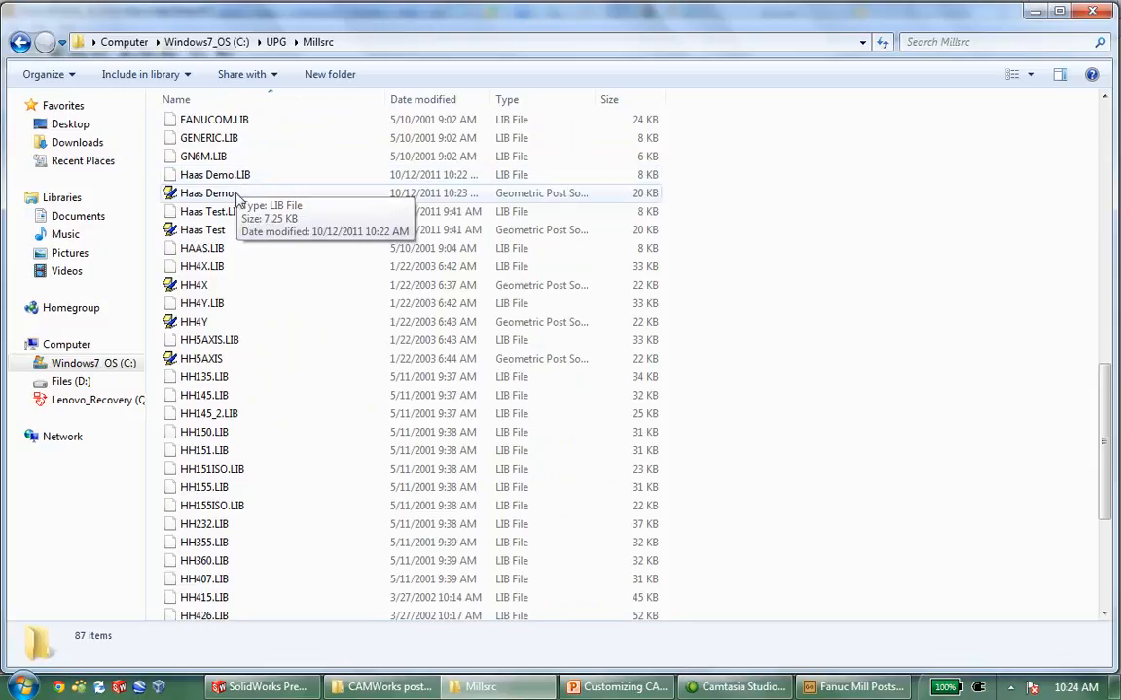
- Inspect the Haas Demo source file and Haas Demo.LIB in Millsrc, and return to the post editor
click(220, 191)
click(202, 175)
click(222, 193)
click(224, 179)
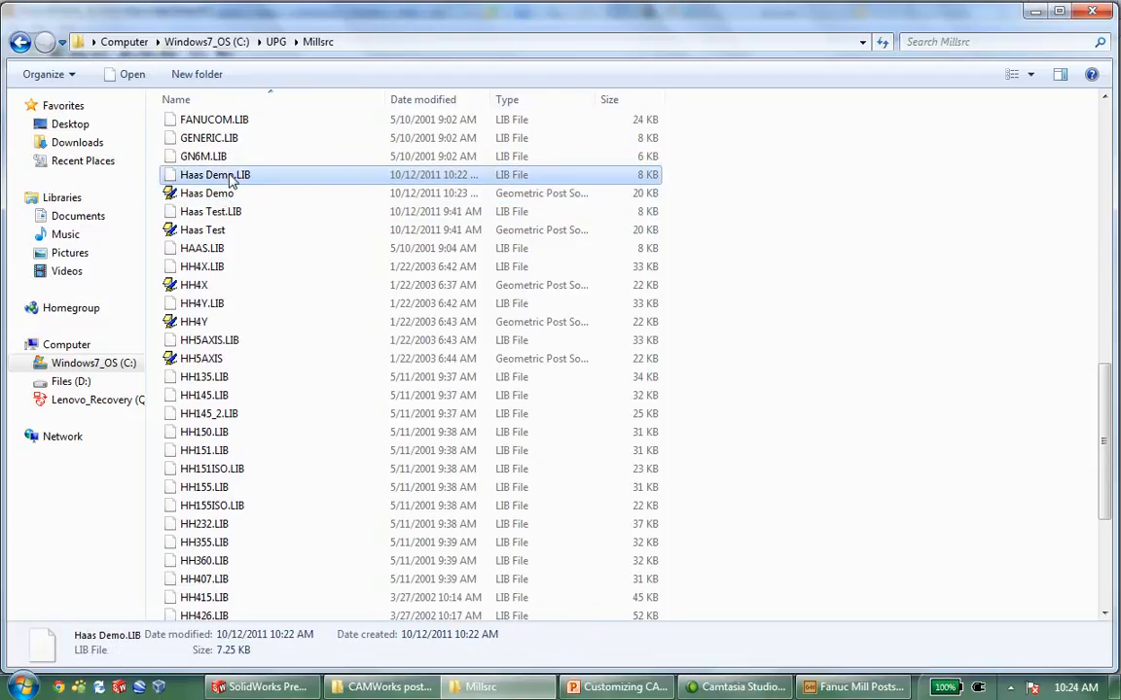
click(1035, 11)
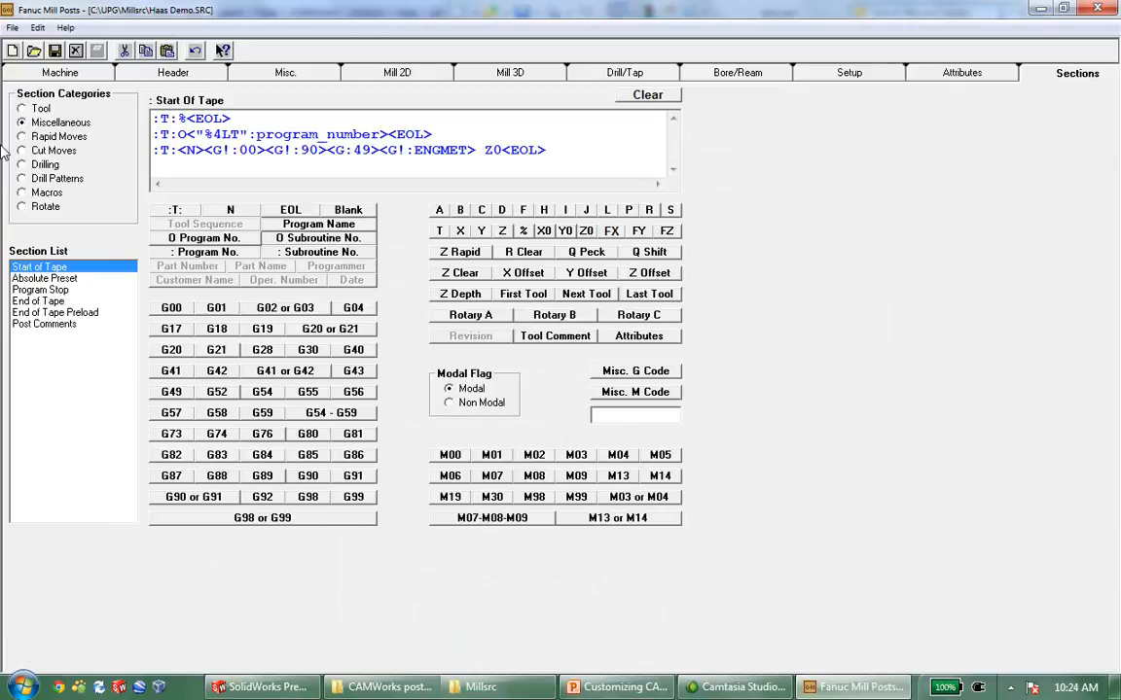
- Open the post editor preferences and check the CTL path used for compiled posts
click(13, 28)
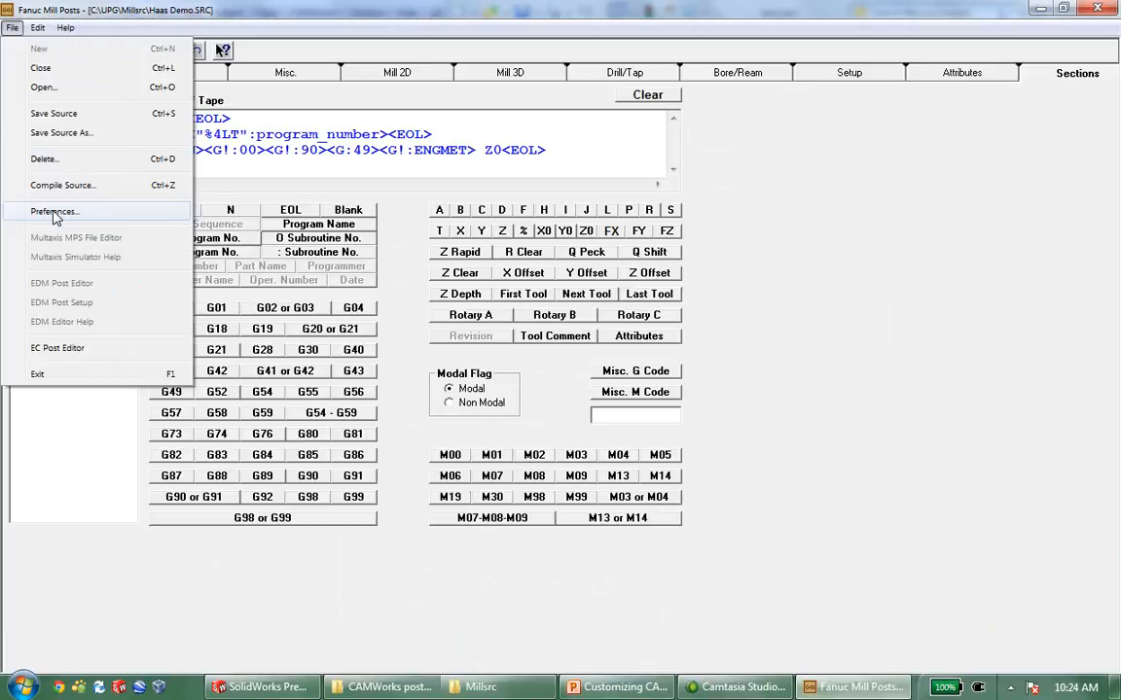
click(53, 215)
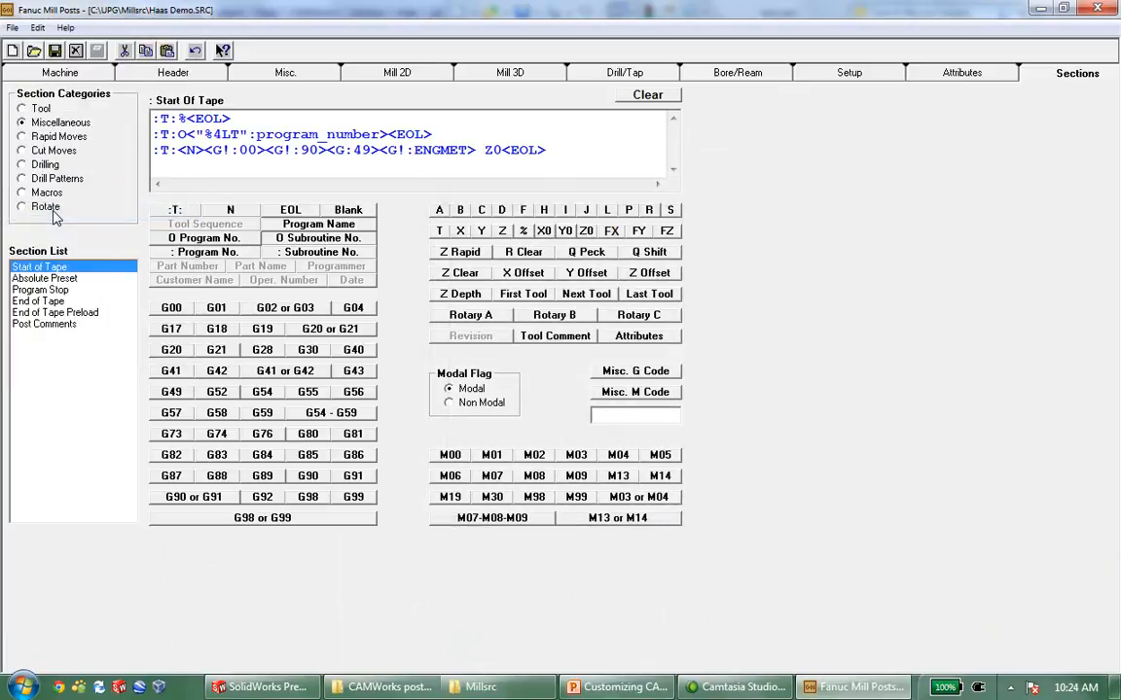
drag(334, 147, 581, 141)
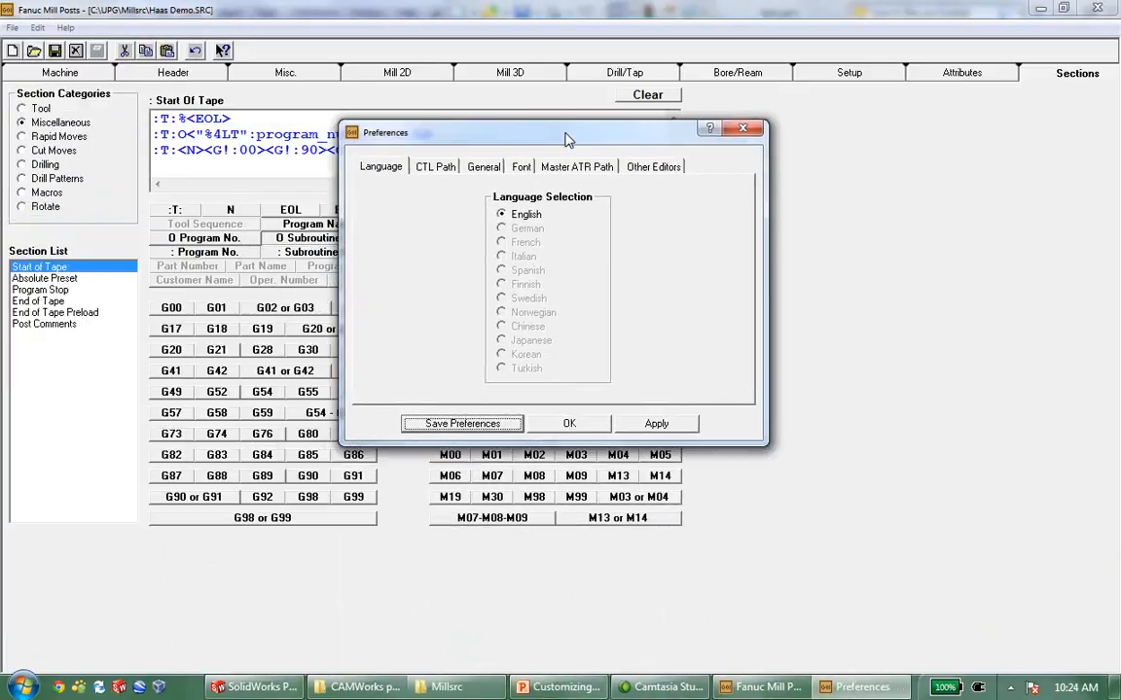
click(438, 169)
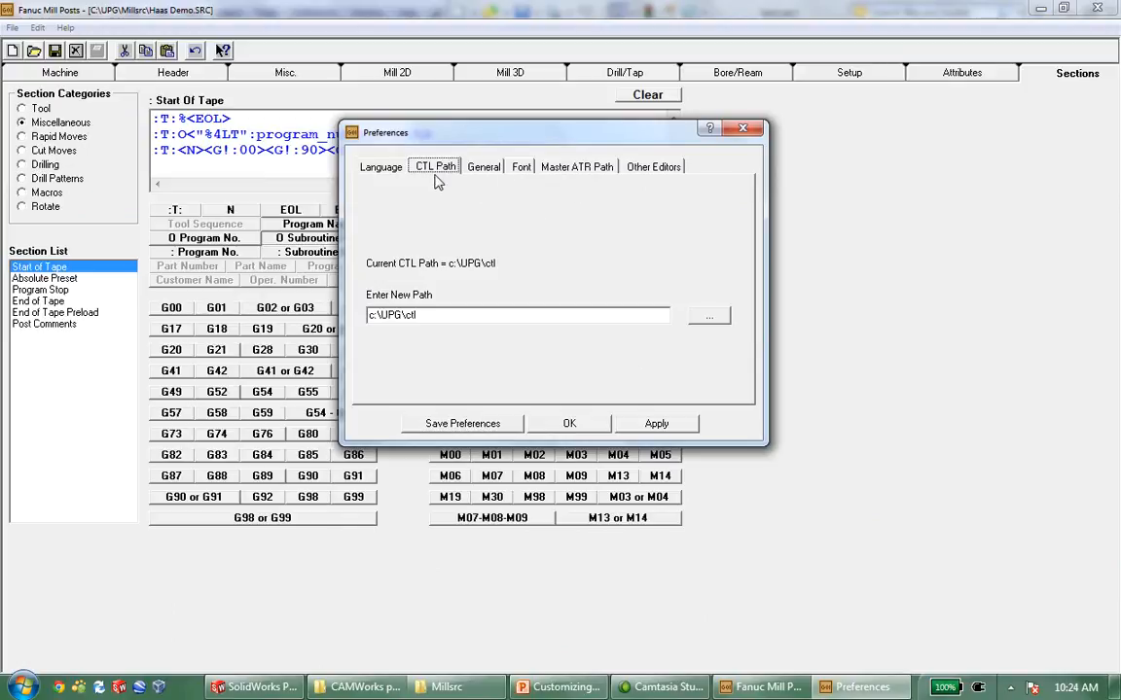
drag(424, 314, 322, 386)
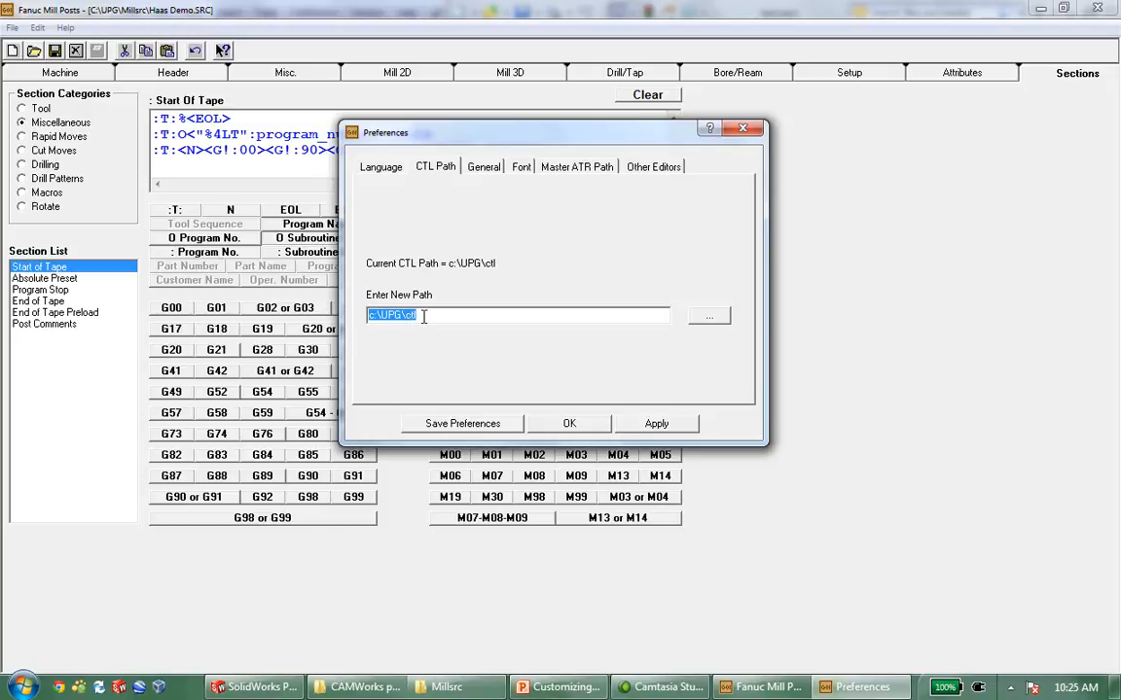
drag(432, 315, 374, 346)
- Switch to Windows Explorer and open the C:\UPG\ctl folder to view the compiled post files
click(444, 687)
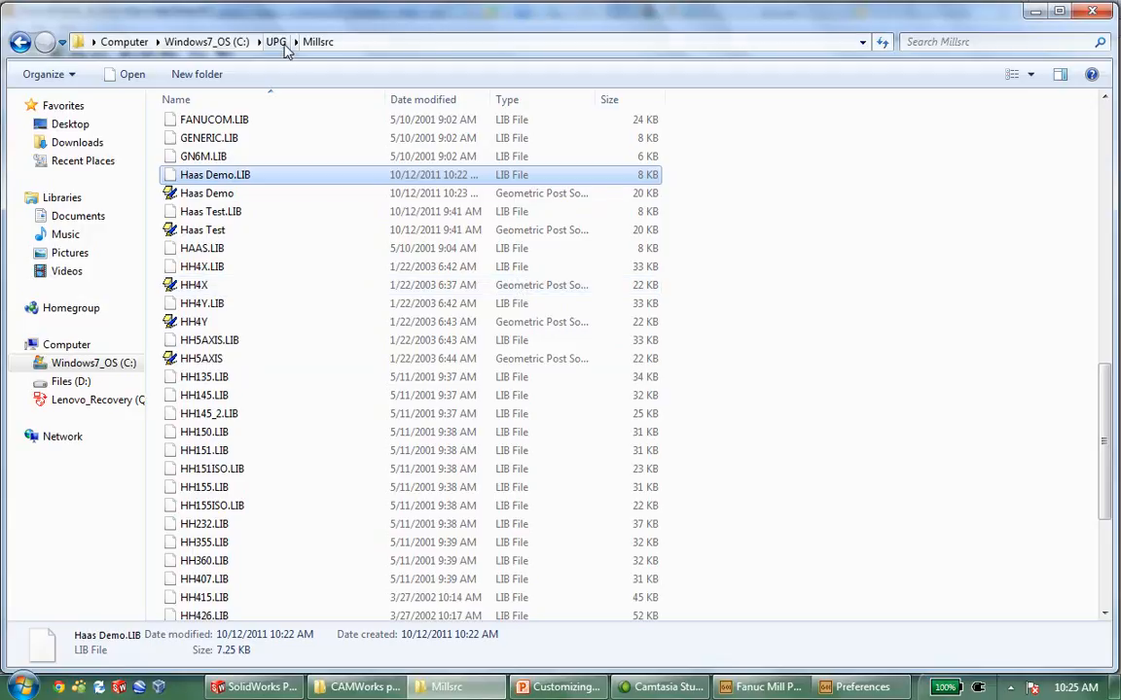
click(282, 45)
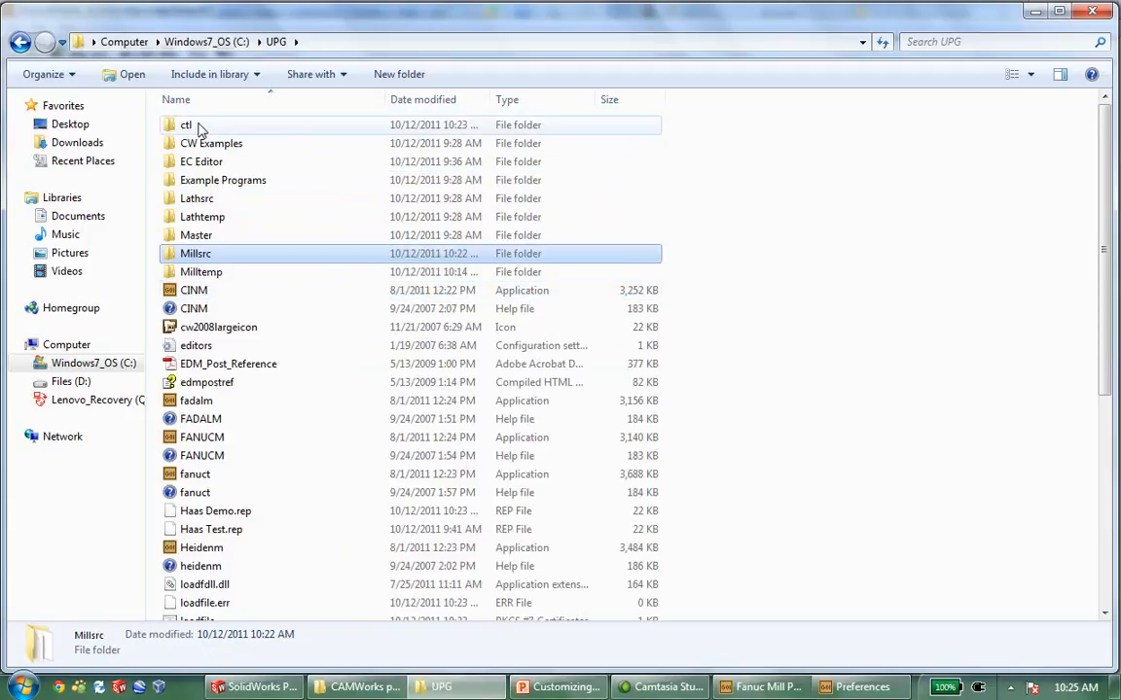
double_click(190, 125)
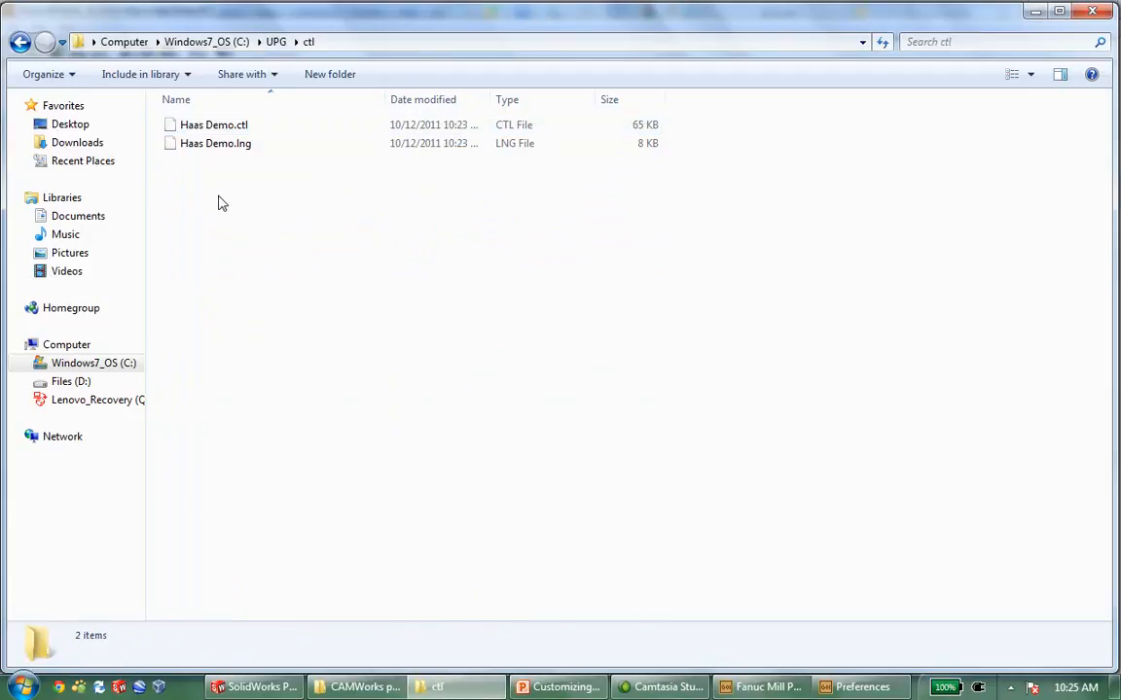
- Inspect the compiled Haas Demo.ctl and Haas Demo.lng files in the ctl folder
click(215, 128)
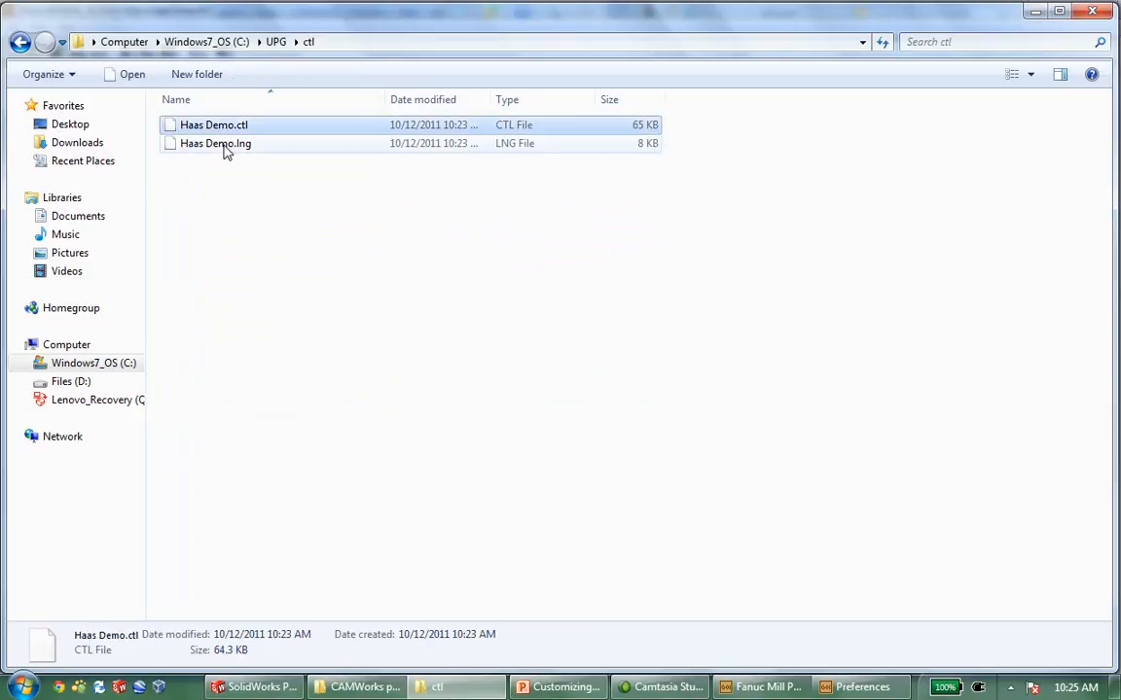
click(220, 146)
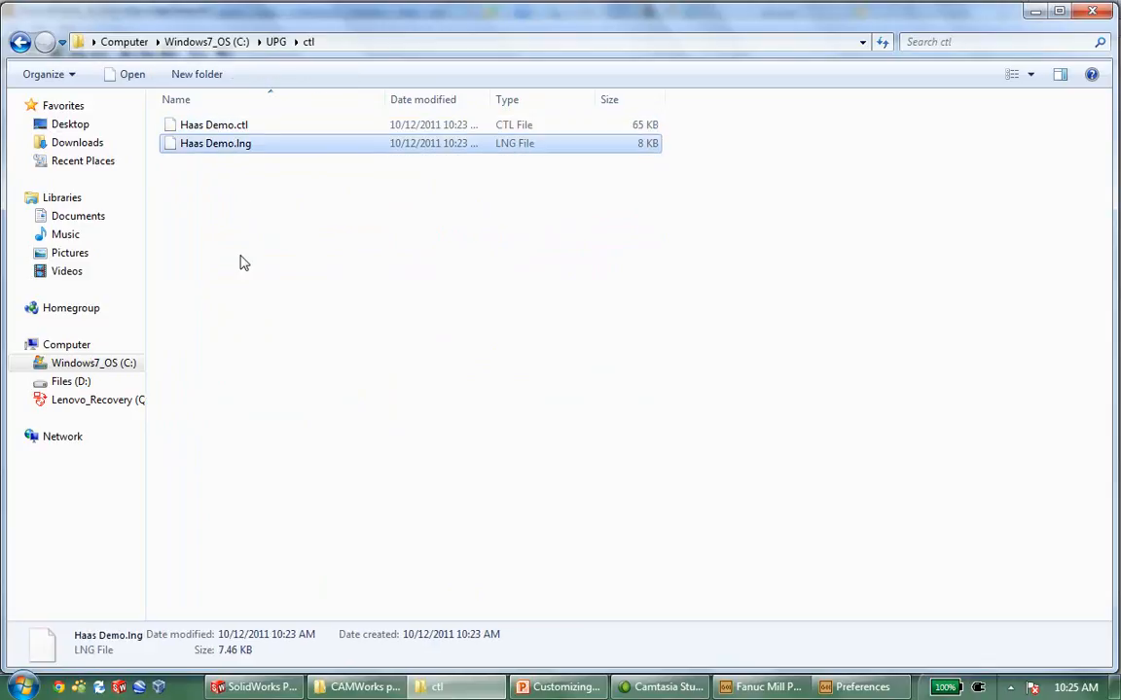
click(243, 263)
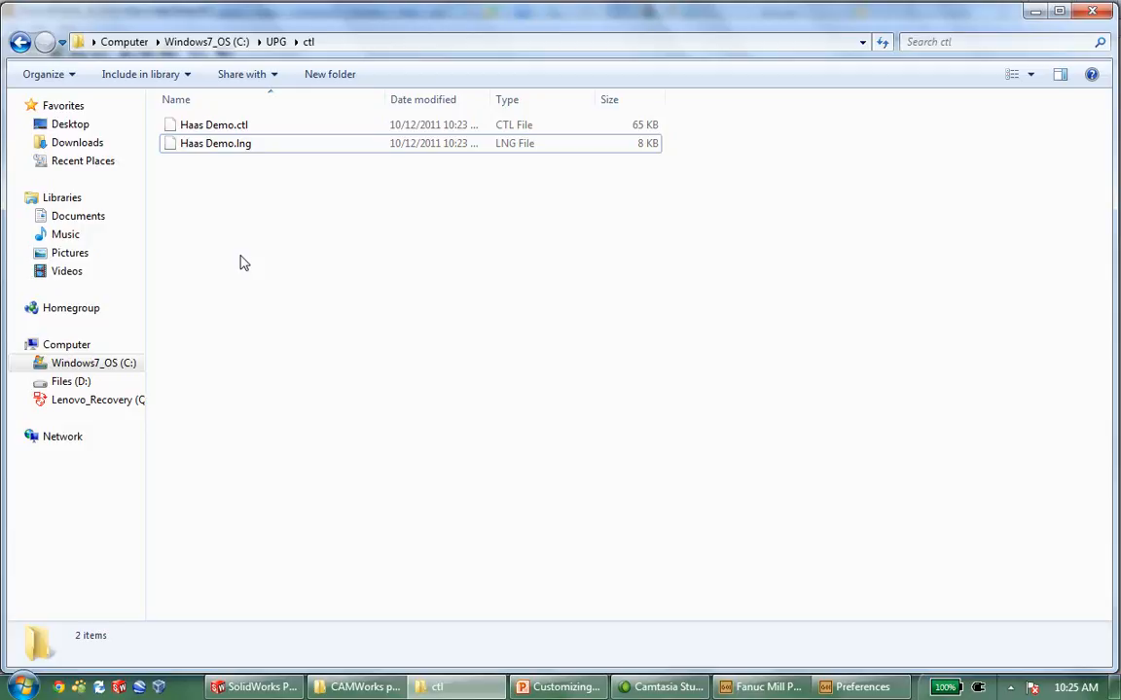
click(233, 132)
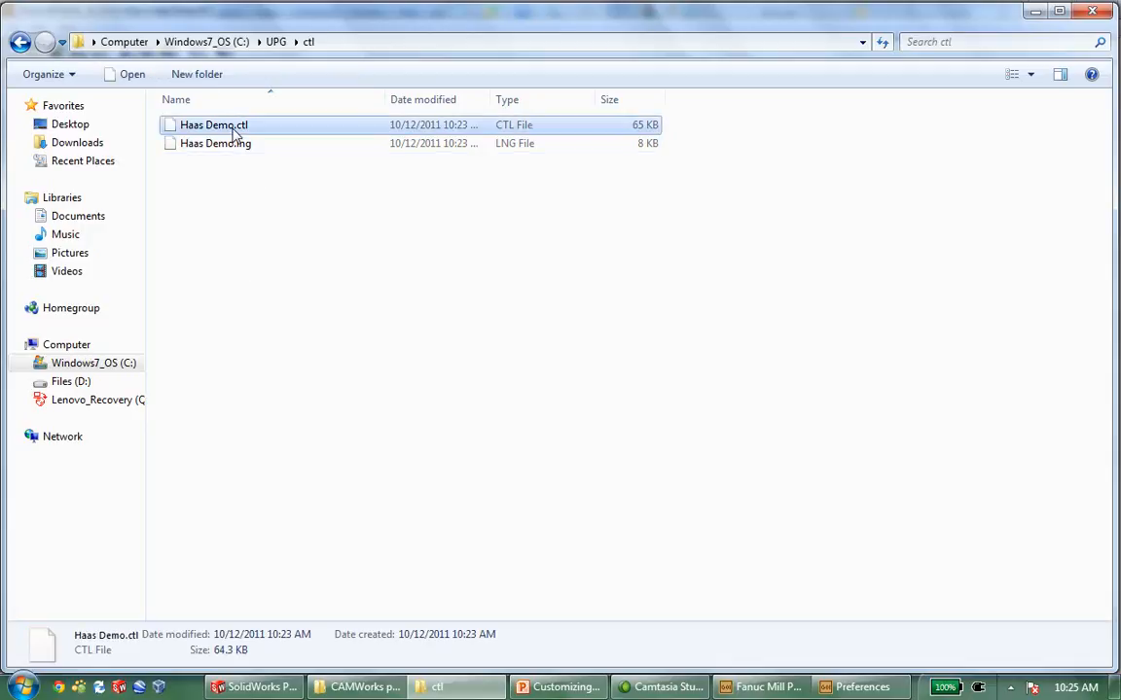
click(250, 295)
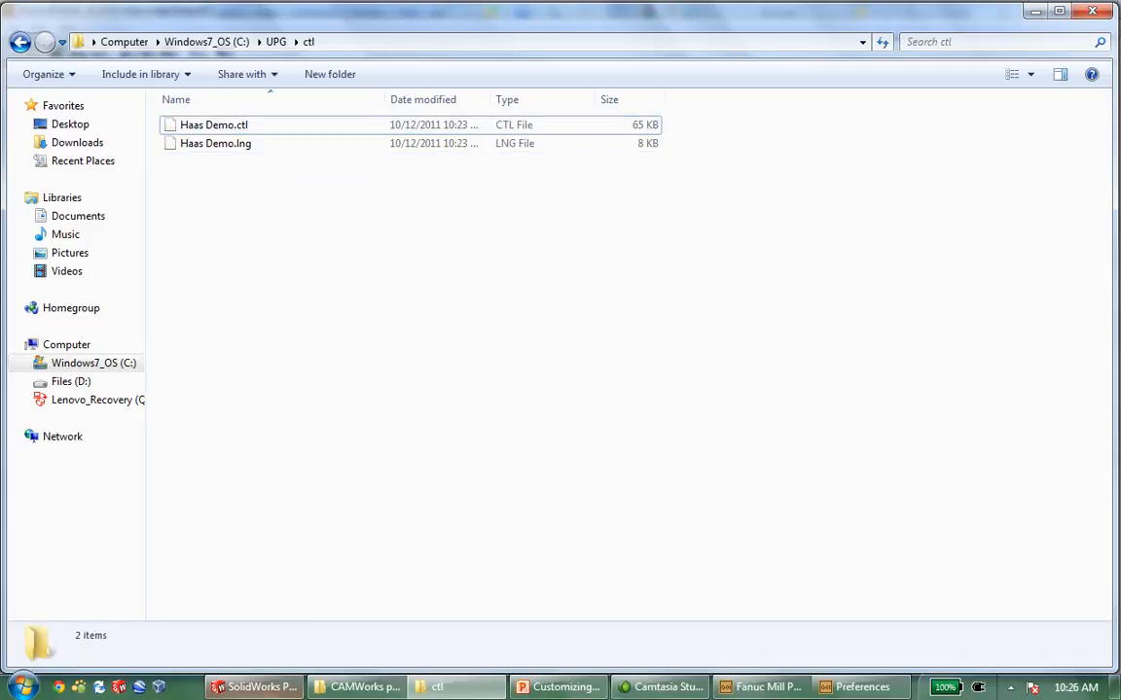
- Switch to SolidWorks and review the toolpaths of the rough mill, contour mill, countersink, drill and tap operations
click(258, 687)
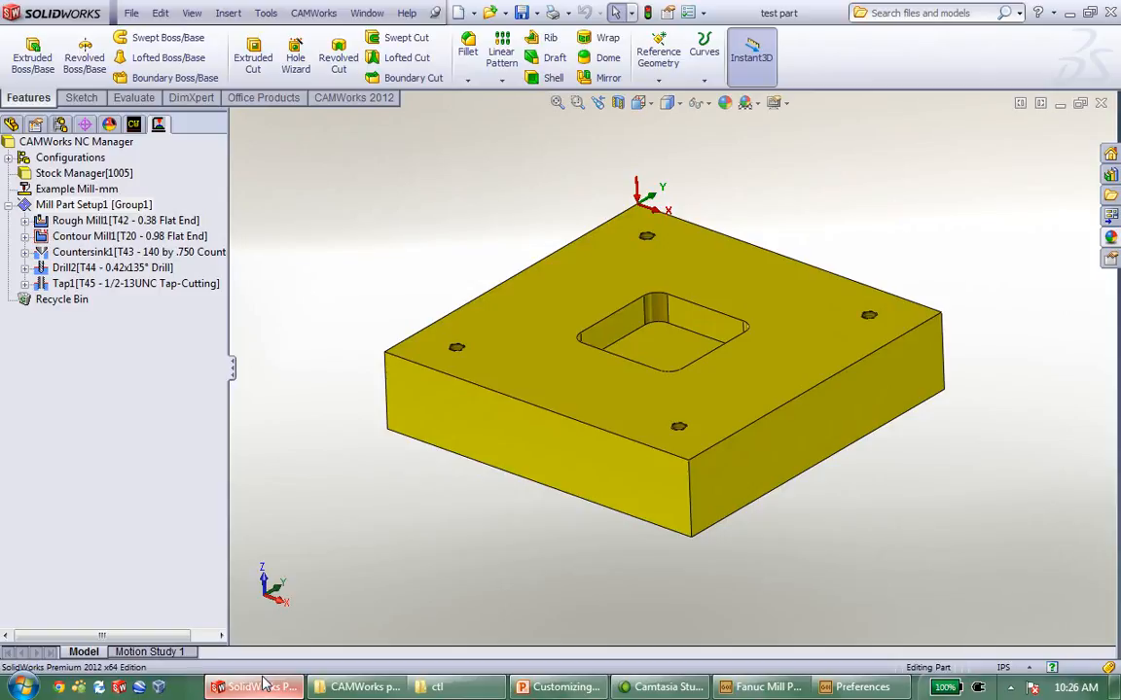
middle_drag(359, 268, 359, 287)
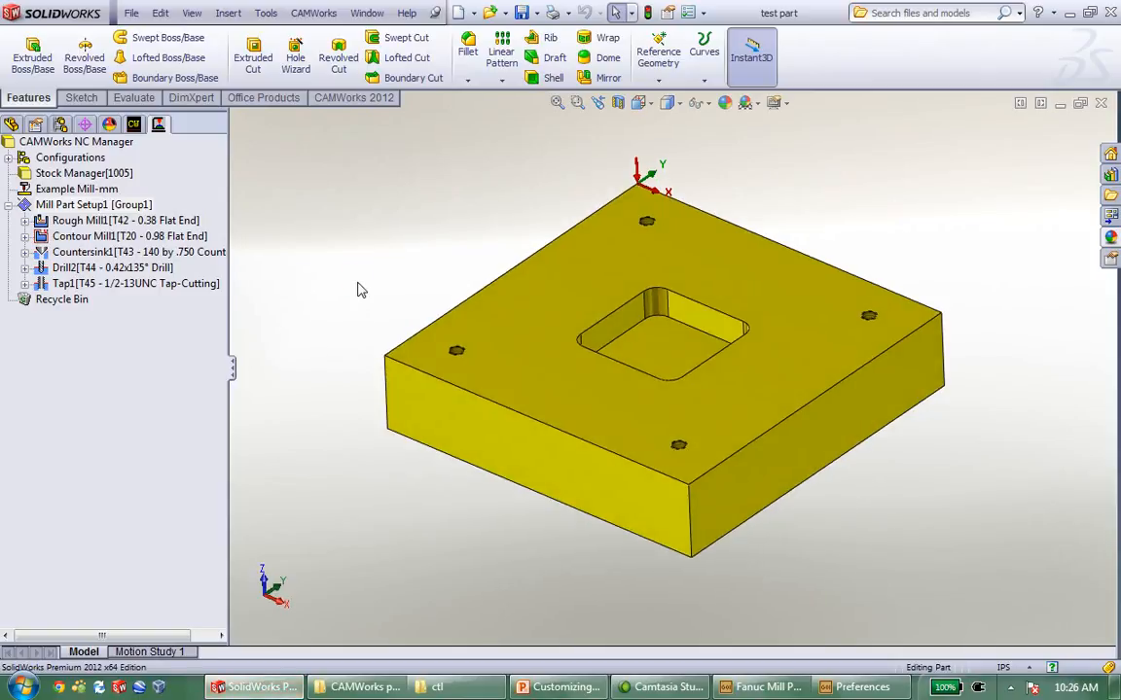
click(137, 221)
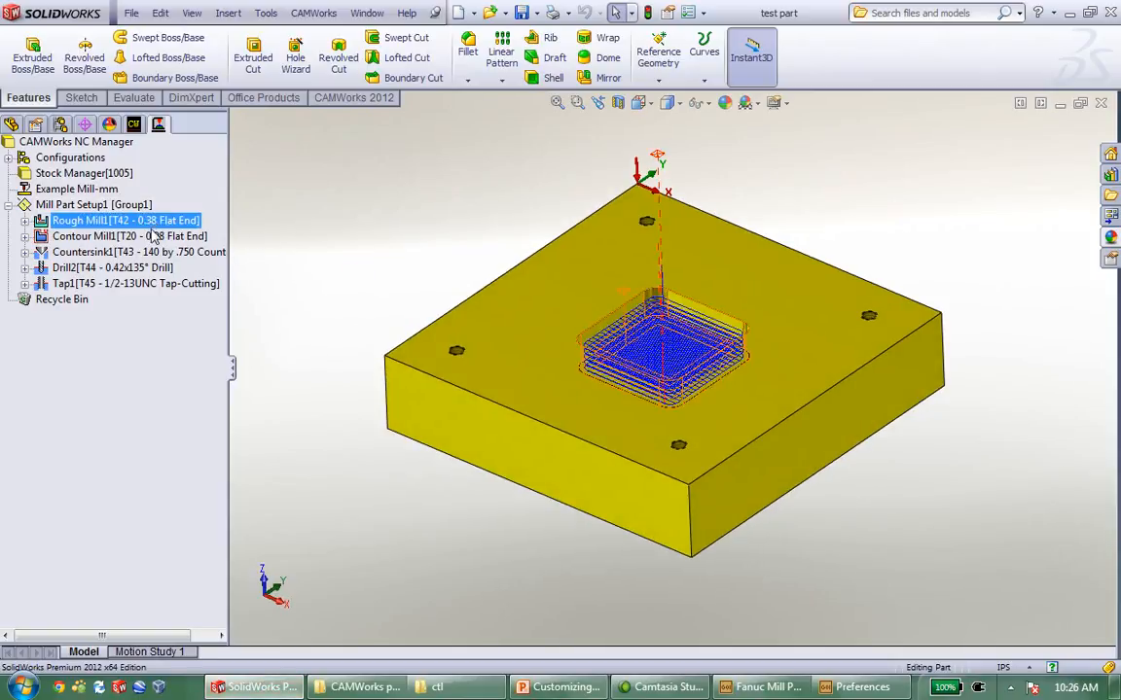
click(139, 236)
click(142, 257)
click(137, 271)
click(137, 287)
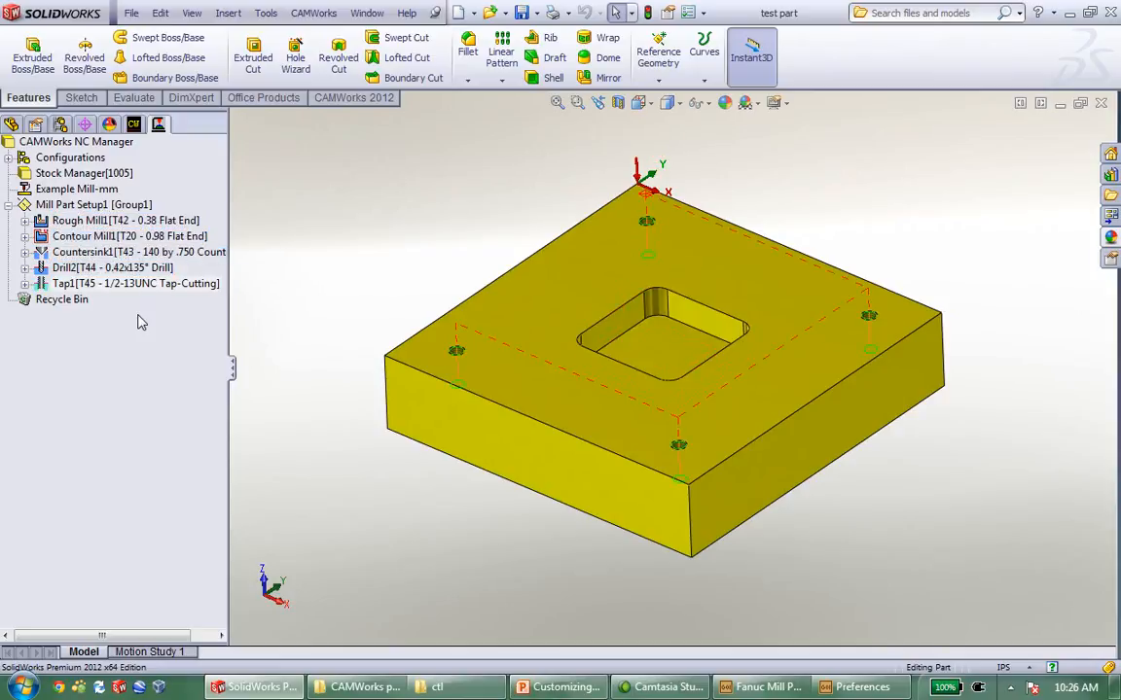
middle_drag(363, 233, 382, 251)
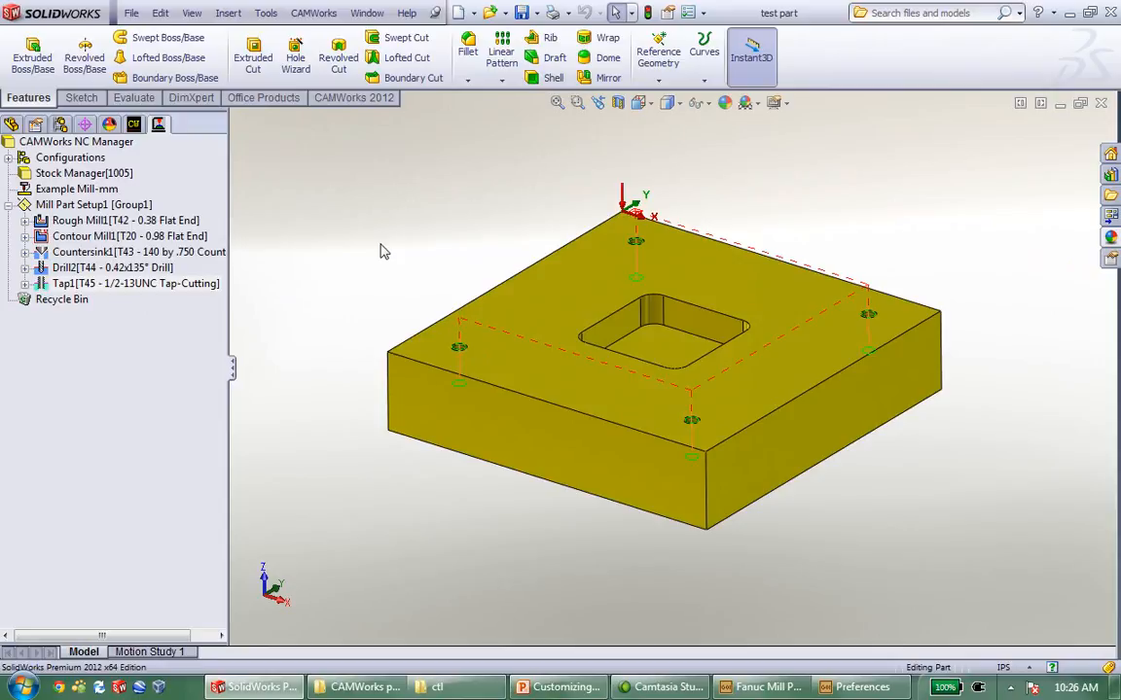
- Open the Example Mill-mm machine definition and select C:\UPG\ctl\Haas Demo.ctl as its active post processor
click(77, 186)
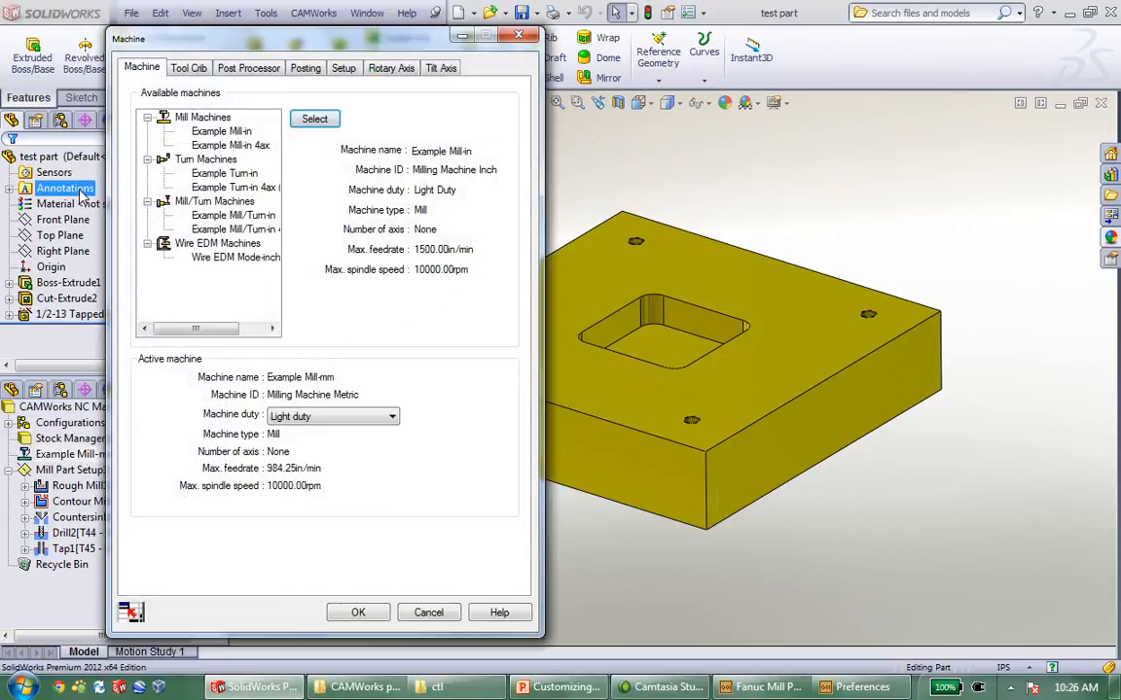
click(248, 68)
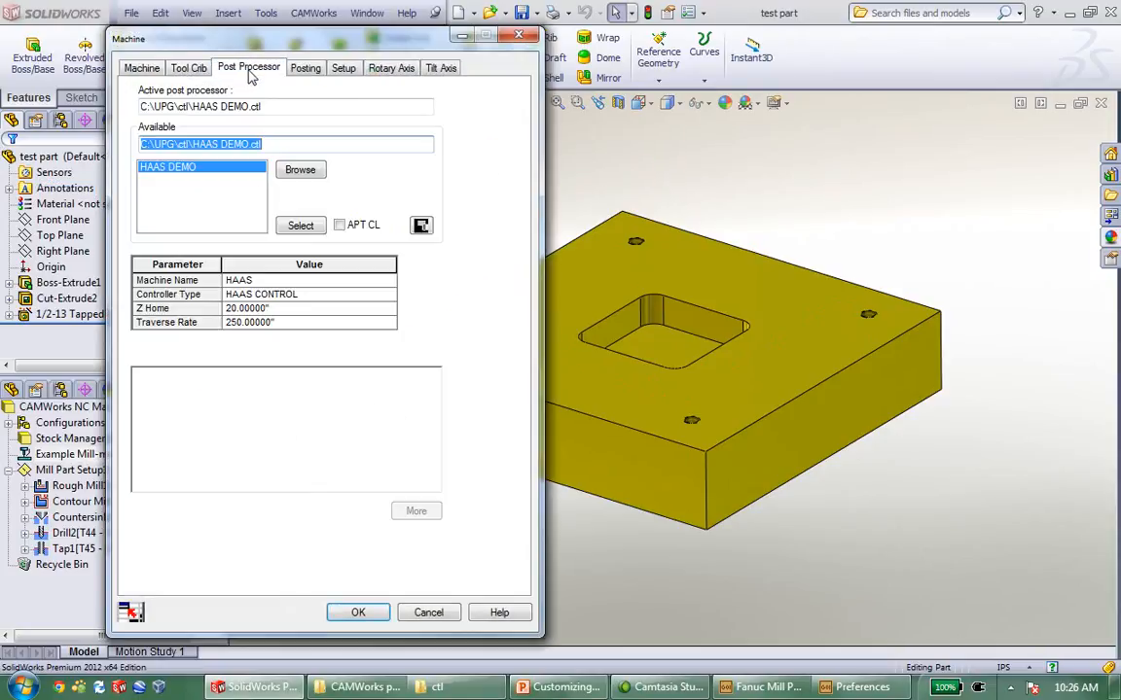
click(298, 175)
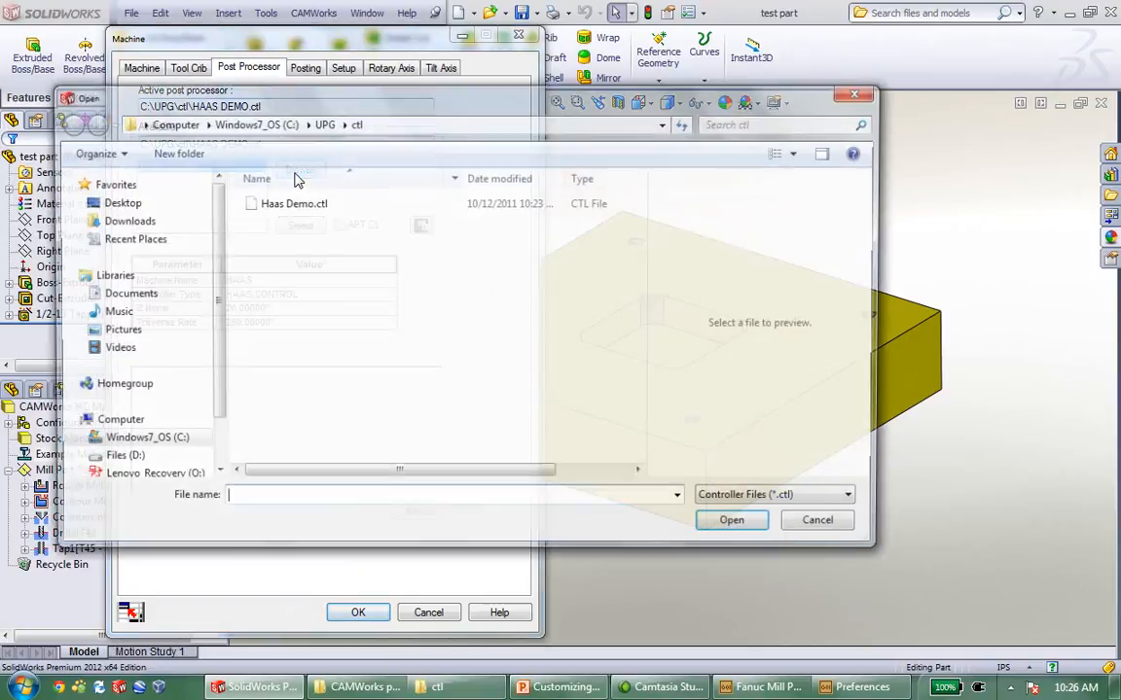
click(298, 205)
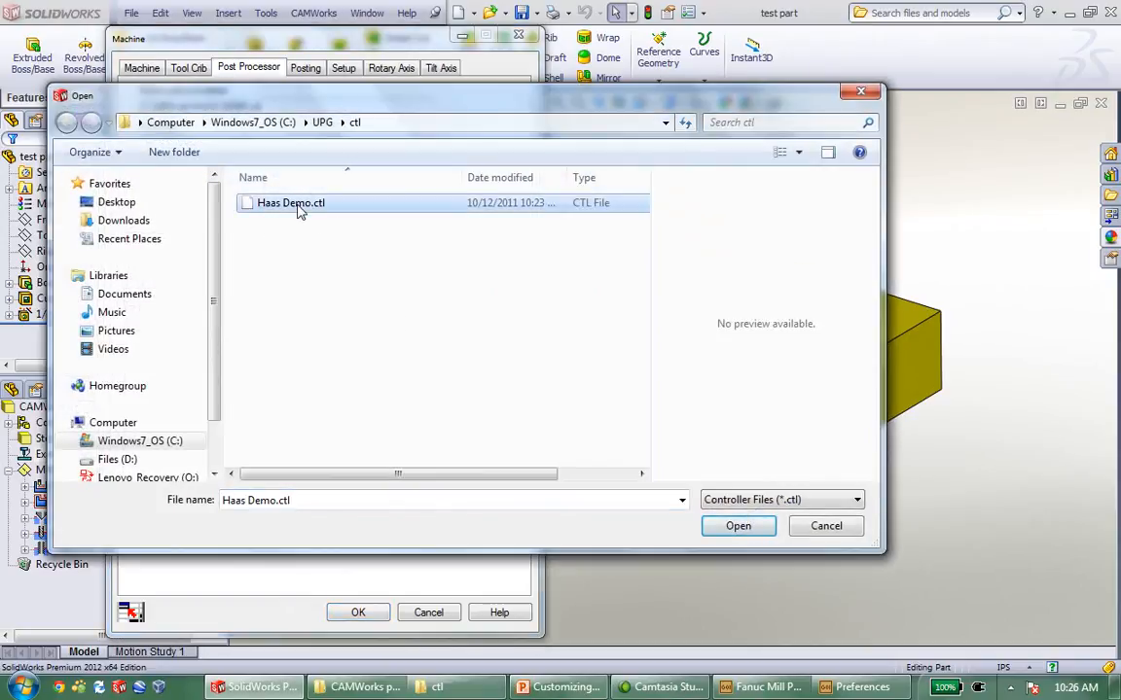
click(733, 529)
click(298, 226)
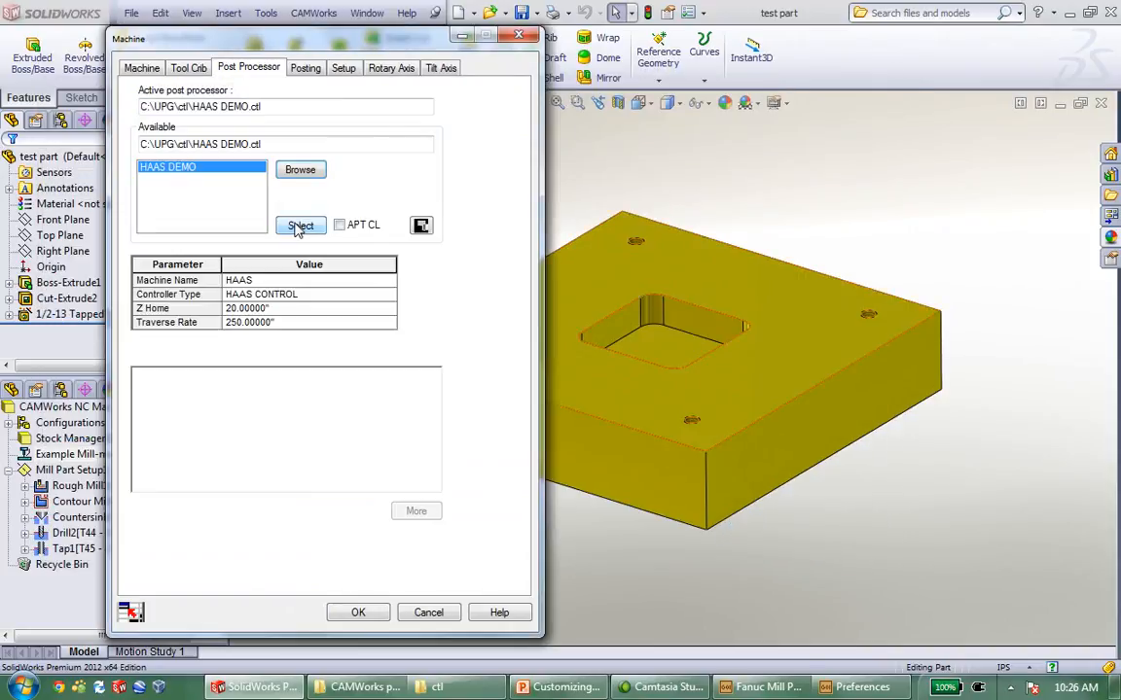
click(358, 612)
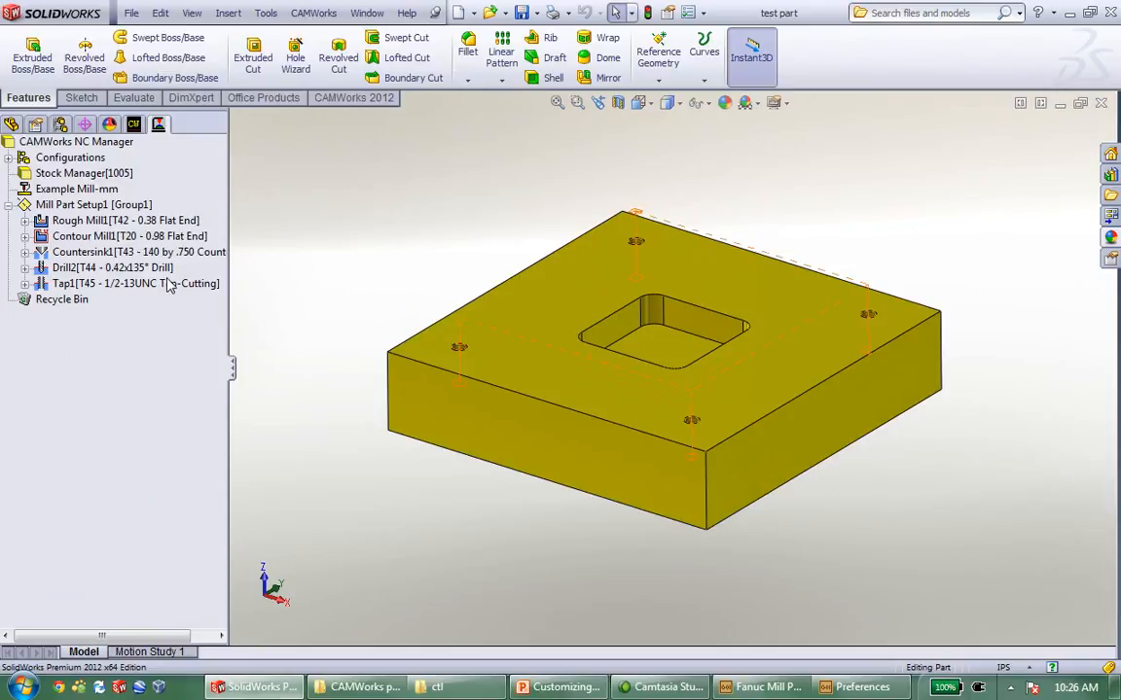
- Post-process the part's CAMWorks operations, saving the output to the Desktop as the text file test part
click(774, 686)
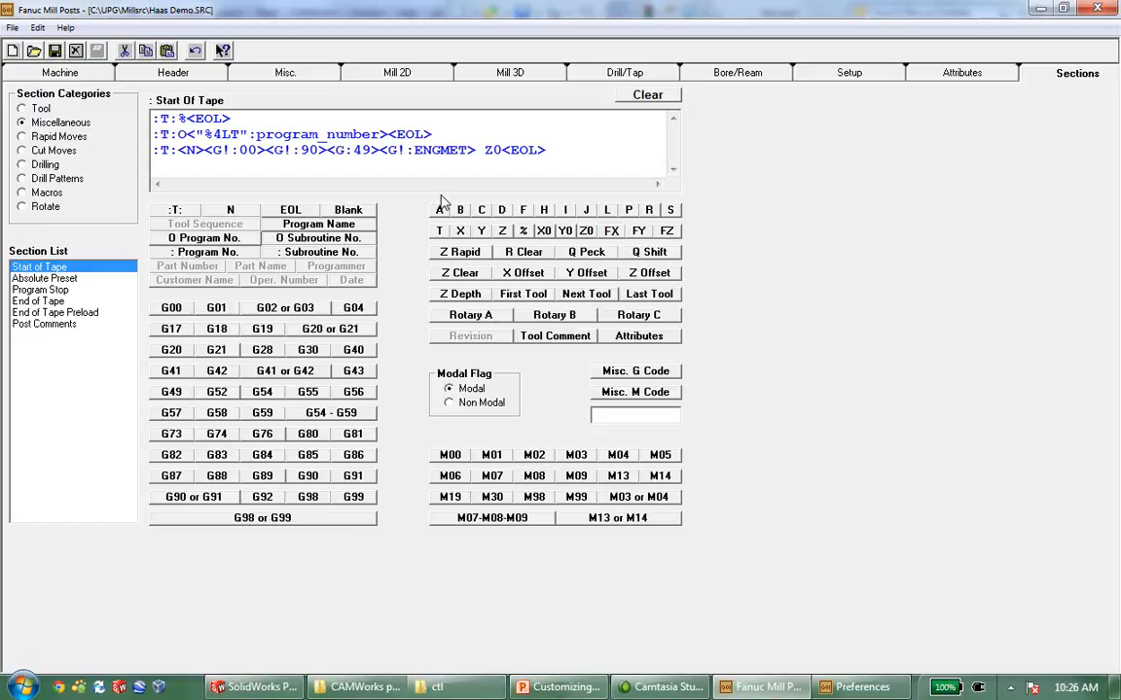
click(254, 687)
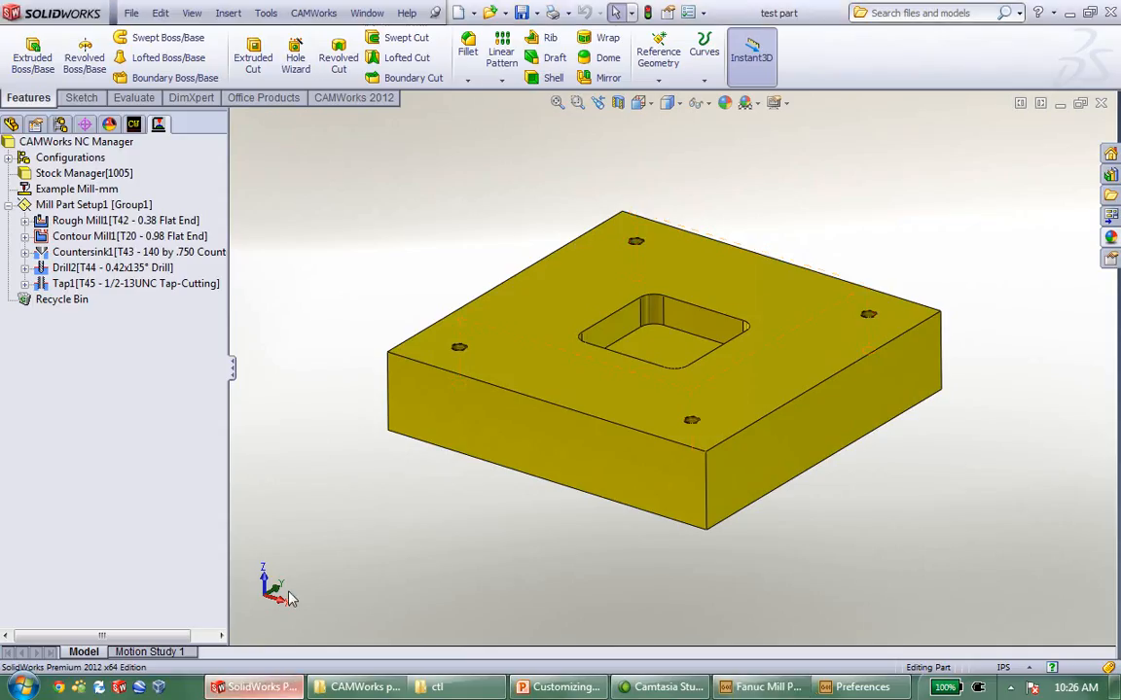
click(353, 98)
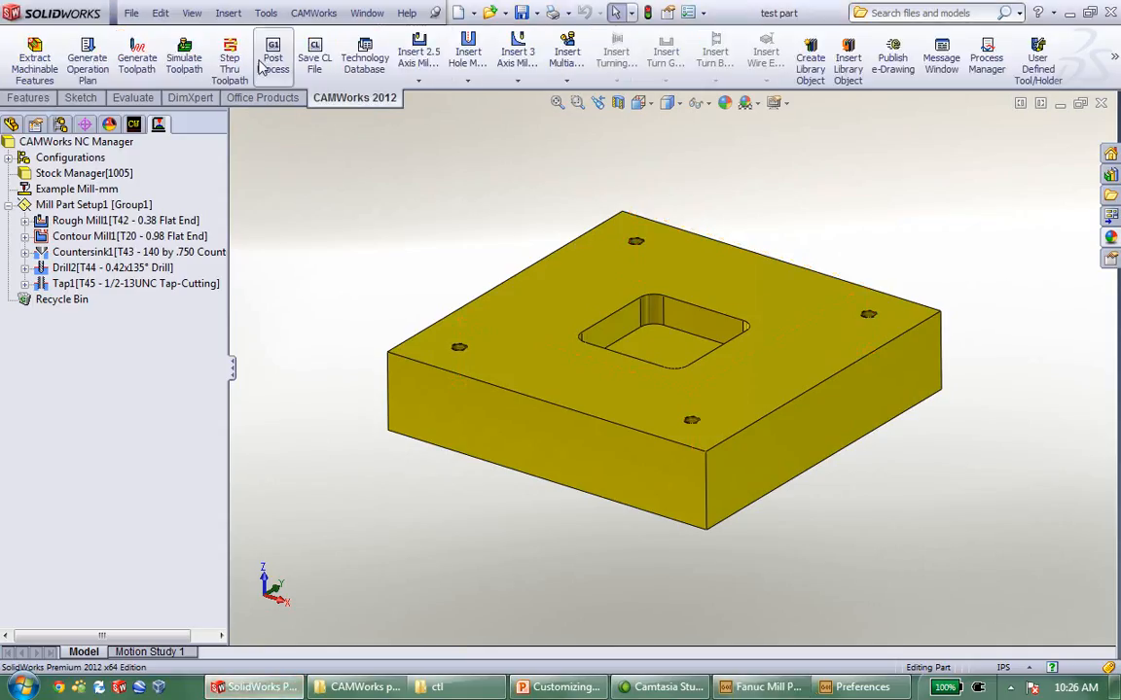
click(272, 56)
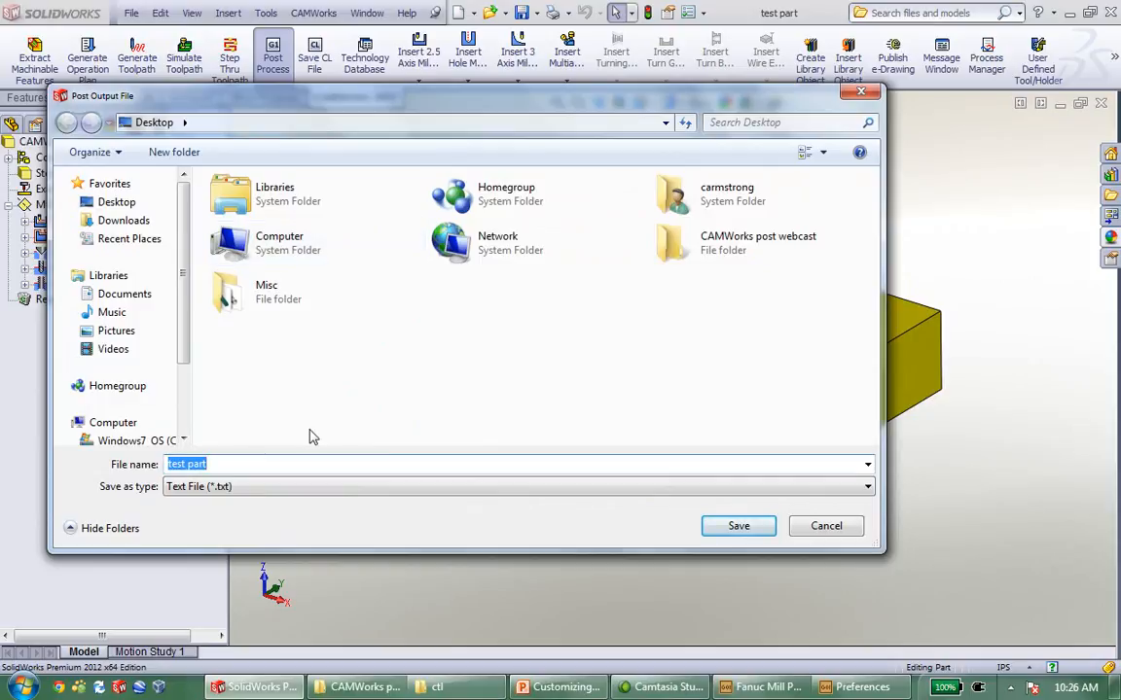
click(739, 526)
click(509, 189)
click(475, 508)
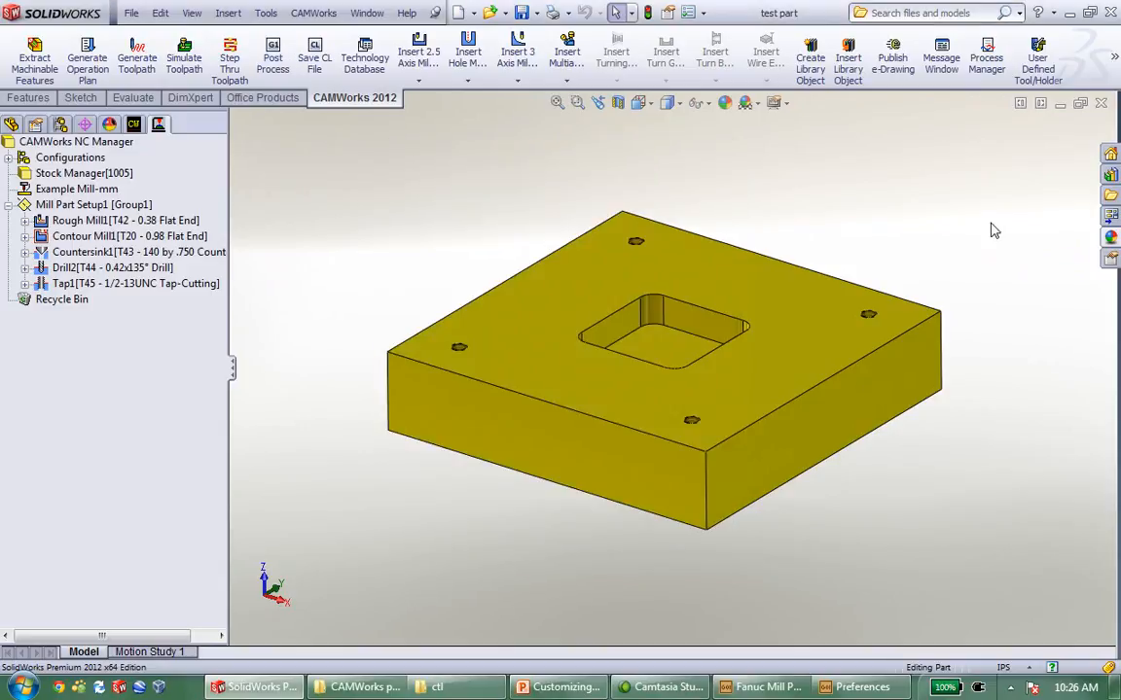
- Clear the open windows from the desktop, dismiss the post editor preferences and open the posted test part text file
click(1070, 12)
click(1029, 11)
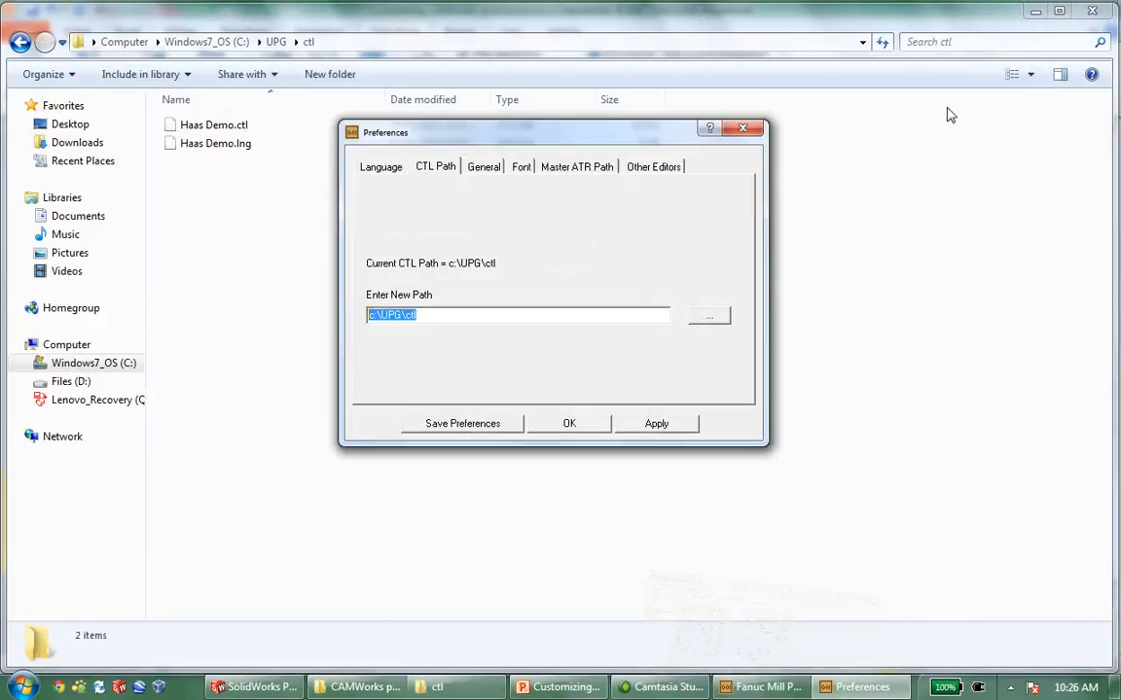
click(569, 424)
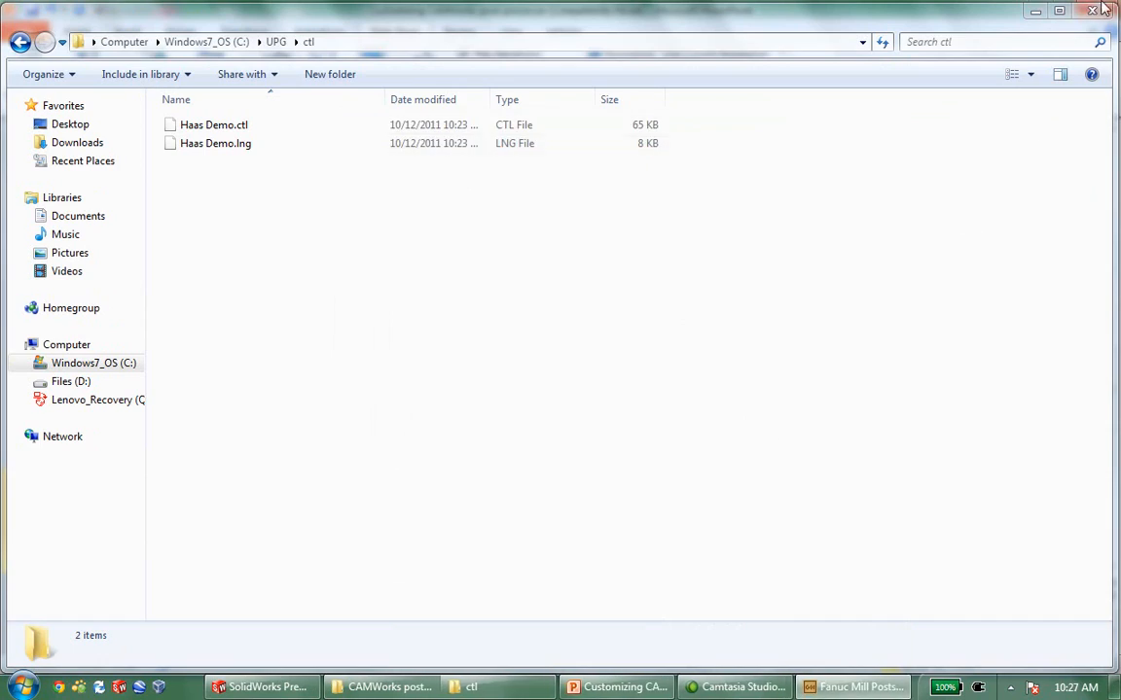
click(1031, 11)
click(1036, 11)
click(1034, 11)
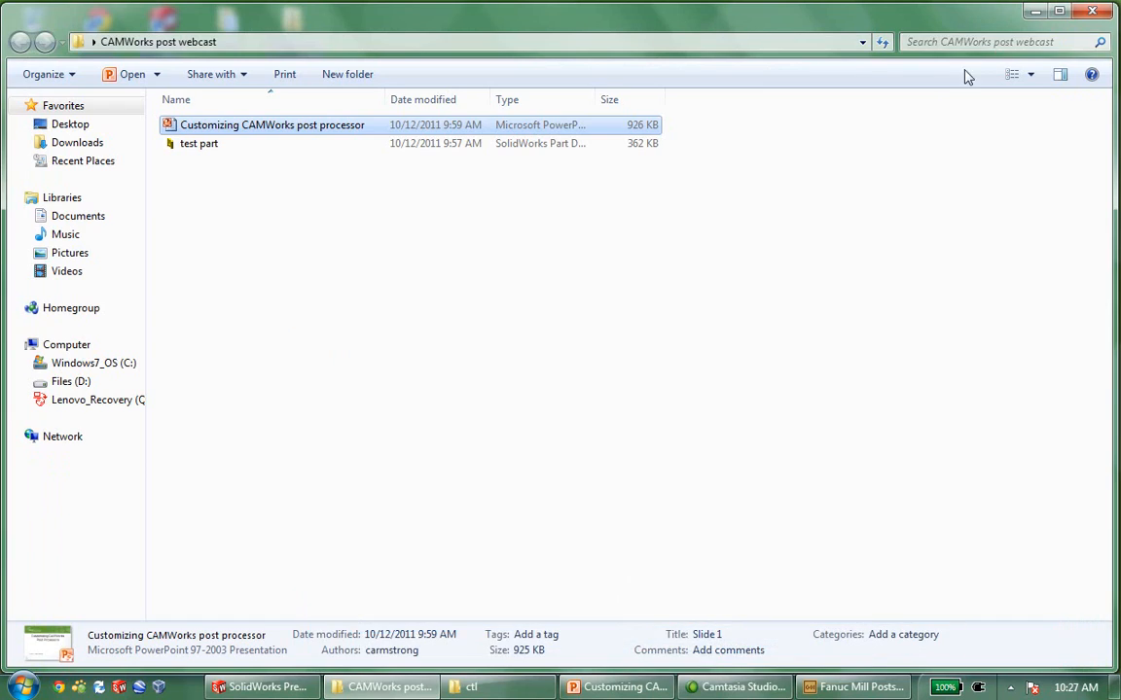
click(1034, 12)
double_click(31, 98)
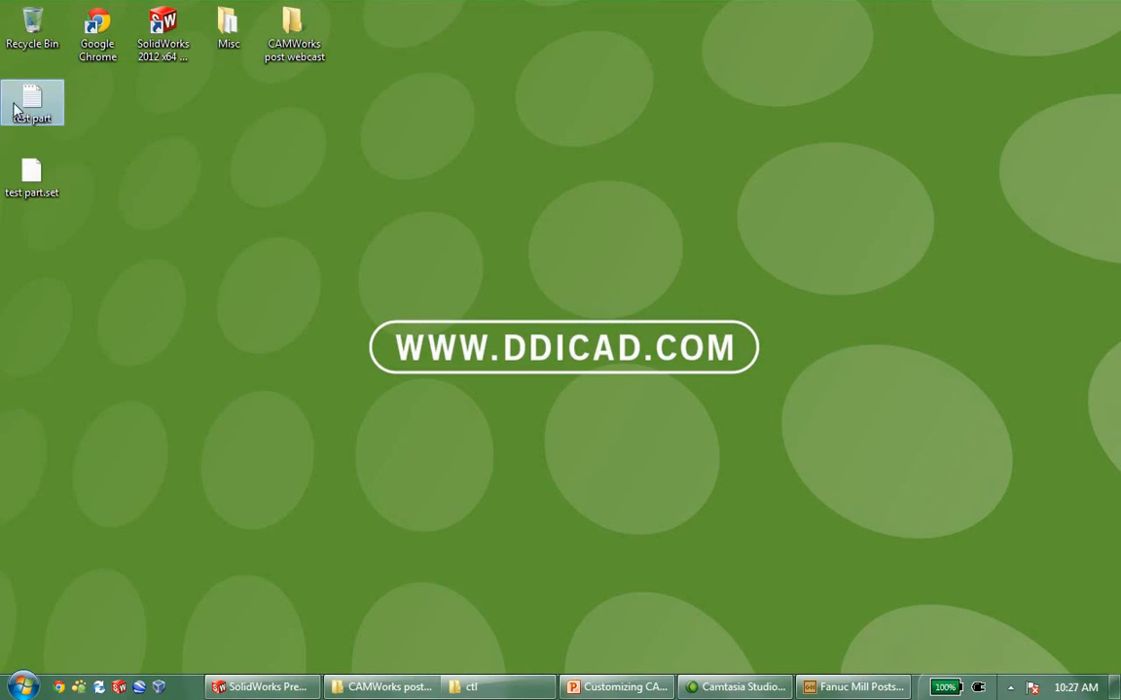
- Examine the opening lines of the posted code, covering the program number, the N001 startup codes and the first tool change
double_click(407, 54)
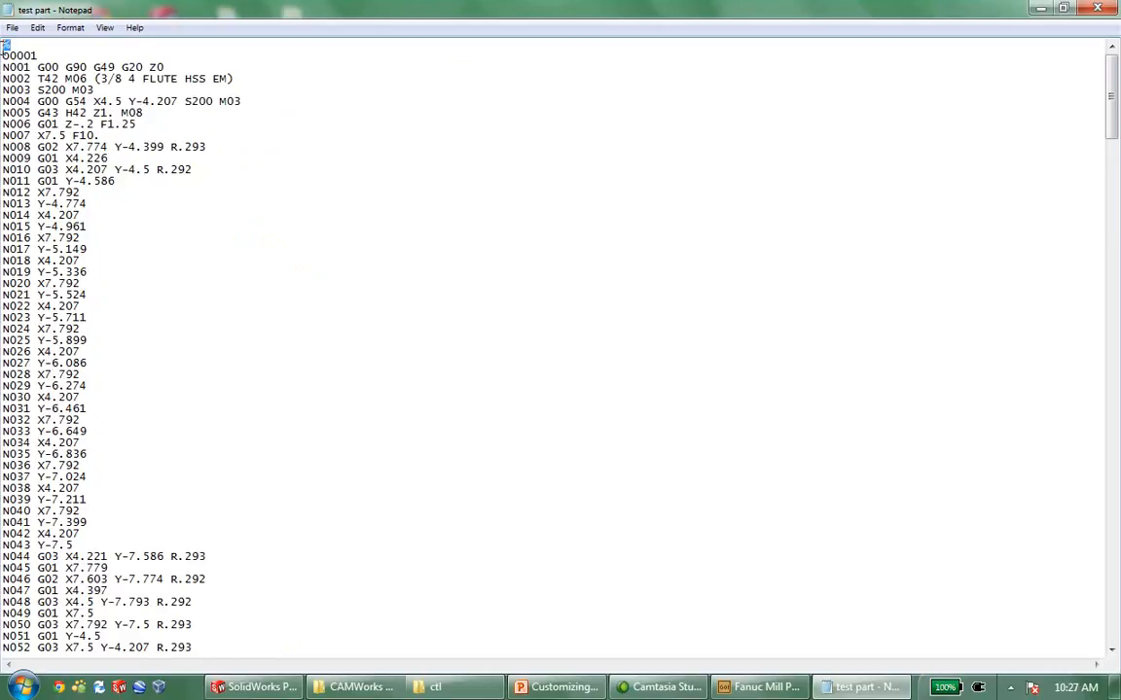
double_click(37, 52)
drag(31, 67, 5, 67)
drag(39, 77, 100, 101)
click(236, 77)
- Examine the posted code through the drilling operations, focusing on the N341 line that ends the first drill cycle
scroll(241, 298, down, 14)
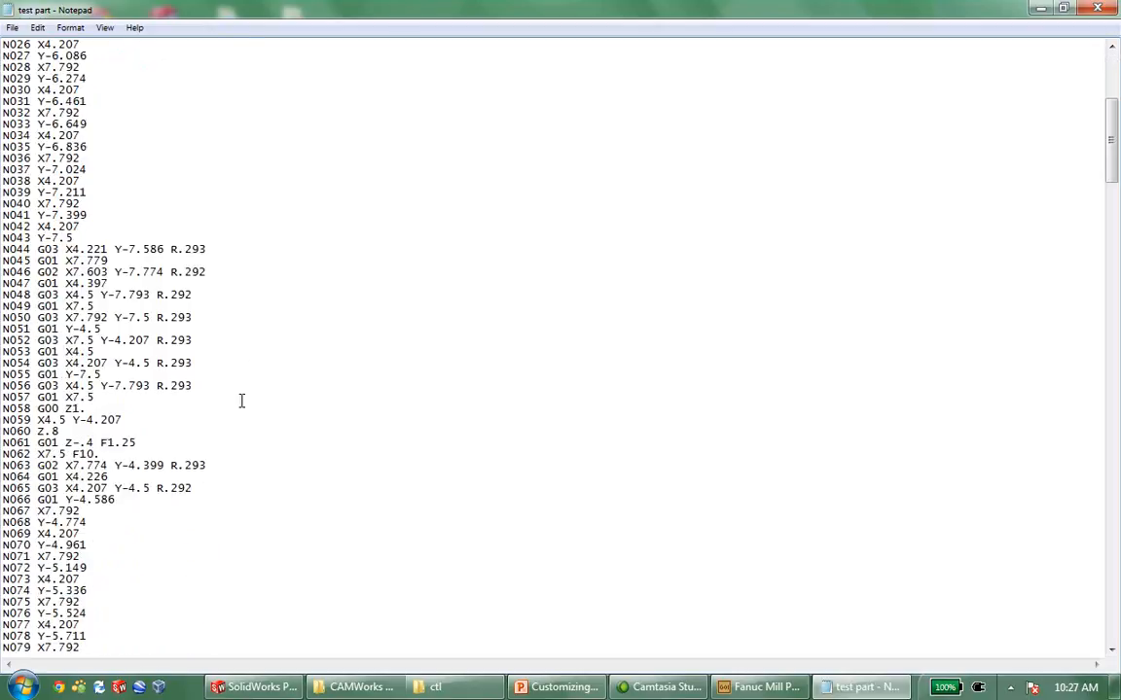
scroll(229, 416, down, 20)
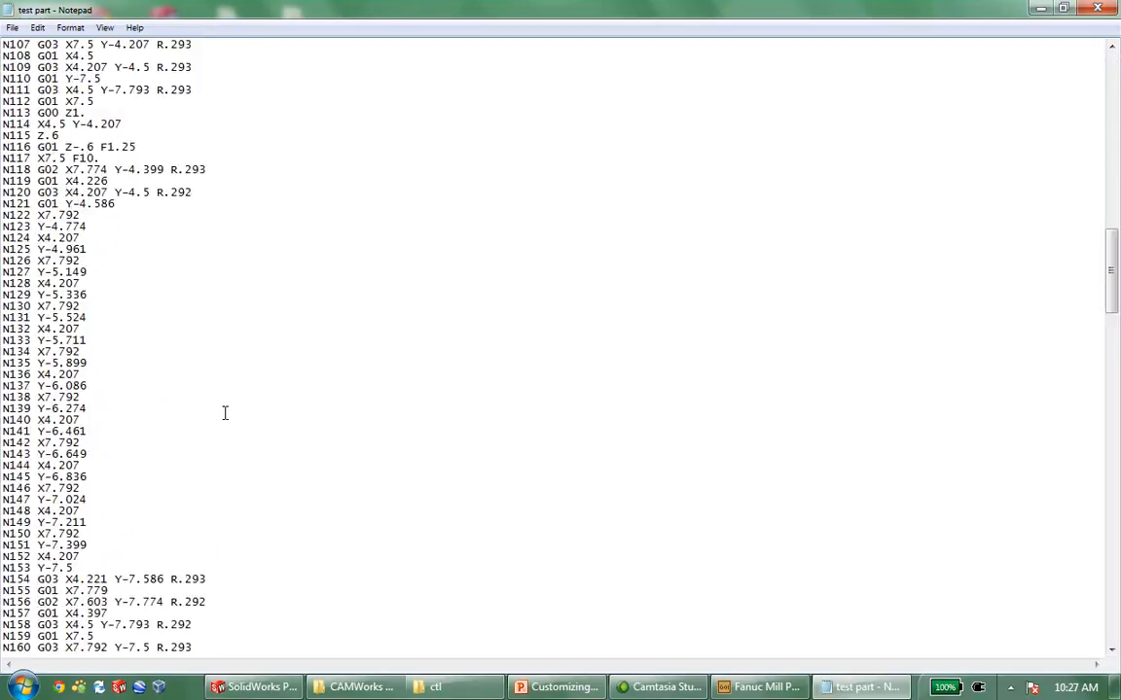
scroll(234, 417, down, 20)
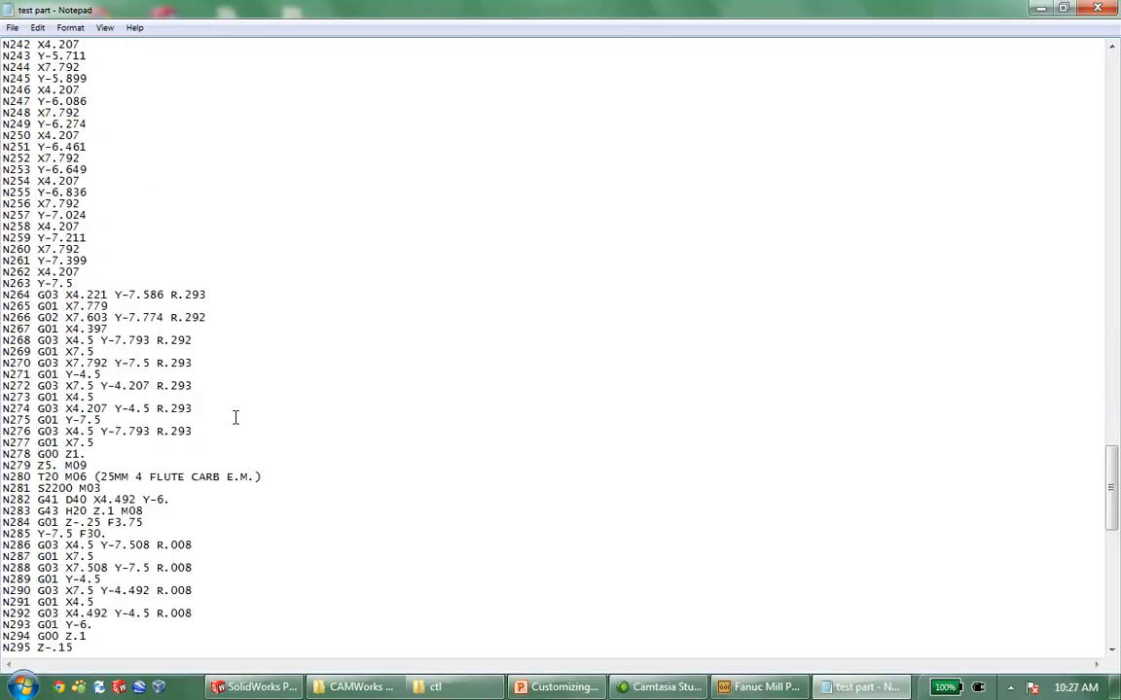
scroll(235, 418, down, 15)
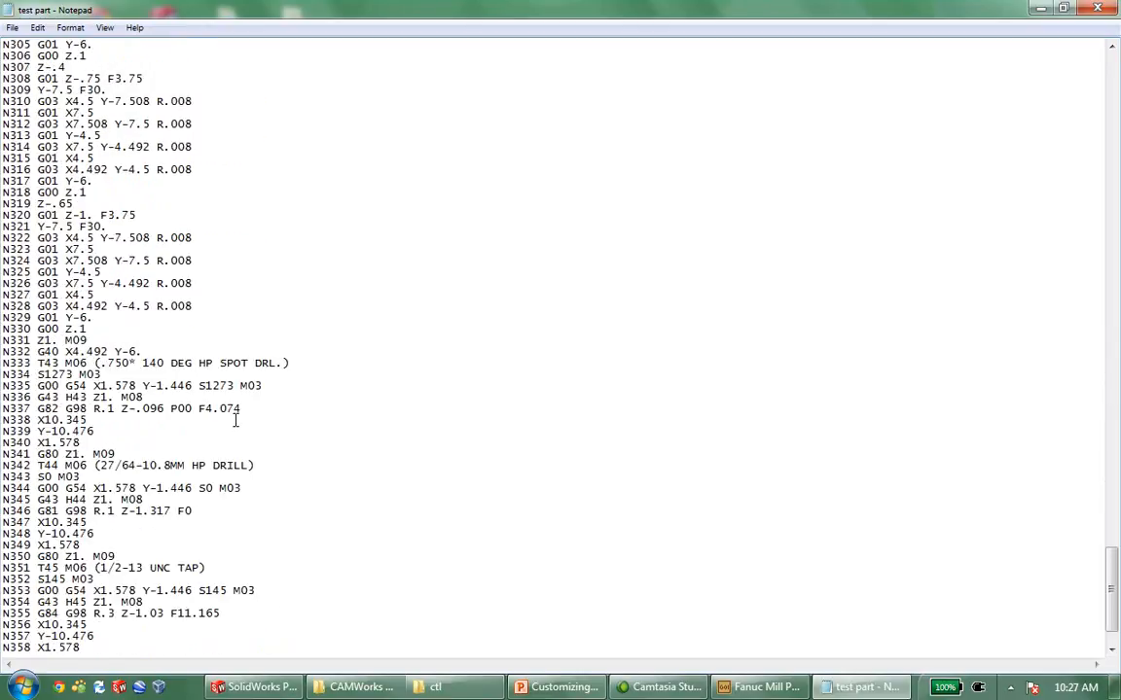
scroll(235, 419, down, 1)
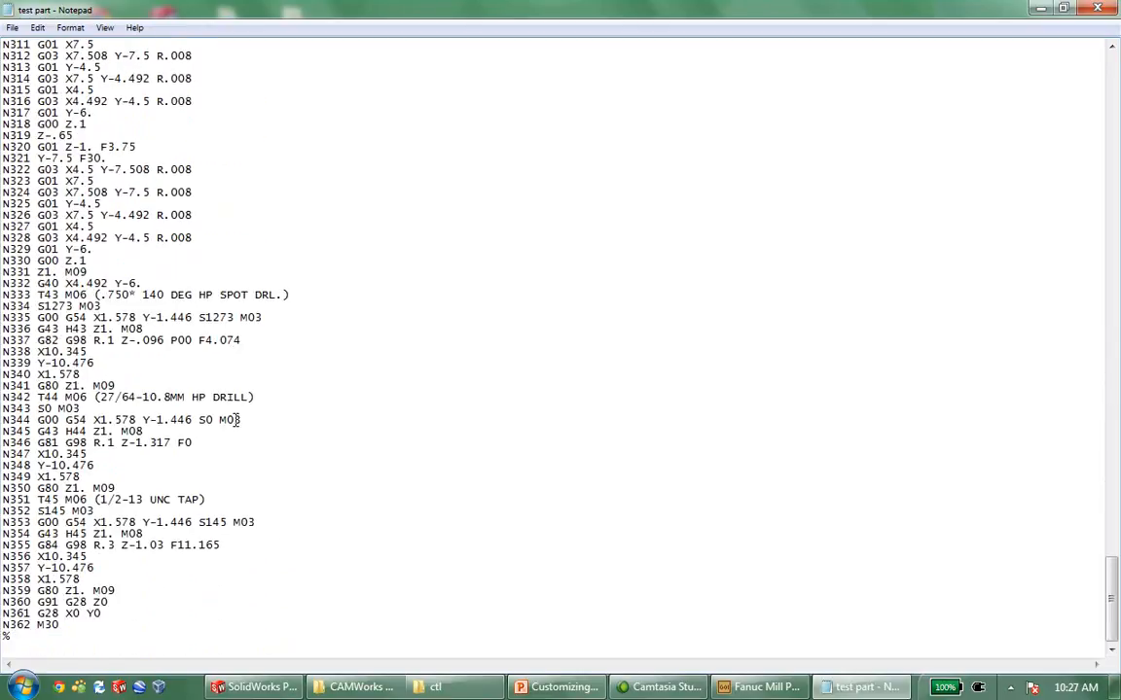
double_click(101, 386)
drag(92, 386, 37, 387)
drag(107, 386, 114, 386)
click(75, 339)
drag(37, 386, 87, 387)
drag(115, 385, 91, 386)
drag(37, 386, 117, 386)
- Switch to the post editor, open the End Drill Cycle section under Drilling and highlight its <M:09> code
click(751, 686)
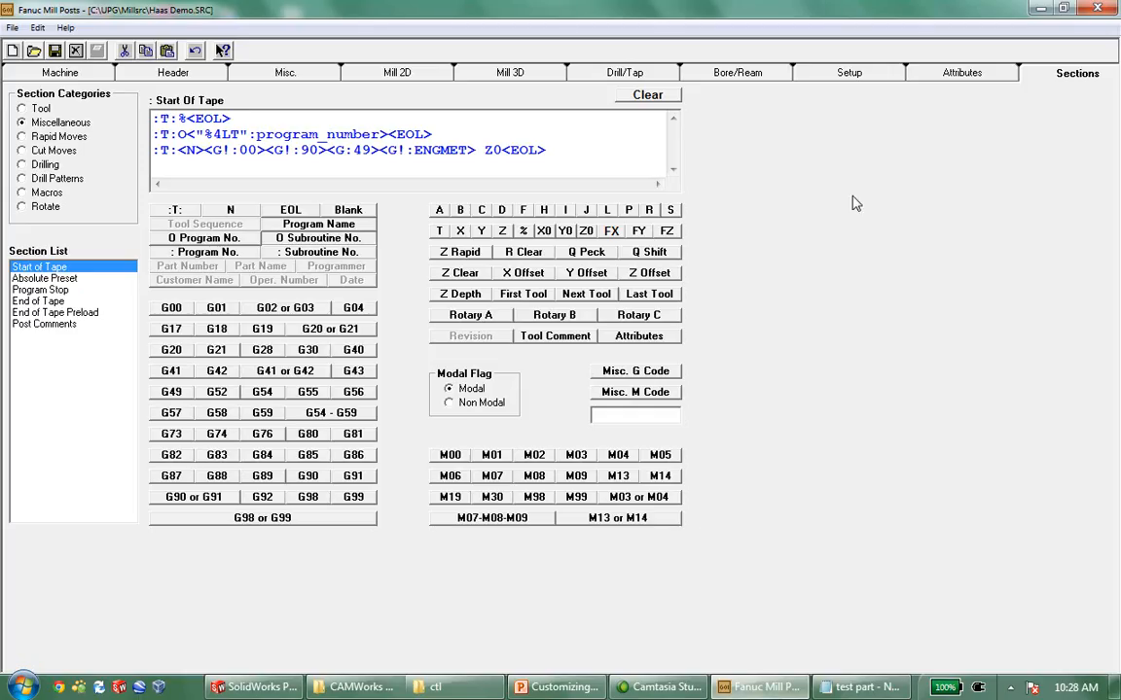
click(22, 166)
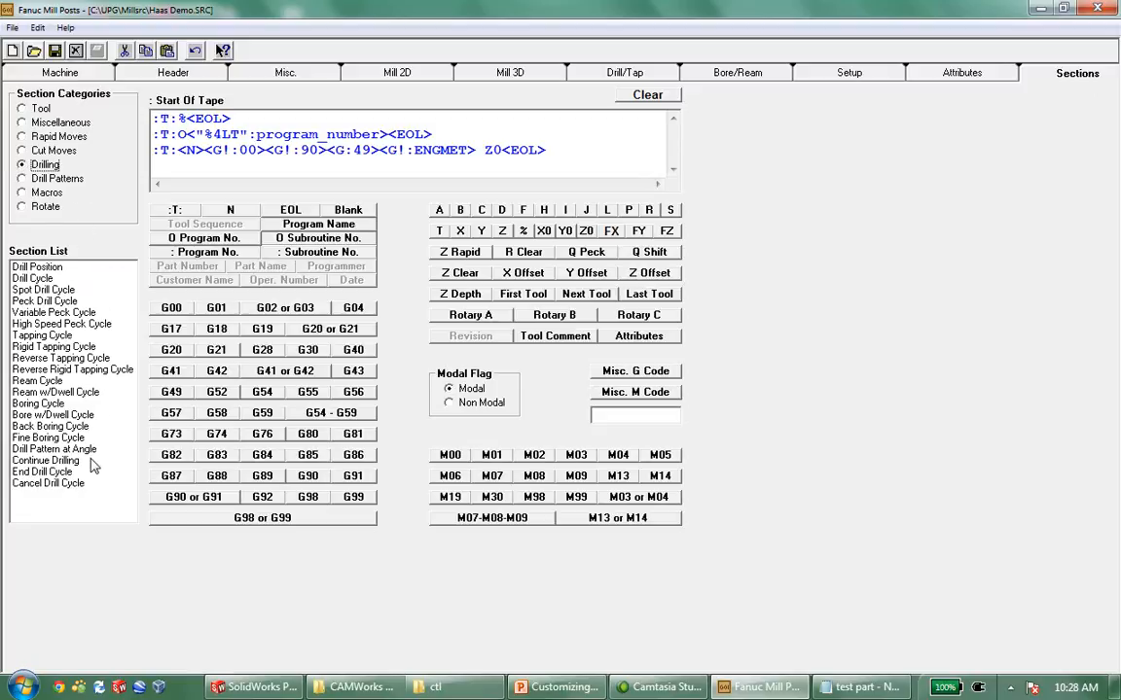
click(65, 473)
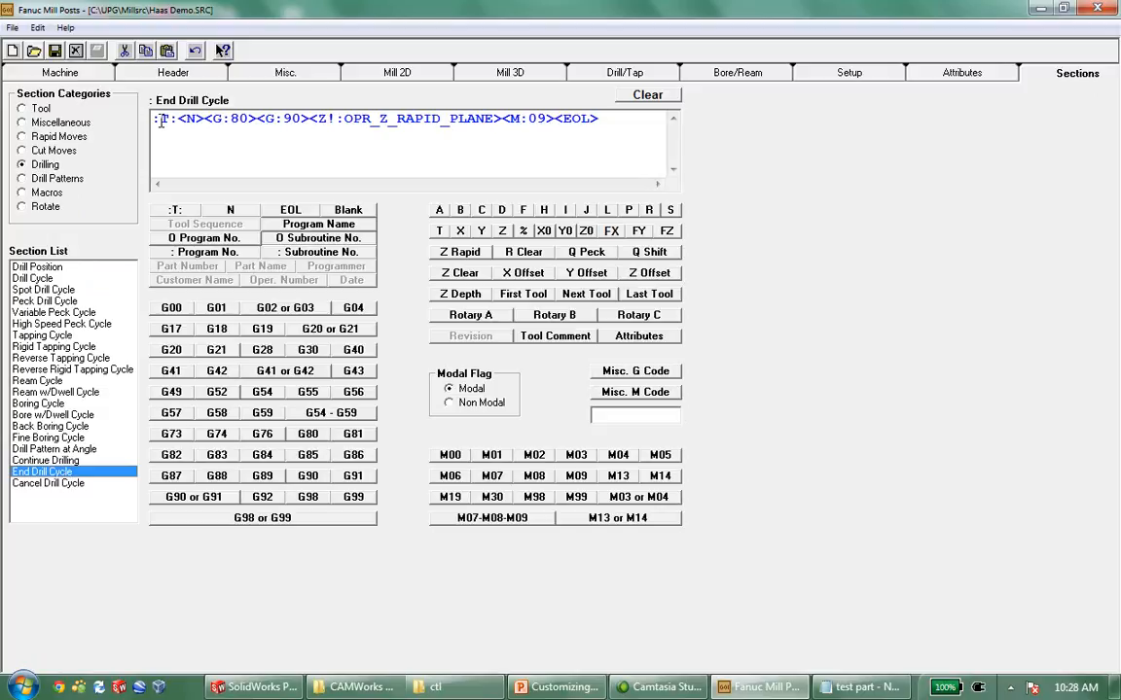
click(171, 119)
text(:)
drag(502, 119, 555, 119)
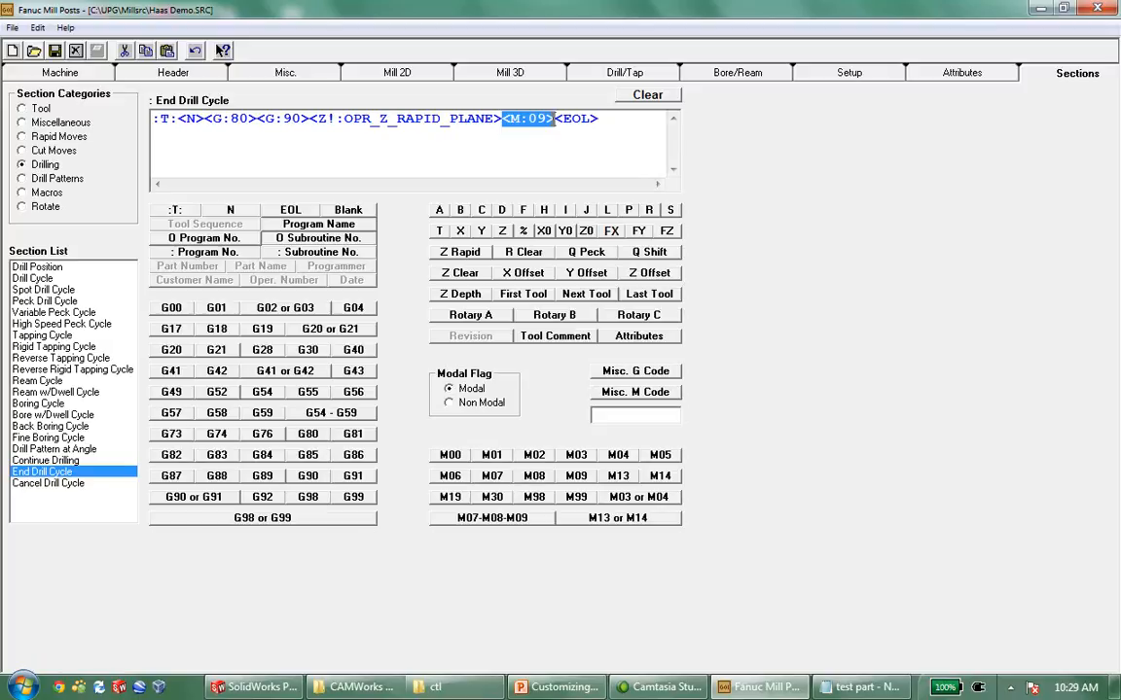
- Add a new first line :T:<N> to the End Drill Cycle section and move the <M:09> code onto it
click(195, 155)
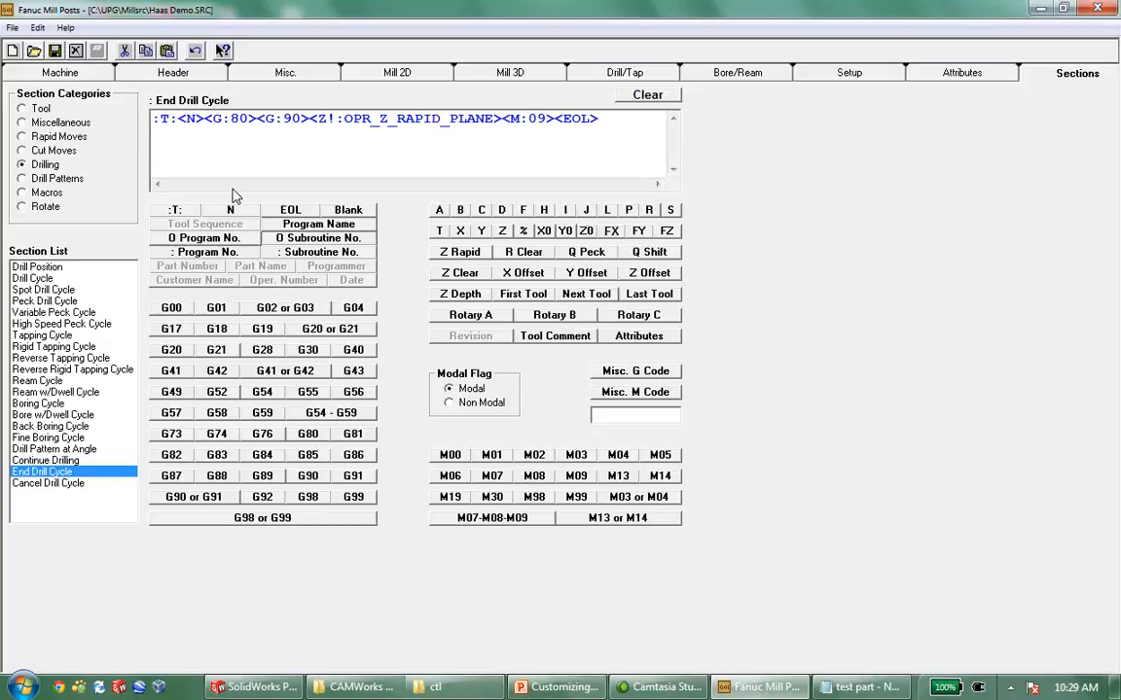
key(Return)
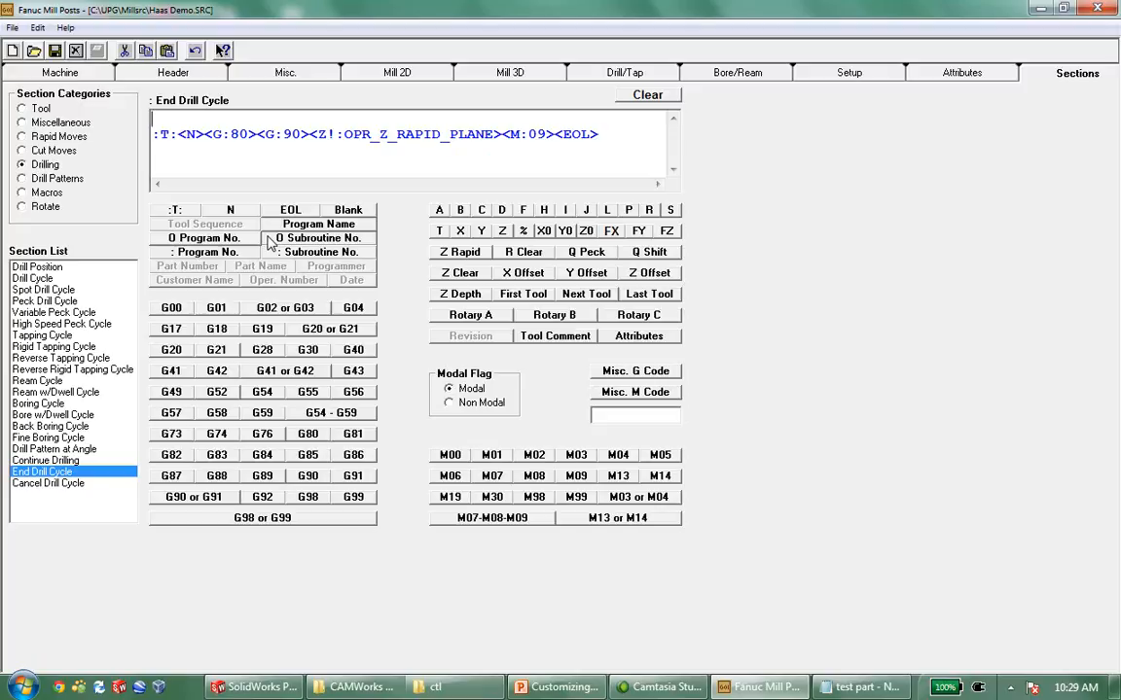
text(:T:<N><)
drag(555, 134, 505, 130)
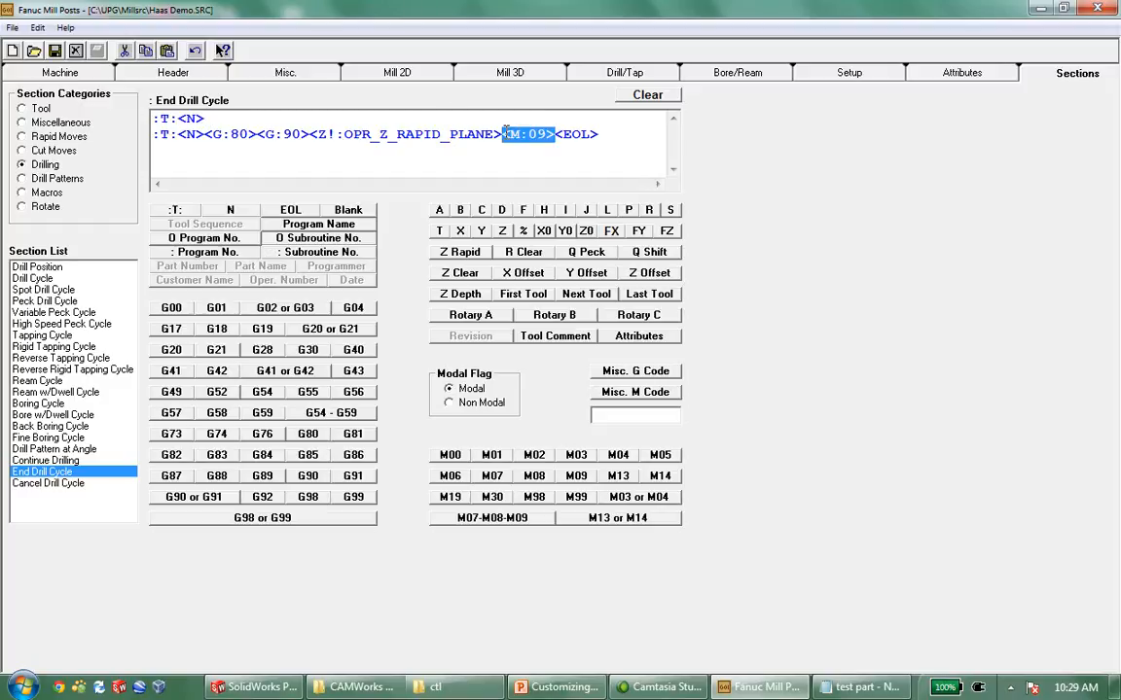
key(ctrl+x)
click(208, 115)
key(ctrl+v)
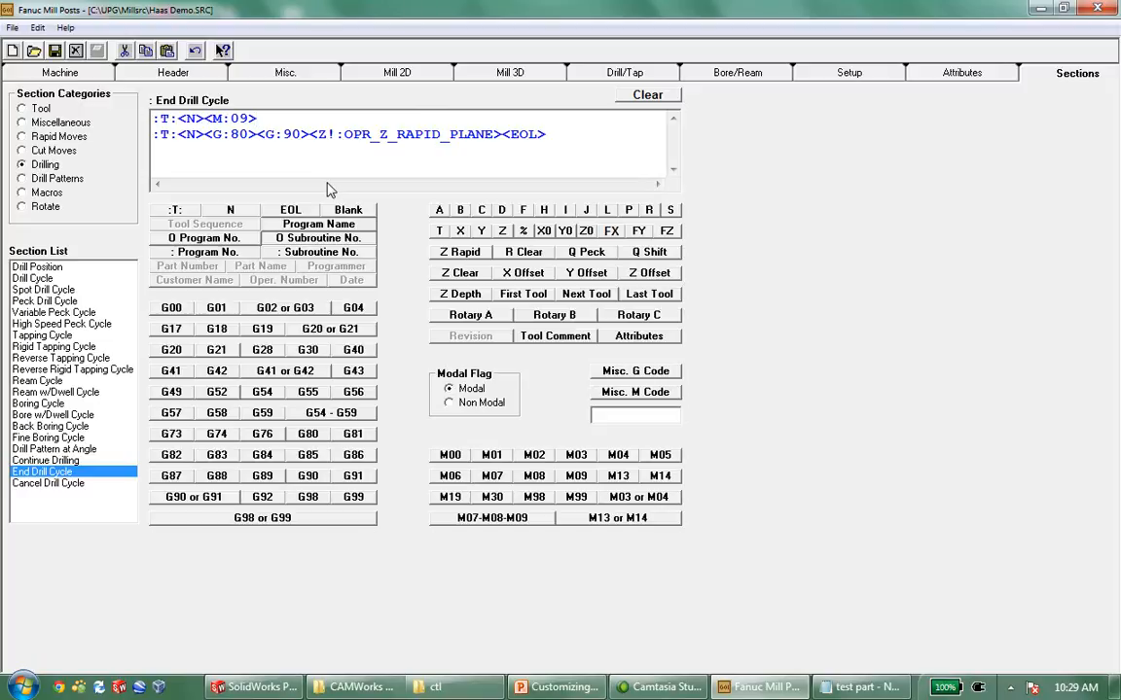
- Save the post source and compile Haas Demo.SRC
click(54, 53)
click(12, 27)
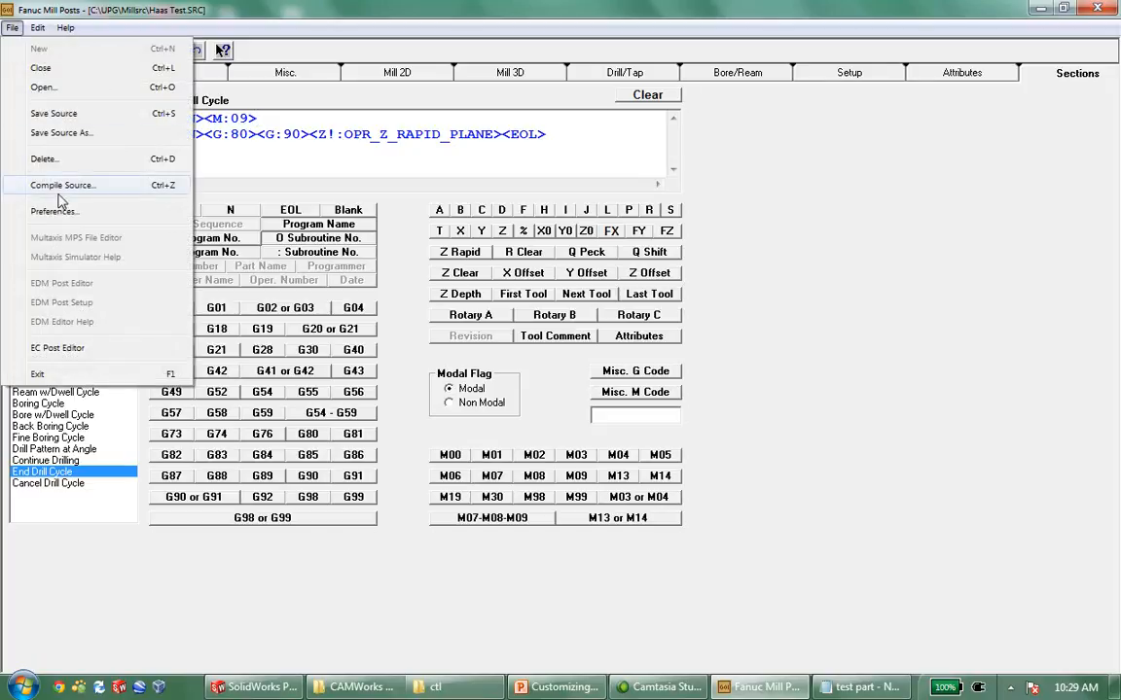
click(64, 186)
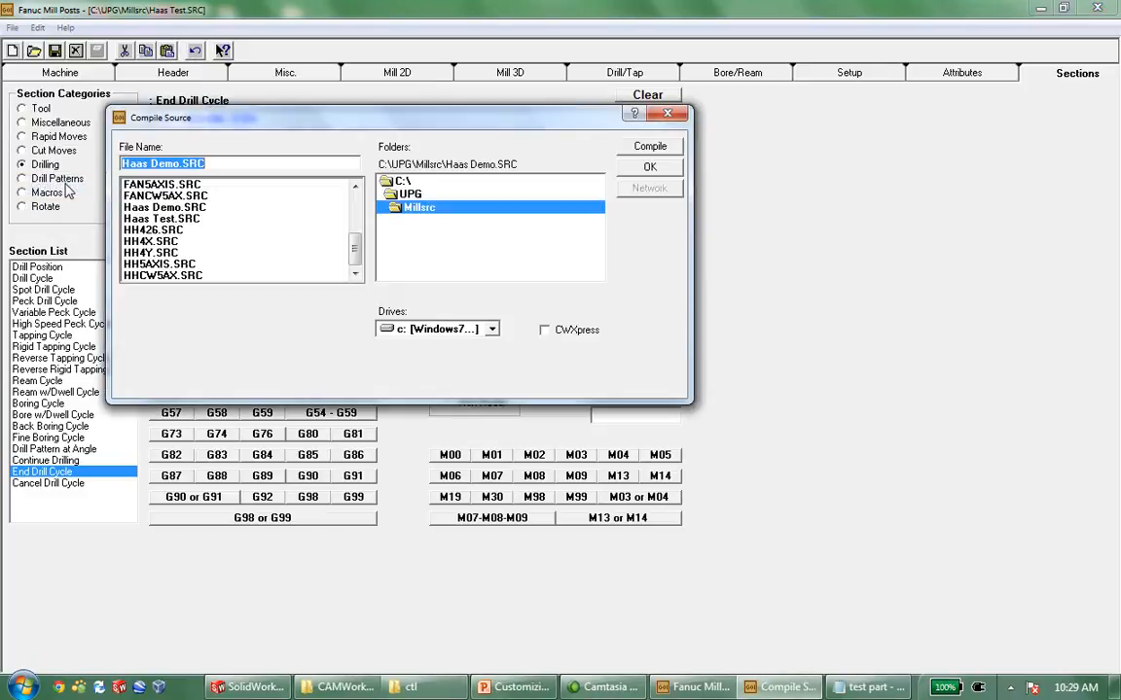
click(192, 209)
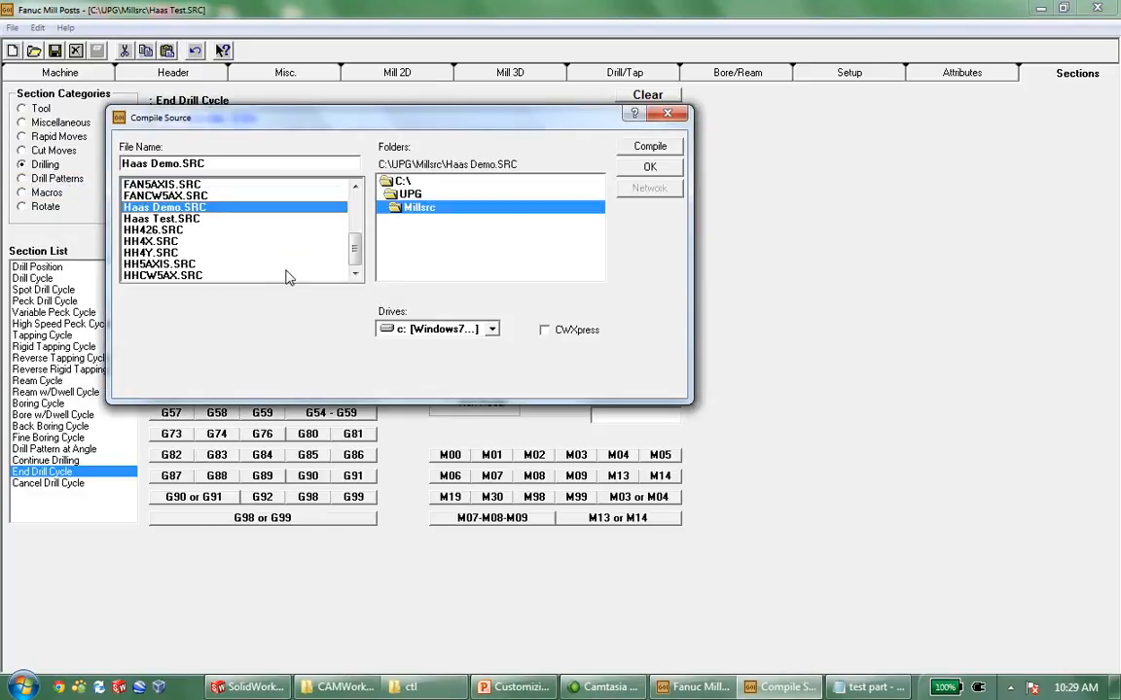
click(650, 146)
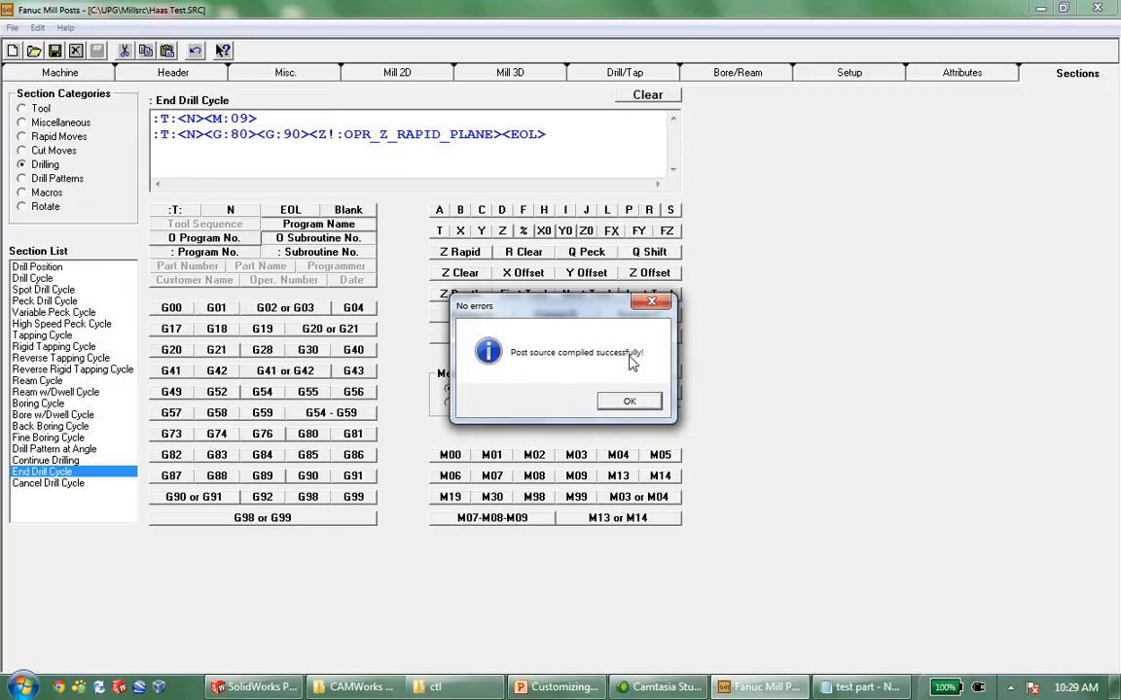
click(629, 401)
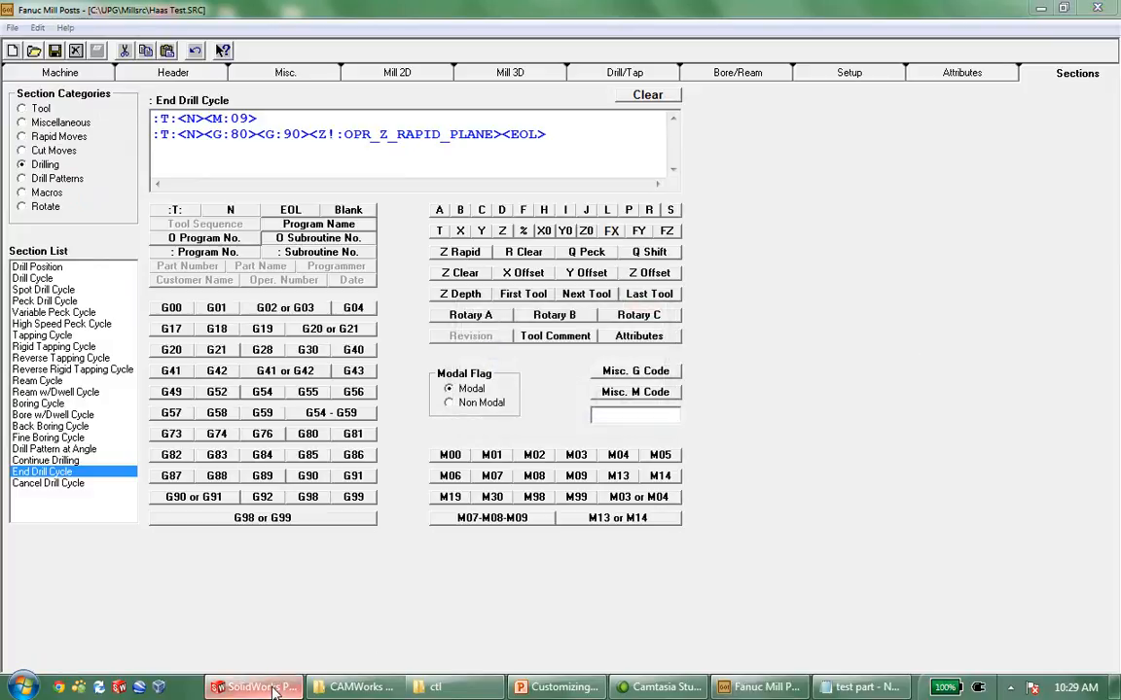
- Switch to SolidWorks and reselect the recompiled Haas Demo.ctl as the machine's active post processor
click(255, 688)
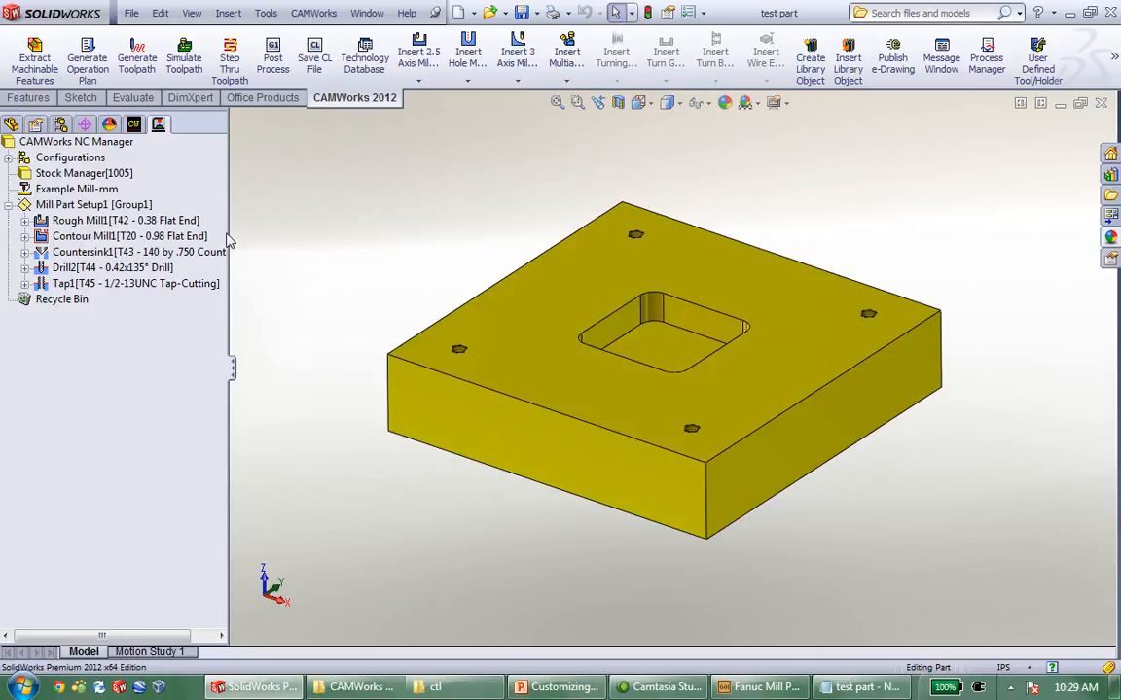
double_click(100, 190)
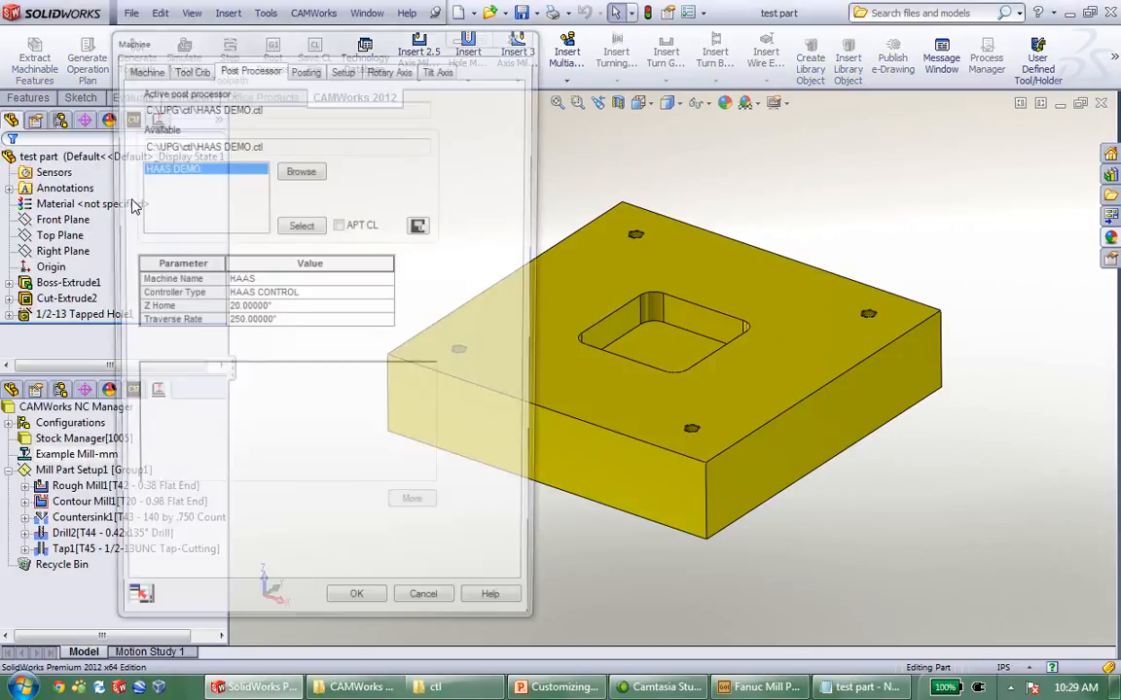
click(300, 171)
click(284, 204)
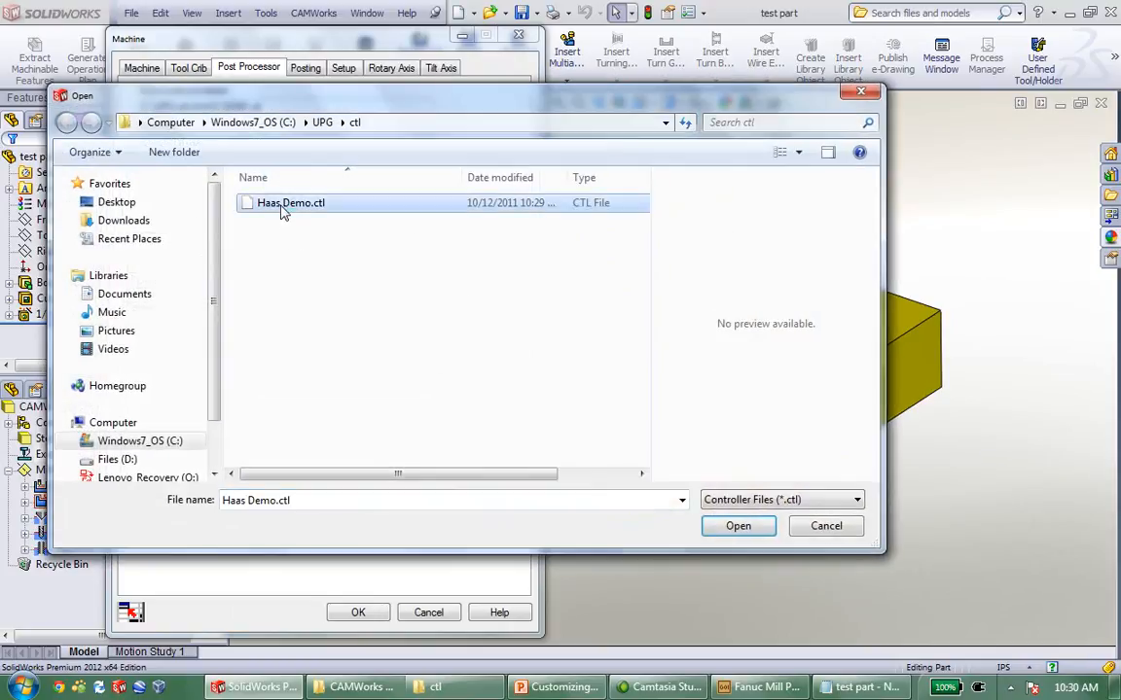
click(728, 528)
click(294, 228)
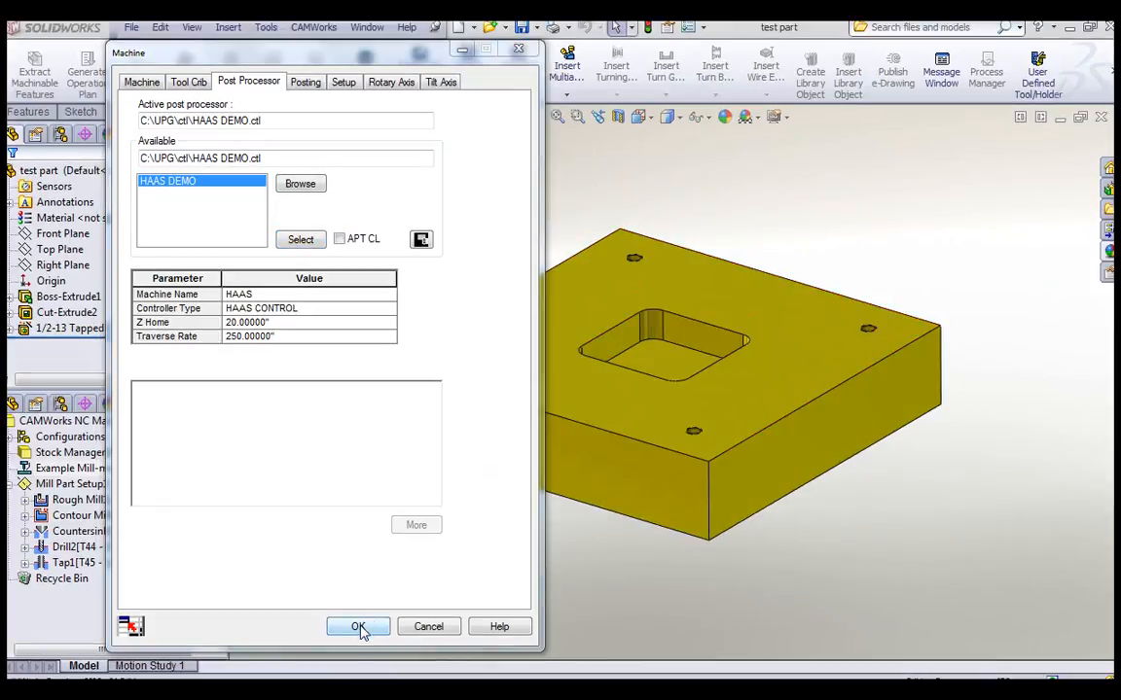
click(358, 627)
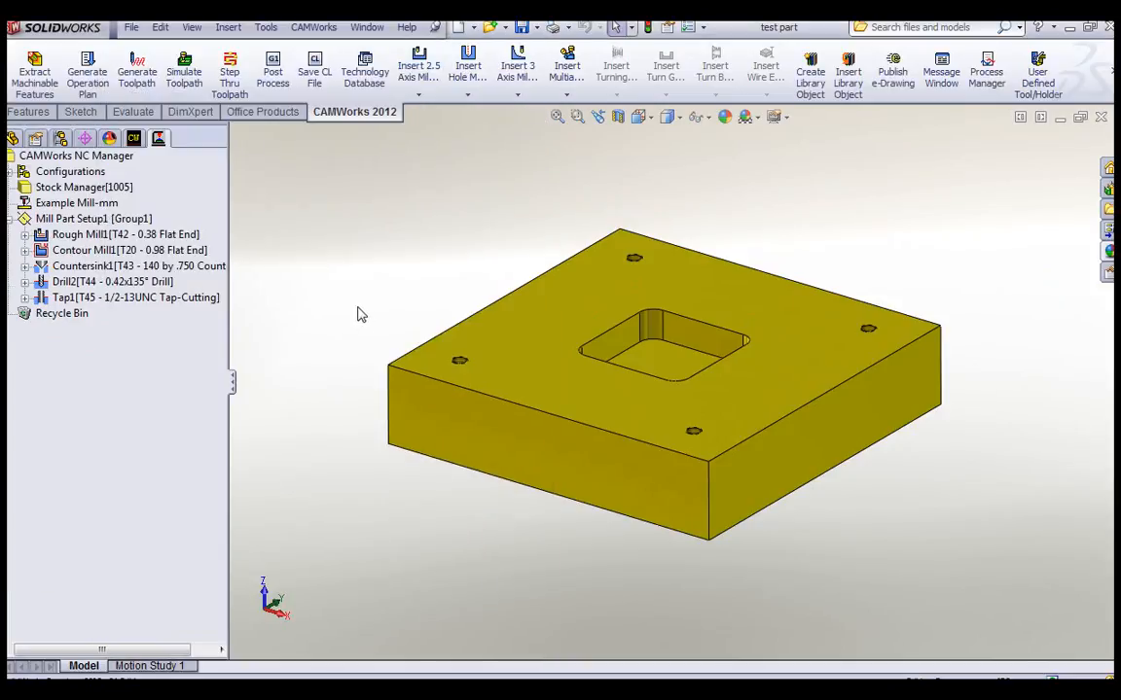
- Post process the part to the test part text file on the desktop, replacing the existing file
click(276, 78)
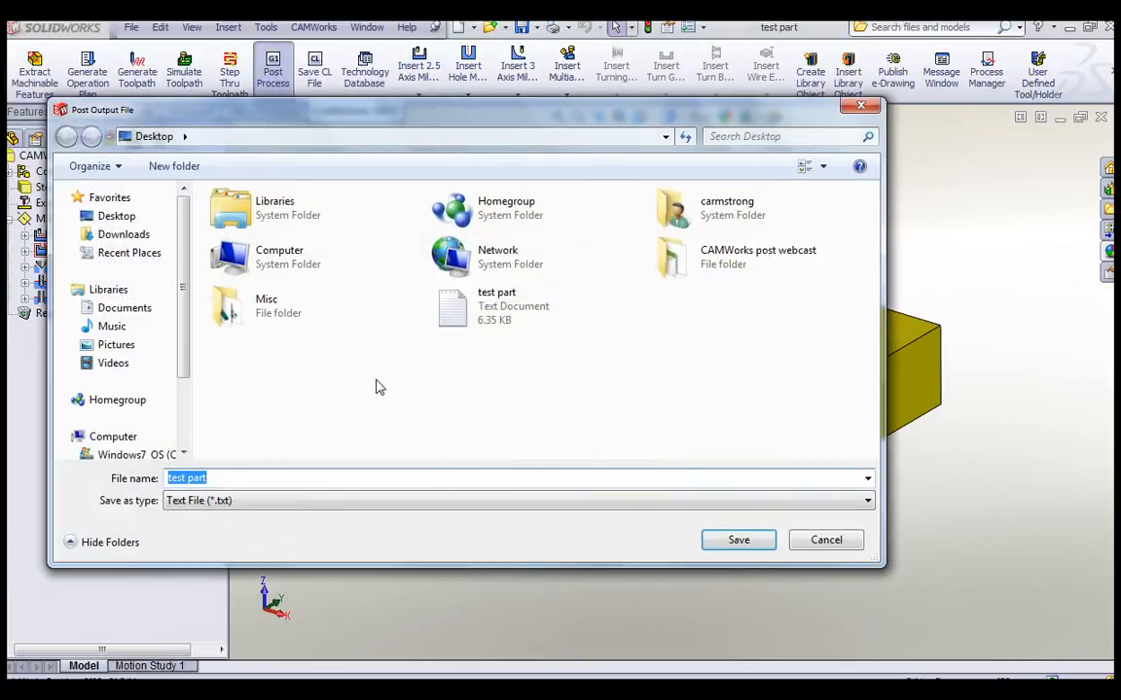
click(486, 309)
click(737, 539)
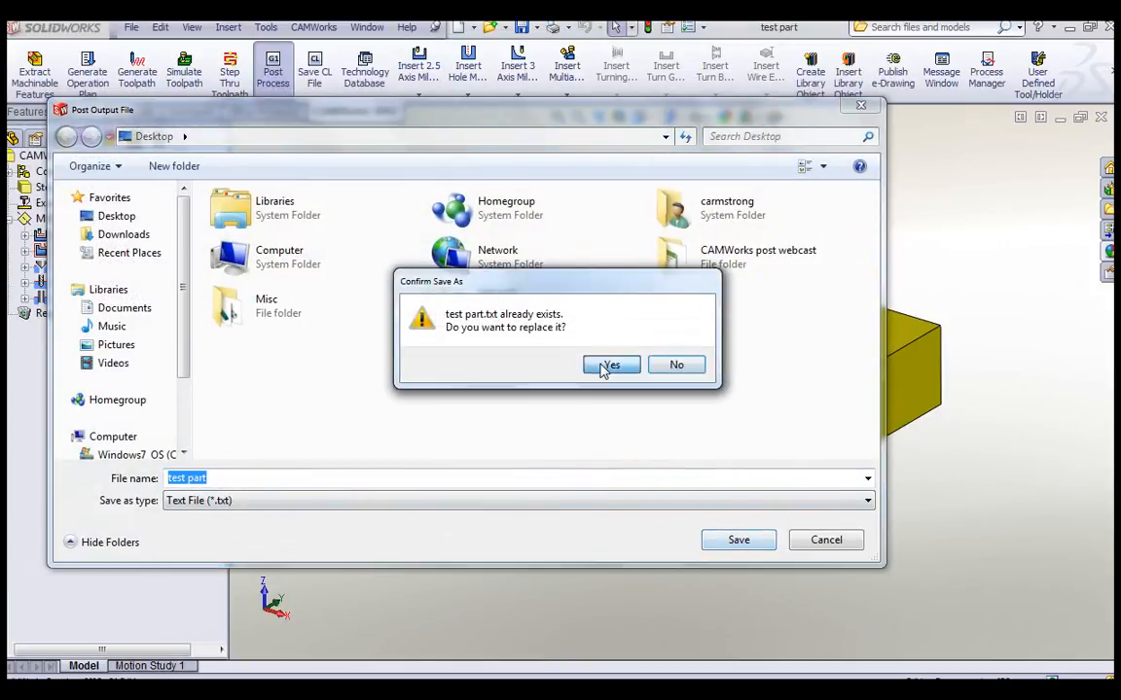
click(608, 365)
click(506, 205)
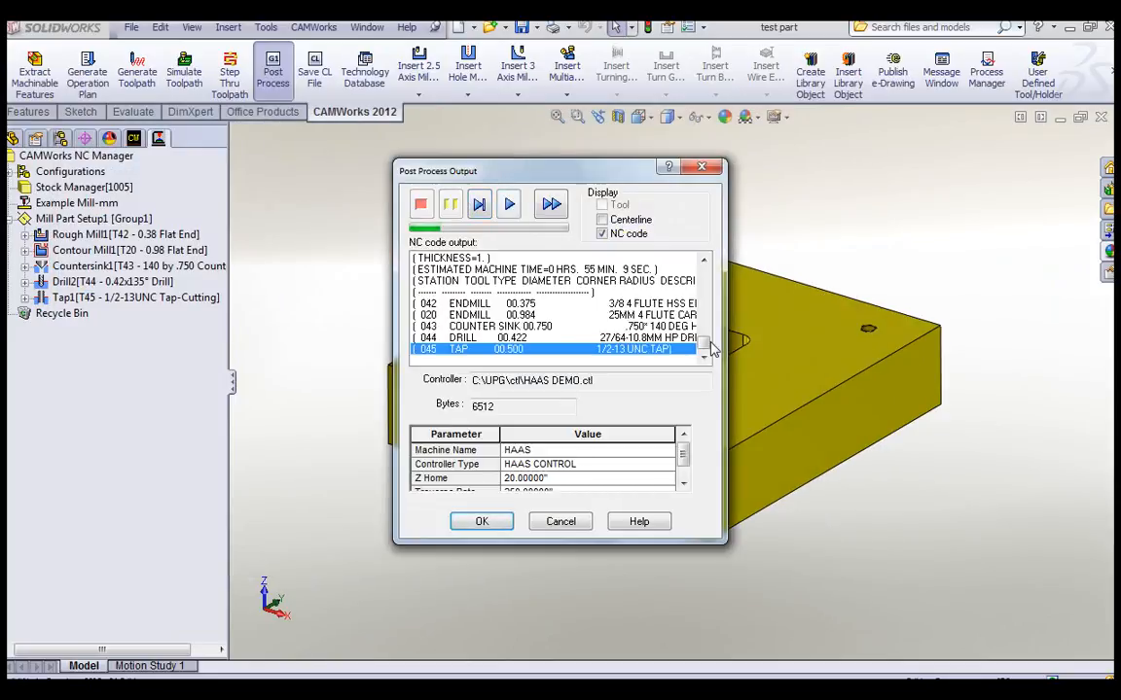
click(482, 522)
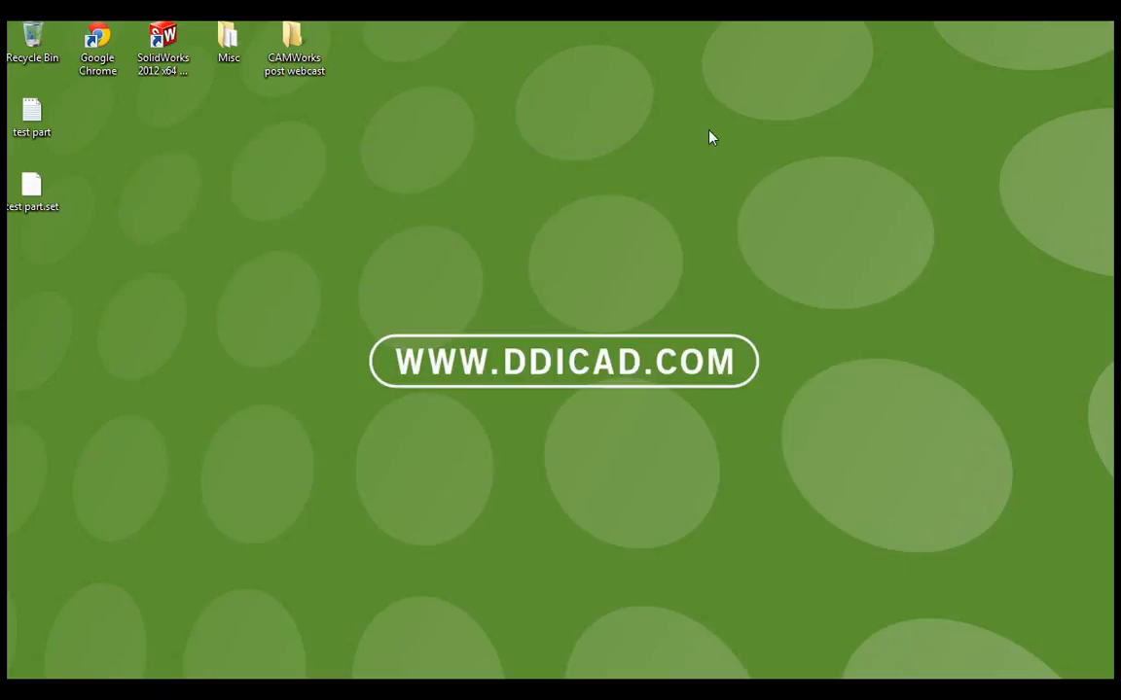
- Open the reposted test part text file and examine the M09 and G80 lines that end each drill cycle
double_click(31, 115)
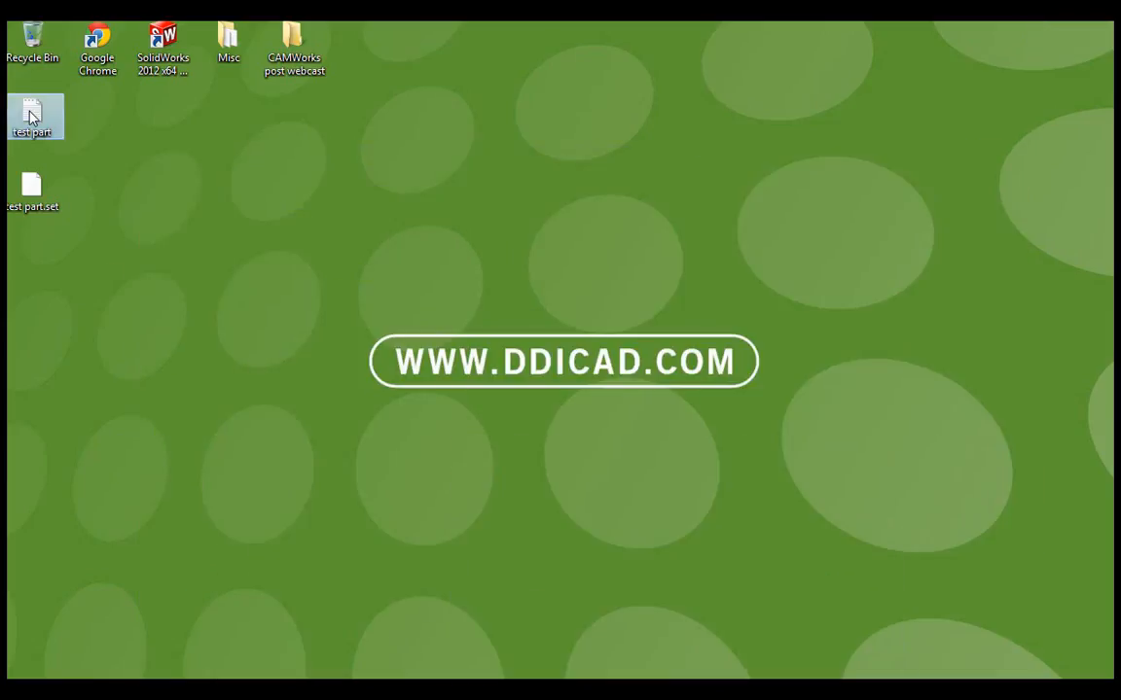
double_click(500, 88)
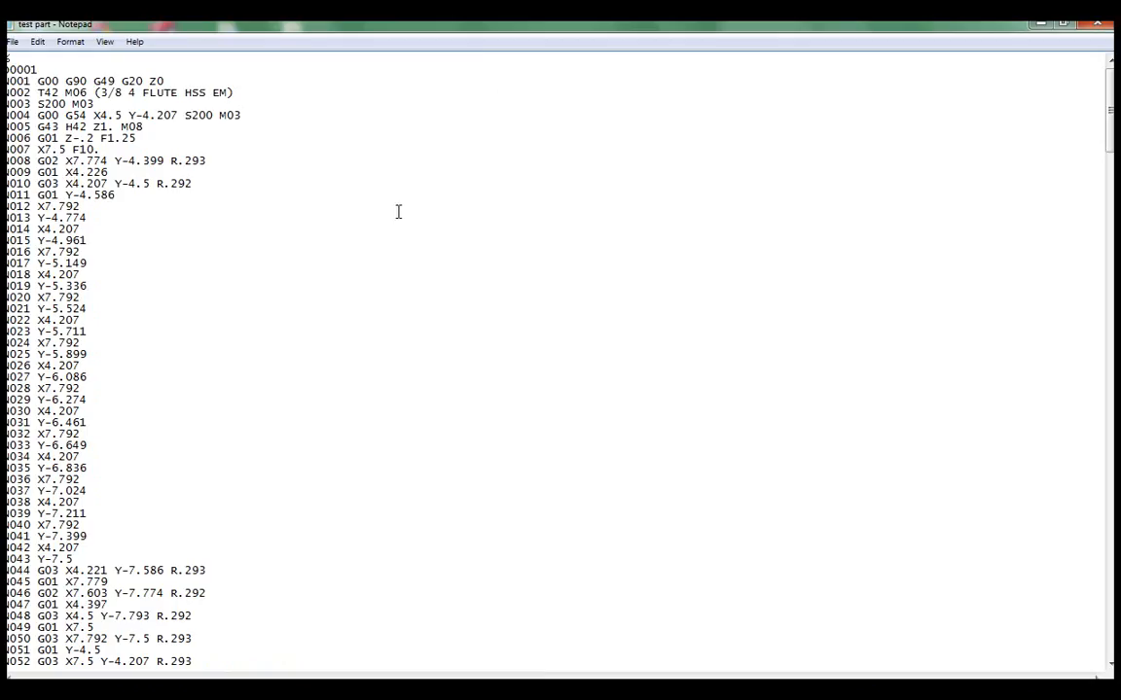
scroll(104, 282, down, 14)
scroll(112, 281, down, 20)
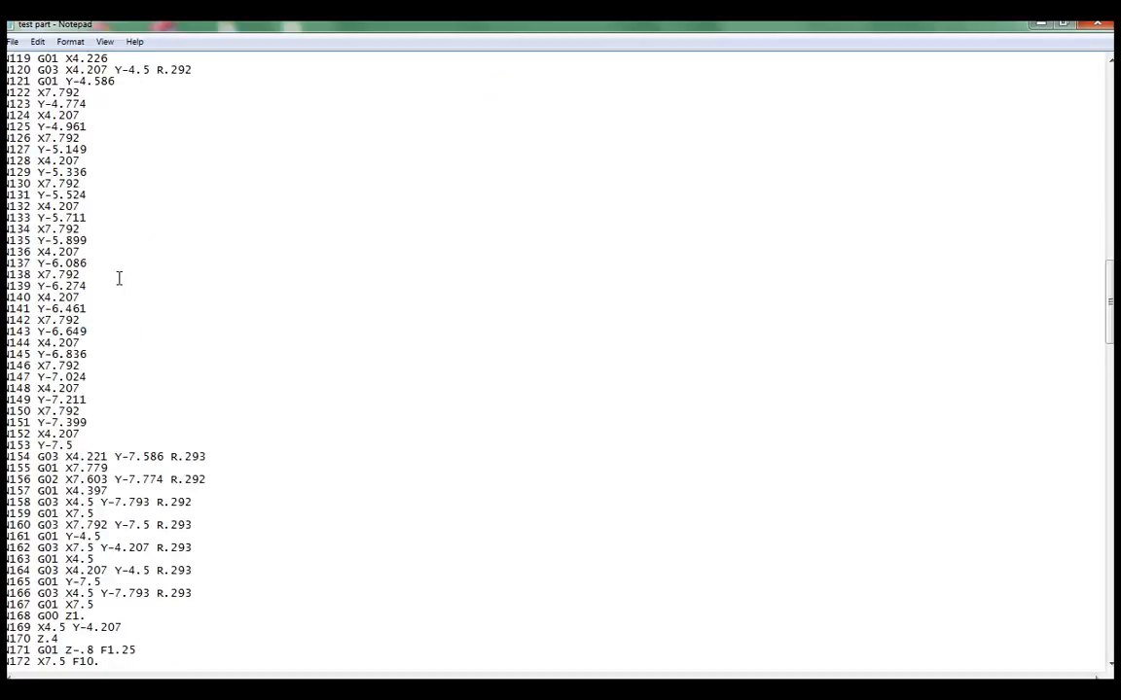
scroll(121, 279, down, 20)
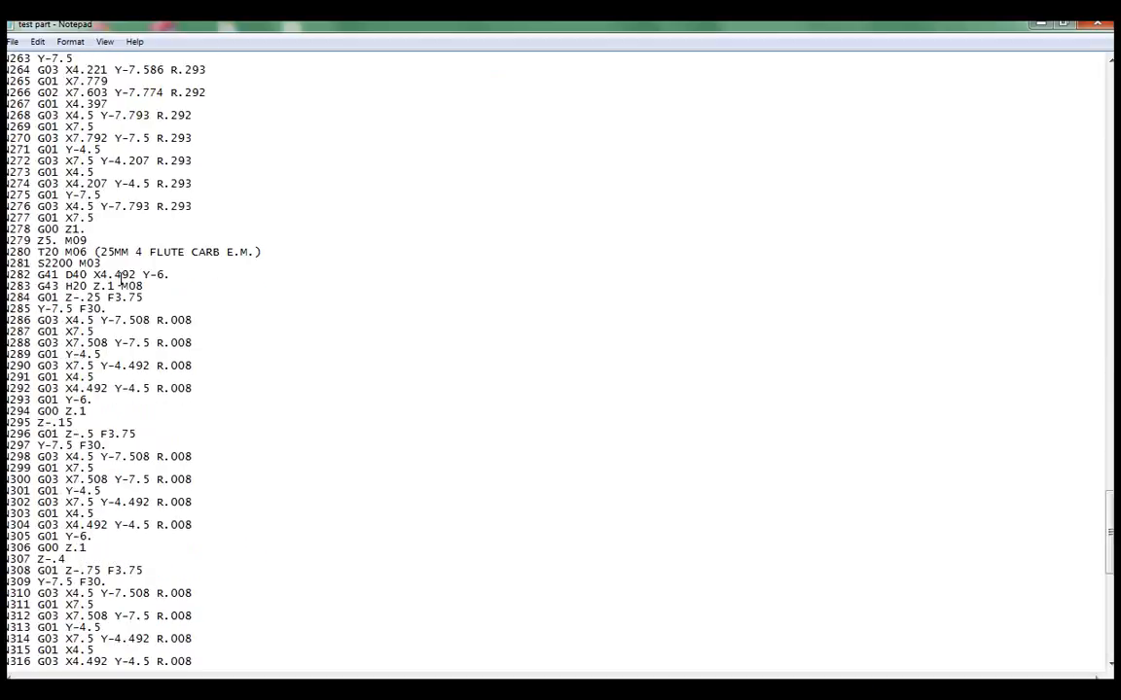
scroll(120, 279, down, 2)
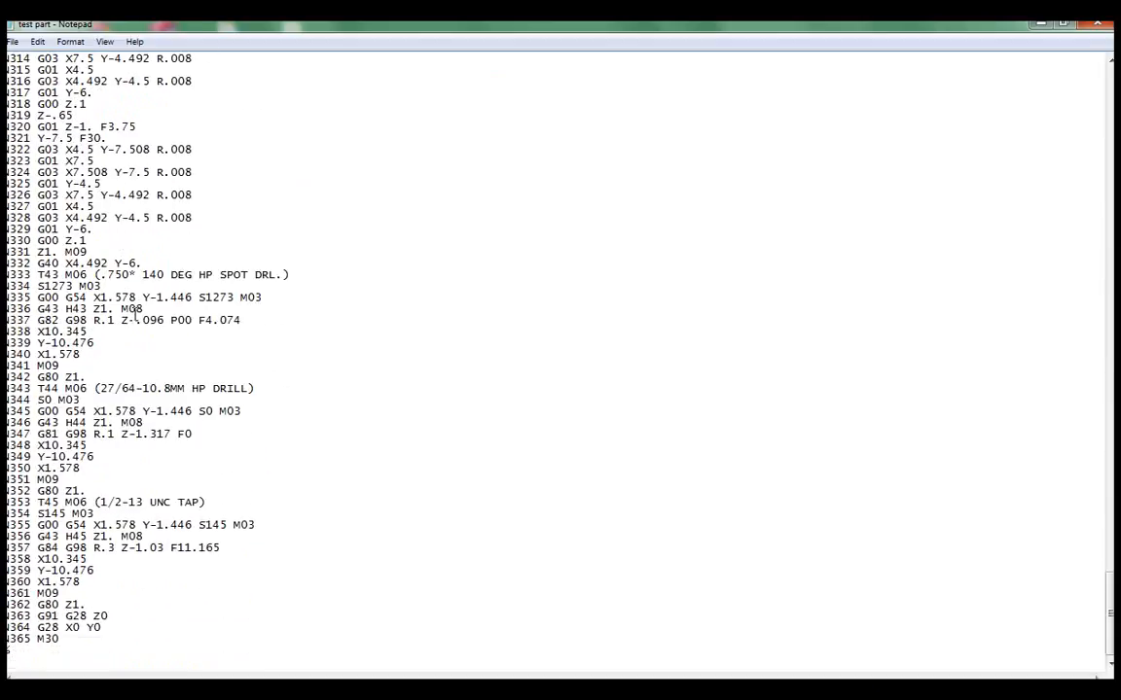
double_click(48, 479)
drag(38, 492, 85, 487)
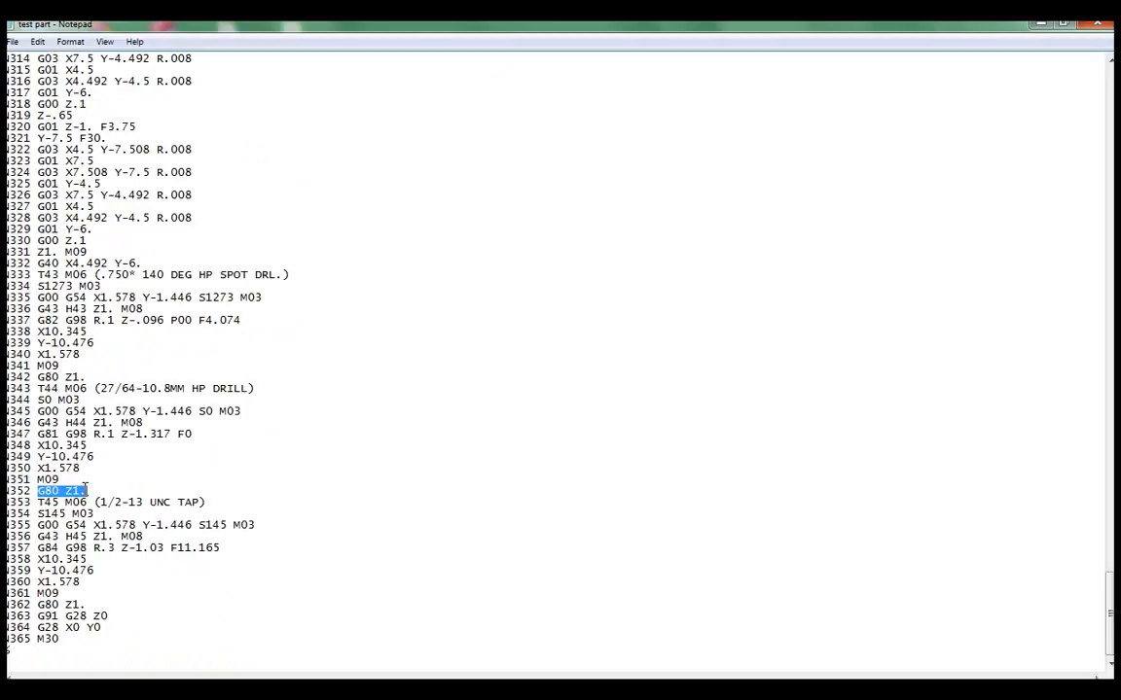
drag(39, 593, 60, 593)
drag(39, 479, 60, 480)
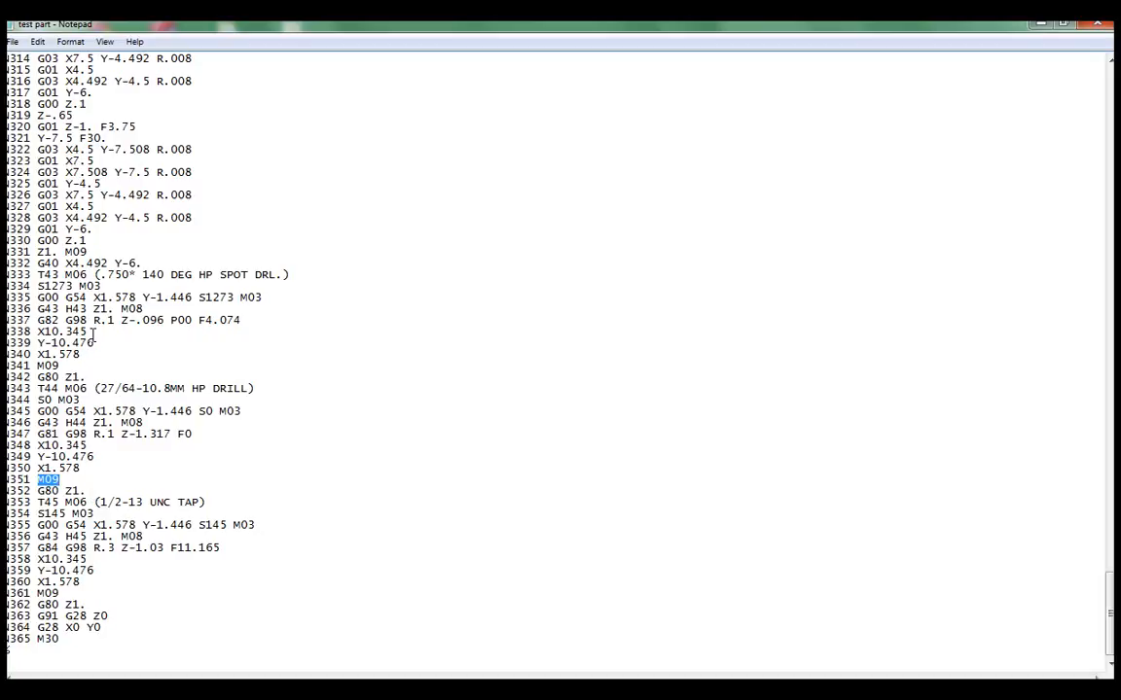
drag(60, 365, 38, 366)
drag(38, 377, 103, 378)
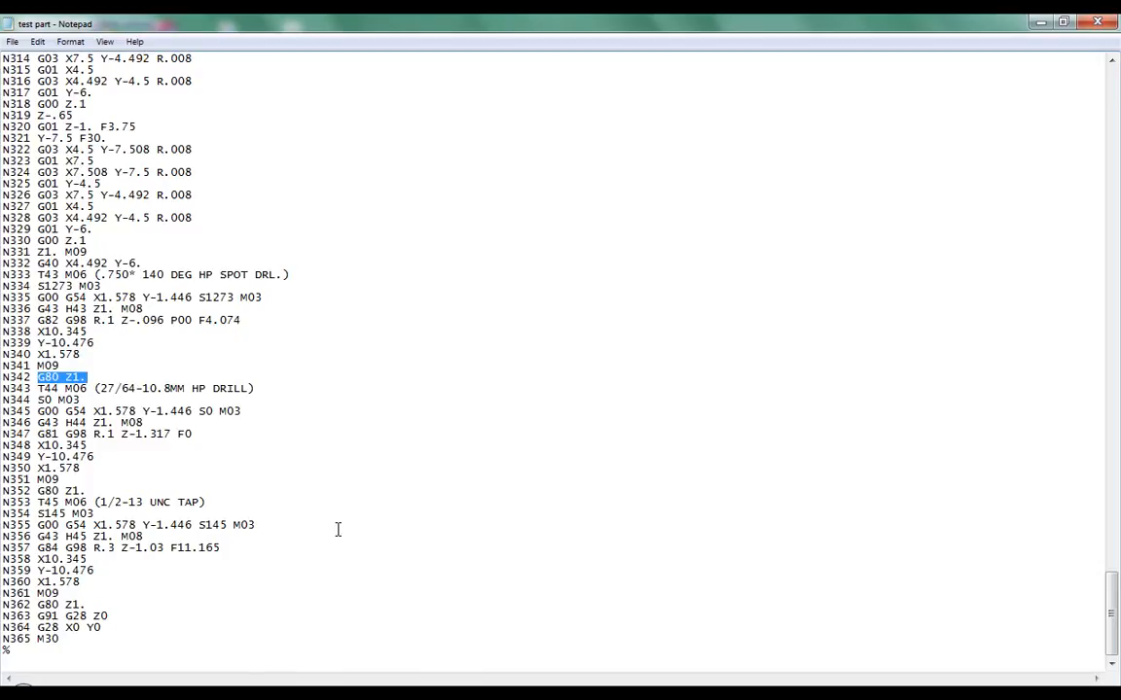
- Return to the beginning of the posted code and highlight the startup codes on line N001
scroll(393, 513, up, 20)
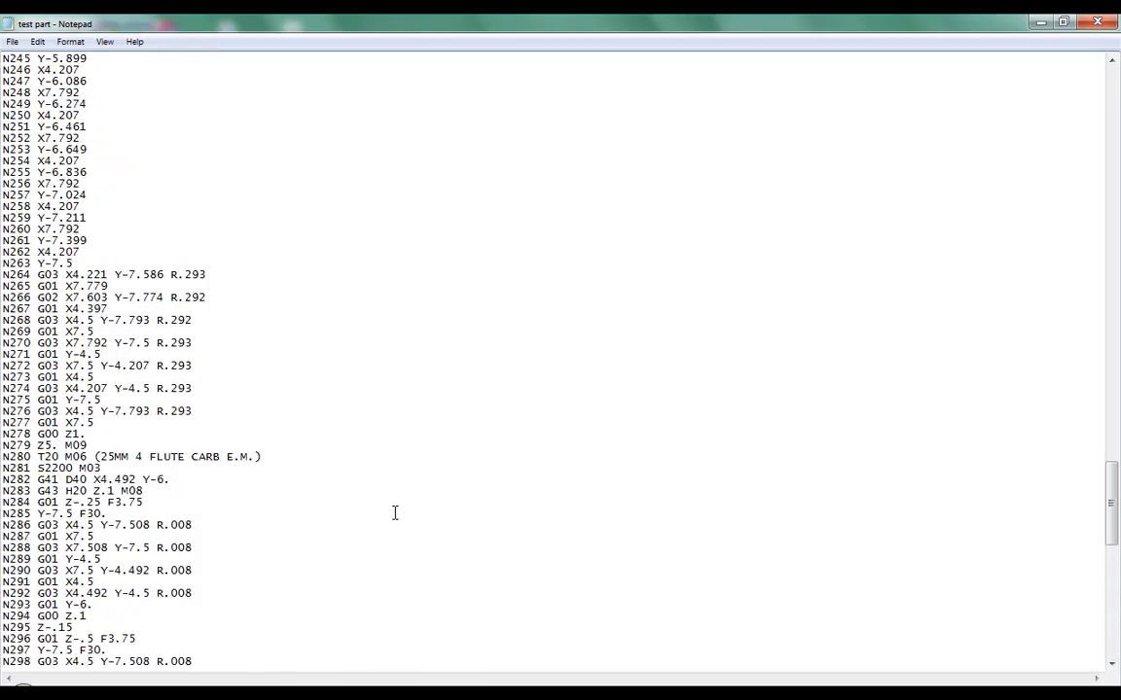
scroll(395, 513, up, 20)
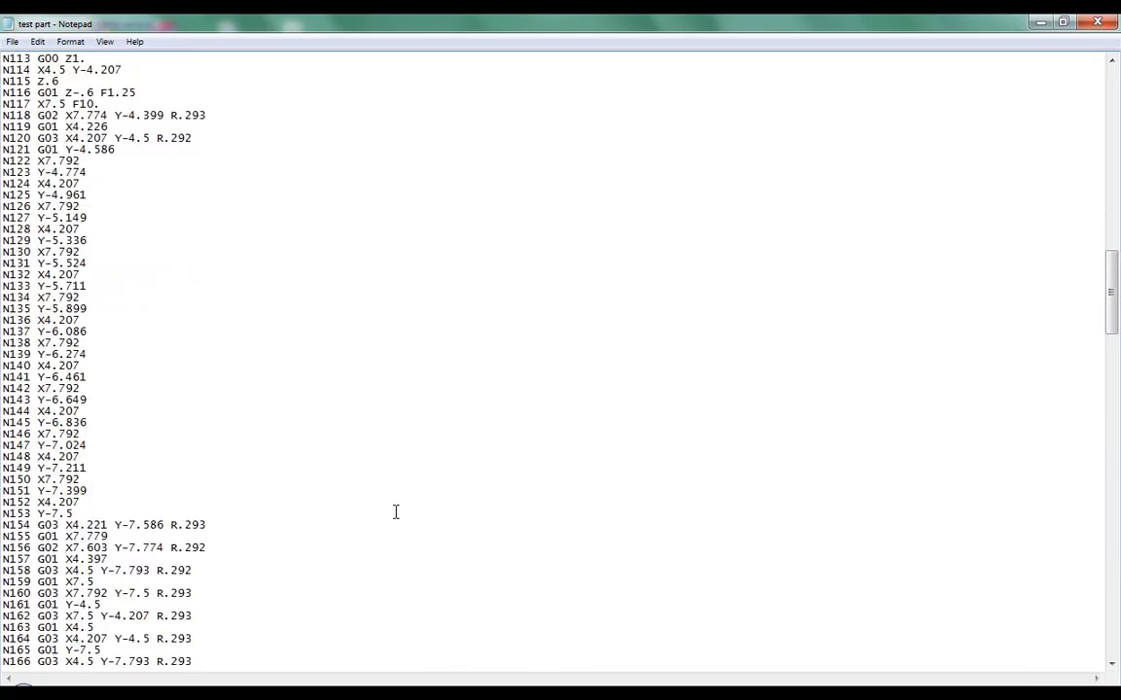
scroll(395, 512, up, 20)
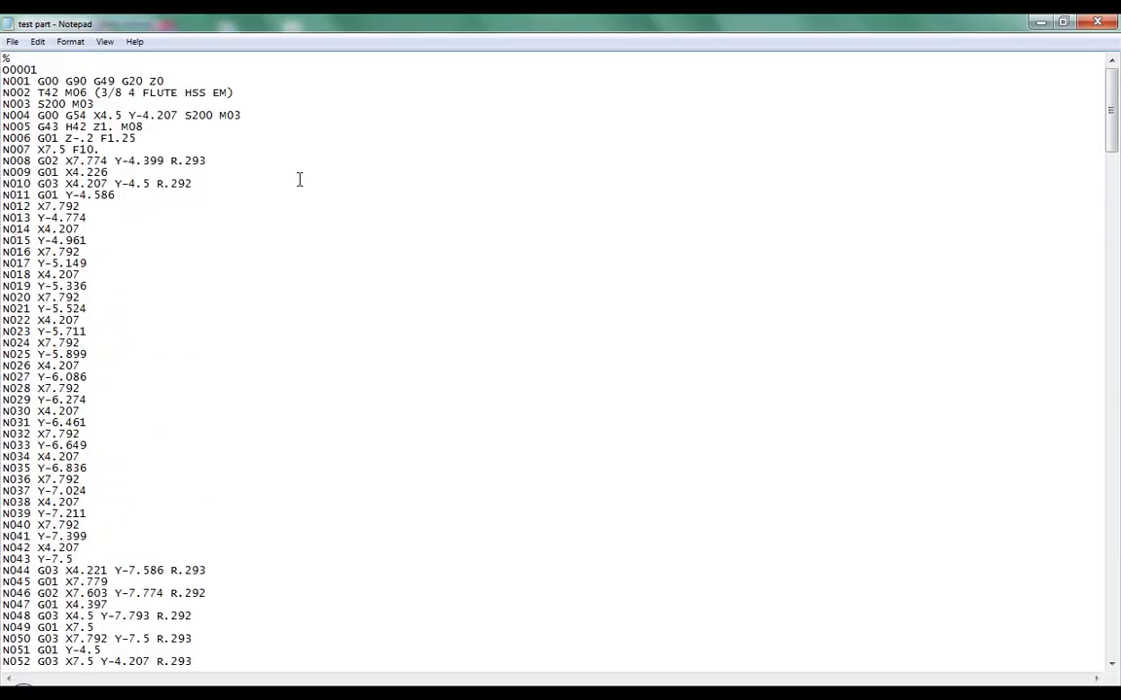
drag(38, 78, 171, 79)
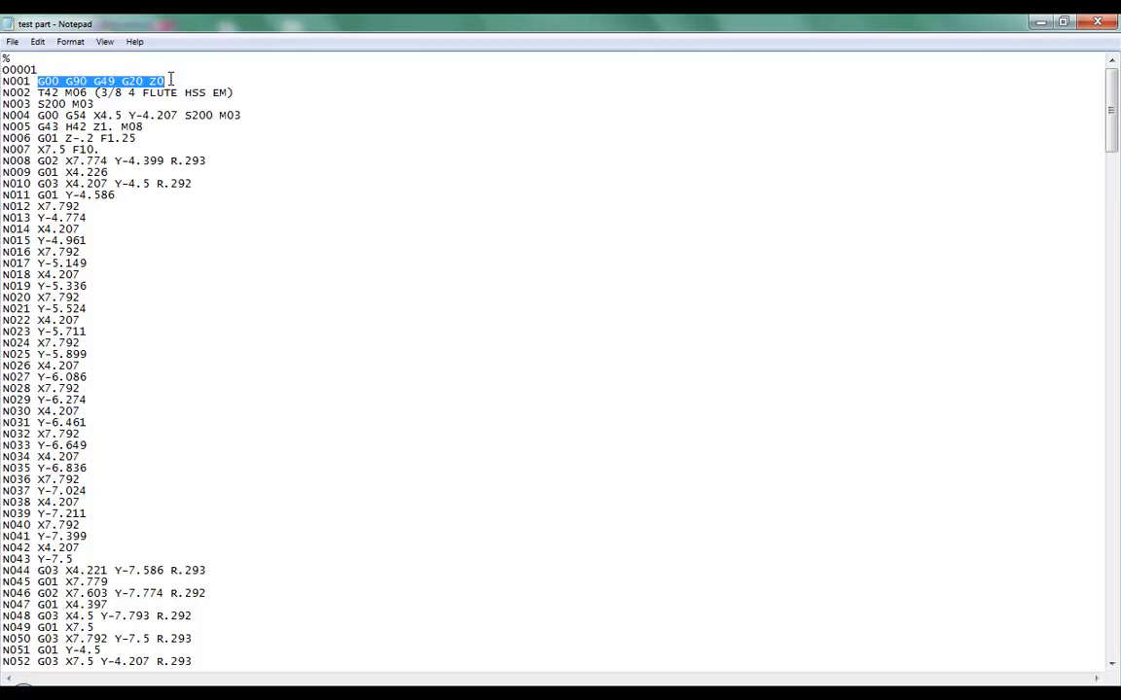
- Switch to the post editor and insert G80 after <G:49> in the Start of Tape section under Miscellaneous
key(alt+Tab)
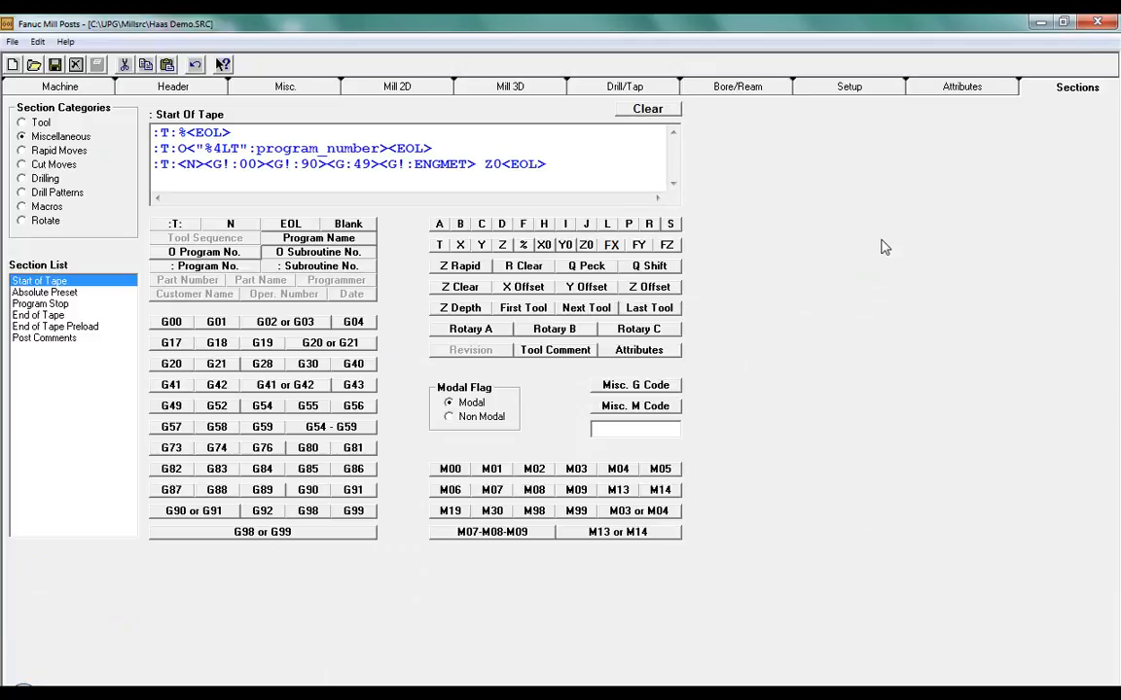
click(51, 136)
click(53, 283)
drag(153, 164, 545, 168)
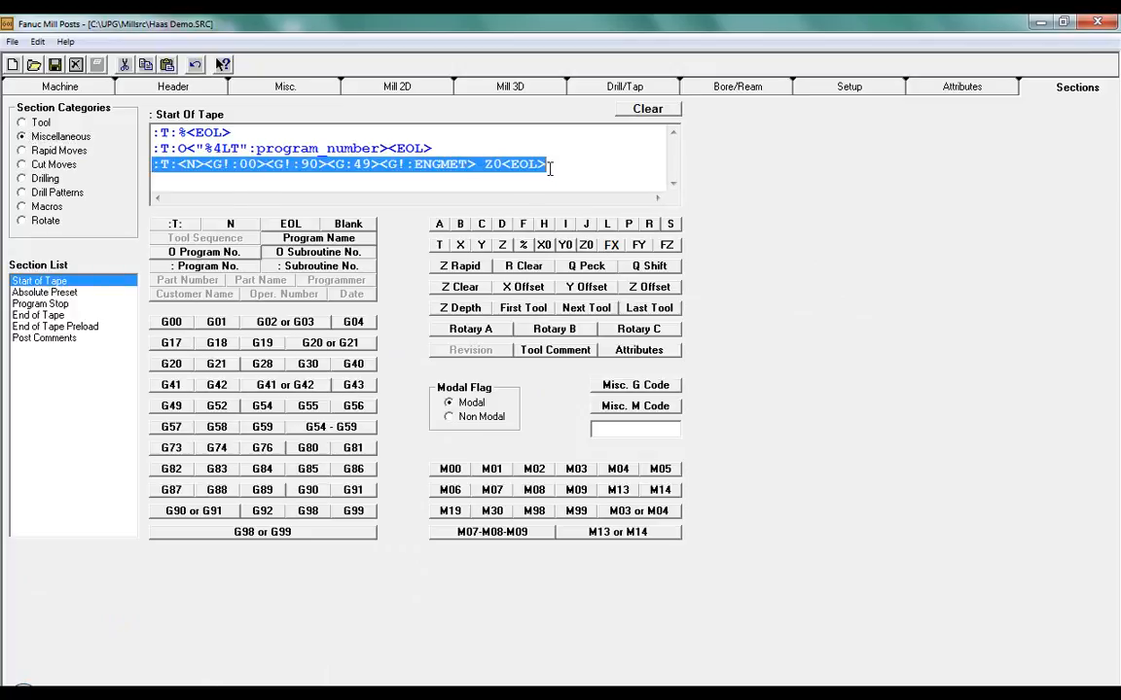
click(250, 167)
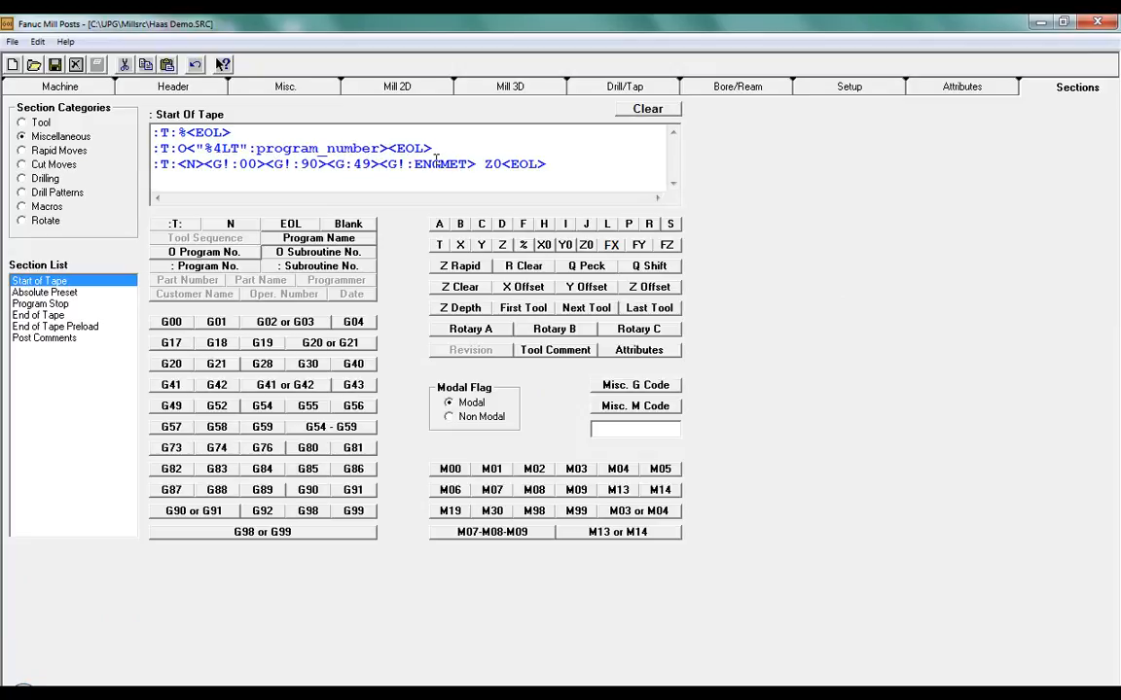
drag(476, 163, 531, 163)
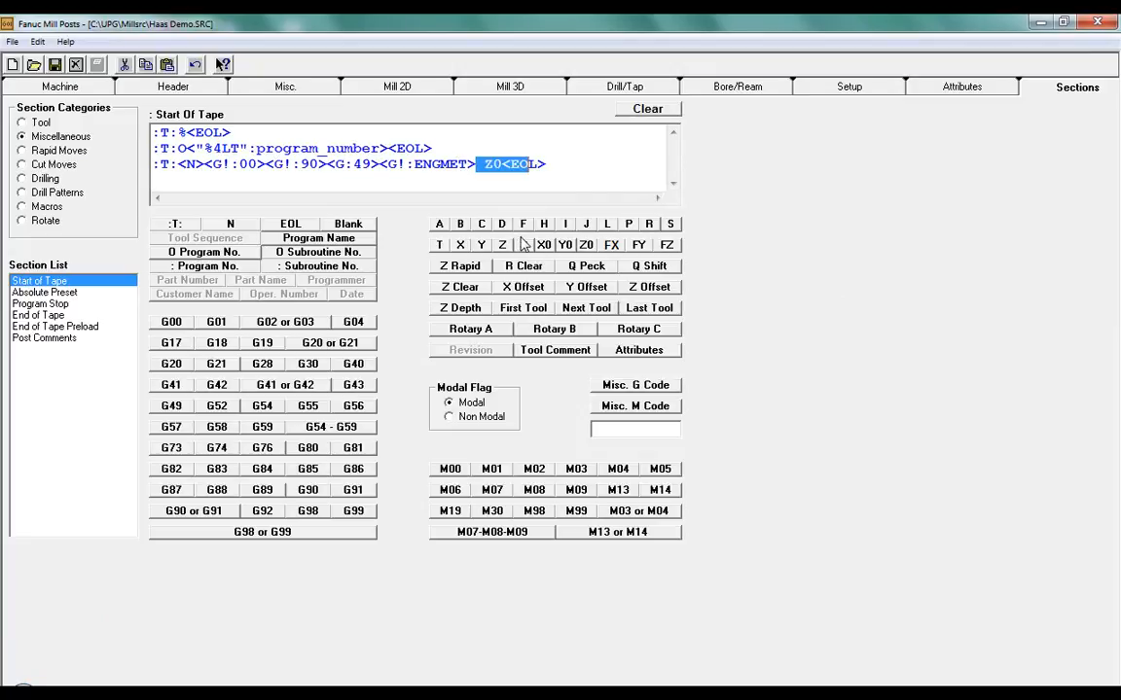
click(380, 163)
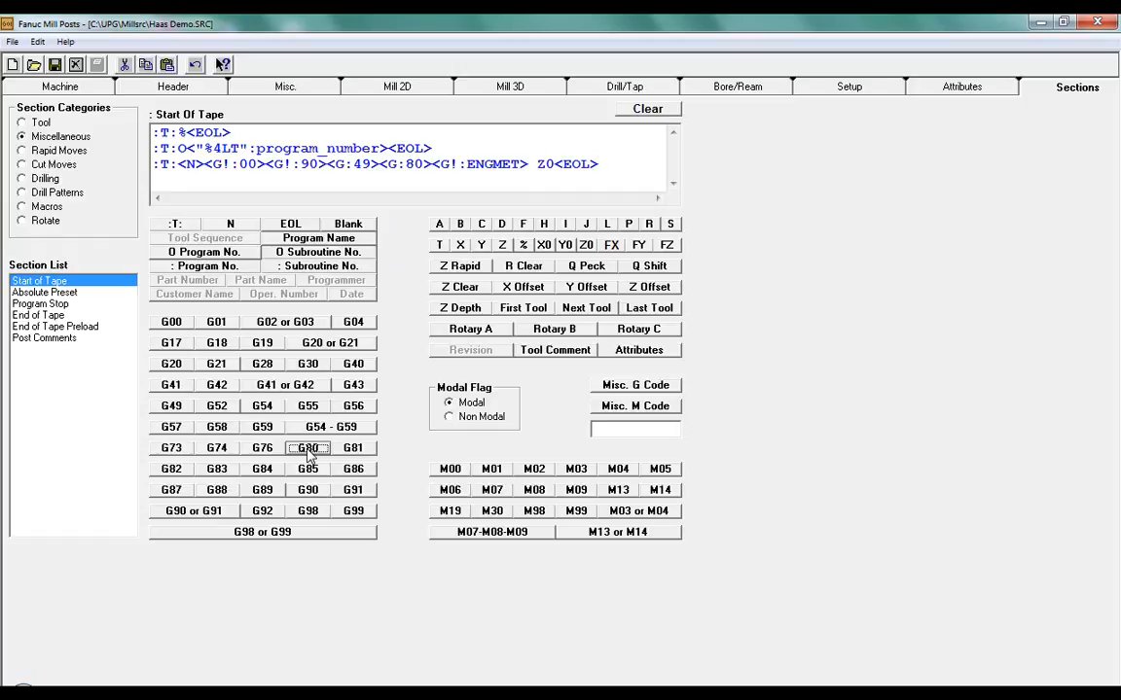
- Change the G80 code in the Start of Tape section from <G:80> to the <G!:80> form
drag(379, 165, 431, 165)
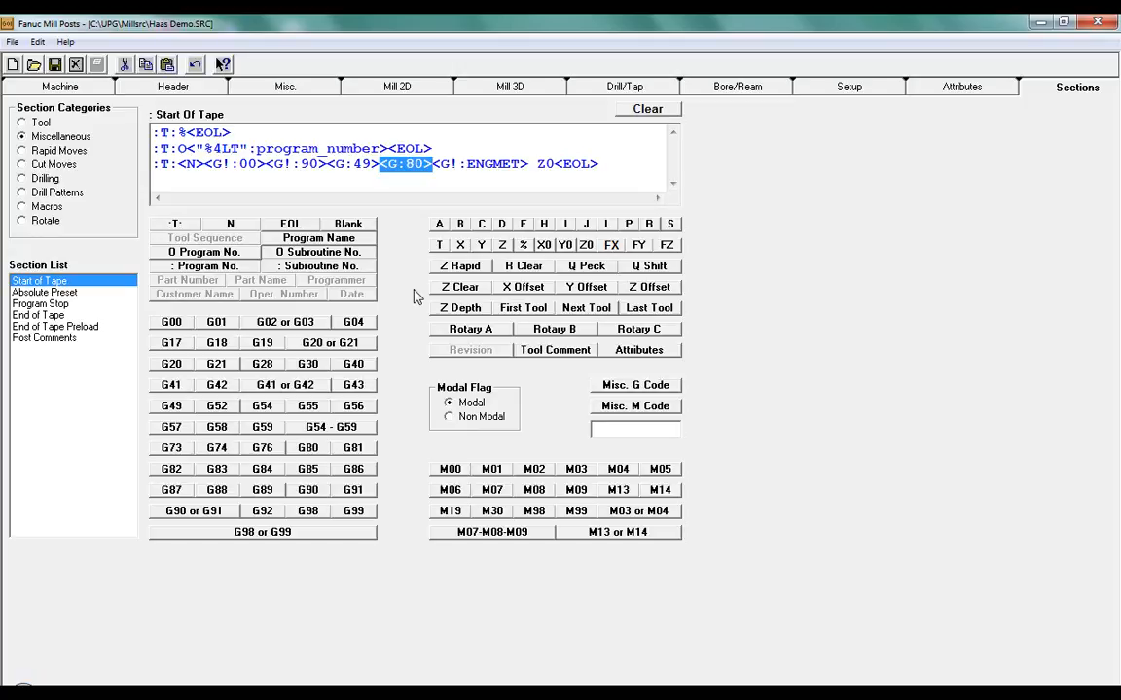
click(458, 185)
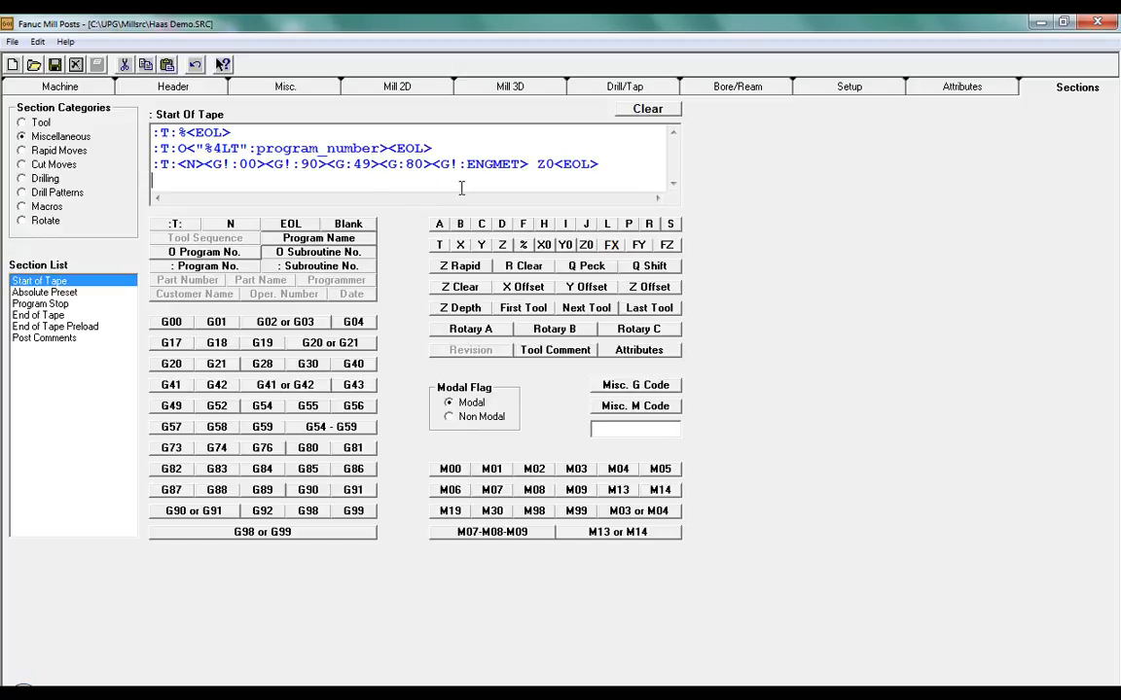
click(397, 165)
text(!)
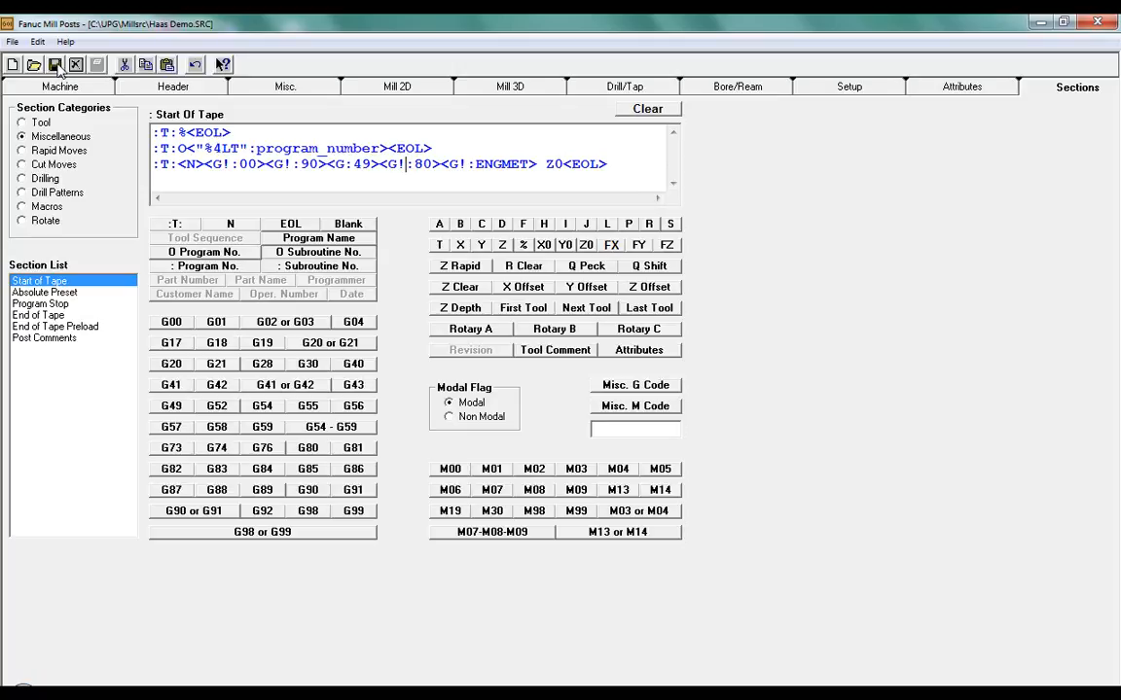
- Compile the Haas Demo.SRC post source from the Millsrc folder
click(11, 42)
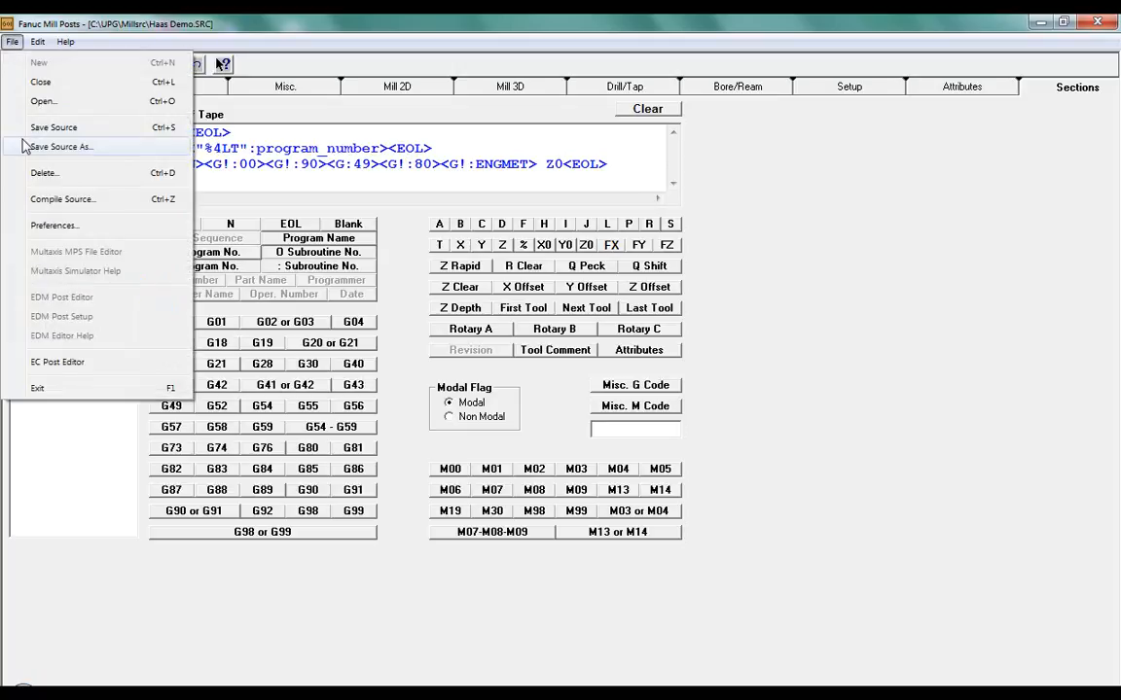
click(60, 198)
click(247, 221)
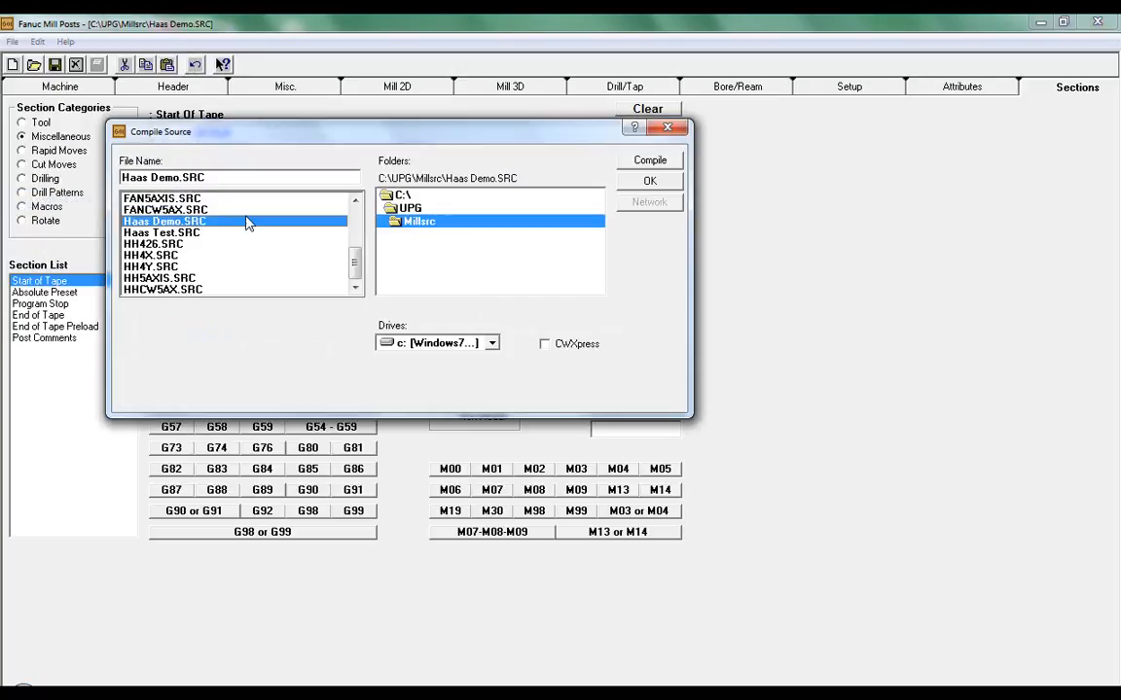
click(645, 160)
key(Return)
- Switch to SolidWorks and reload Haas Demo.ctl from the UPG ctl folder as the machine's active post processor
click(314, 690)
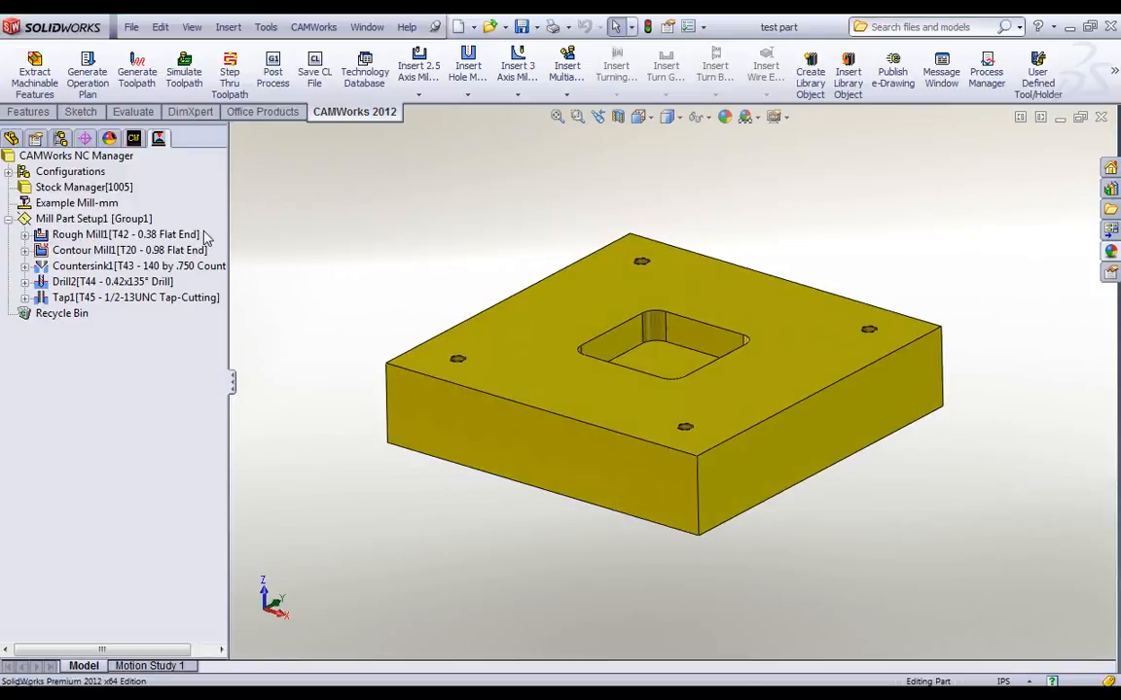
double_click(95, 204)
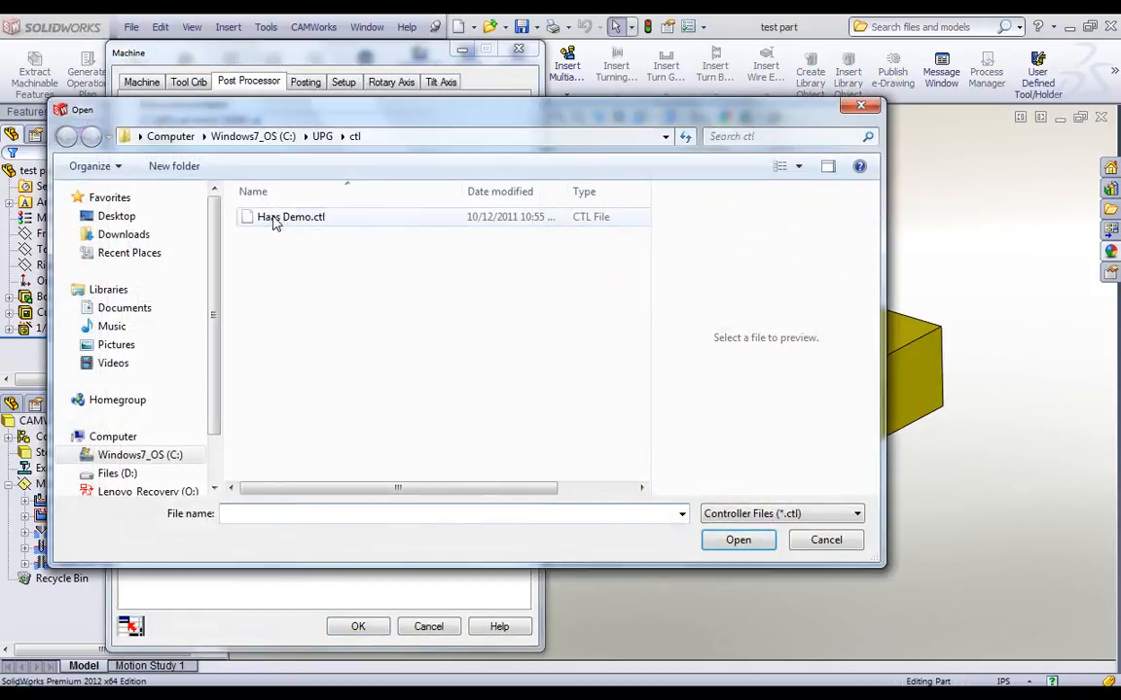
click(428, 216)
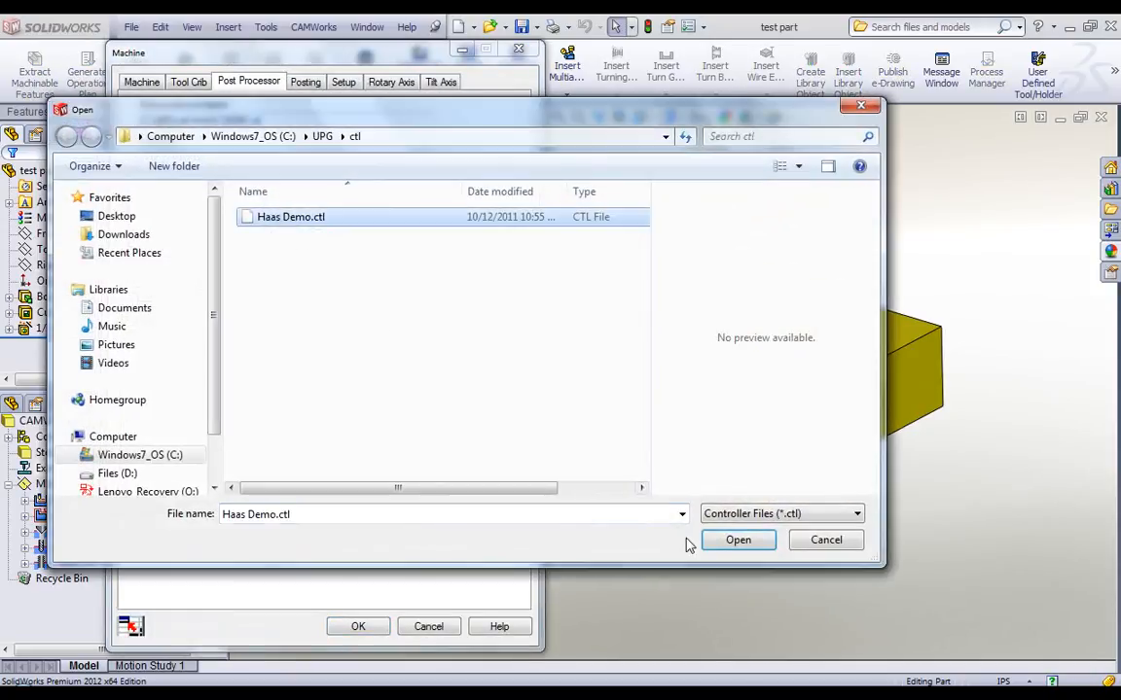
click(736, 540)
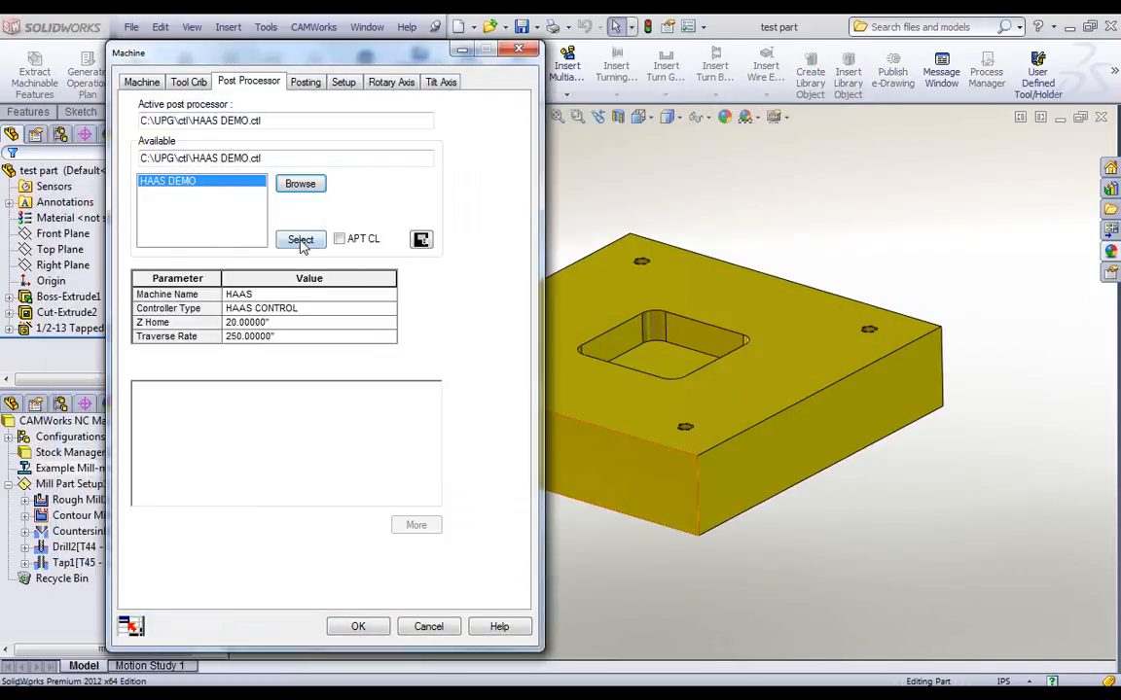
click(300, 241)
click(362, 627)
middle_drag(454, 382, 393, 242)
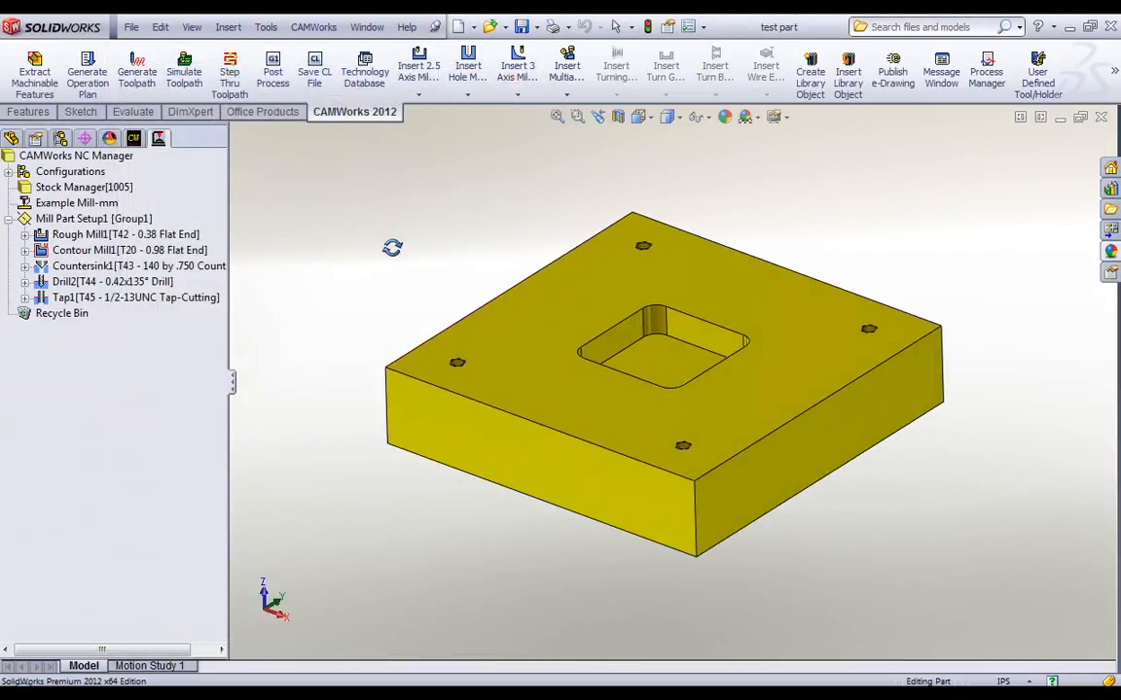
- Post process the part with the recompiled post, overwriting the test part text file on the desktop
click(283, 85)
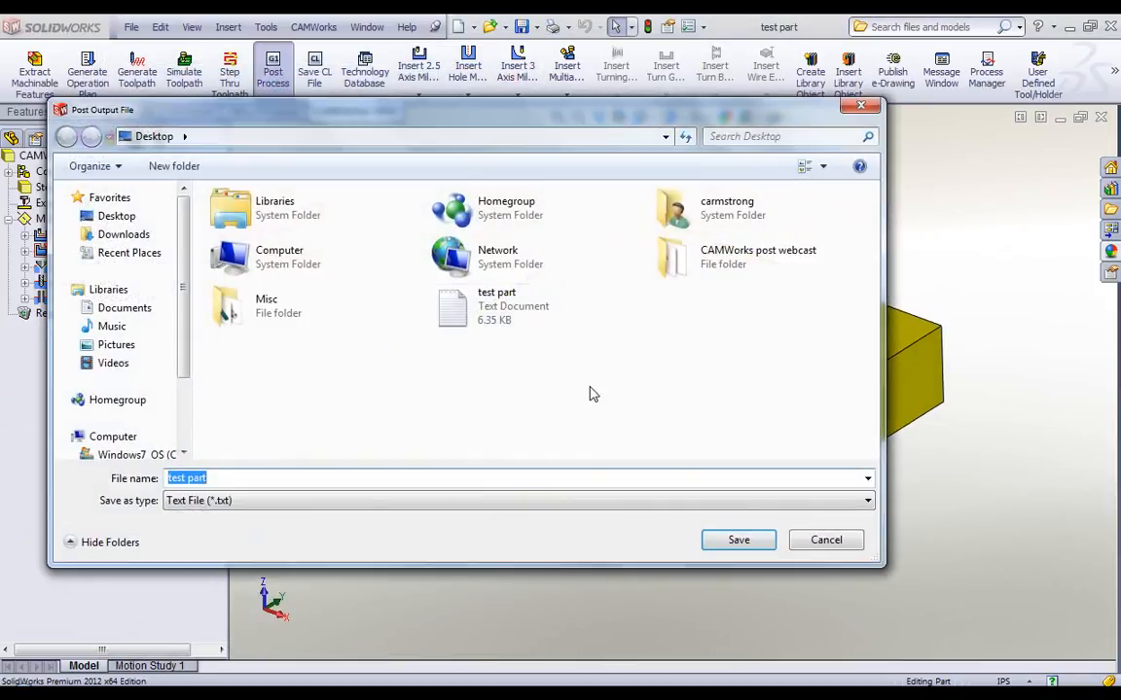
click(738, 540)
click(608, 365)
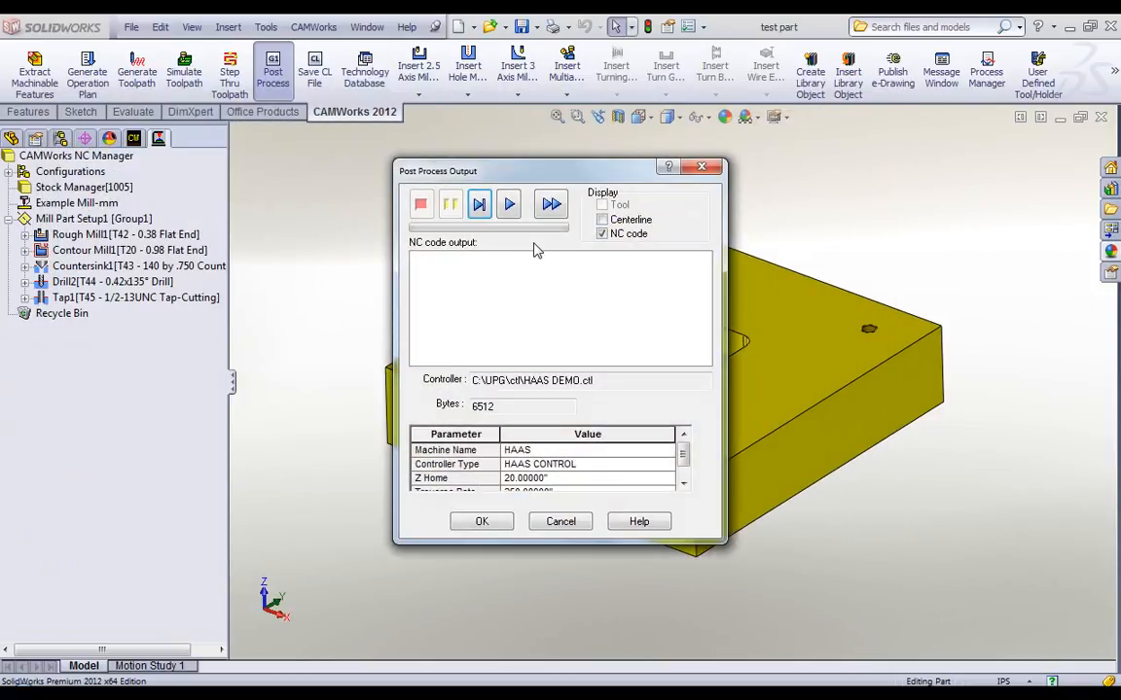
click(486, 522)
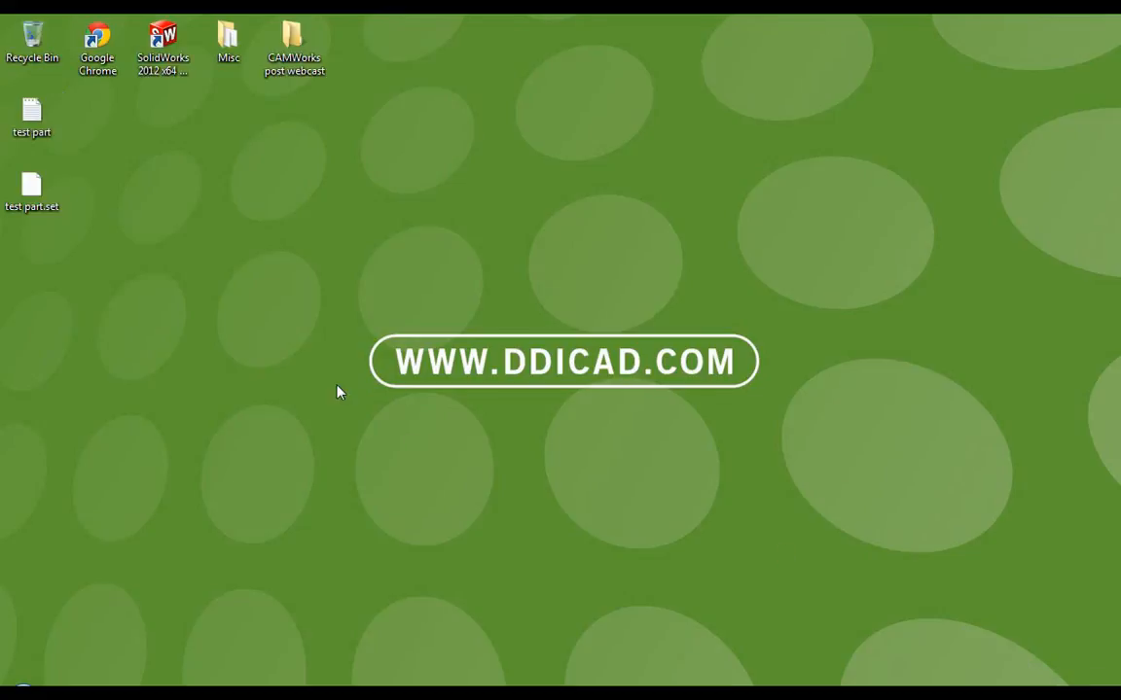
- Open the test part text file from the desktop and highlight the G80 code on line N001
double_click(33, 114)
double_click(153, 82)
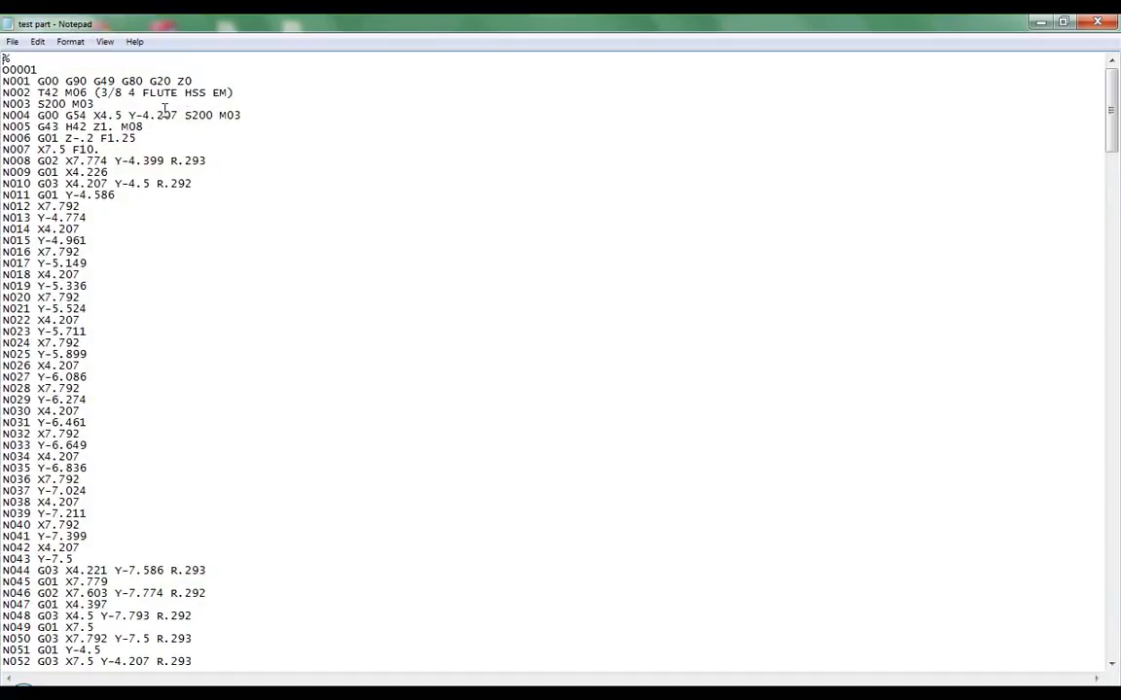
double_click(126, 82)
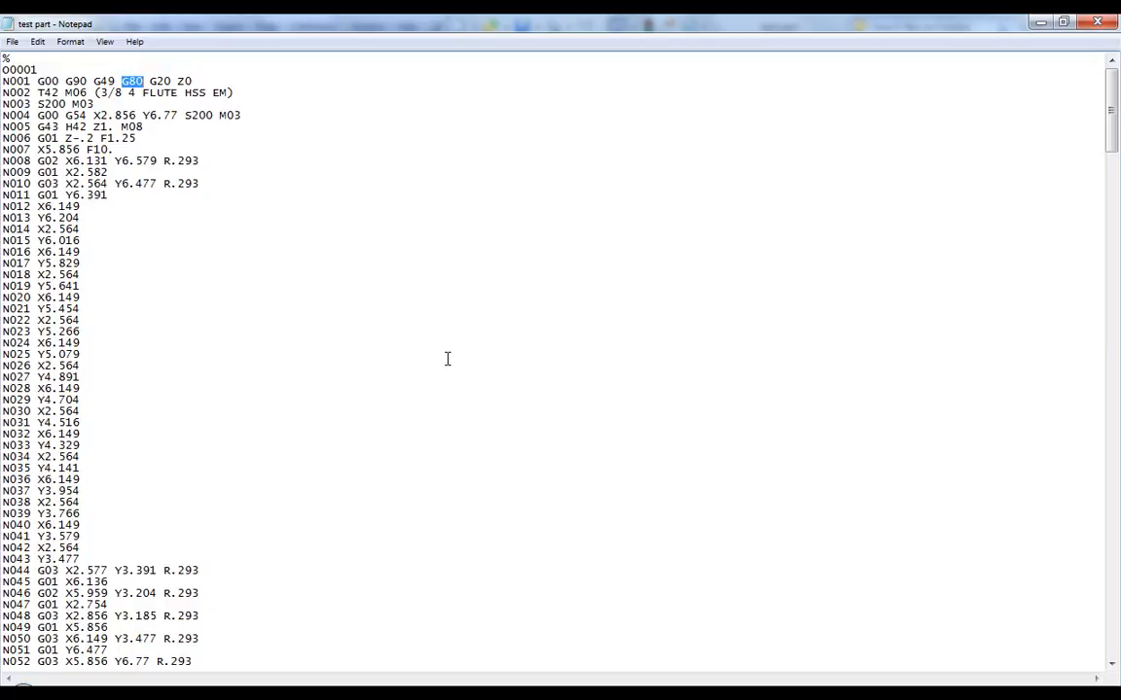
- Return to SolidWorks and display the toolpaths of the Countersink1 and Drill2 operations on the part
click(265, 696)
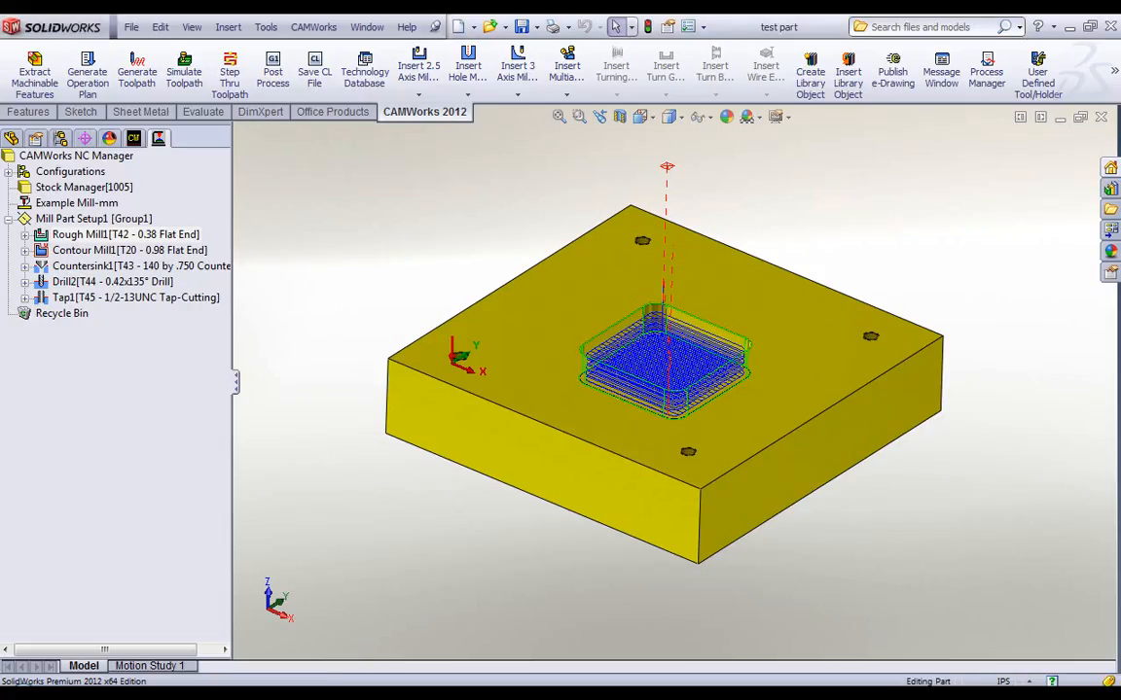
middle_drag(453, 433, 425, 502)
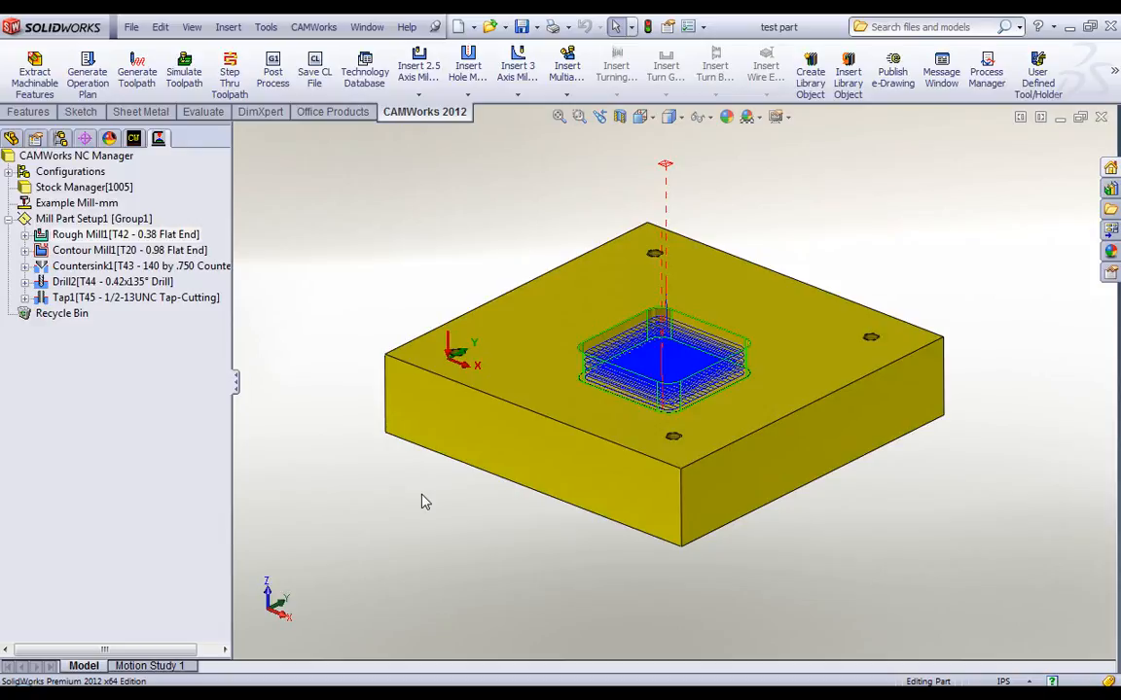
click(107, 265)
click(118, 283)
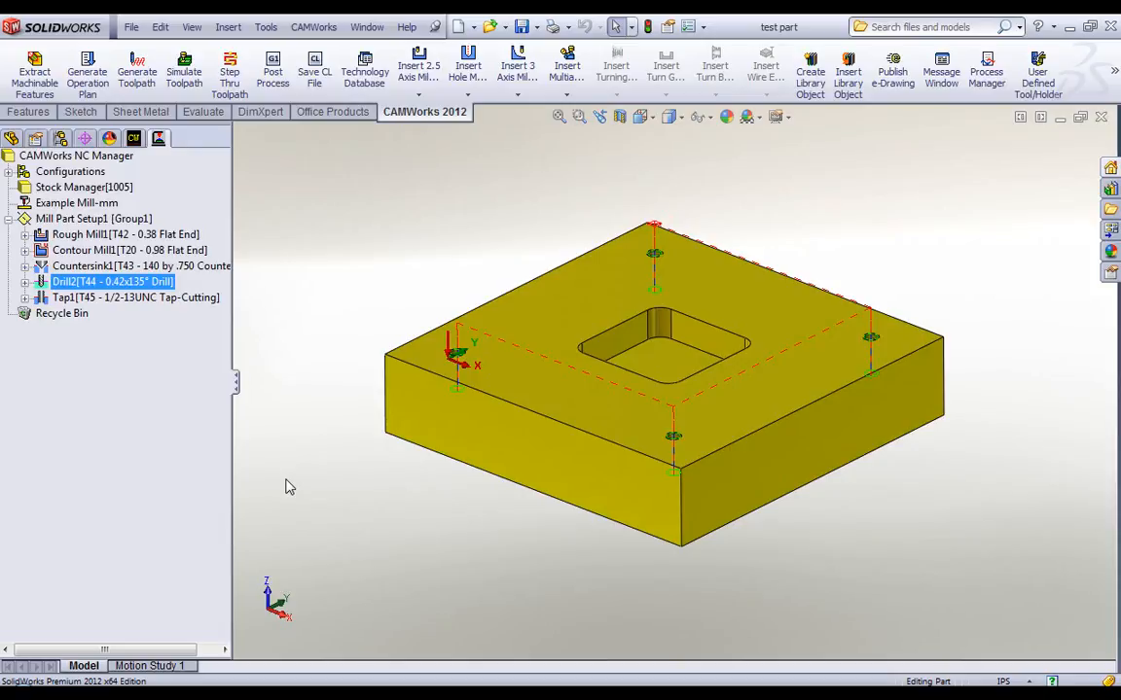
- Launch the EC Edit program from the UPG program group
key(super)
click(43, 625)
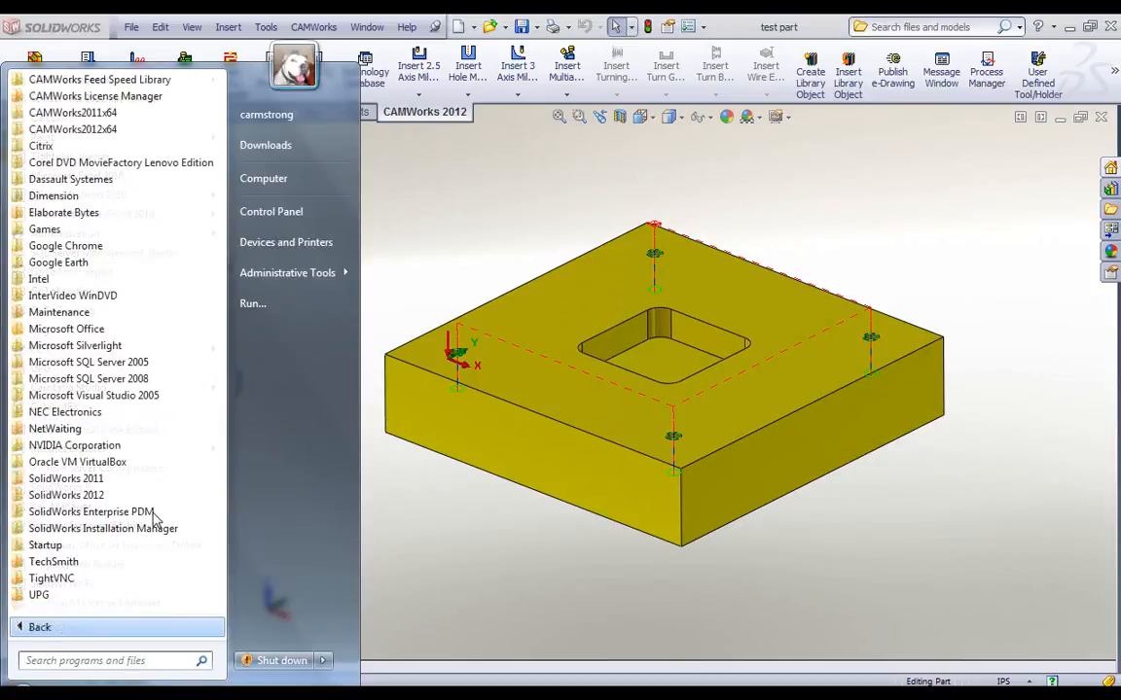
click(49, 596)
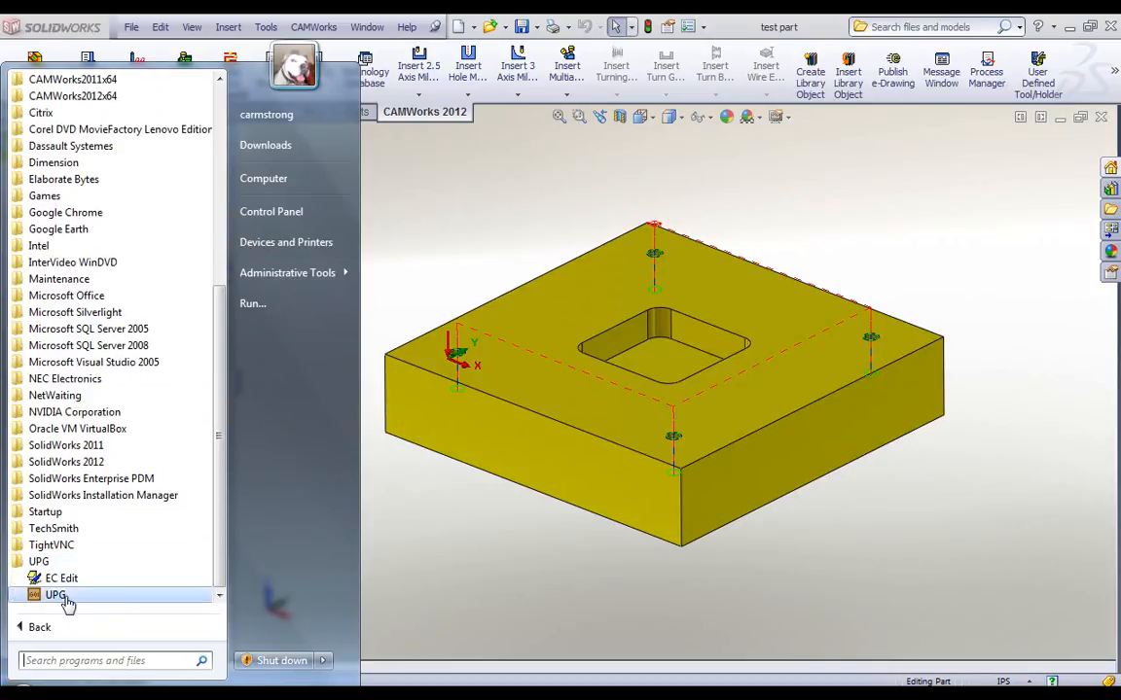
click(60, 580)
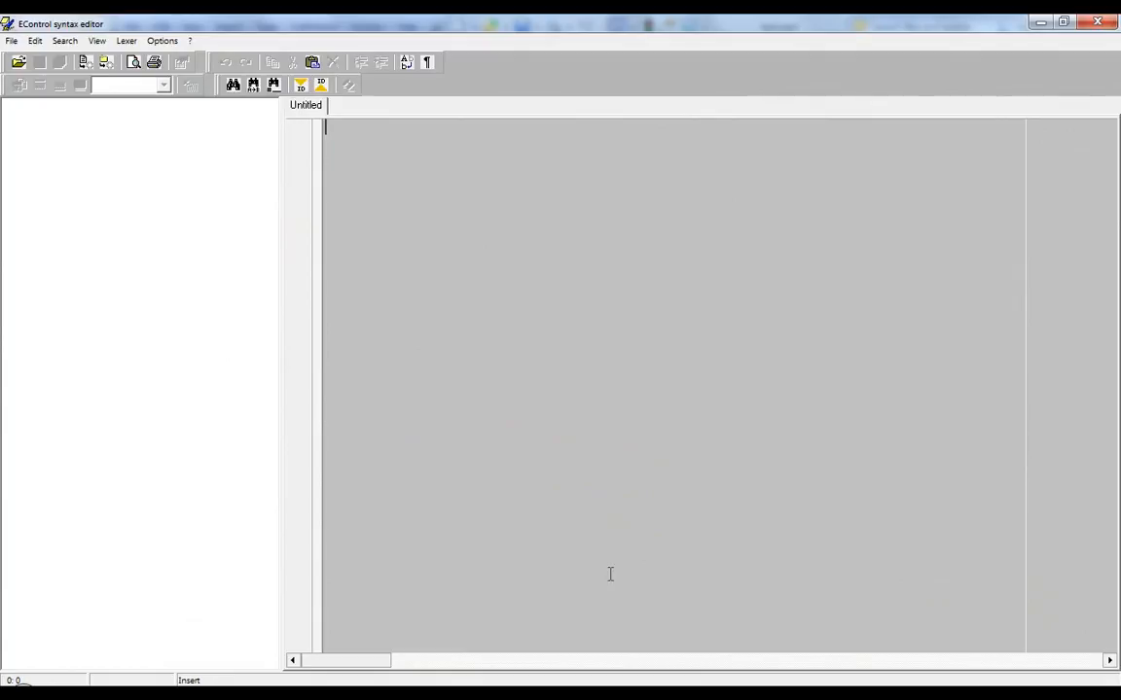
- Switch to the C:\Posts folder and delete every file except the MSRC110 zip archive
click(675, 693)
click(248, 292)
drag(245, 301, 216, 197)
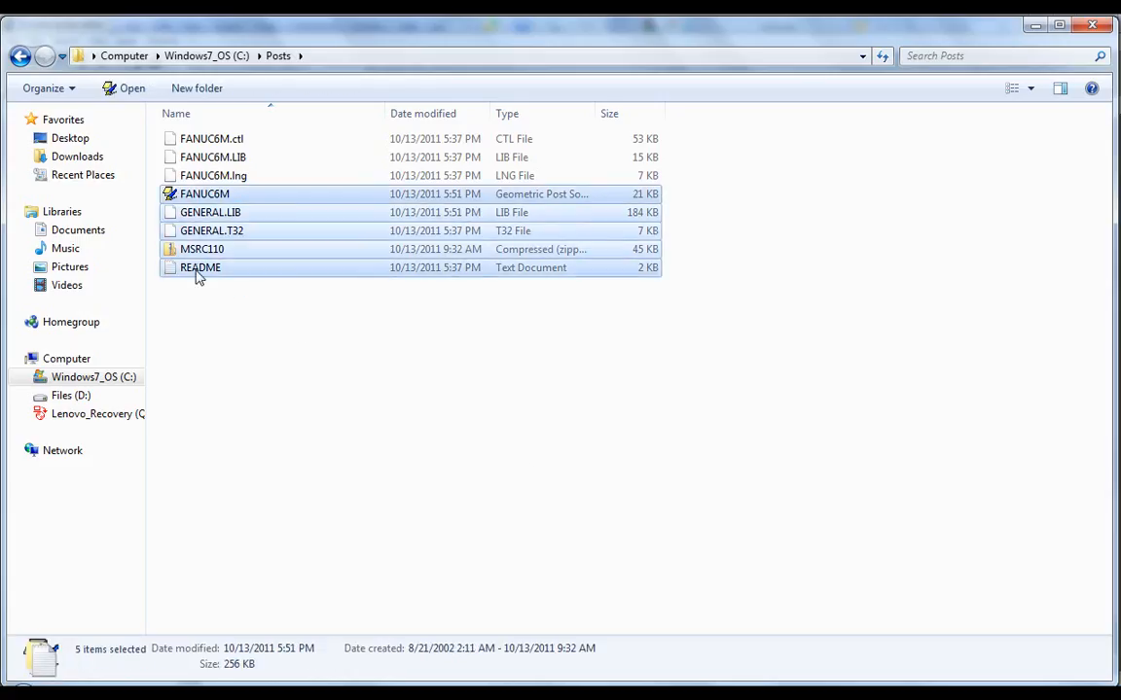
click(195, 268)
ctrl+click(212, 232)
ctrl+click(211, 214)
ctrl+click(210, 193)
ctrl+click(210, 176)
ctrl+click(210, 159)
ctrl+click(210, 140)
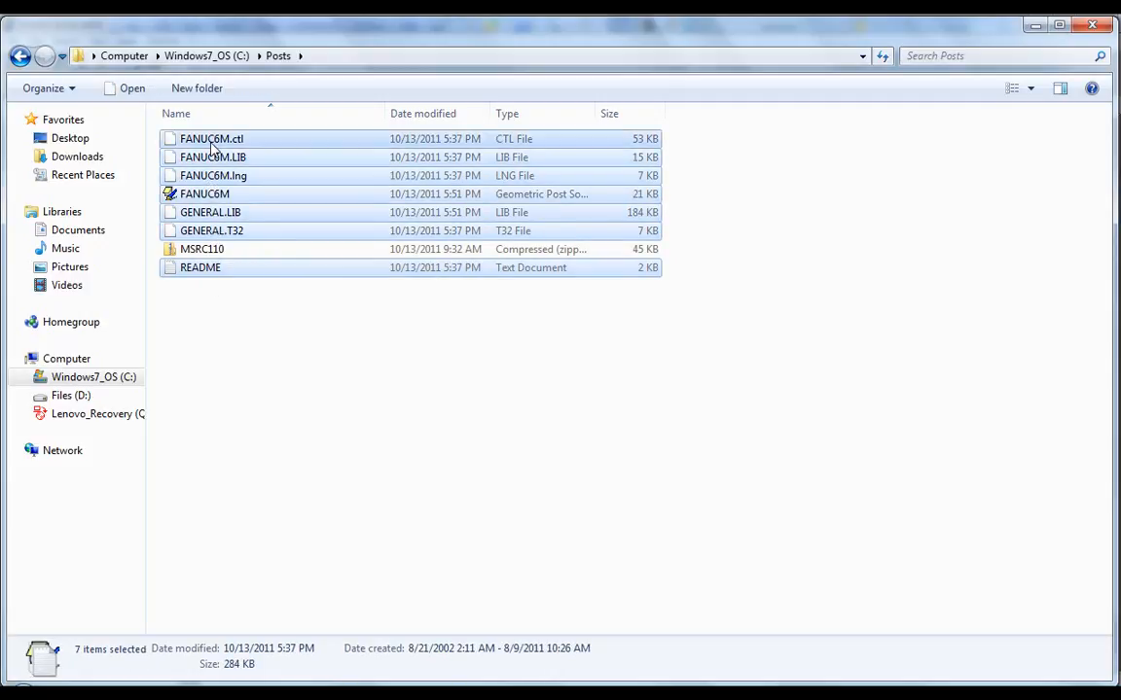
key(Delete)
key(Return)
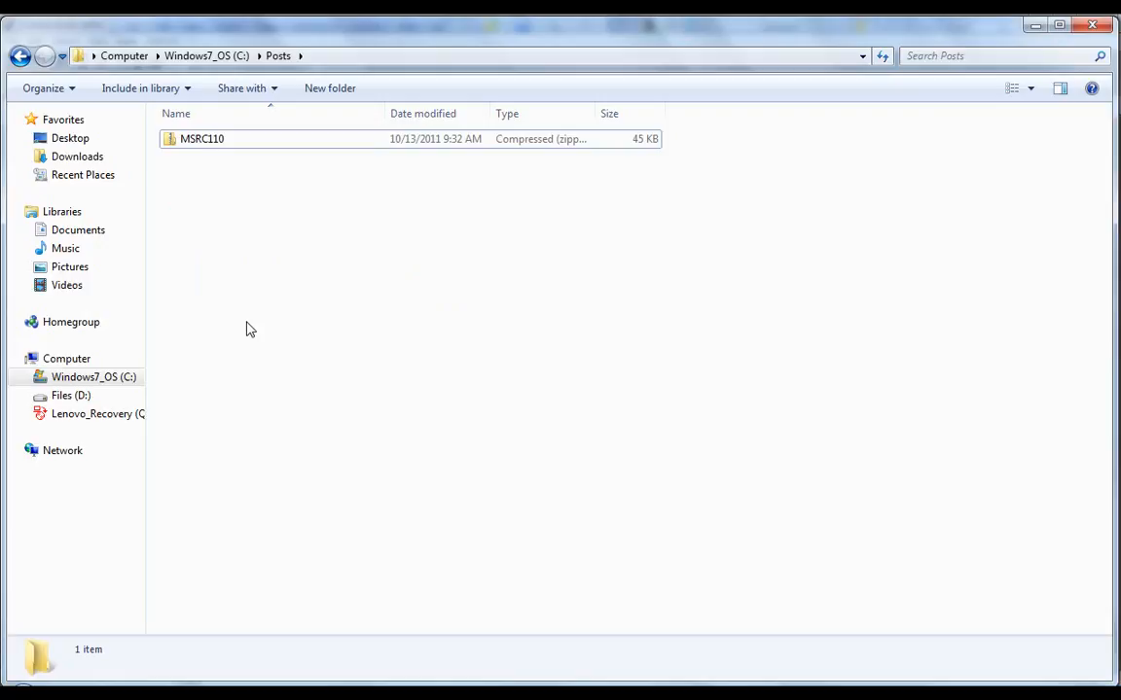
- Extract the MSRC110 archive directly into C:\Posts, without an MSRC110 subfolder
click(220, 139)
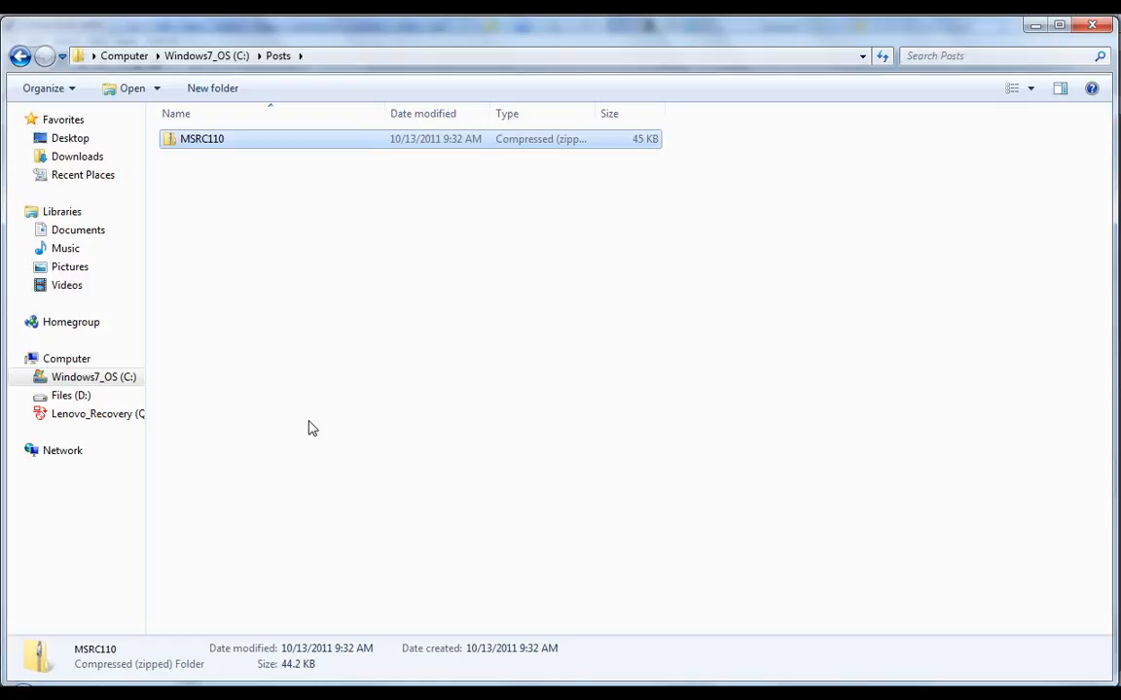
right_click(235, 147)
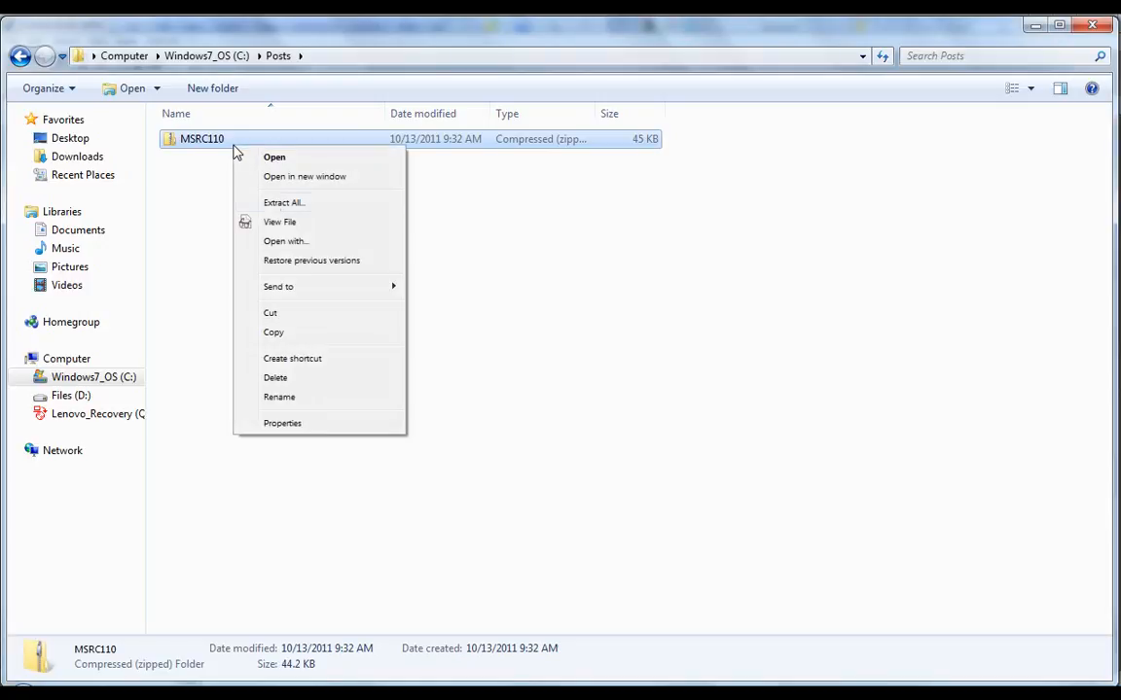
click(273, 202)
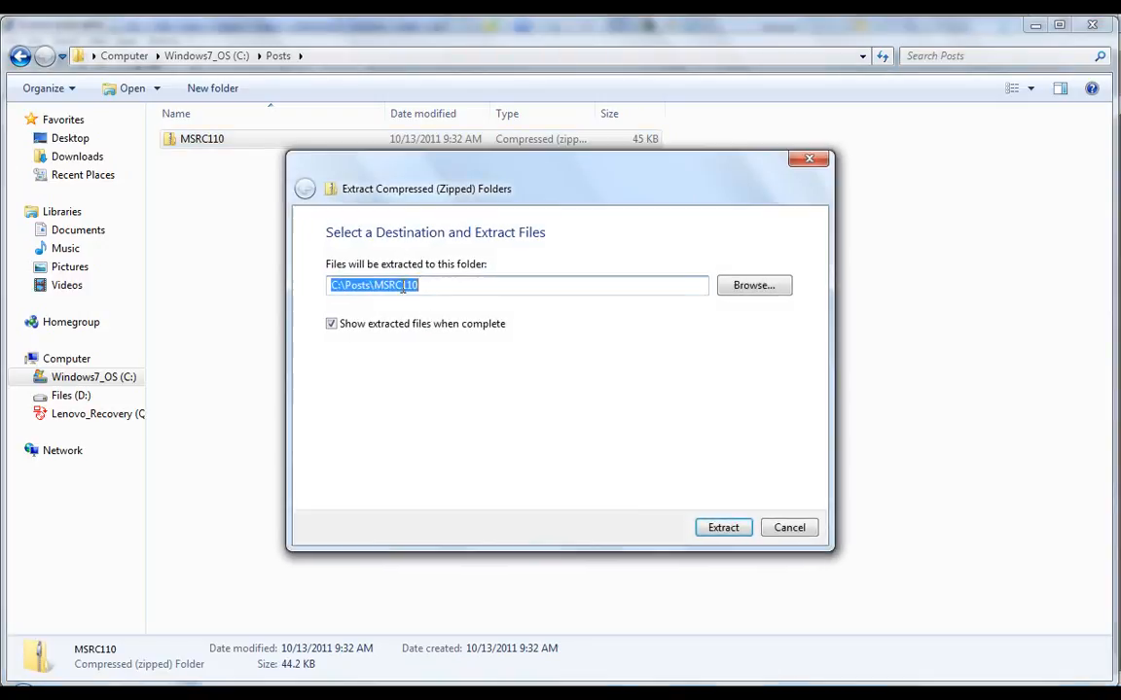
click(419, 285)
drag(420, 285, 375, 285)
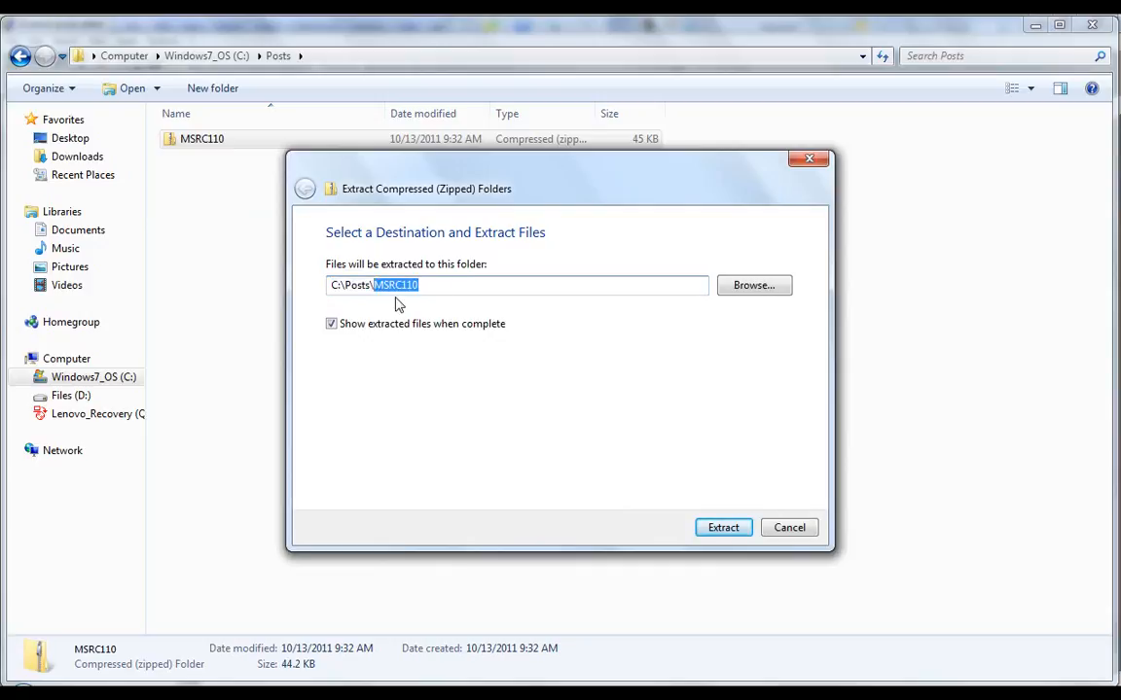
key(BackSpace)
click(724, 530)
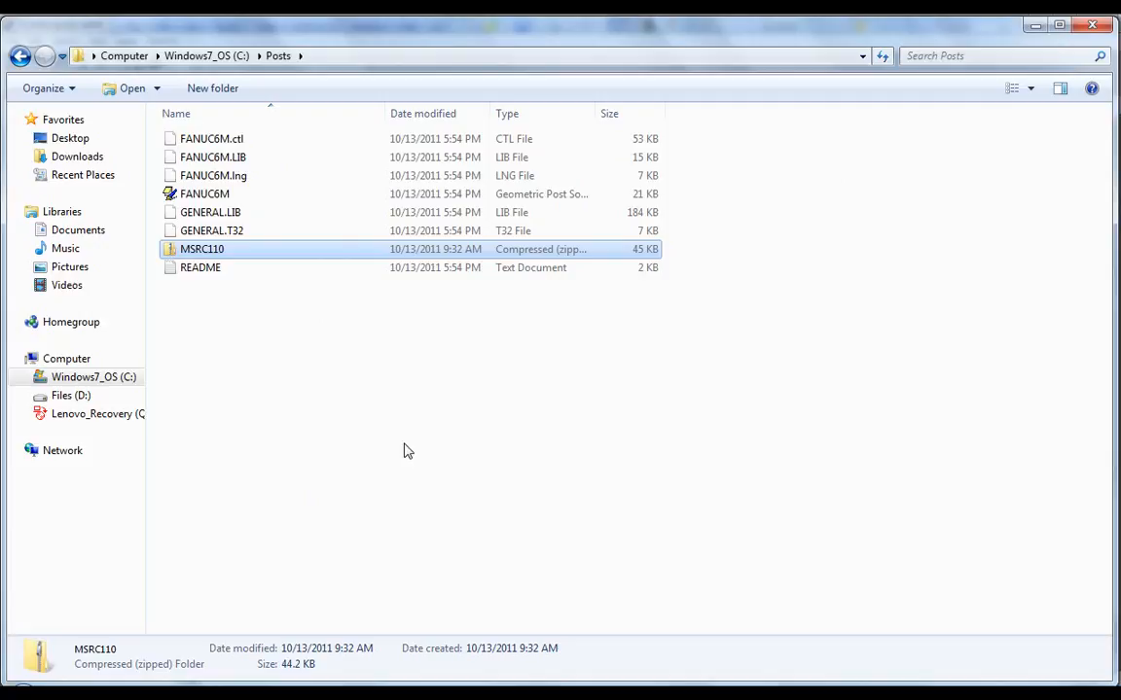
- Review the extracted post files, including FANUC6M.ctl, the FANUC6M source, GENERAL.LIB and GENERAL.T32
click(240, 141)
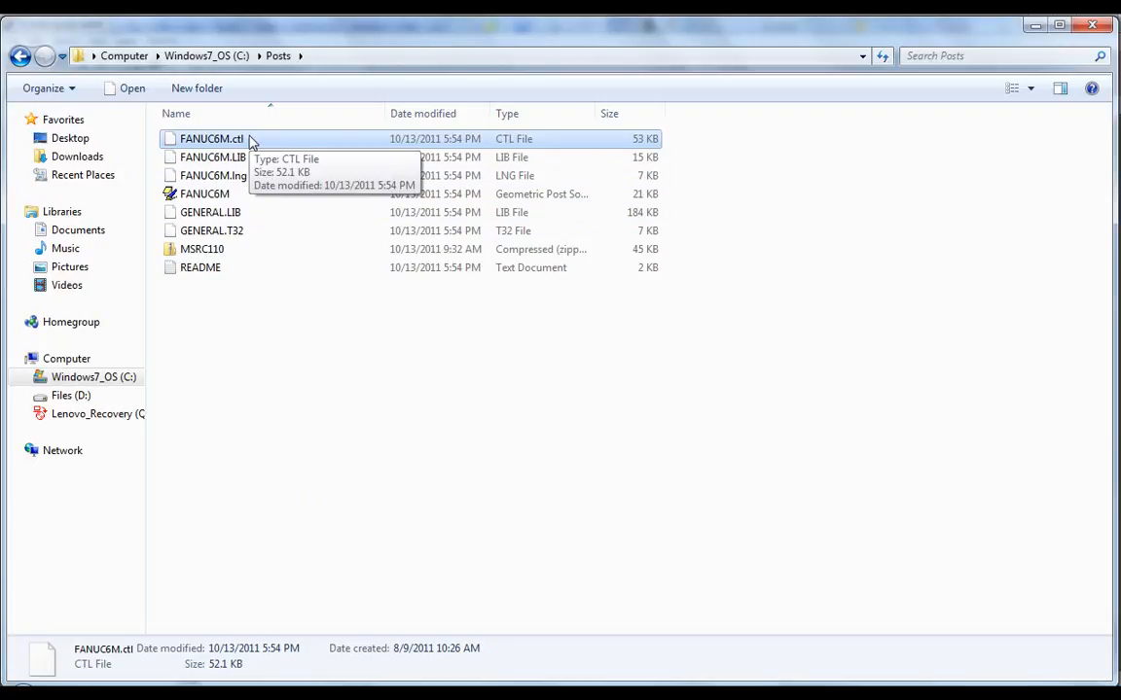
click(183, 194)
click(224, 214)
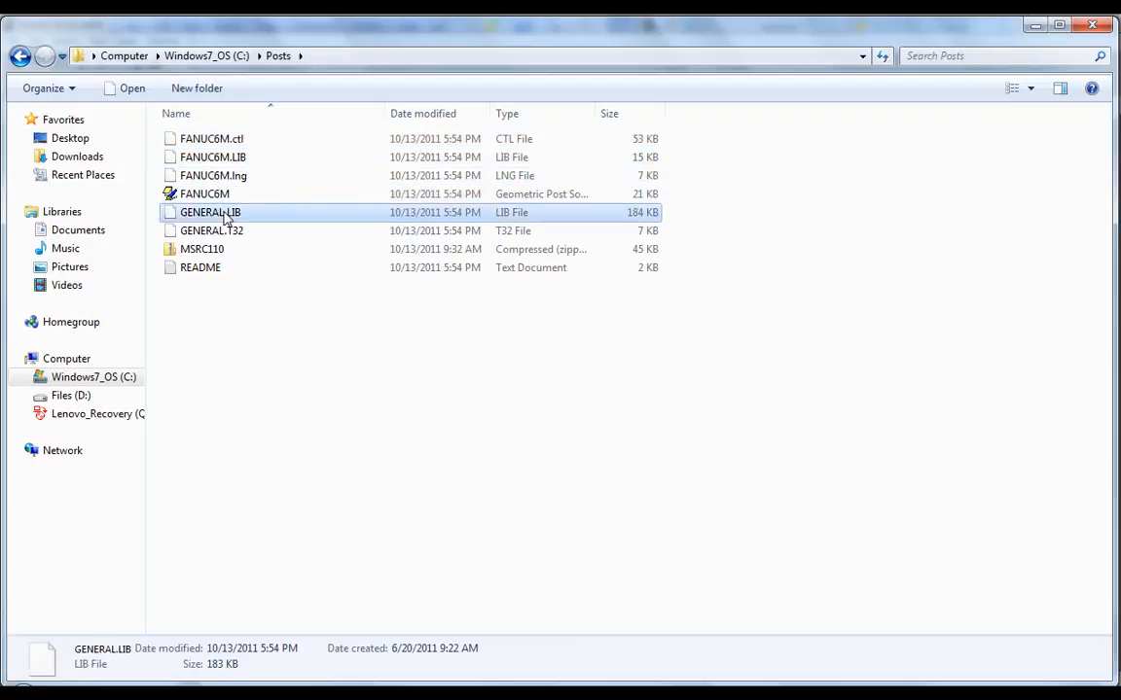
click(230, 229)
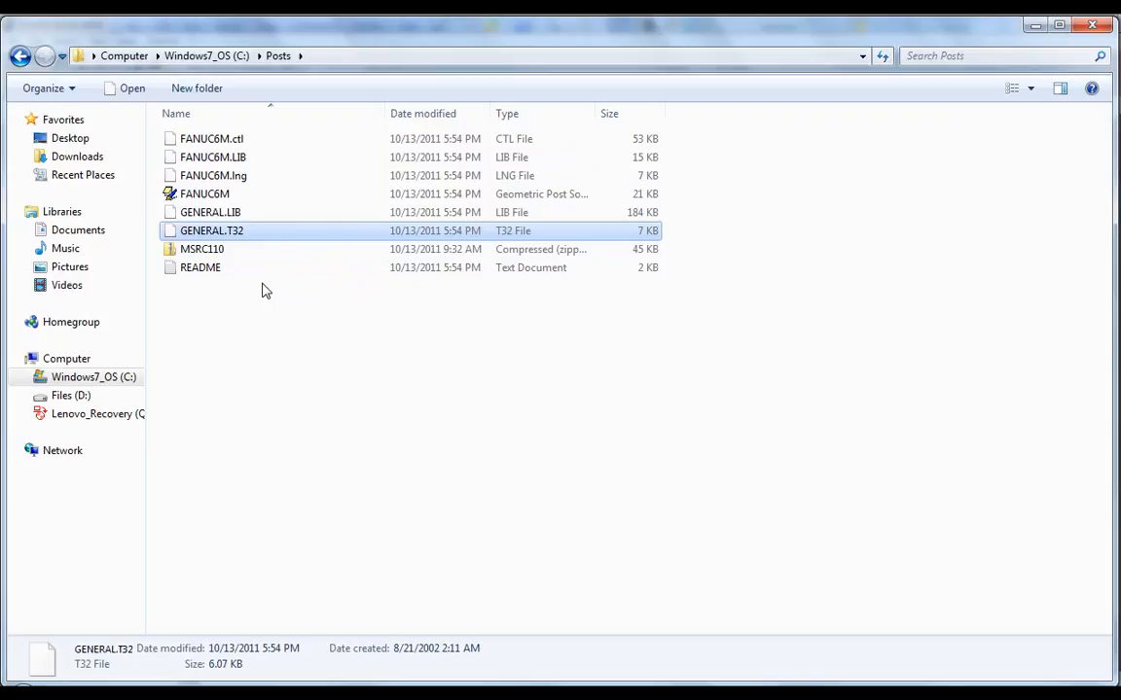
- Load the FANUC6M source file from the Posts folder into the EControl syntax editor and maximize the editor window
click(725, 693)
drag(650, 25, 780, 110)
drag(231, 192, 639, 234)
click(588, 301)
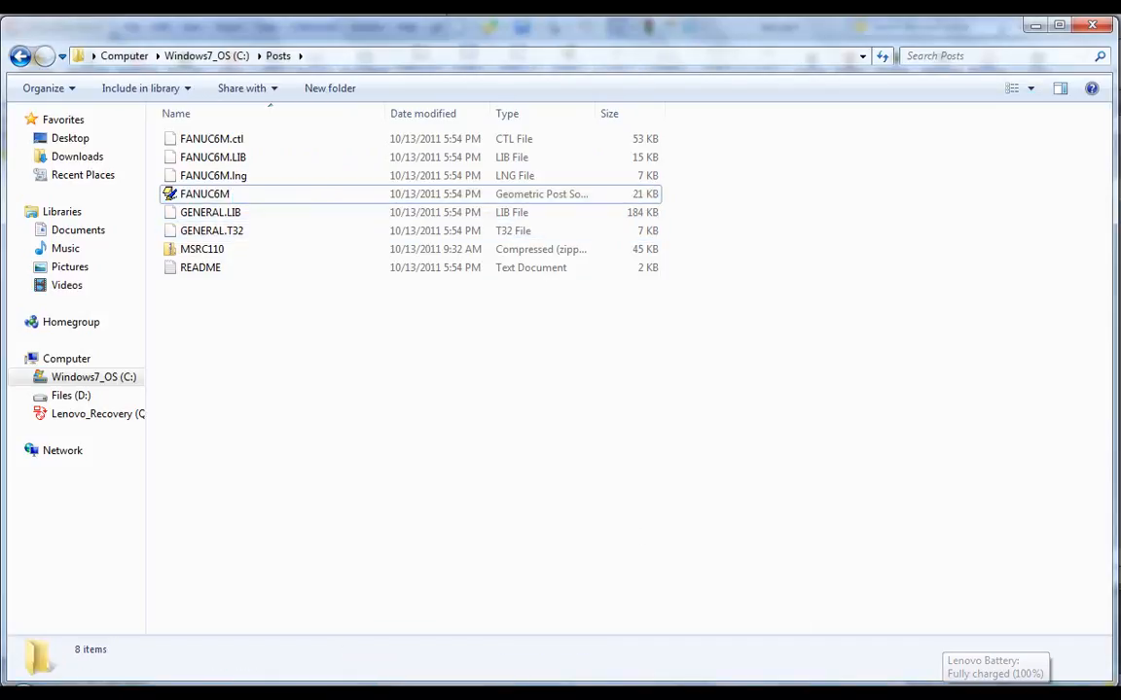
key(alt+Tab)
drag(228, 197, 779, 282)
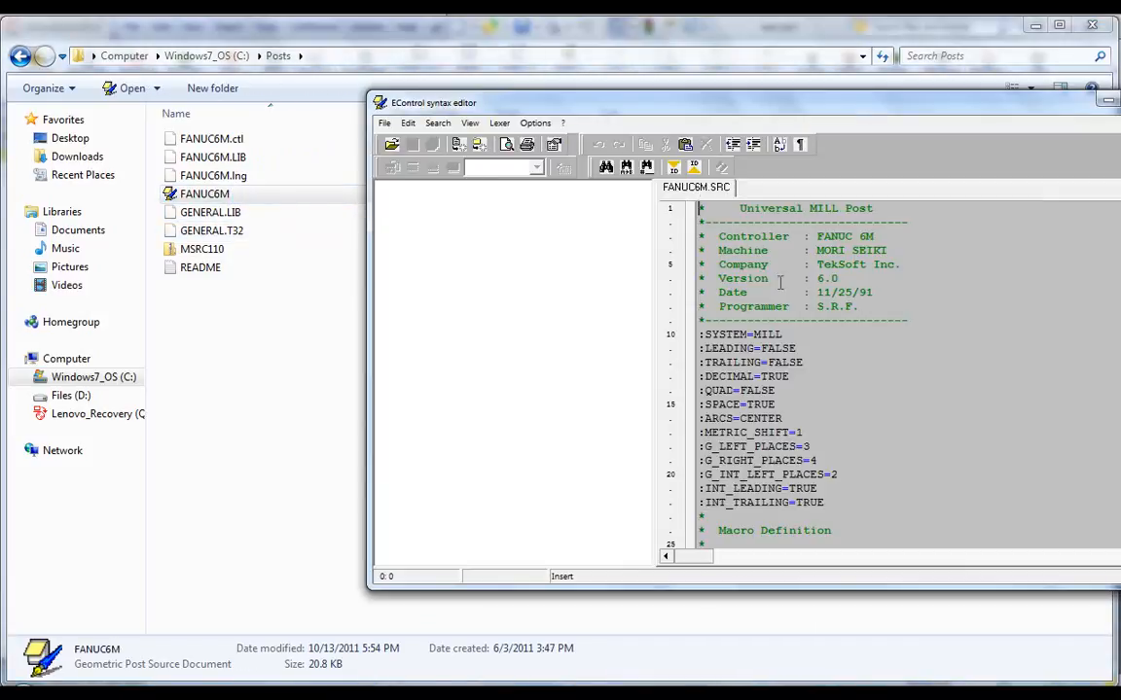
double_click(1018, 105)
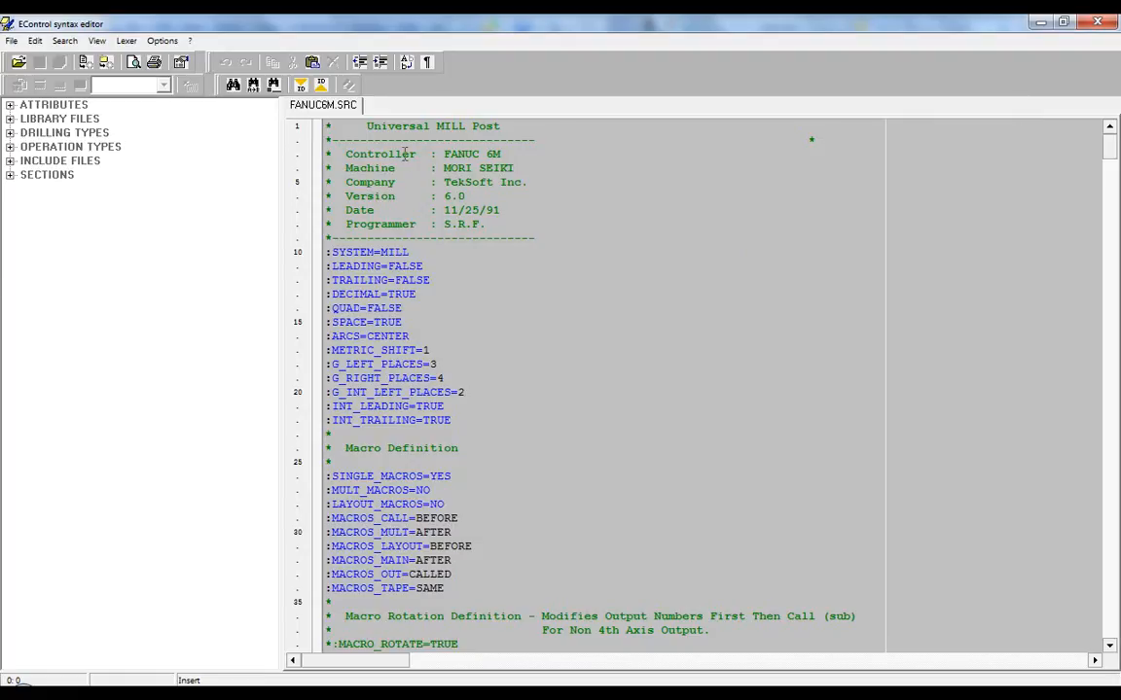
- Expand the library files list, copy the C:\Posts folder path from the file explorer, and return to the FANUC6M source
click(10, 119)
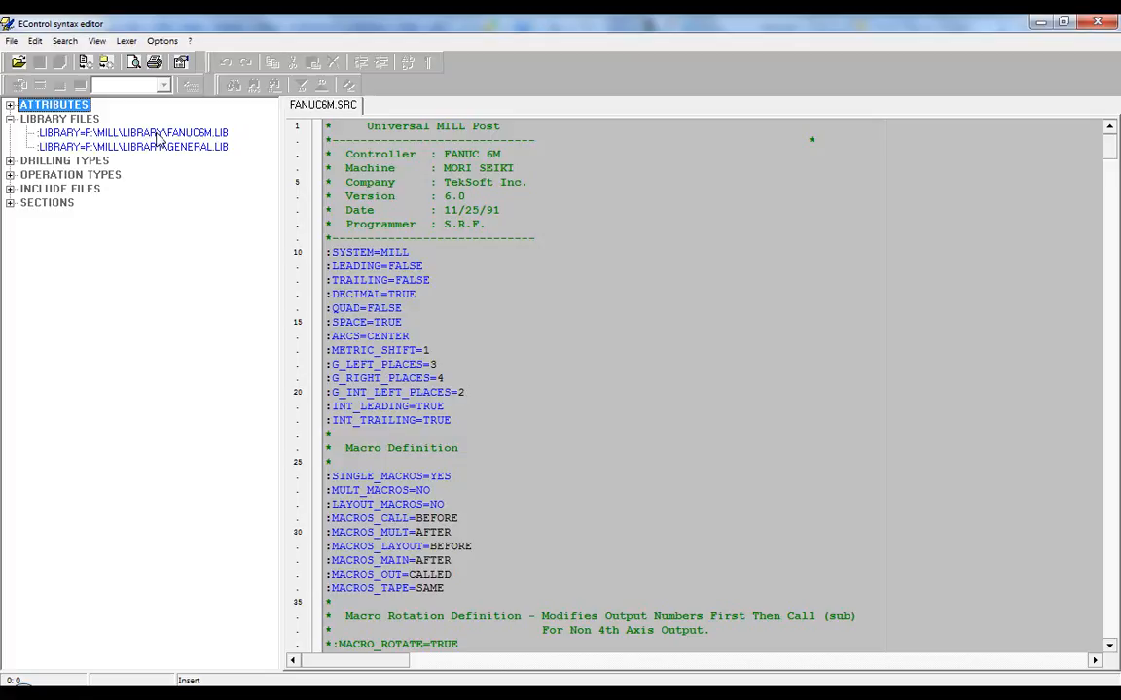
click(681, 695)
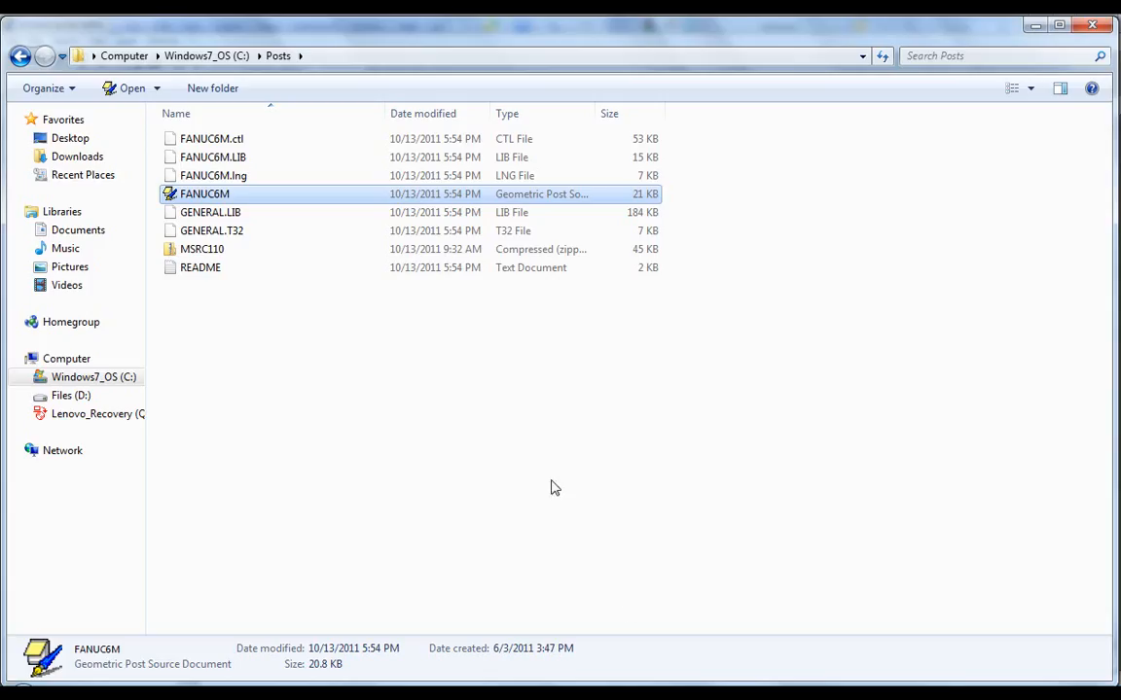
click(318, 57)
key(ctrl+c)
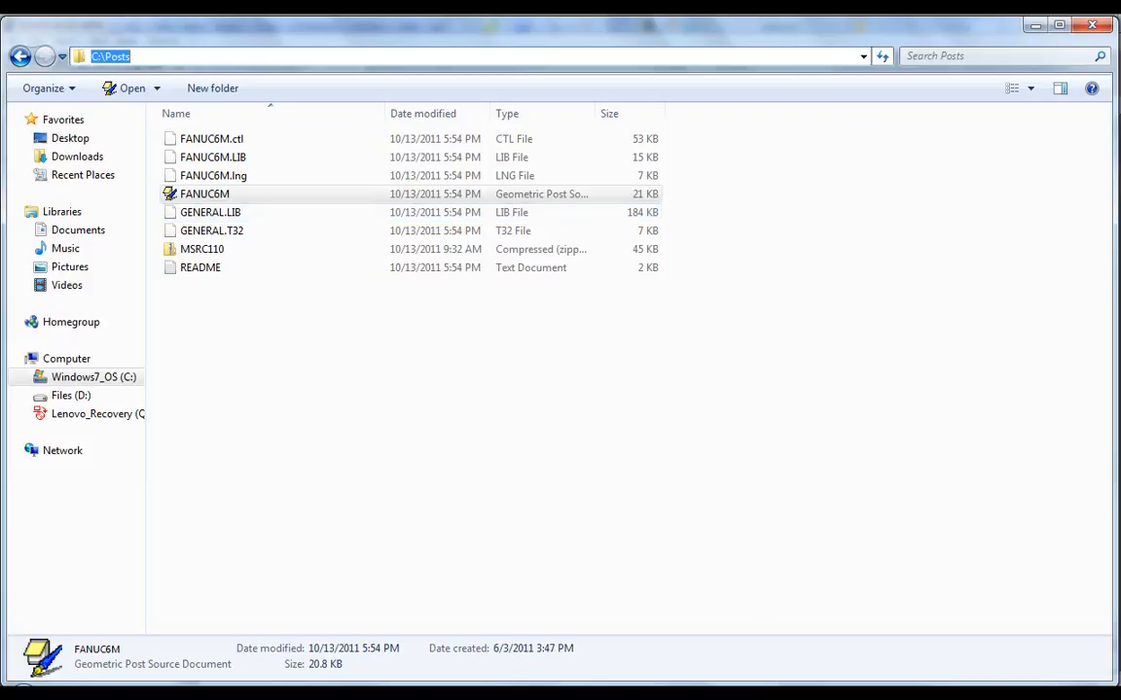
key(alt+Tab)
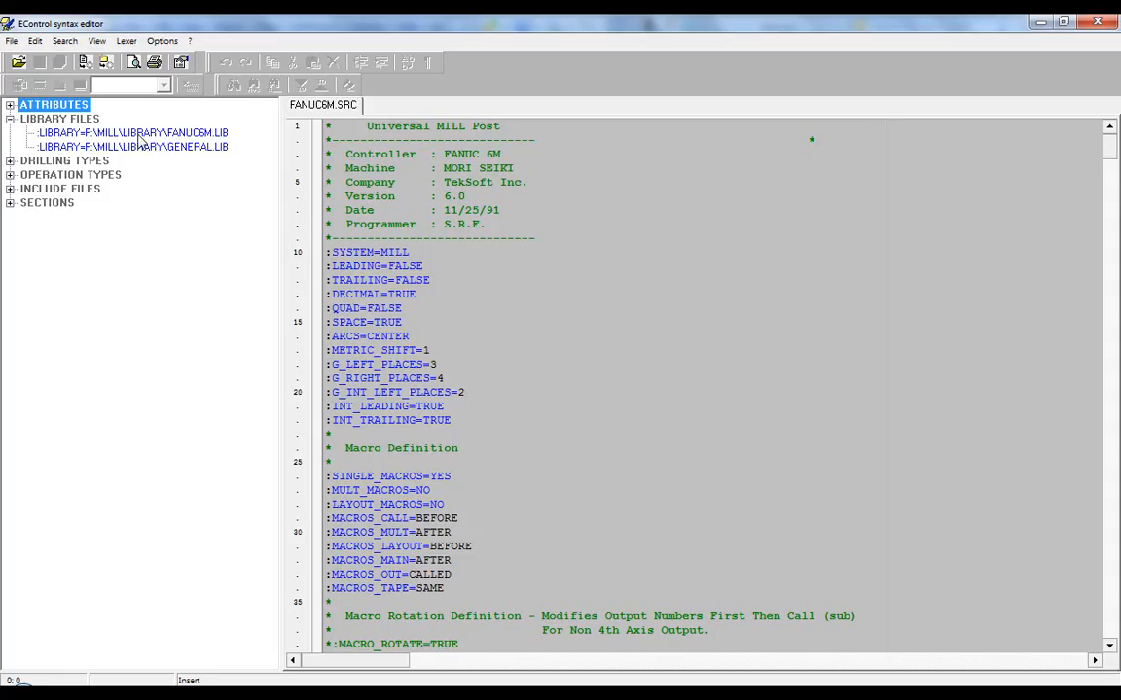
- Change the folder in the FANUC6M.LIB and GENERAL.LIB library lines to C:\Posts
click(105, 137)
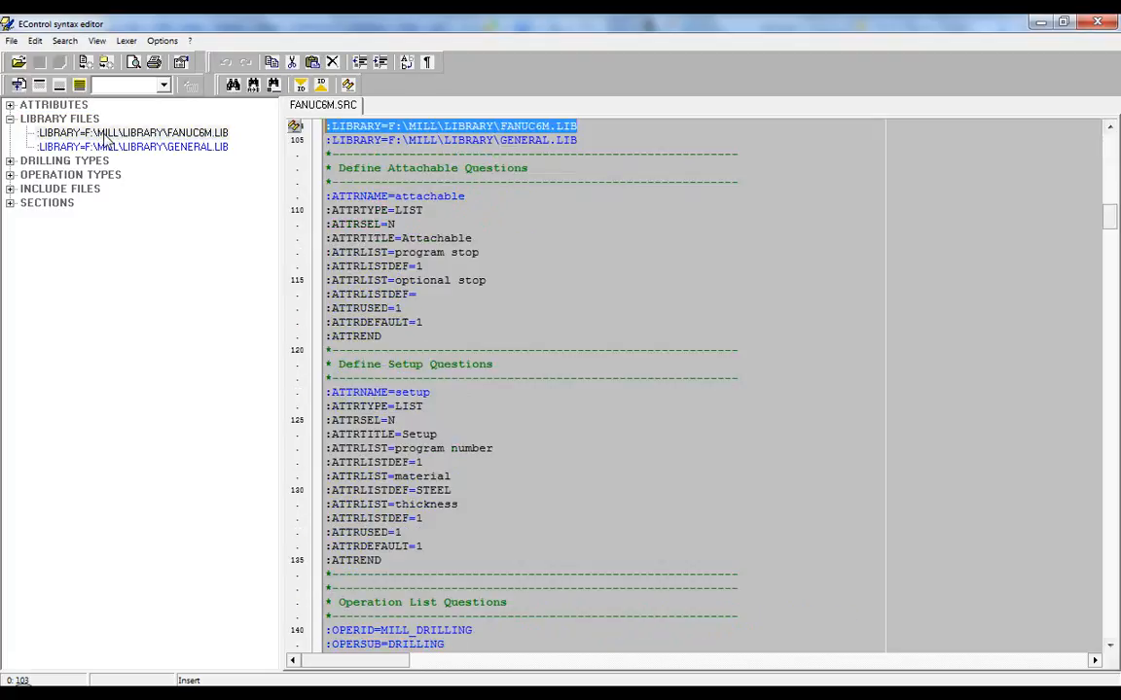
click(388, 126)
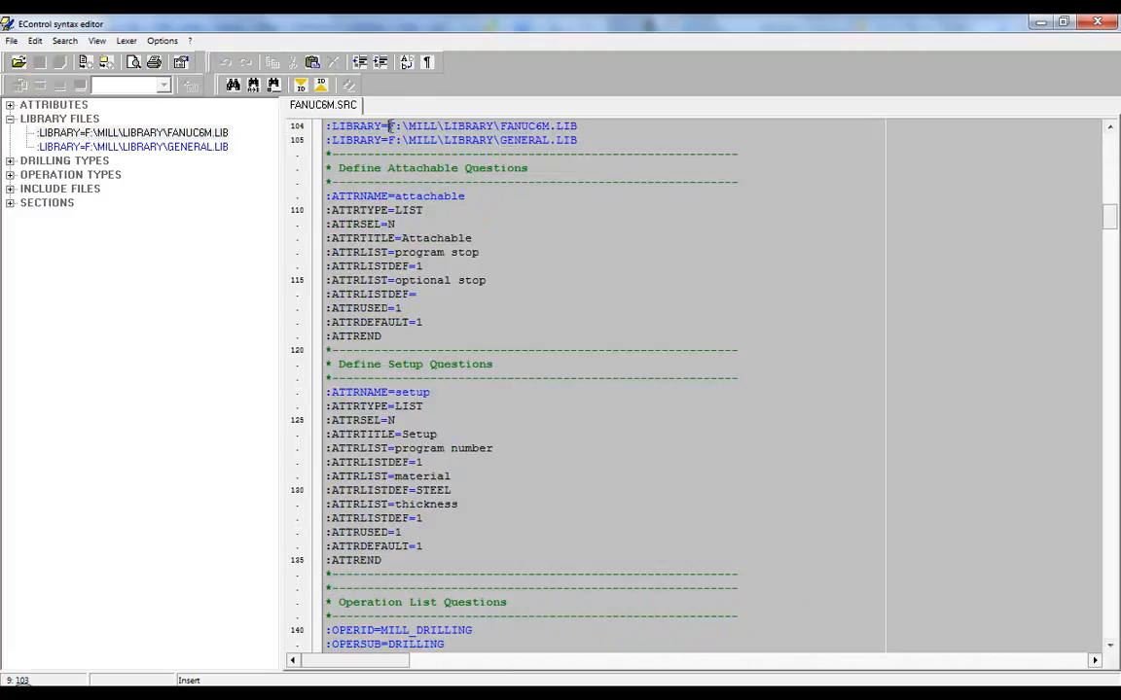
drag(389, 125, 497, 125)
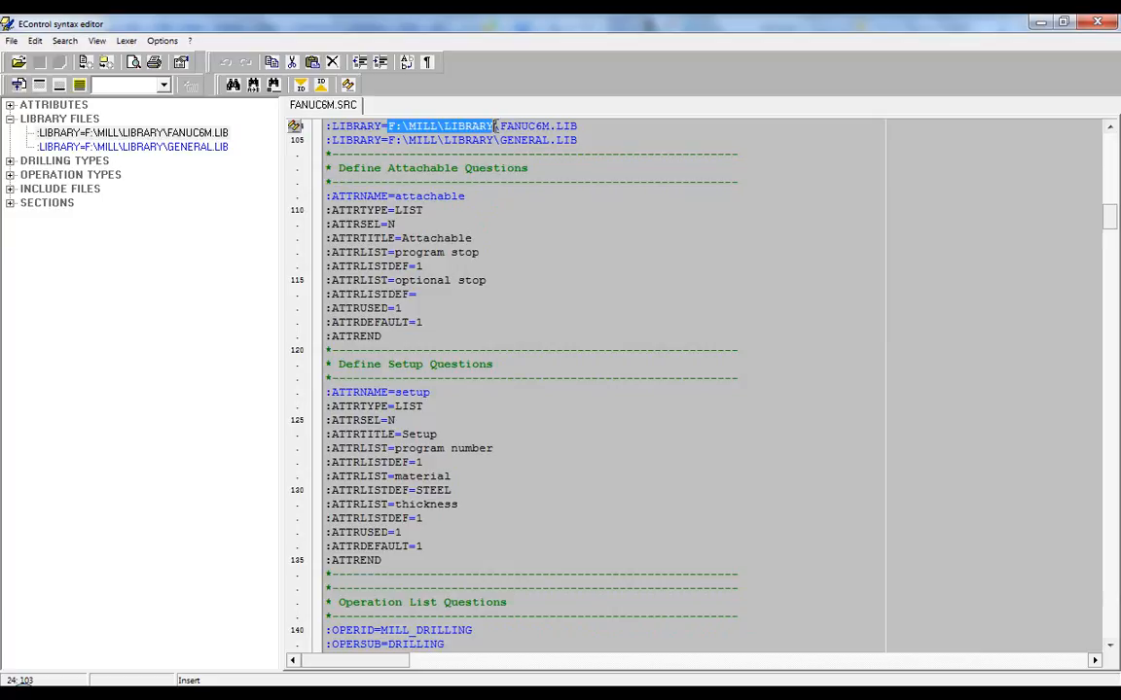
key(ctrl+v)
drag(389, 140, 490, 140)
key(ctrl+v)
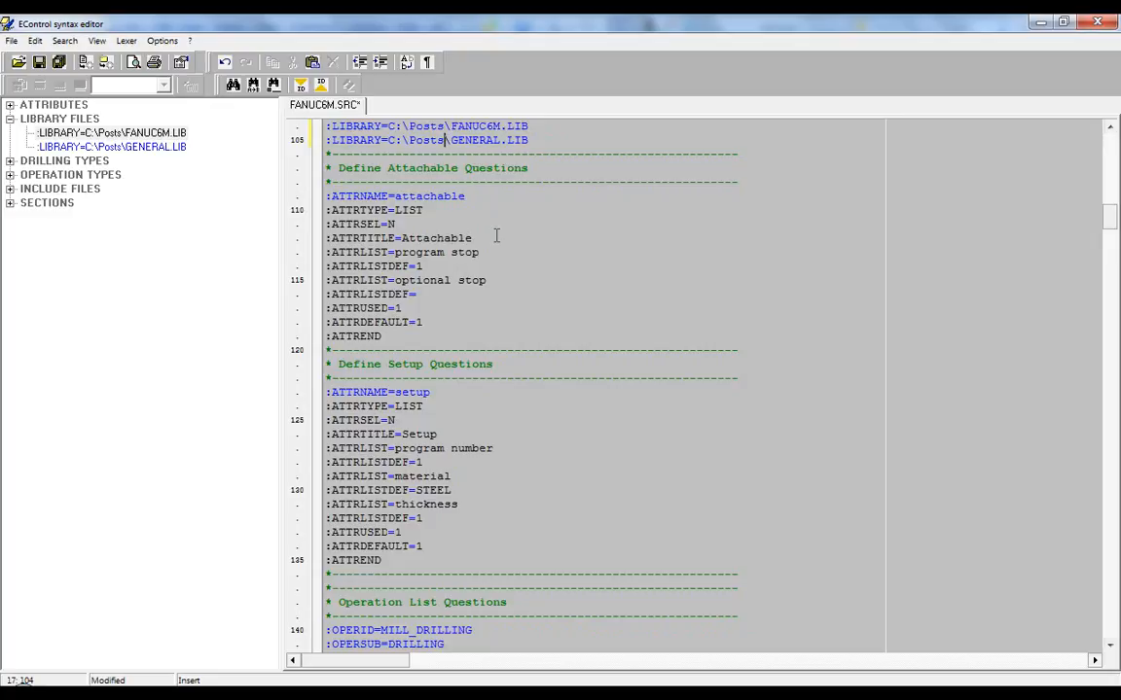
- Change the folder in the GENERAL.T32 include line to C:\Posts and save the FANUC6M source
click(10, 188)
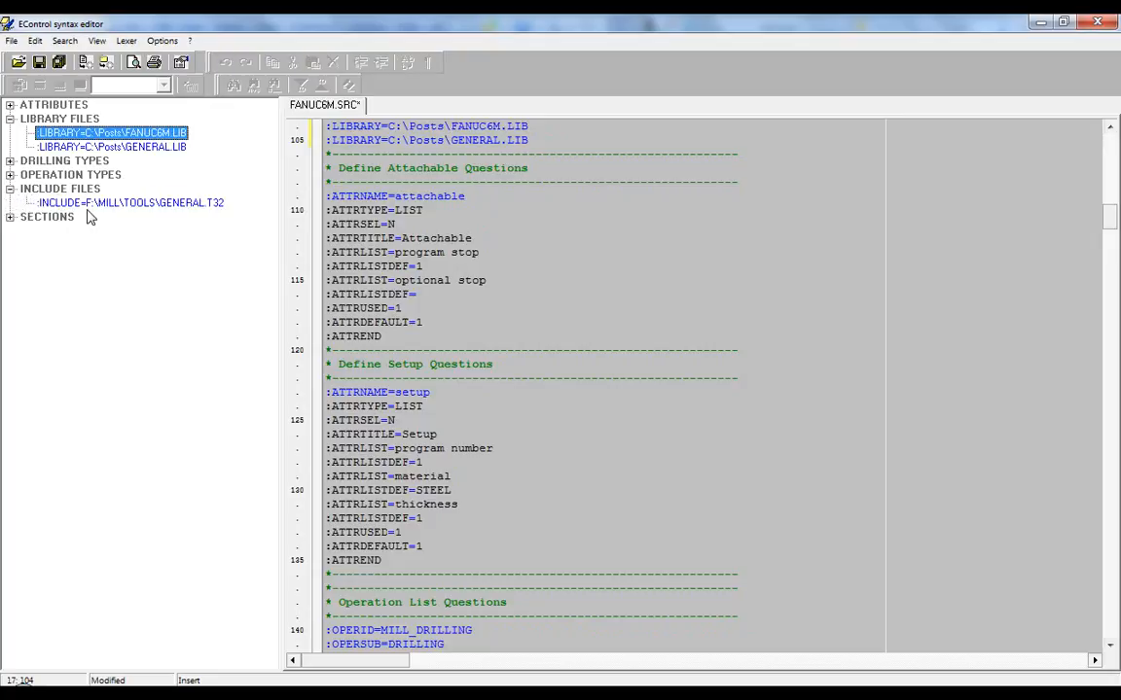
click(98, 203)
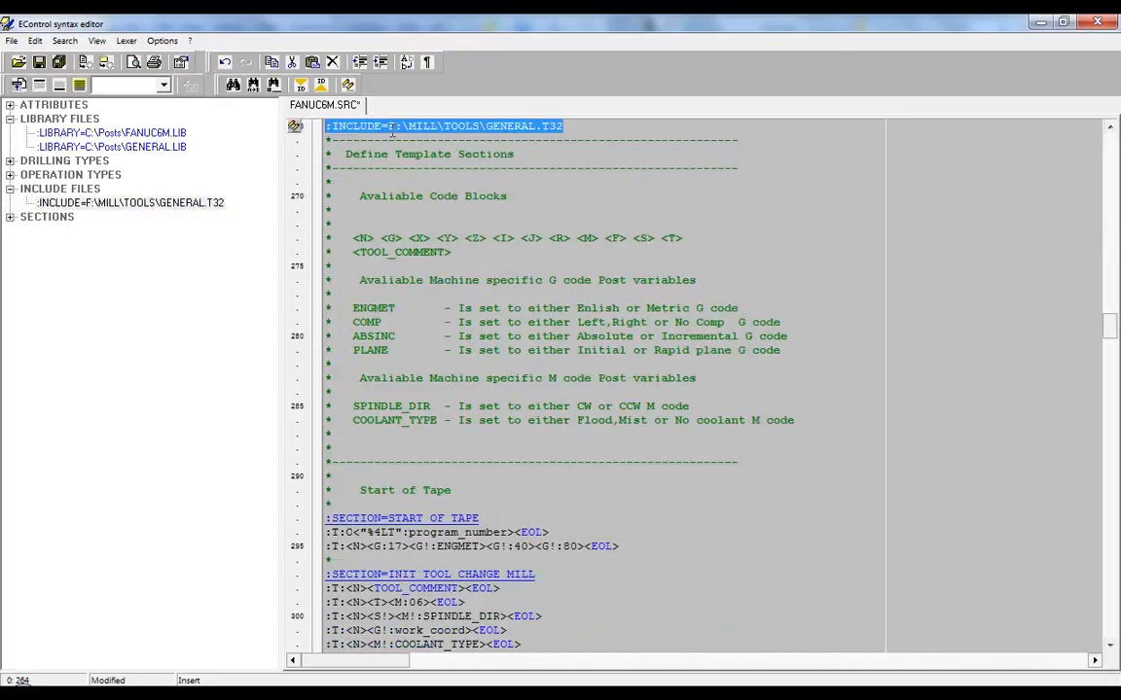
click(352, 126)
drag(387, 127, 479, 127)
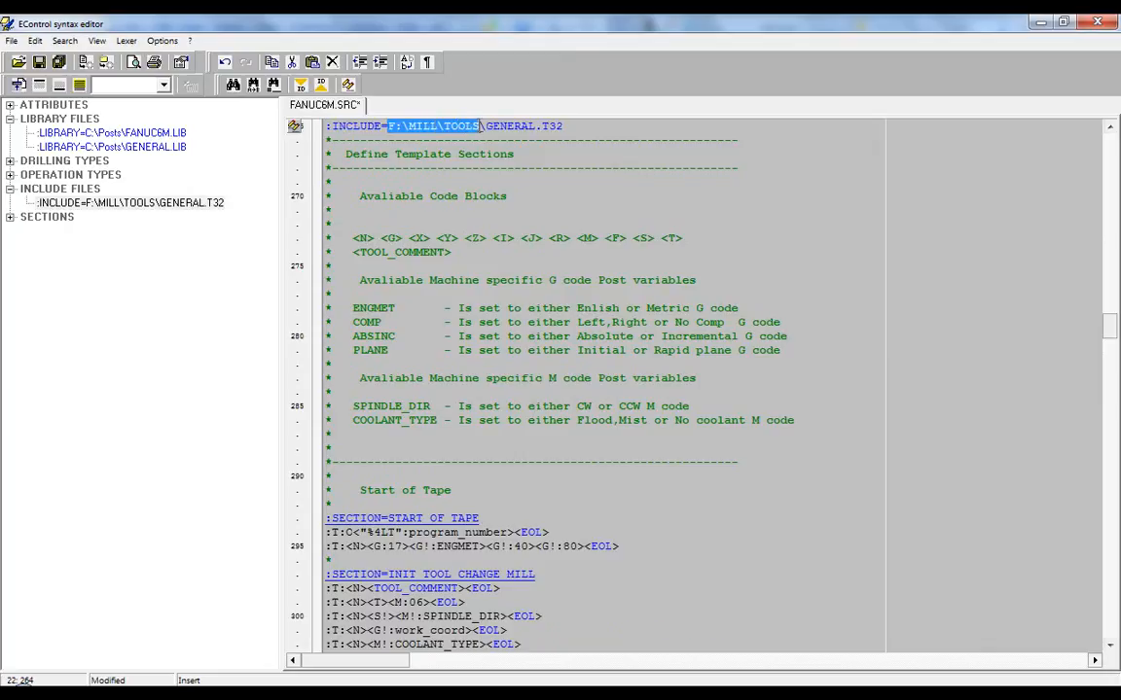
key(ctrl+v)
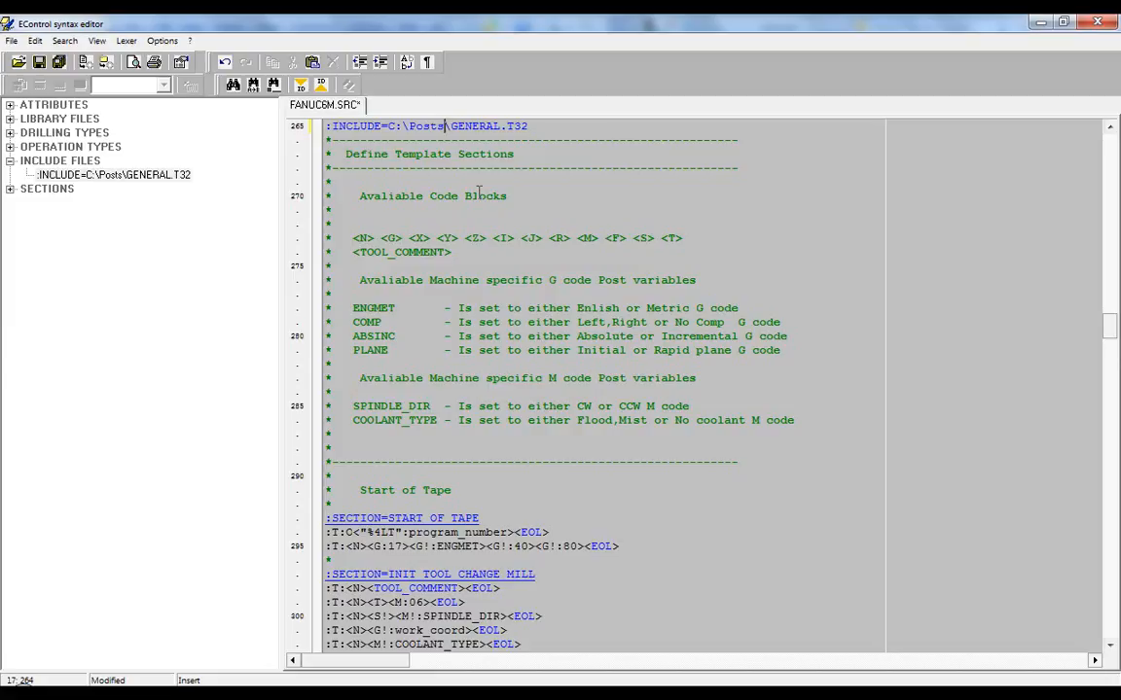
click(40, 64)
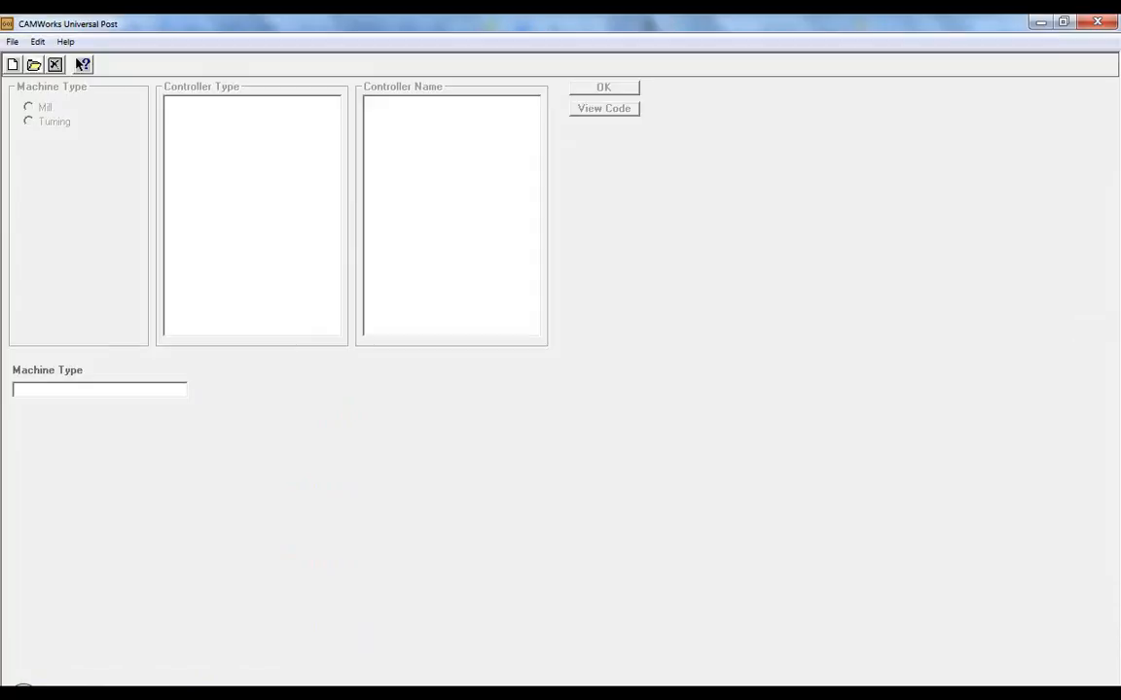
- Compile FANUC6M.SRC from C:\Posts in CAMWorks Universal Post and dismiss the compile message
click(12, 42)
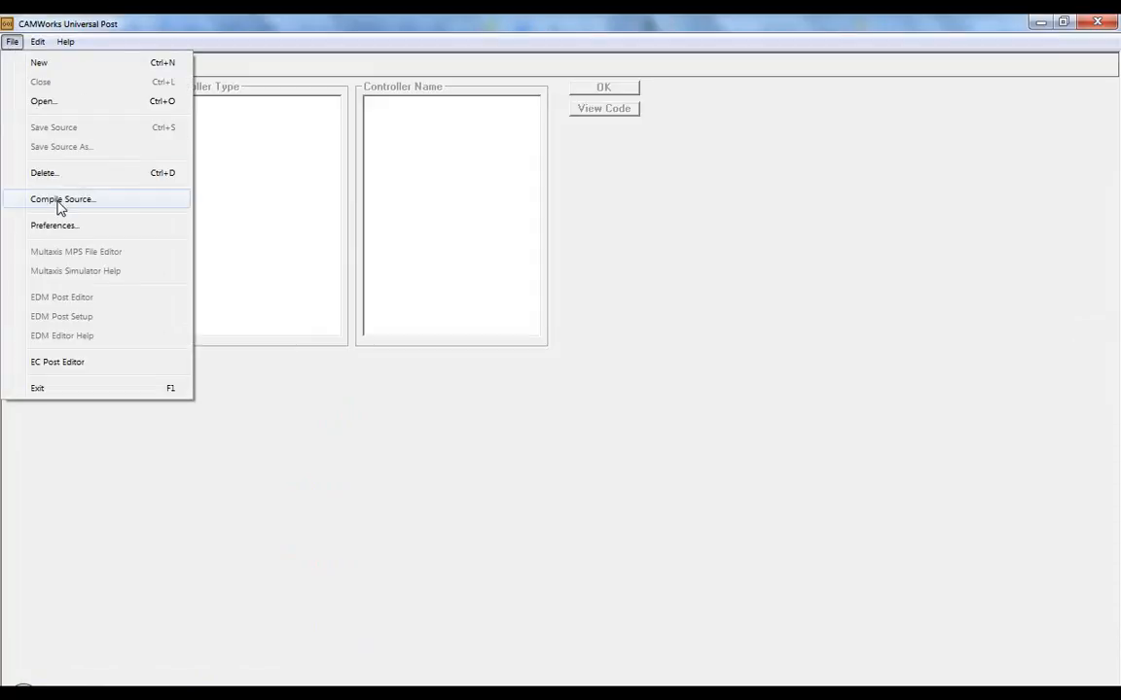
click(60, 199)
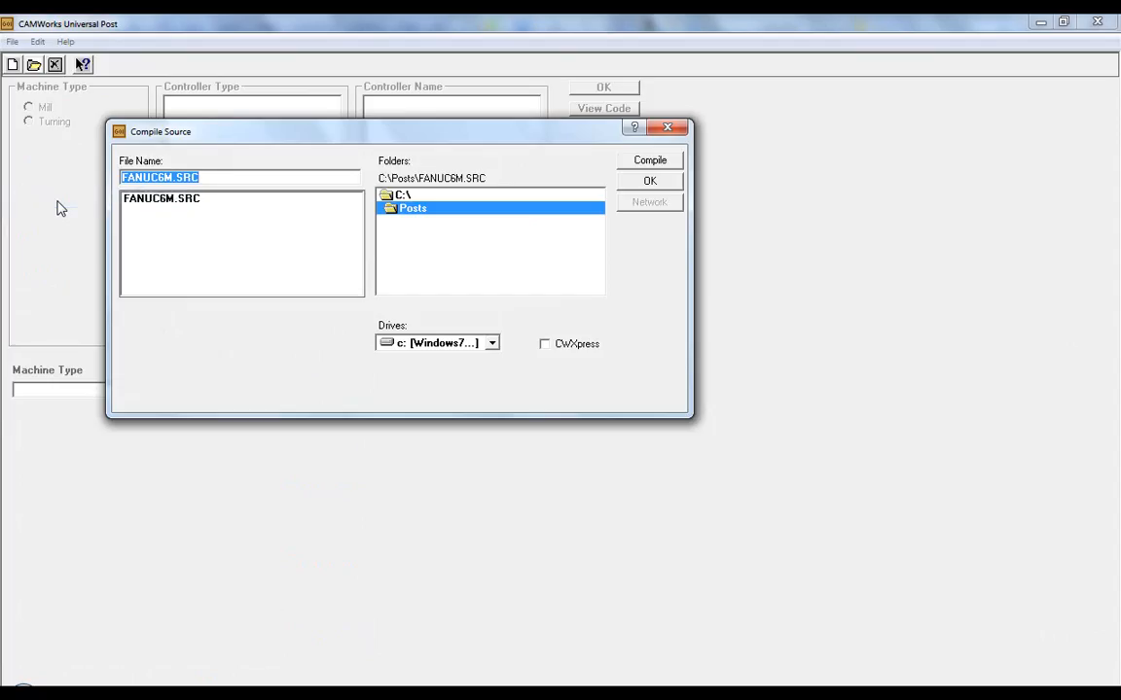
click(188, 201)
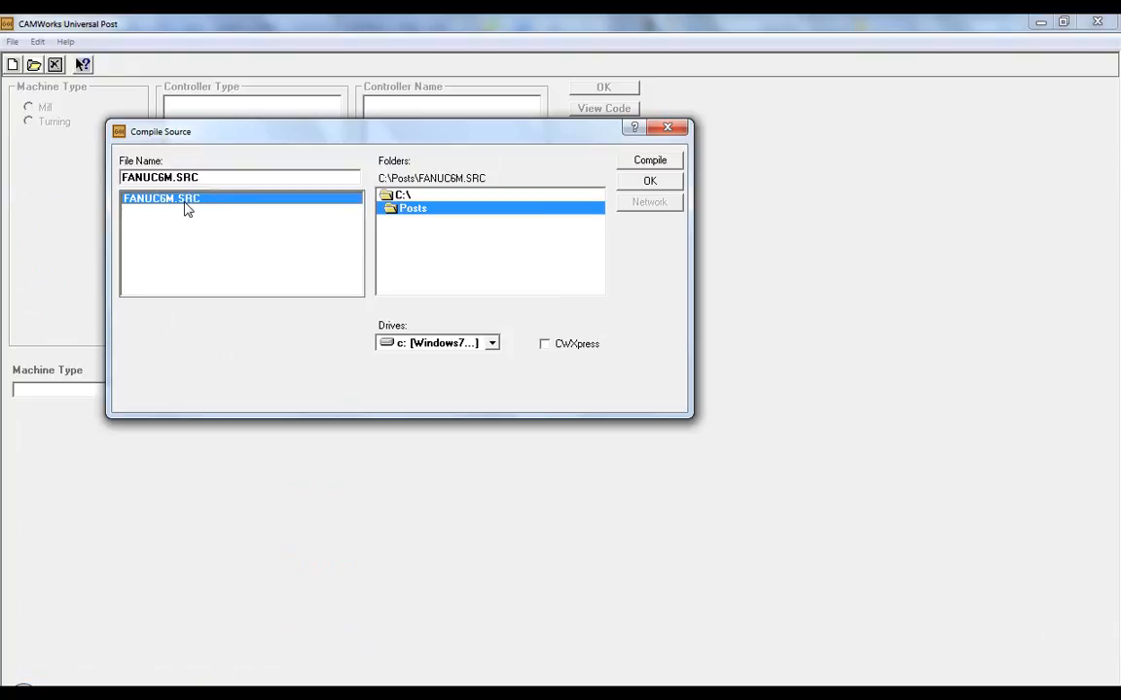
click(669, 165)
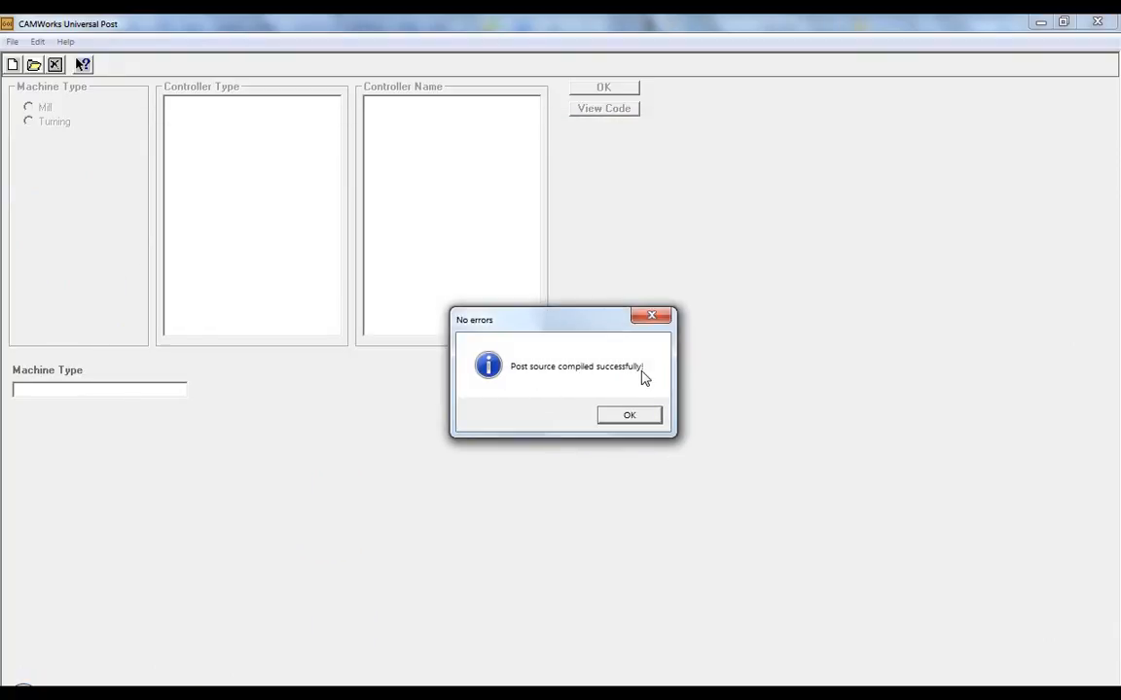
click(633, 416)
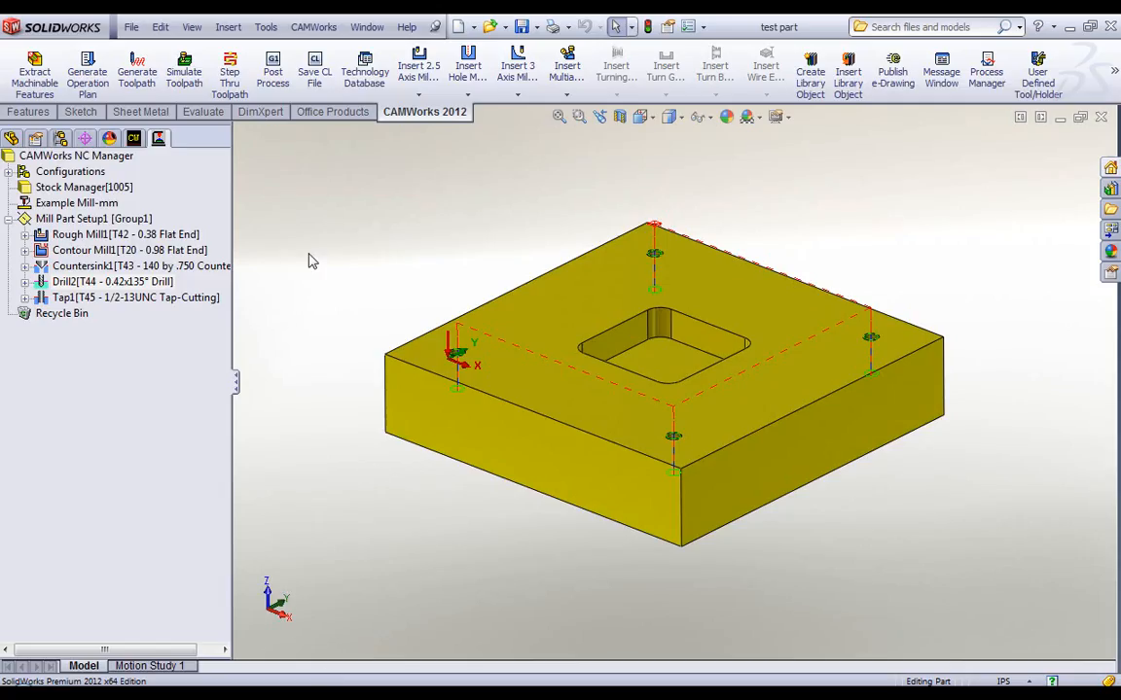
- In SolidWorks, set FANUC6M.ctl from C:\UPG\ctl as the active post processor of the Example Mill-mm machine
double_click(97, 204)
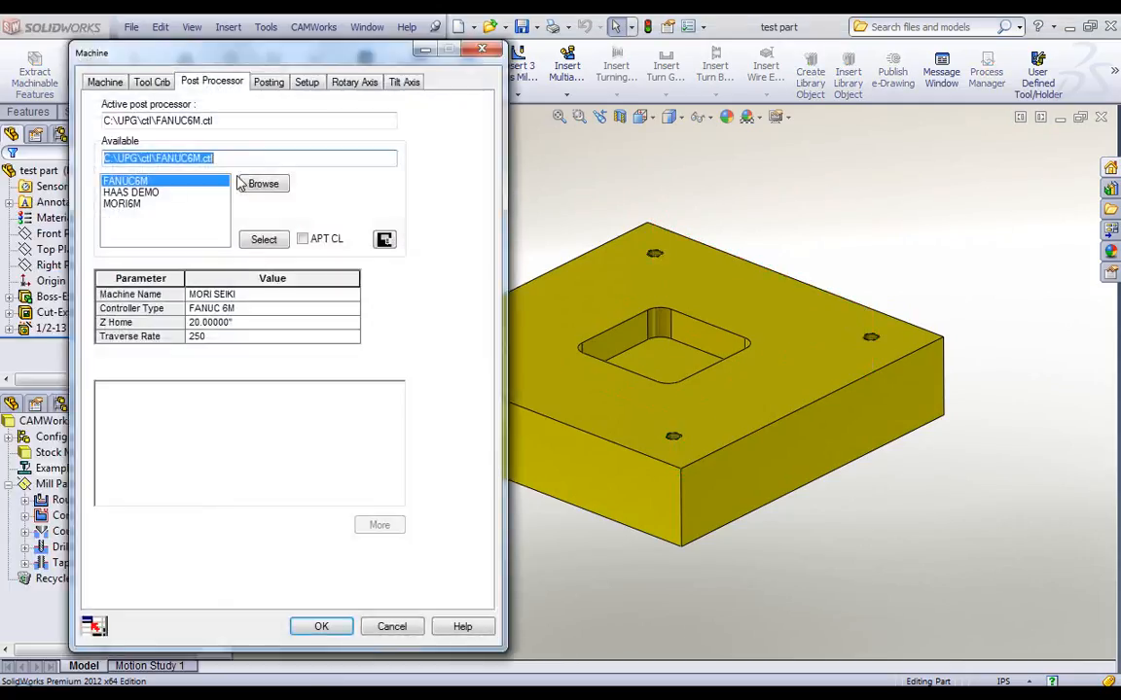
click(261, 183)
click(297, 181)
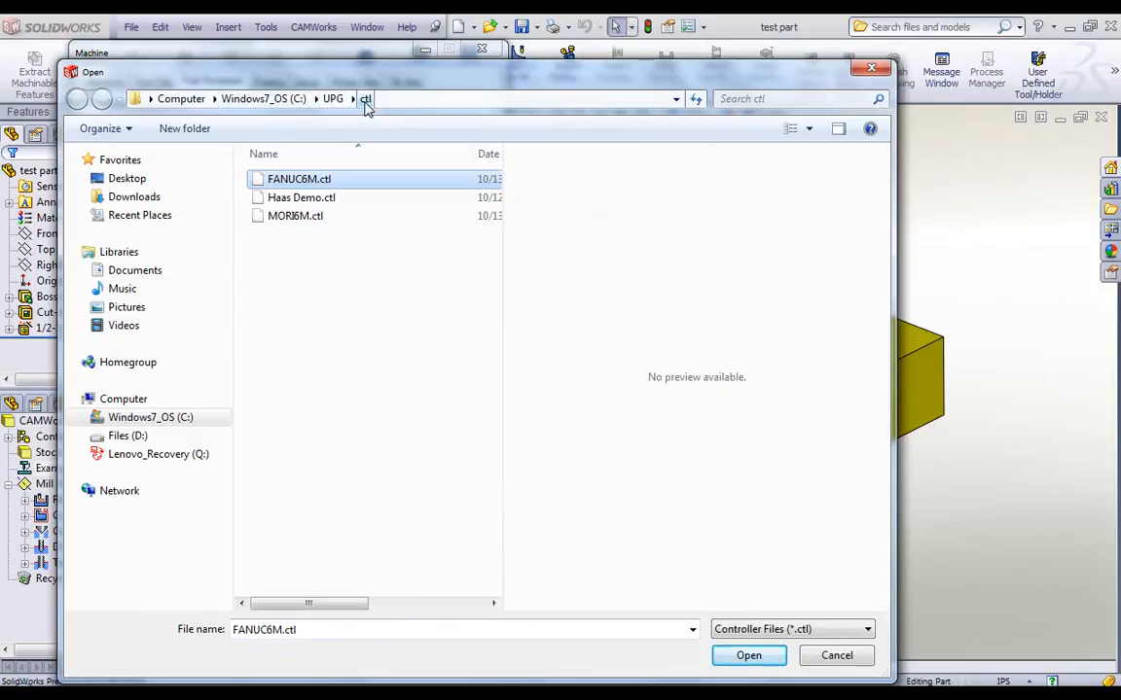
click(314, 180)
click(748, 656)
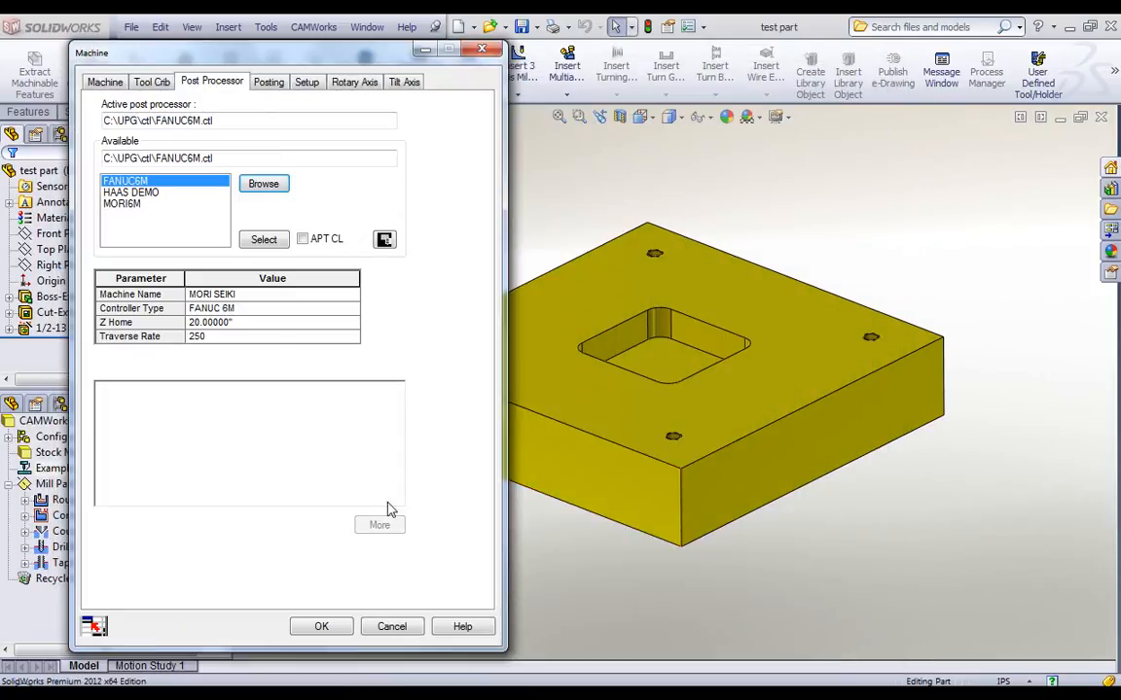
click(251, 239)
click(321, 627)
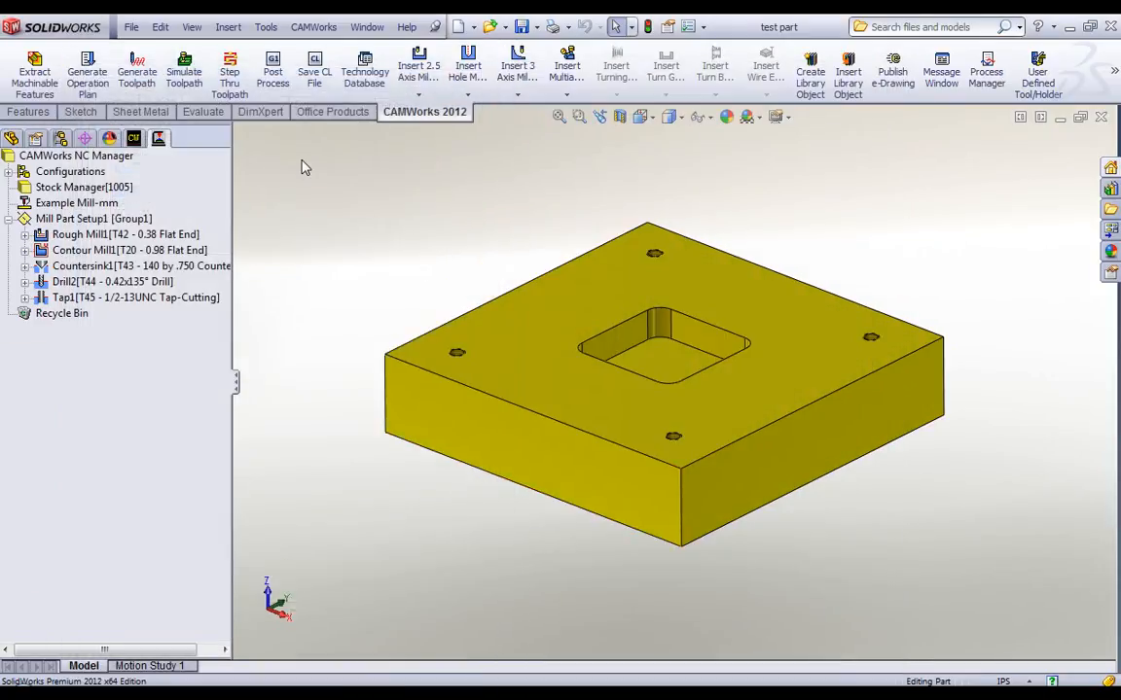
- Post process the part to the text file "test part" on the desktop, overwriting the existing one, and generate the full NC code
click(273, 73)
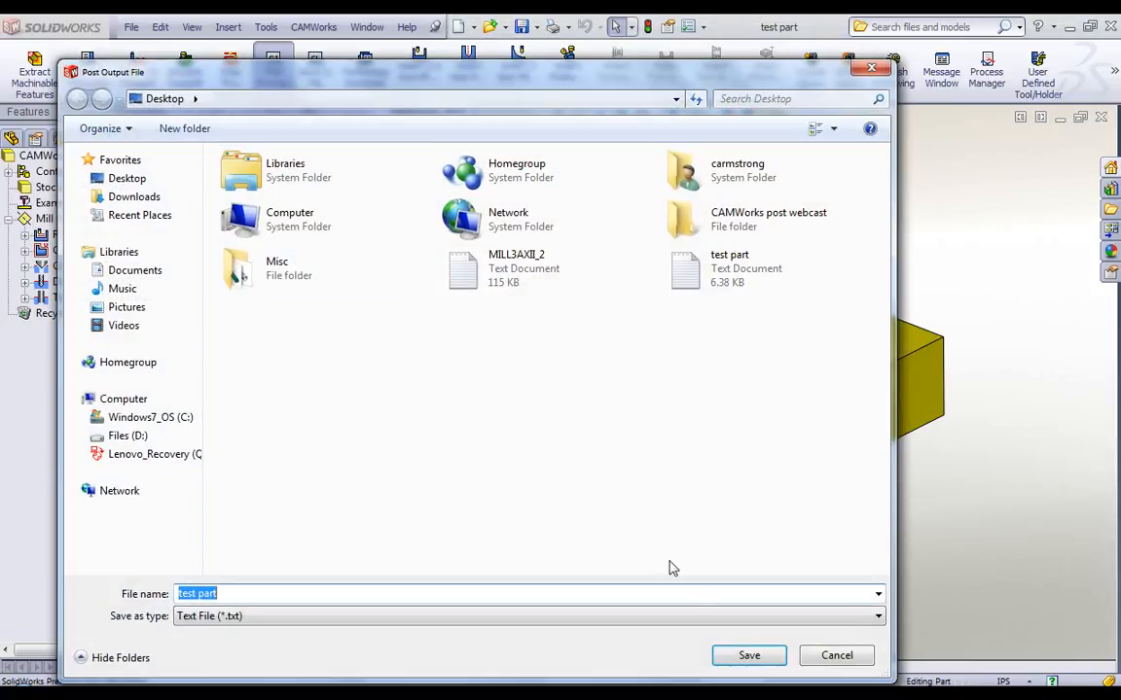
click(747, 655)
click(611, 365)
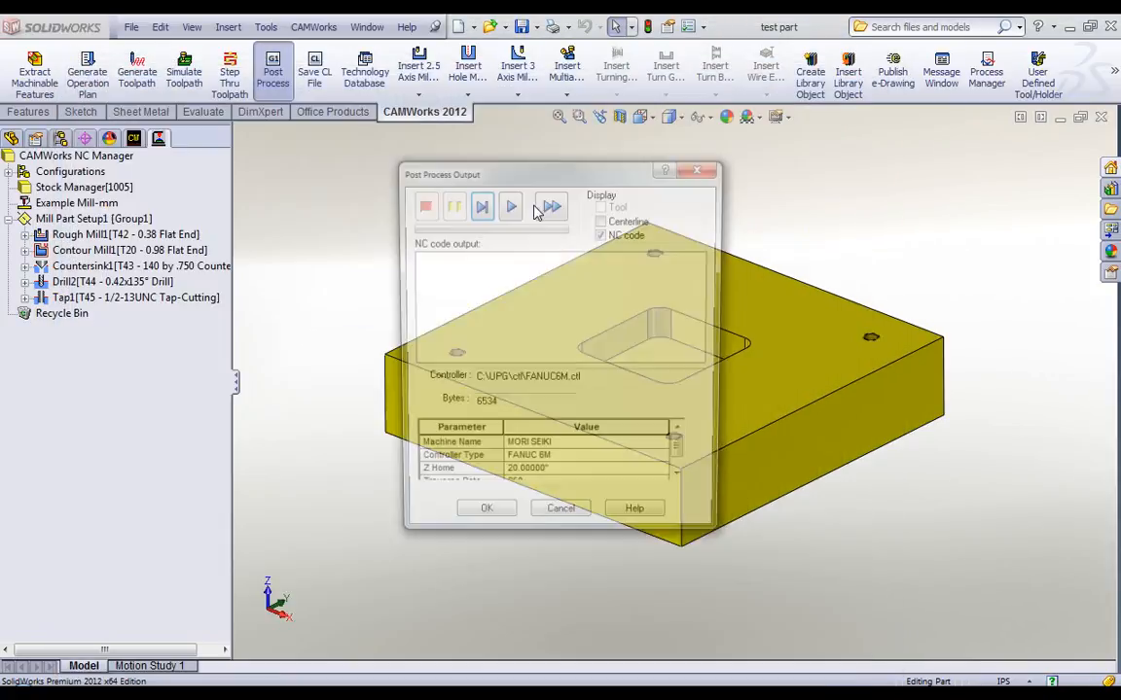
click(510, 204)
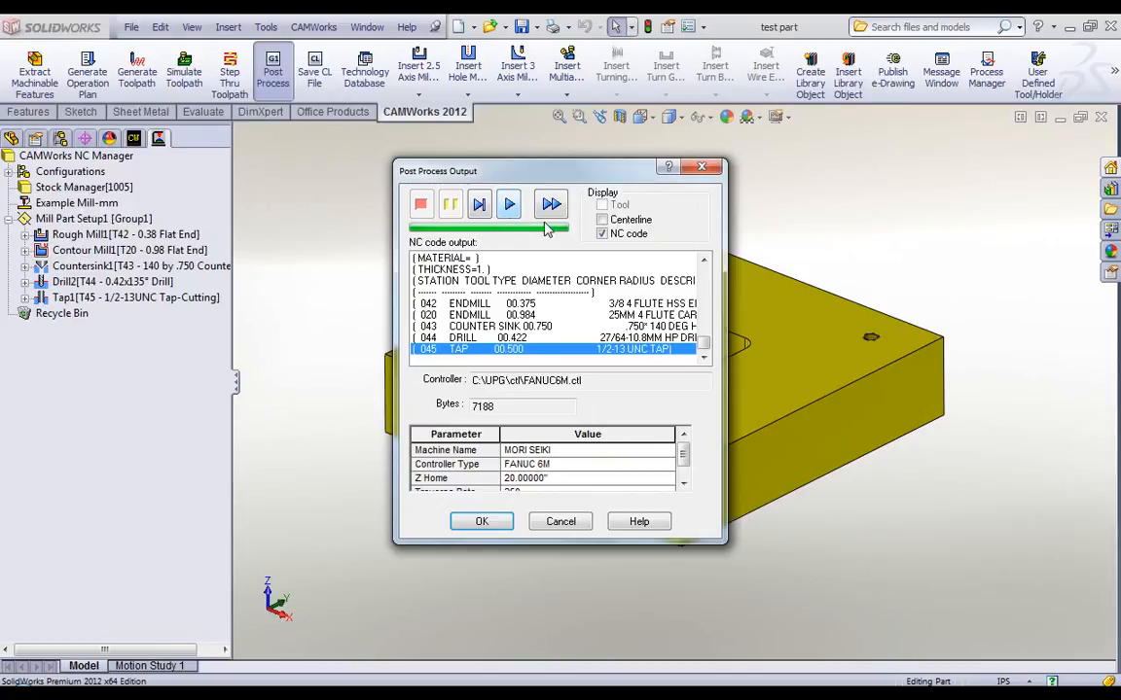
click(479, 521)
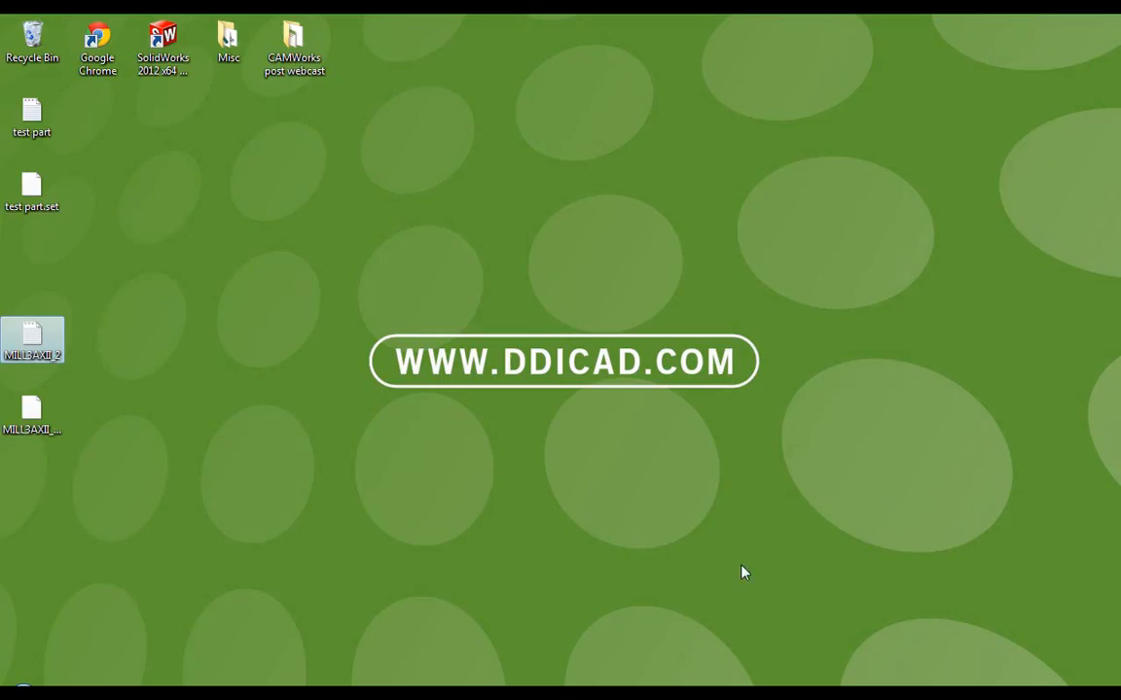
- Open the test part NC file maximized in Notepad and examine the tool change, next tool and spindle speed codes in its opening lines
double_click(35, 117)
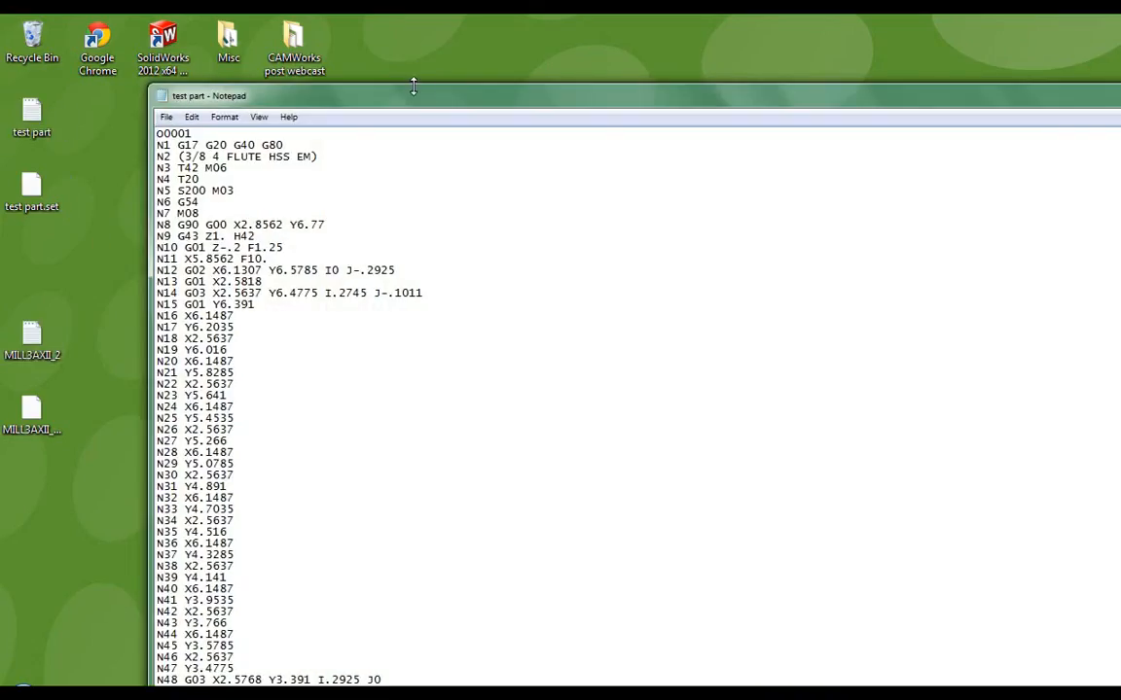
double_click(415, 90)
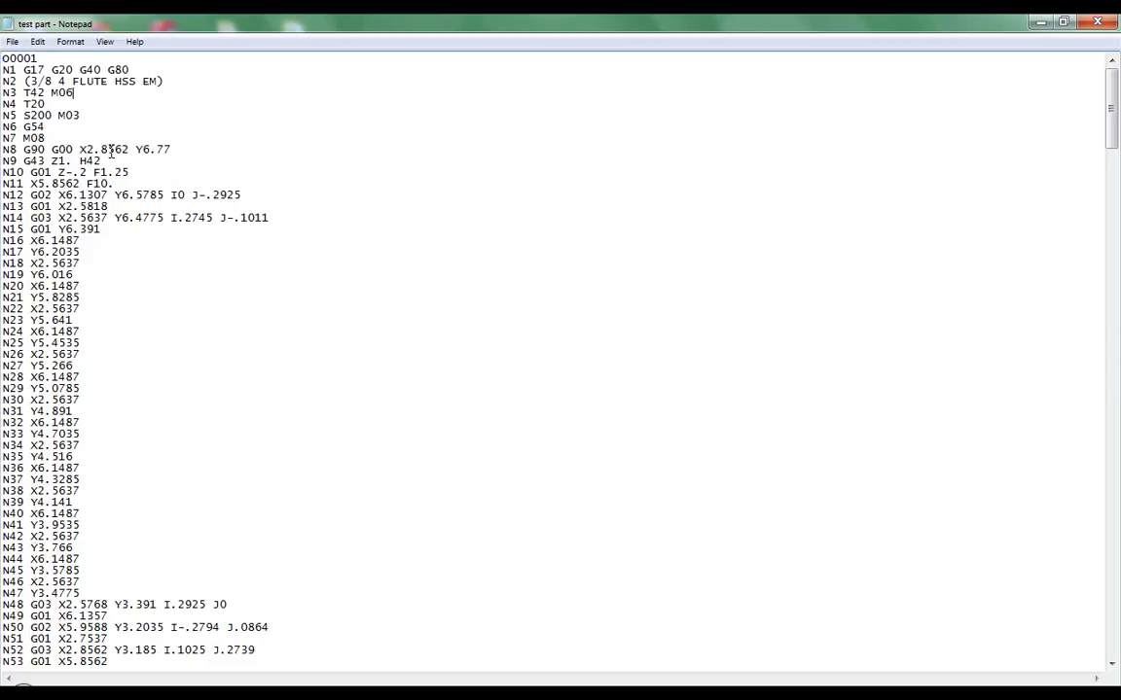
drag(31, 115, 59, 115)
click(74, 93)
drag(30, 104, 46, 103)
click(90, 91)
- Return to the EControl syntax editor and open GENERAL.LIB from the Posts folder, using the Teksoft Posts file type
key(alt+Tab)
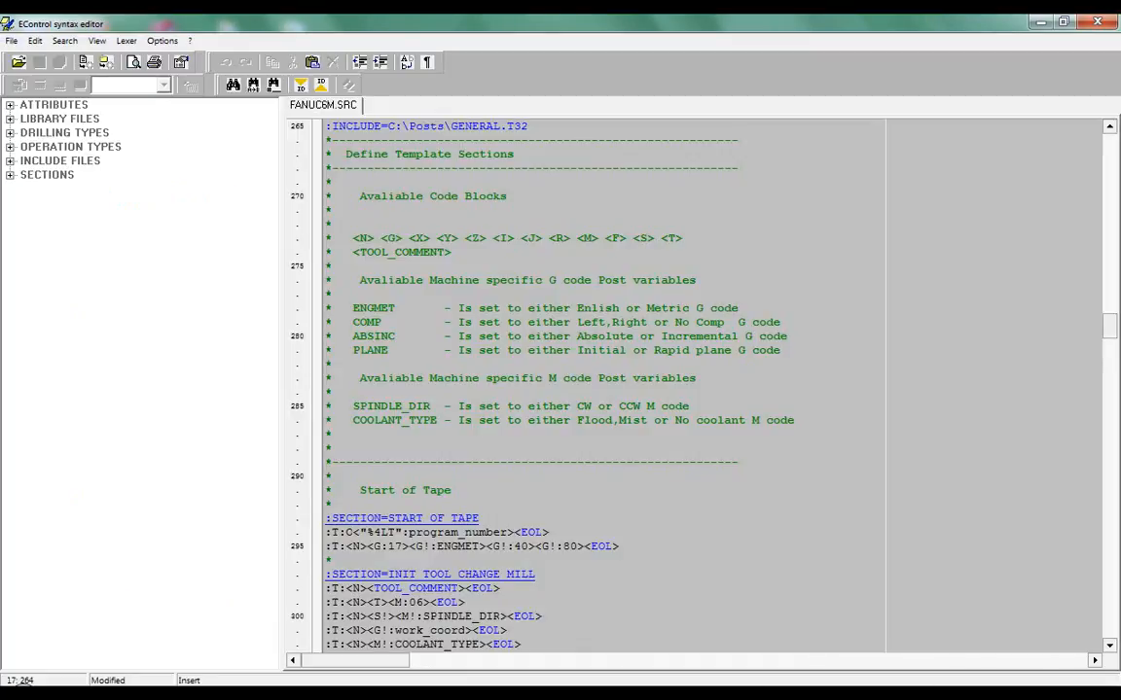
click(18, 64)
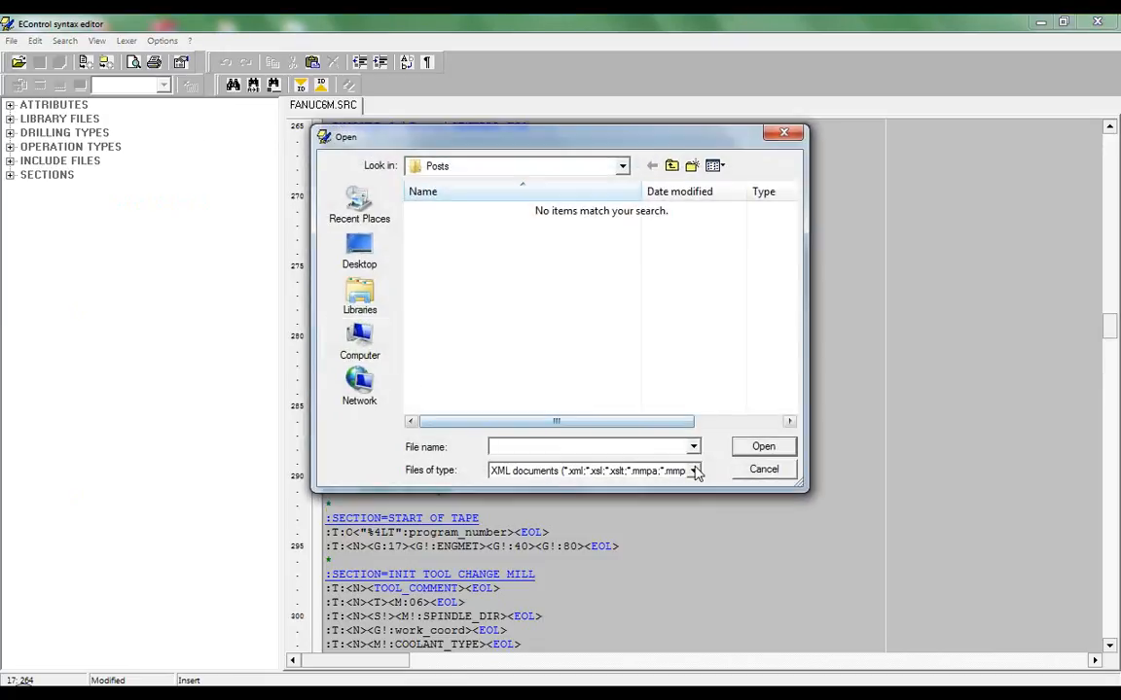
click(695, 471)
click(671, 503)
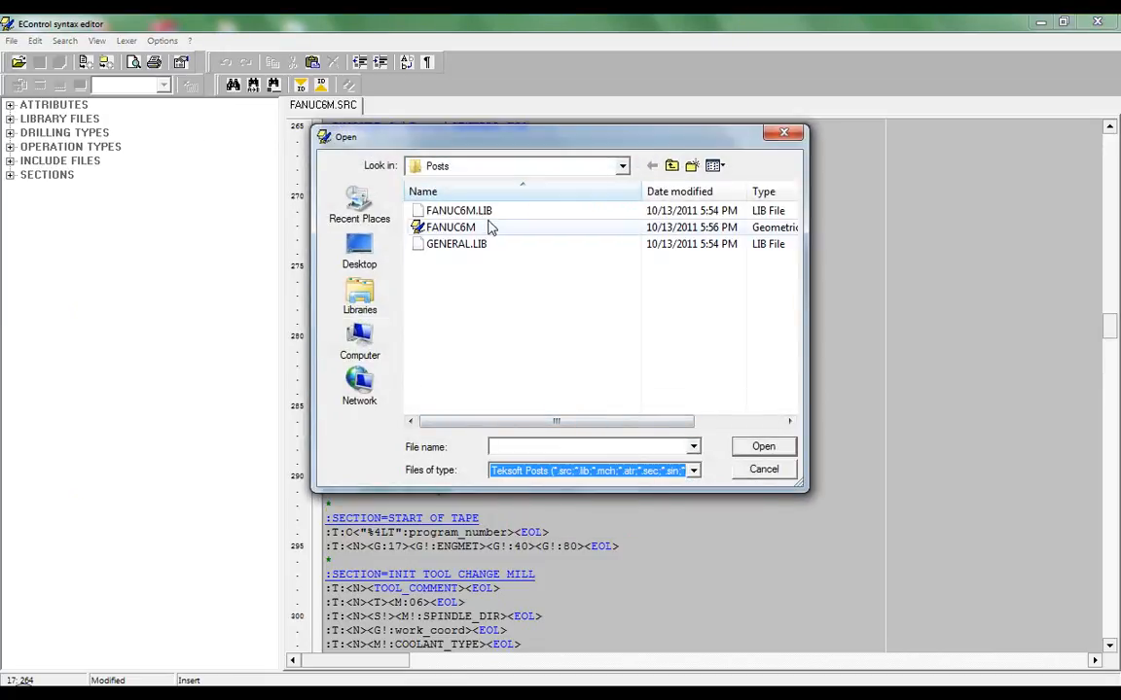
click(461, 248)
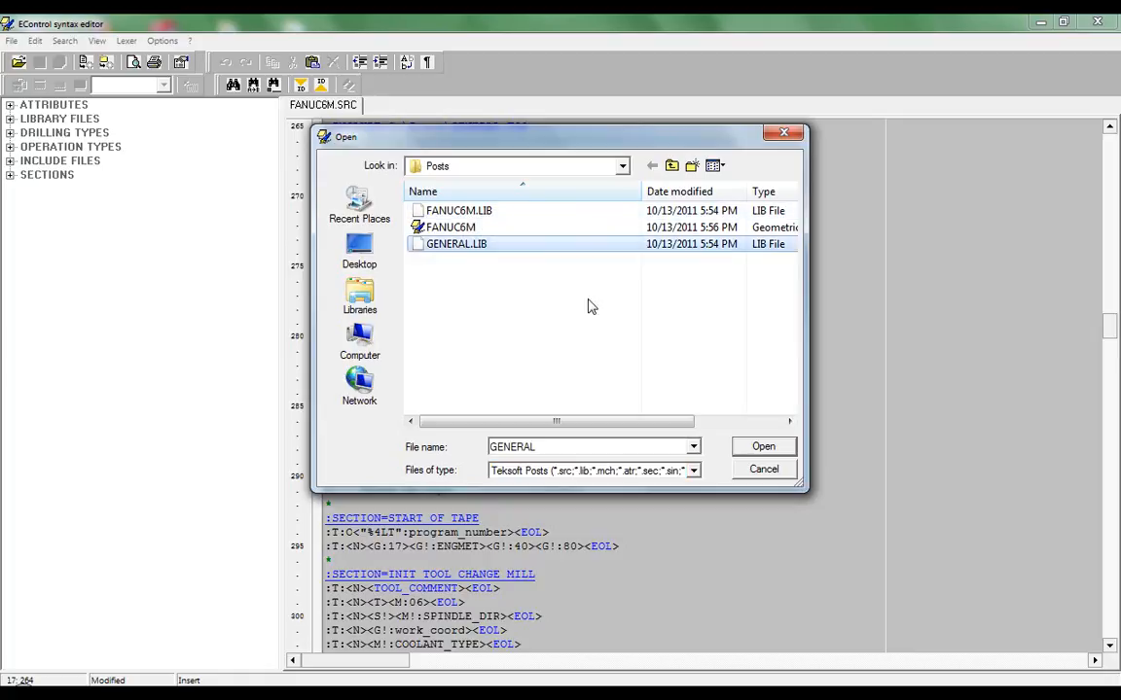
click(756, 447)
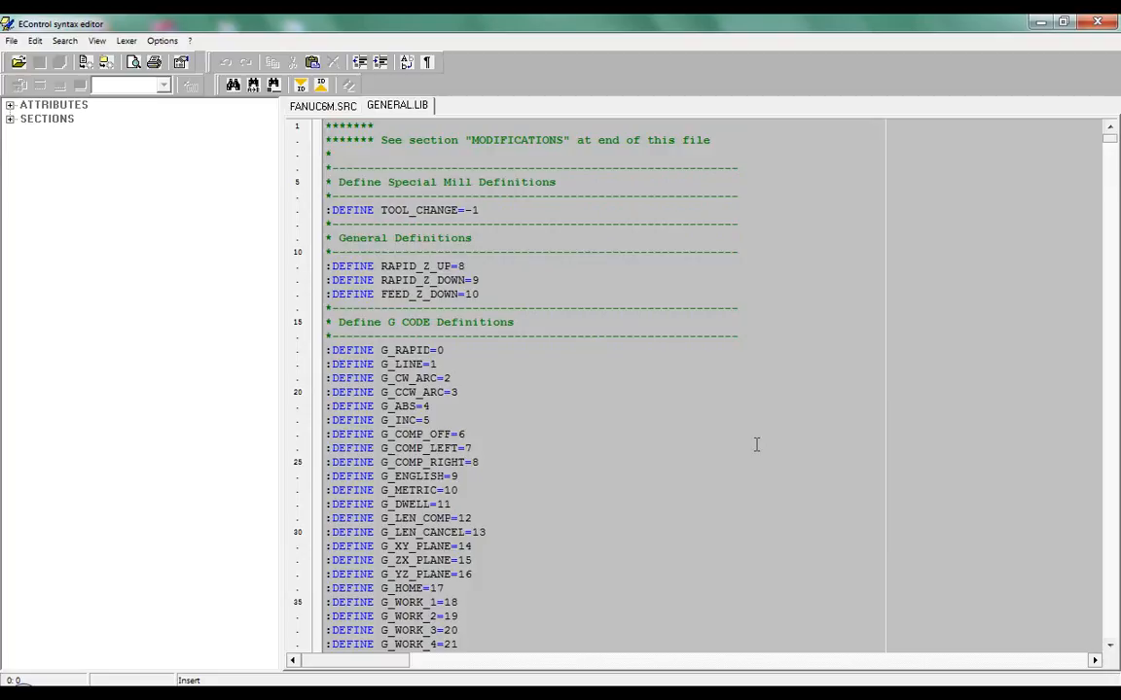
- Look through the attribute names defined in GENERAL.LIB and collapse their list again
click(9, 103)
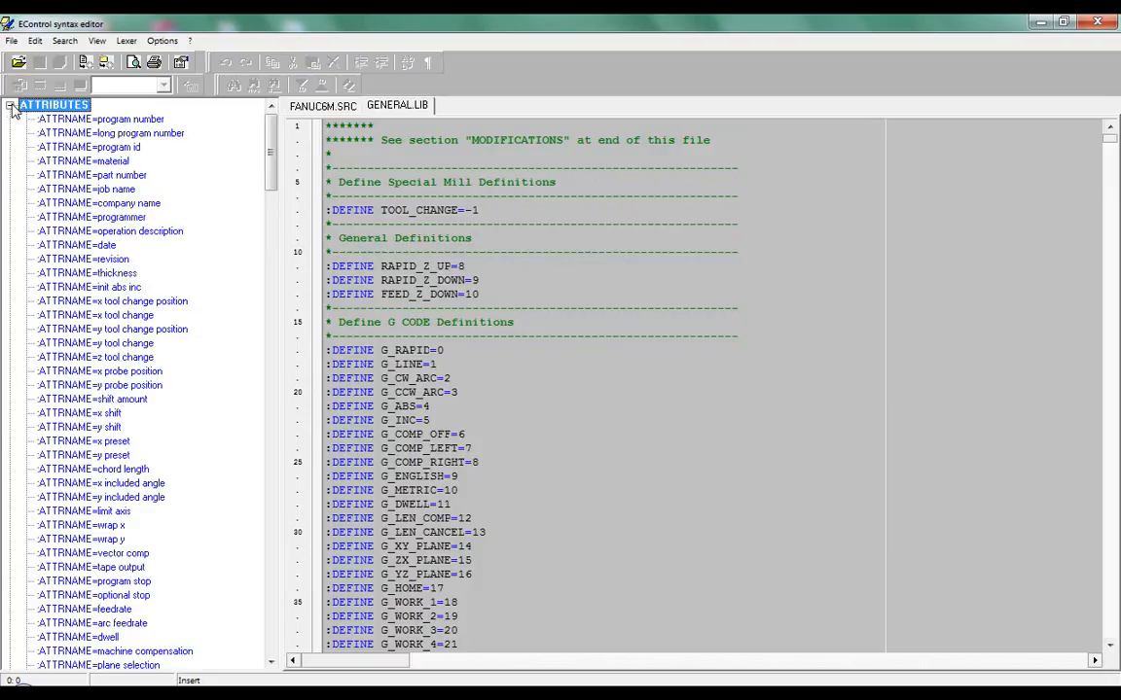
drag(271, 176, 309, 236)
scroll(98, 175, up, 5)
click(10, 105)
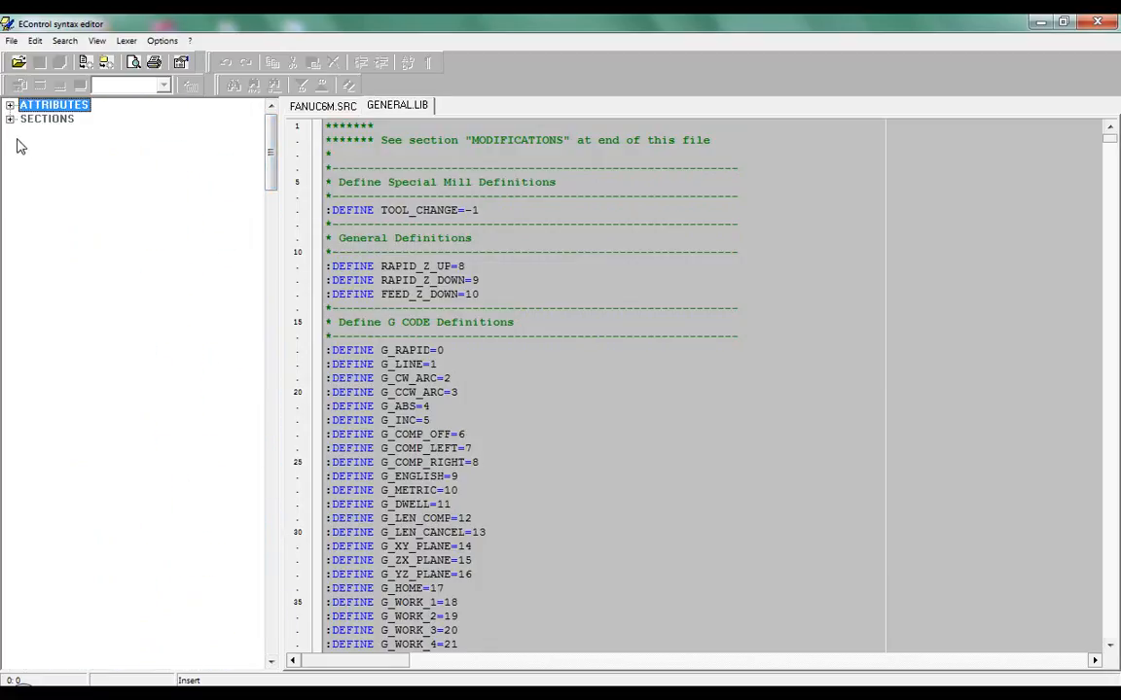
- Add a dashed comment separator line directly after the "using work coord" attribute block in GENERAL.LIB
click(10, 119)
mouse_move(270, 146)
mouse_down()
mouse_move(265, 547)
mouse_move(273, 137)
mouse_up()
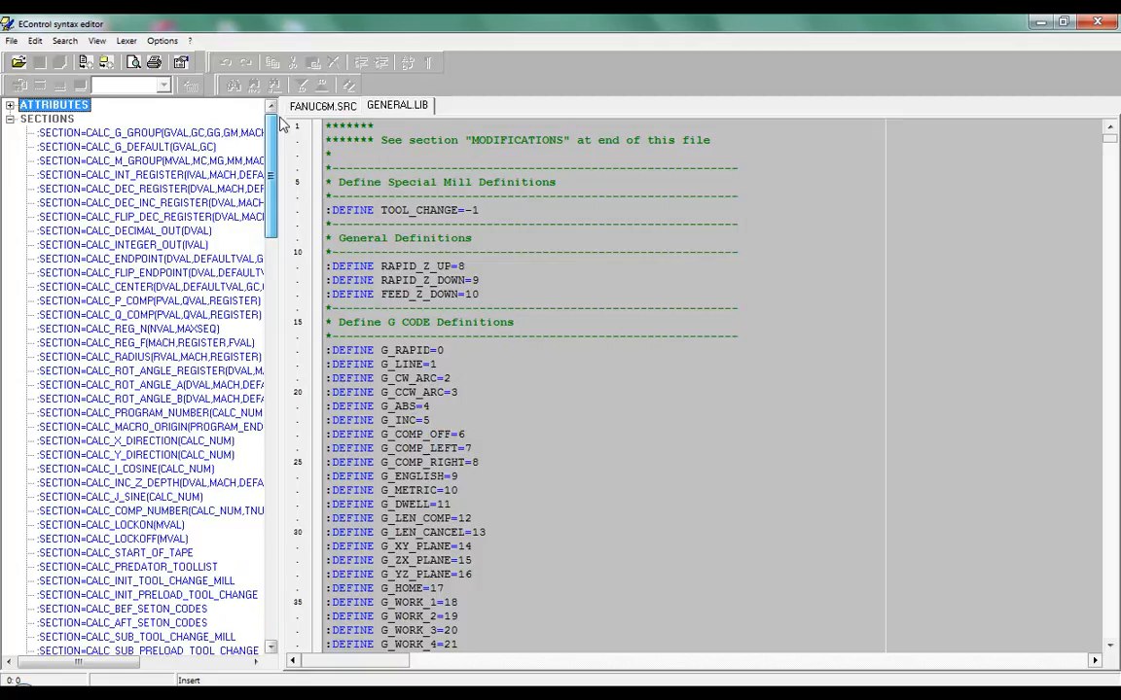
click(9, 118)
click(10, 104)
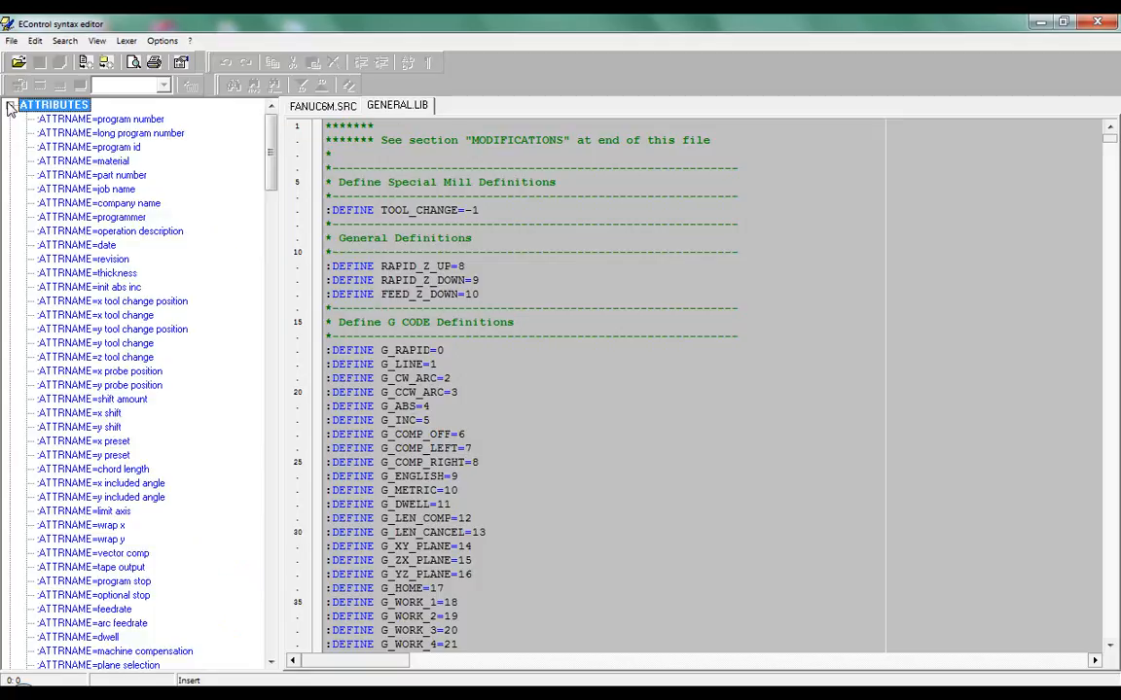
drag(271, 161, 271, 231)
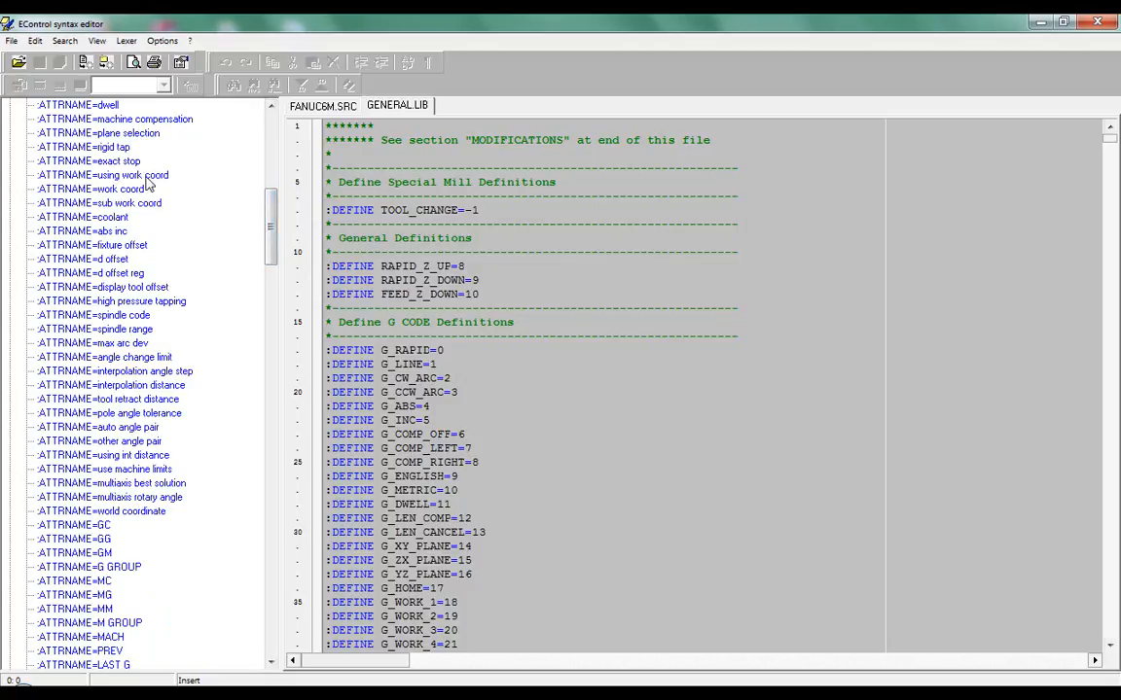
double_click(123, 177)
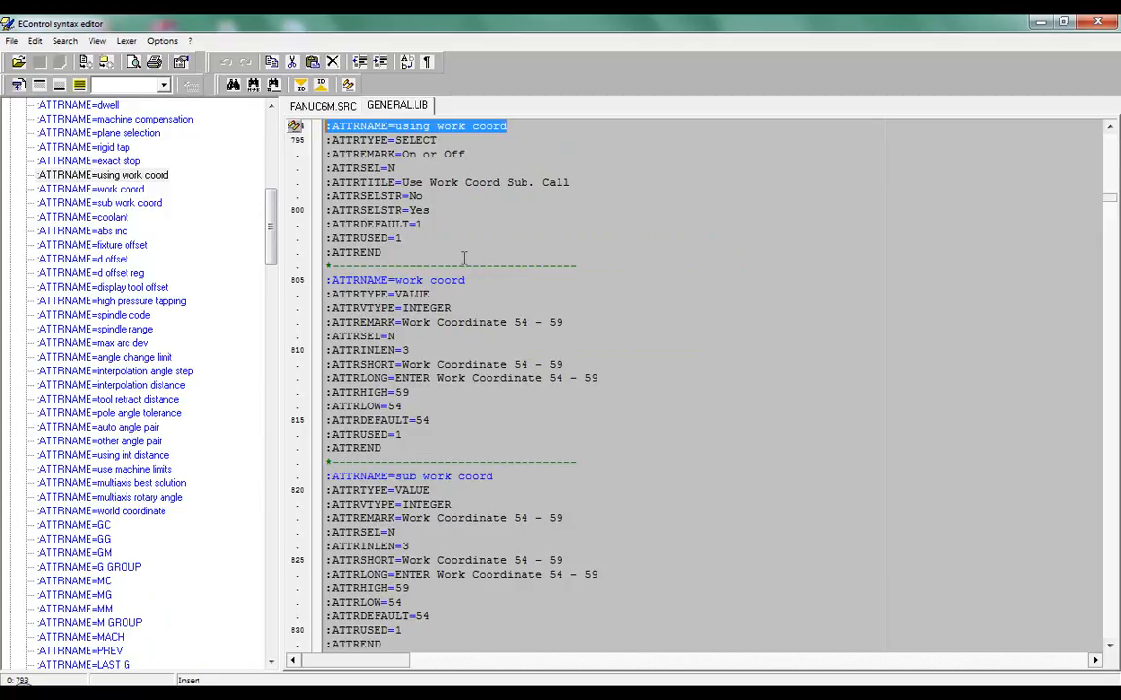
click(417, 253)
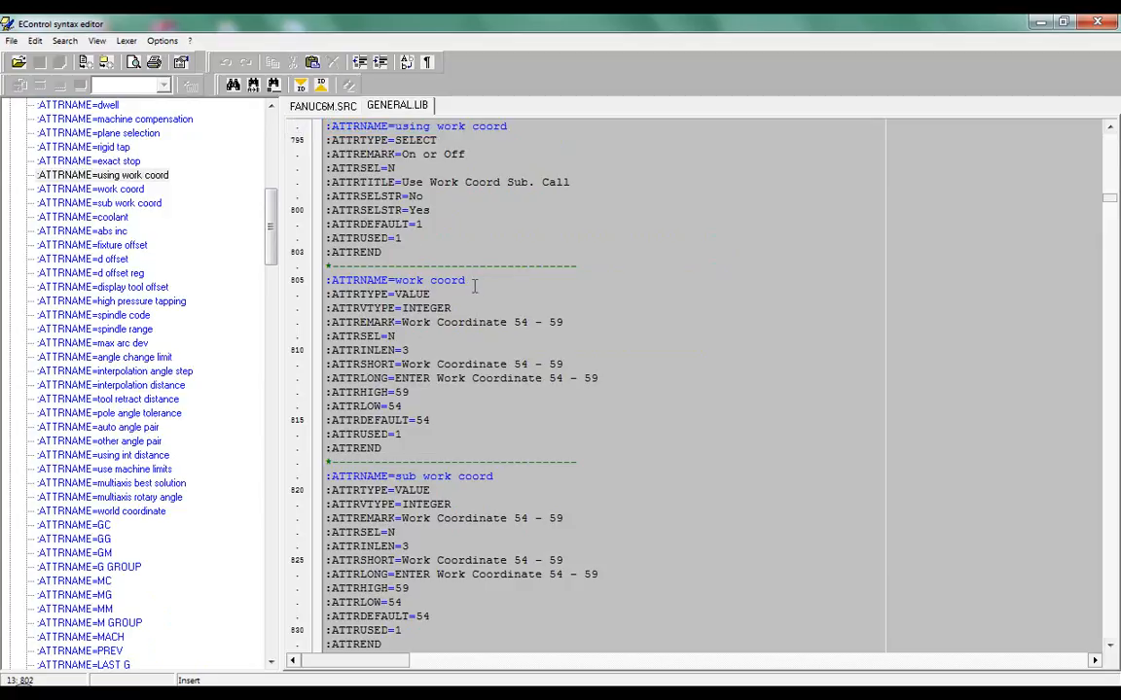
key(Return)
text(*----------------------------------)
key(Return)
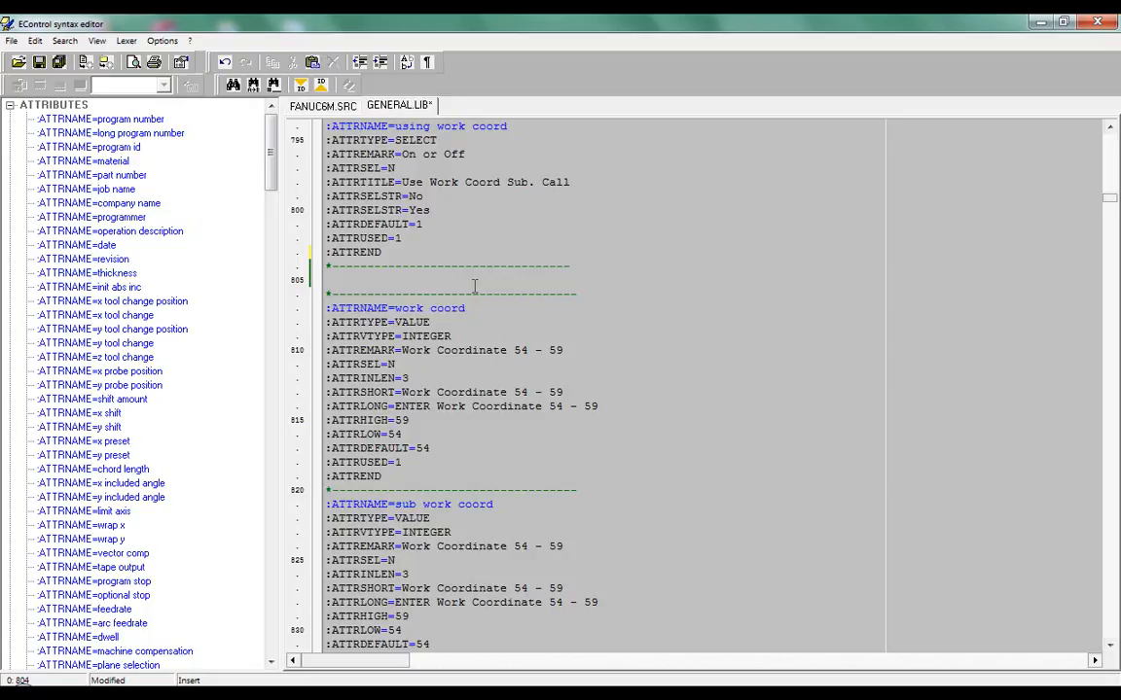
- Start a new attribute below the separator with :ATTRNAME=highspeed, :ATTRTYPE=SELECT and :ATTREMARK=High Speed Machining
text(:ATTRNAME=)
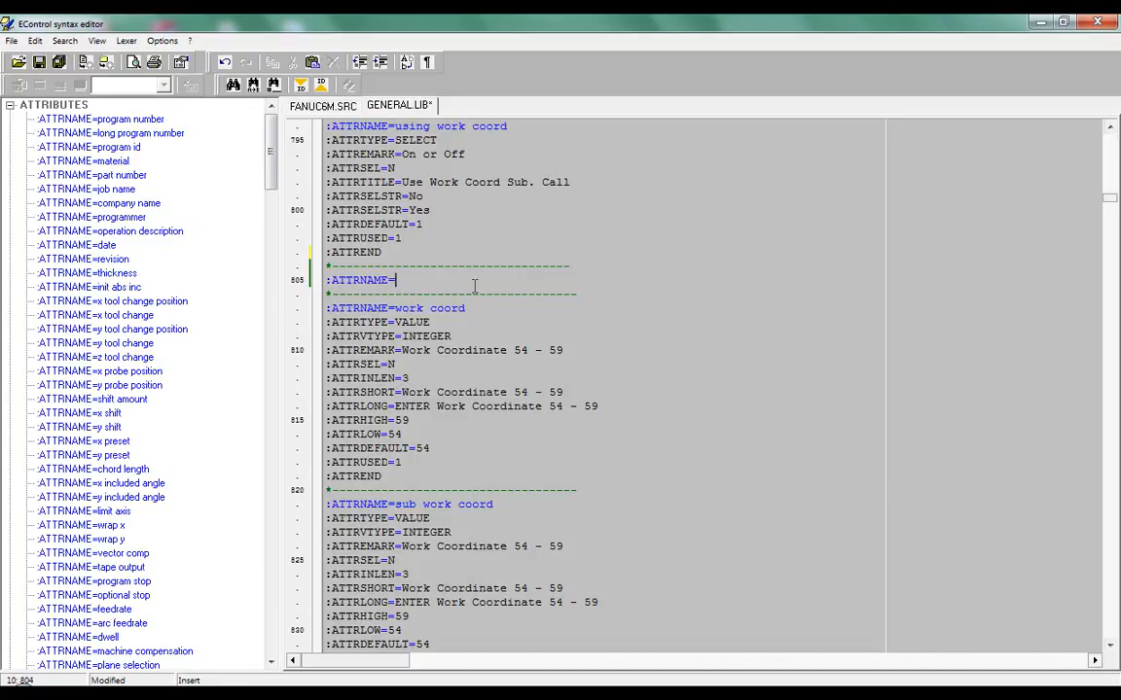
text(highspeed)
key(Return)
text(:)
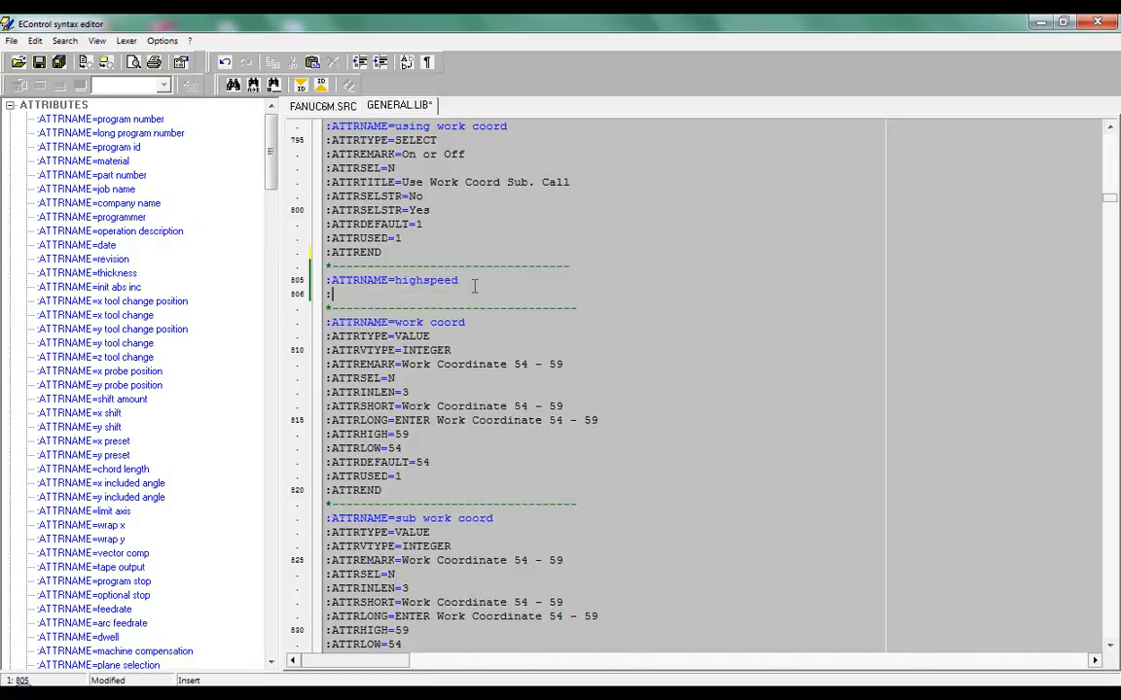
text(ATTRTYPE=SELECT)
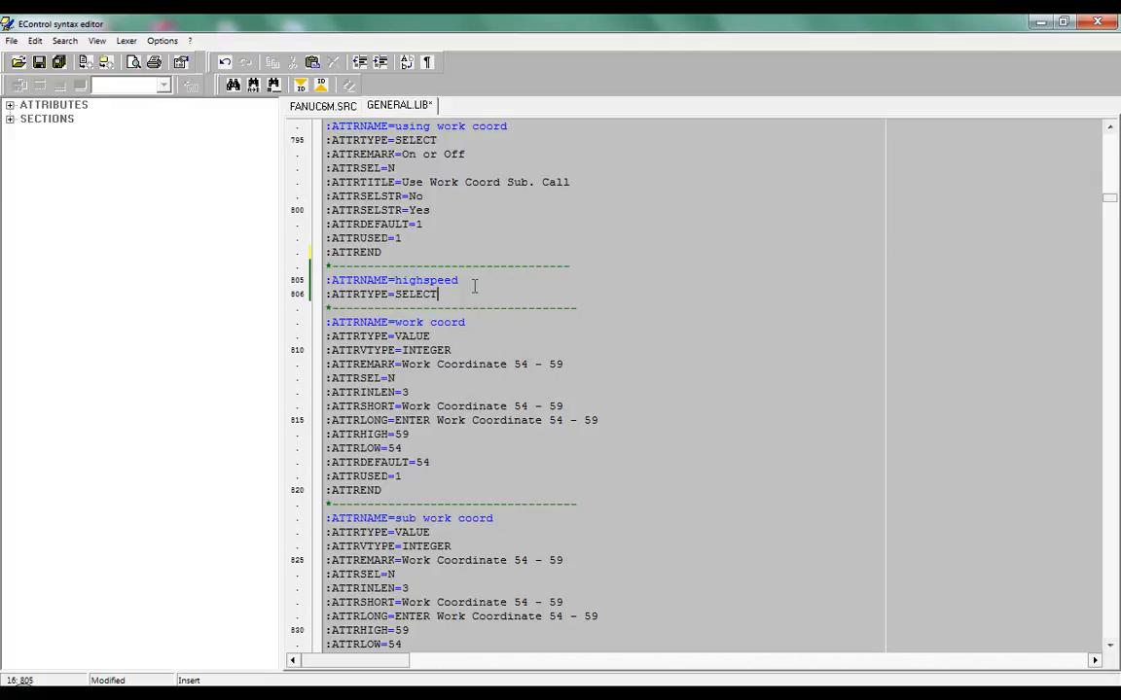
key(Return)
text(:)
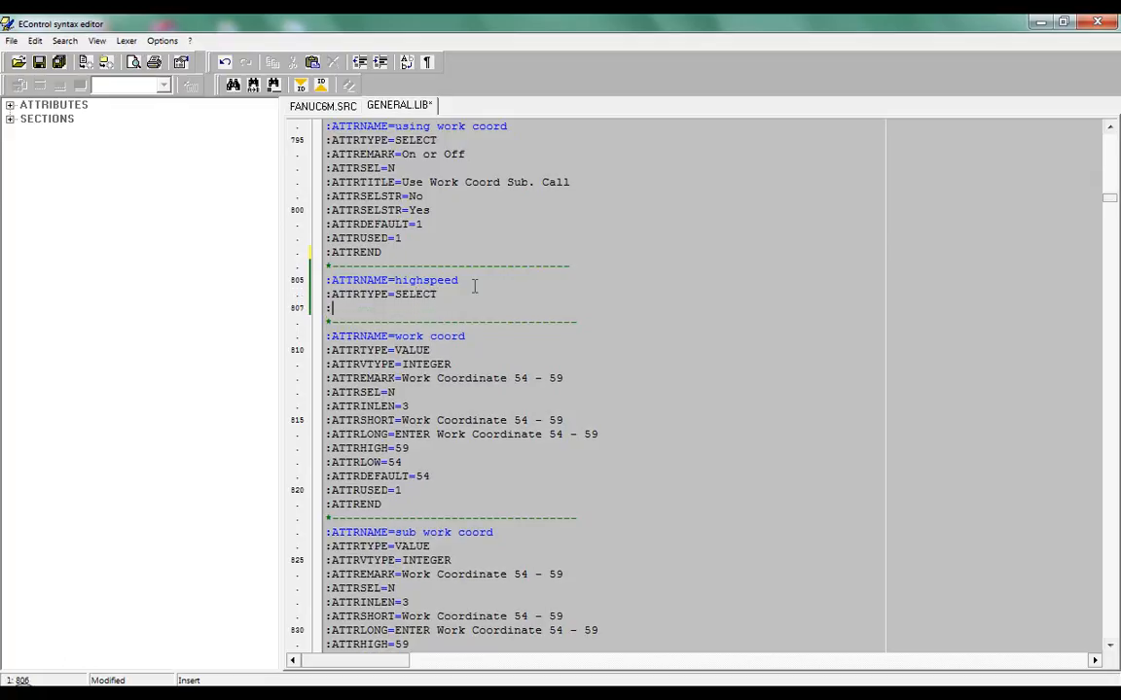
text(ATTREMARK=High Speed Machining)
key(Return)
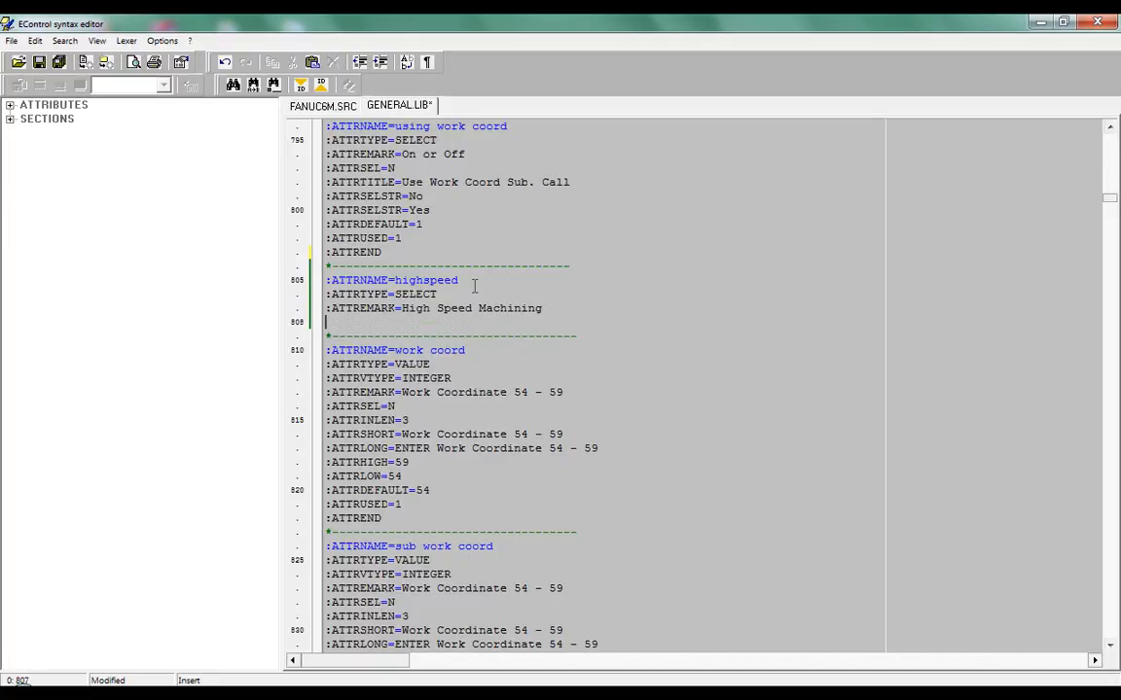
- Add the lines :ATTRSEL=N and :ATTRTITLE=SPEED to the highspeed attribute
text(:ATTRSEL=)
text(N)
key(Return)
text(:ATTRTITLE=)
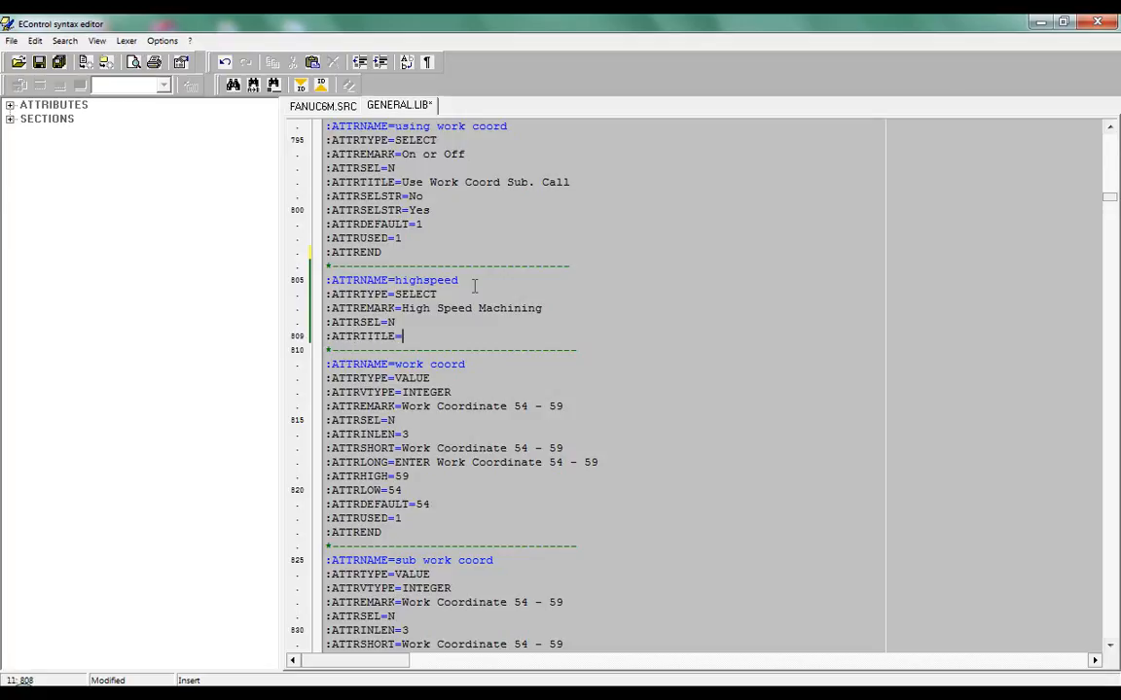
text(SPEED)
key(Return)
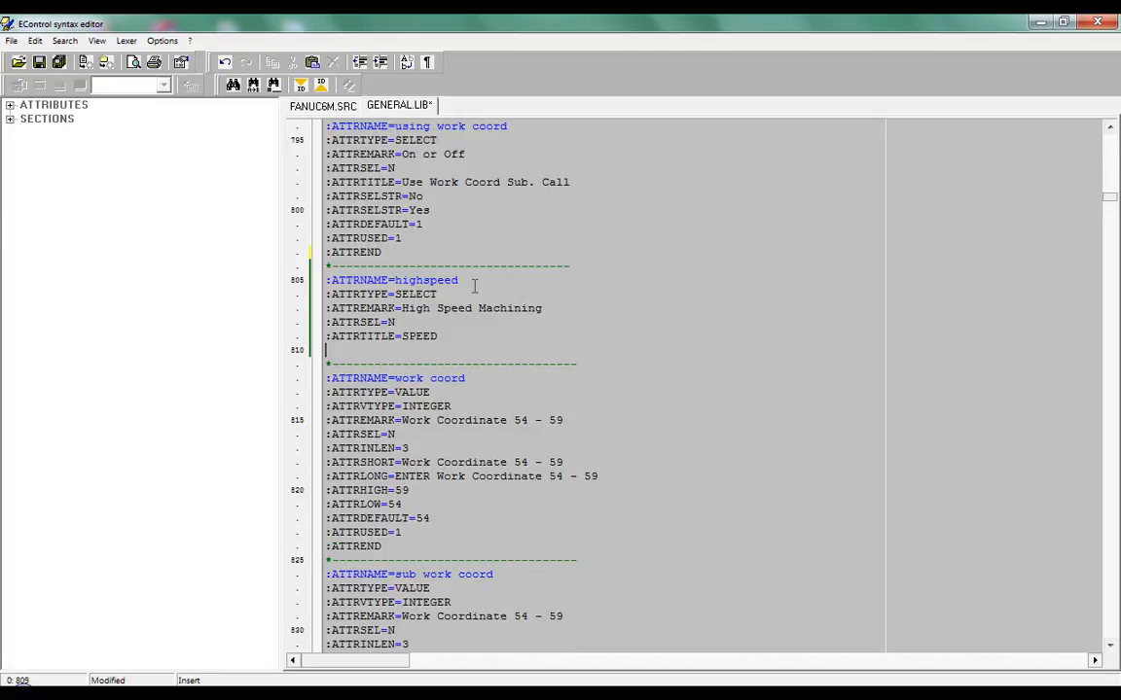
- Give the highspeed attribute two selection options with the lines :ATTRSELSTR=OFF and :ATTRSELSTR=HighSpeed
text(:ATTRSELSTR)
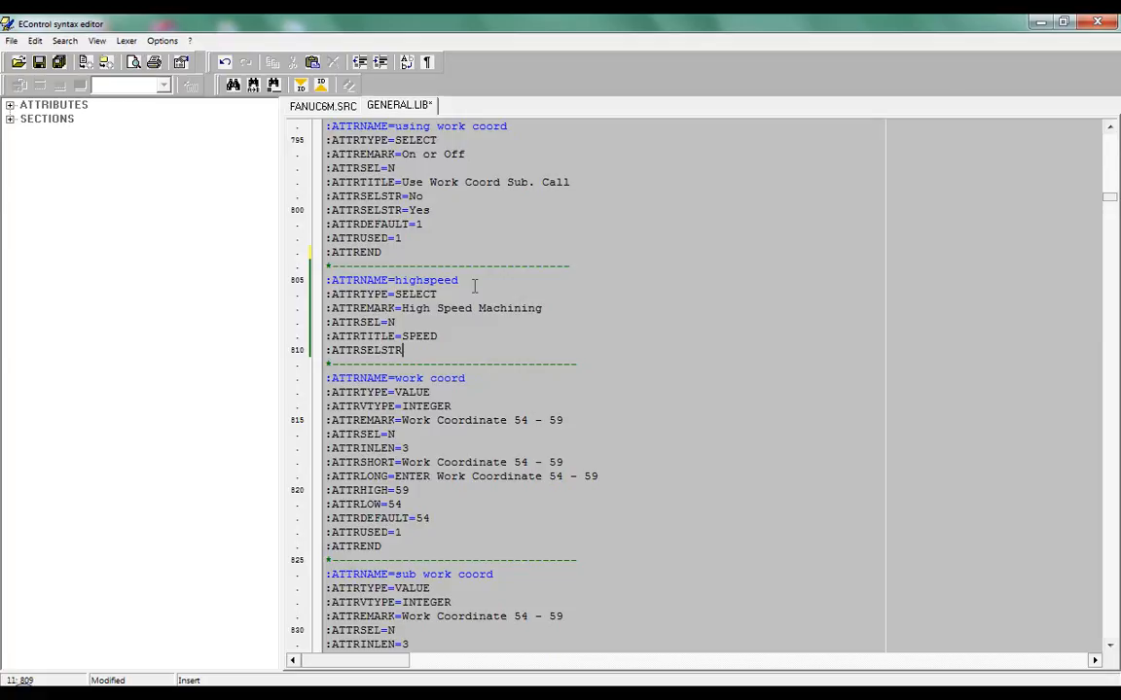
text(=Off)
key(BackSpace)
key(BackSpace)
text(FF)
key(Return)
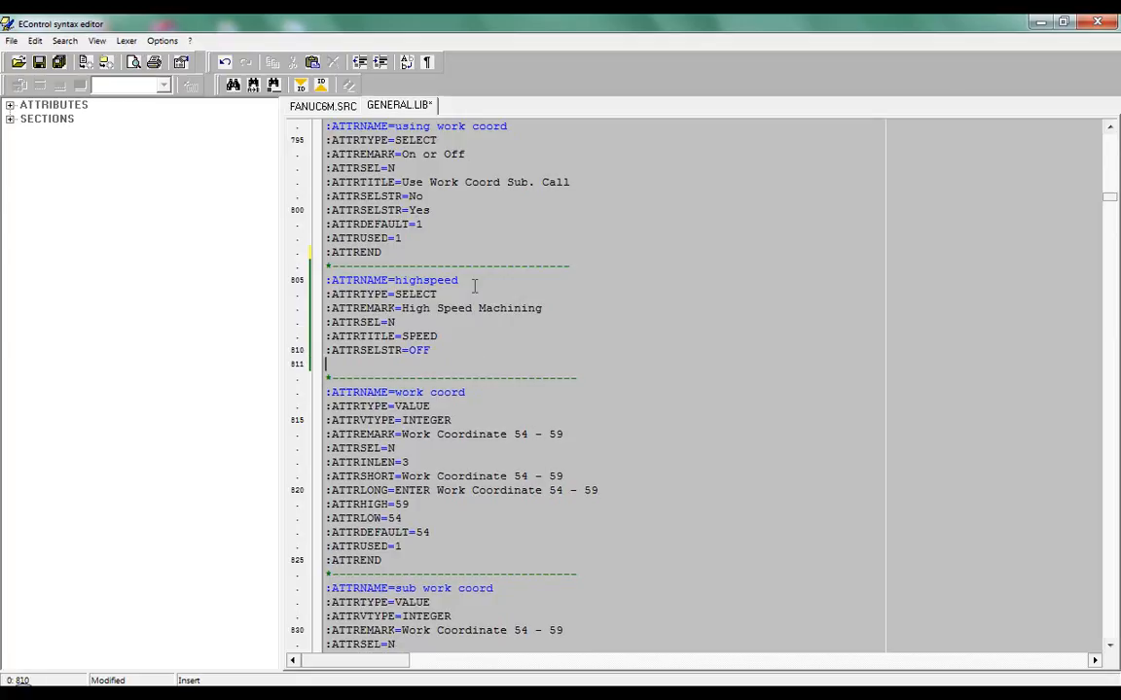
text(:ATTRSELSTR)
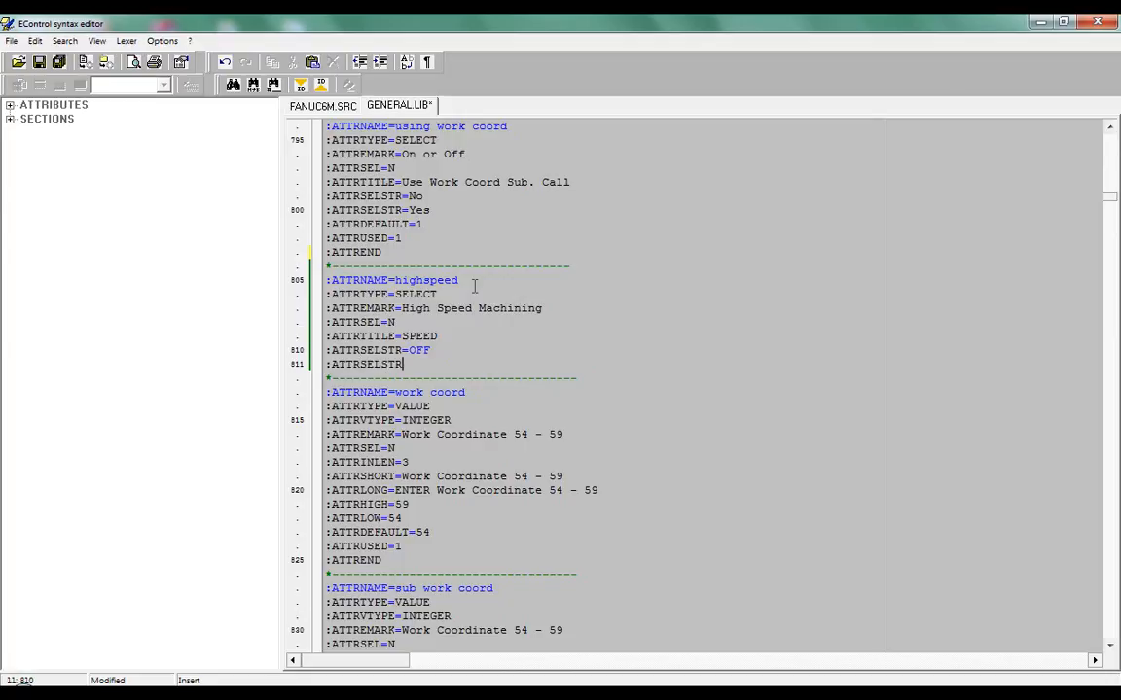
text(=HighSpeed)
double_click(417, 350)
click(475, 364)
double_click(475, 364)
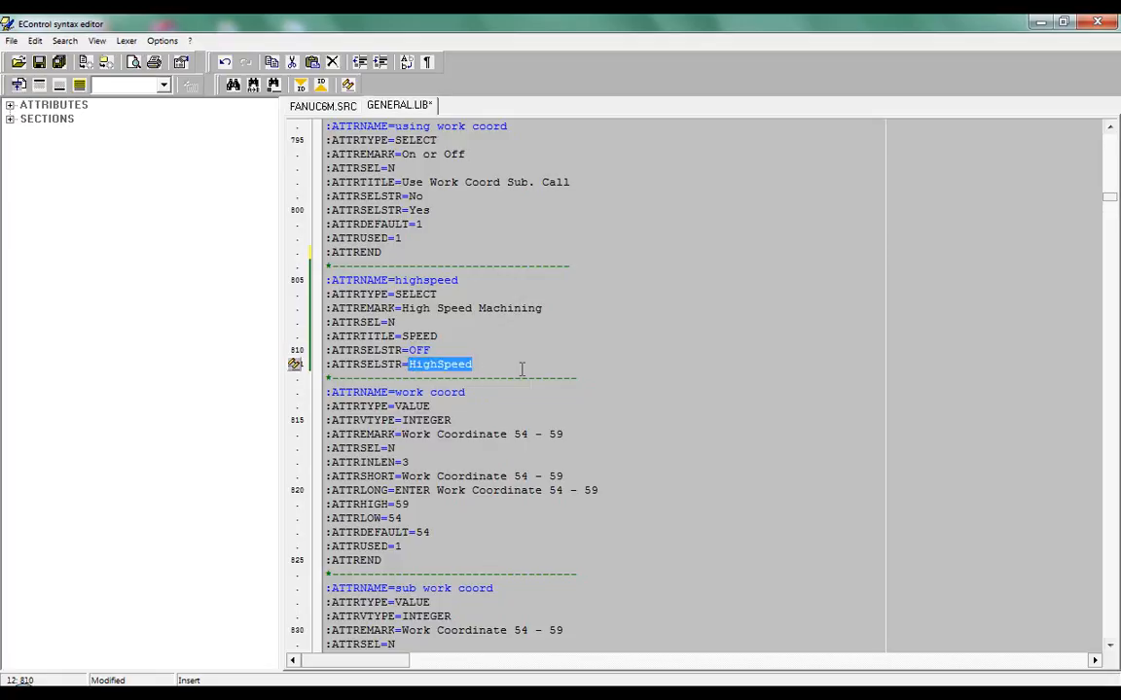
click(475, 363)
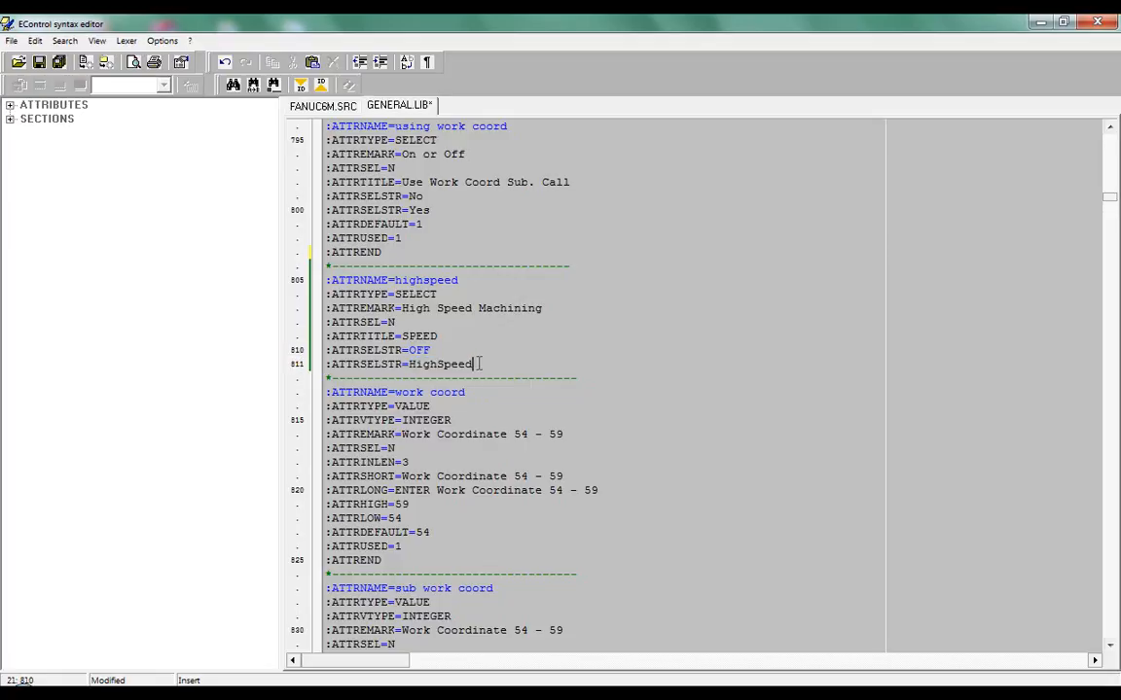
- Set the highspeed attribute's default selection with the line :ATTRDEFAULT=1
key(Return)
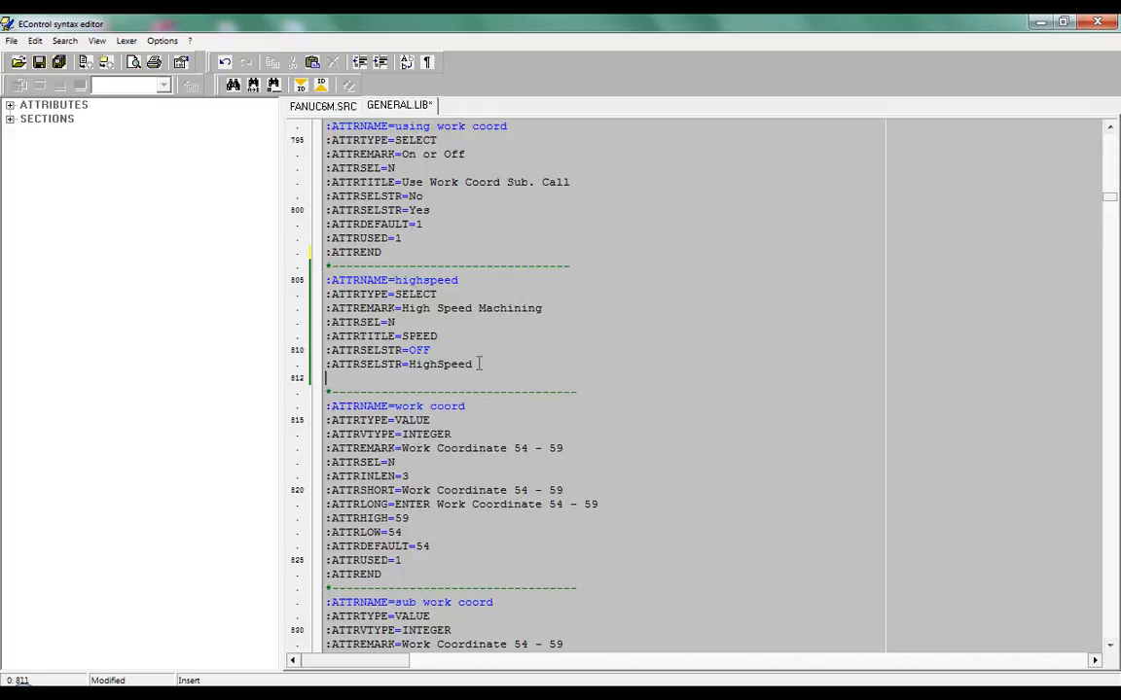
text(:ATTRDEFAULT)
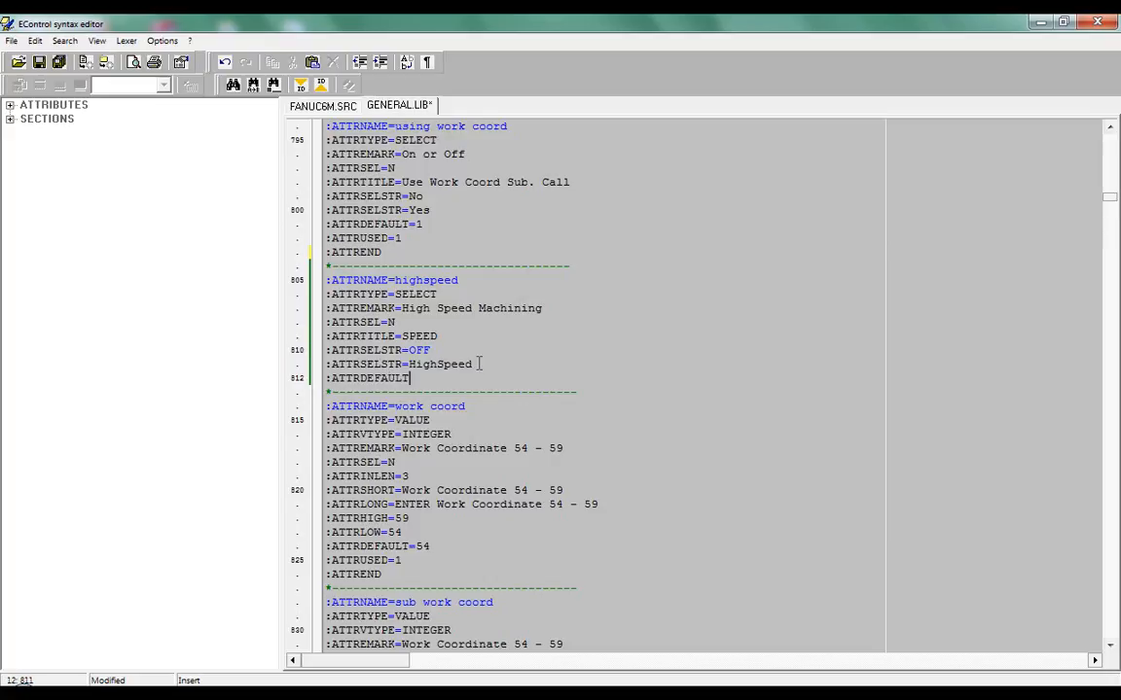
text(=1)
key(Up)
key(Up)
key(End)
key(ctrl+shift+Left)
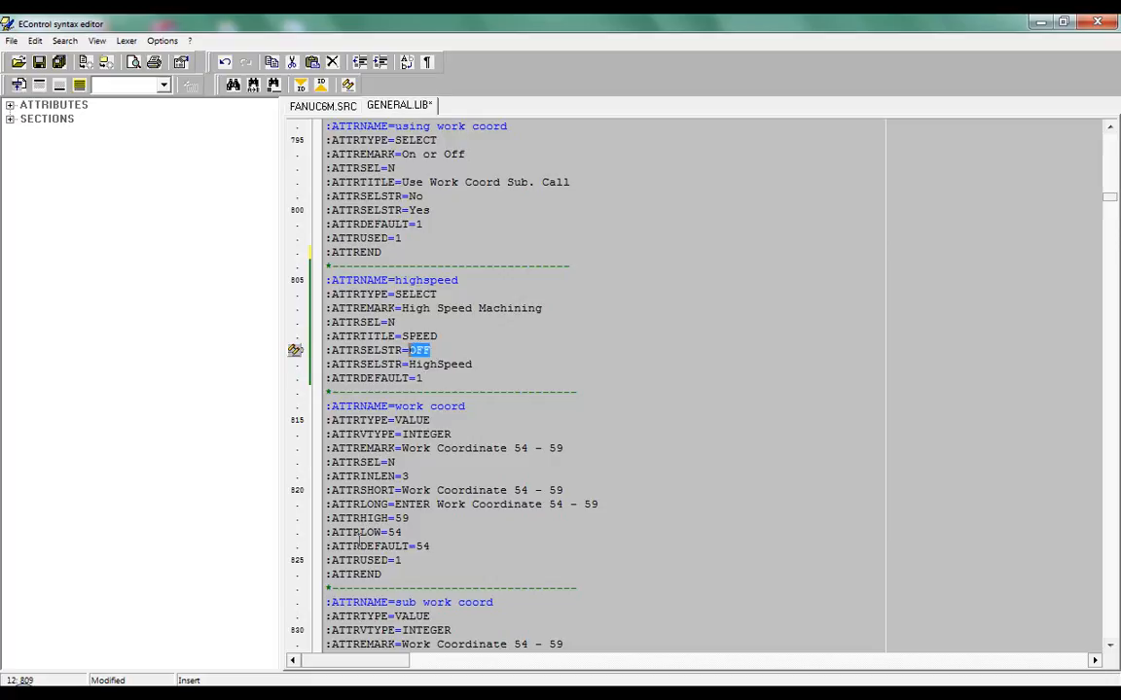
click(433, 378)
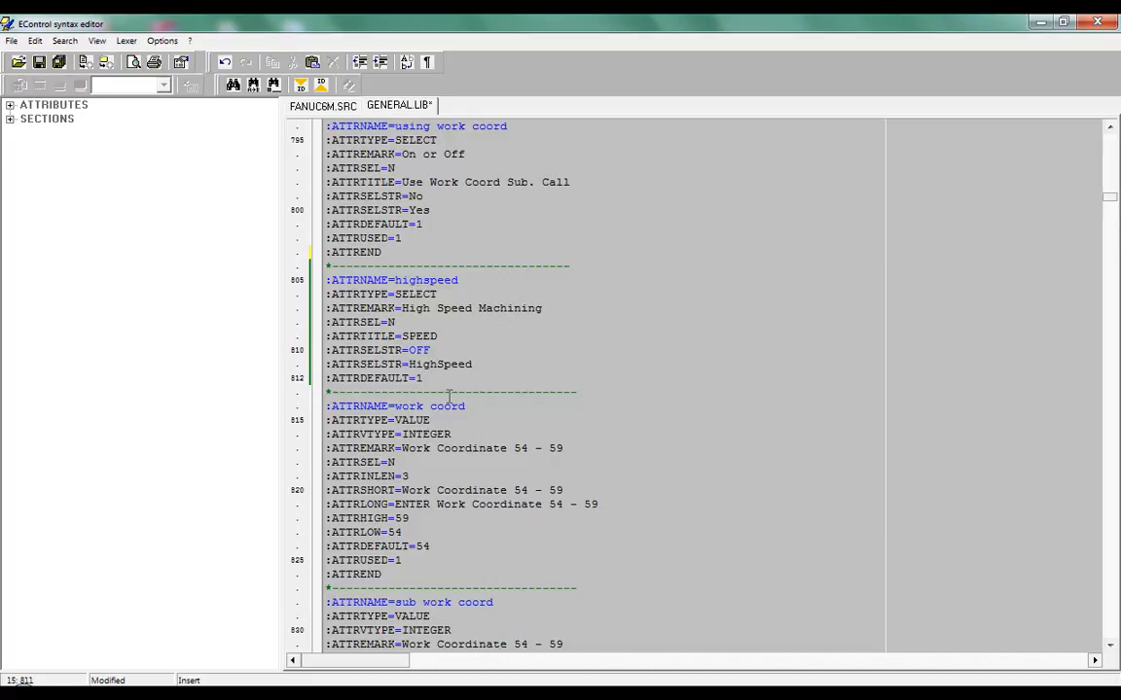
- Complete the highspeed attribute definition with the lines :ATTRUSED=1 and :ATTREND
key(Return)
text(:ATT)
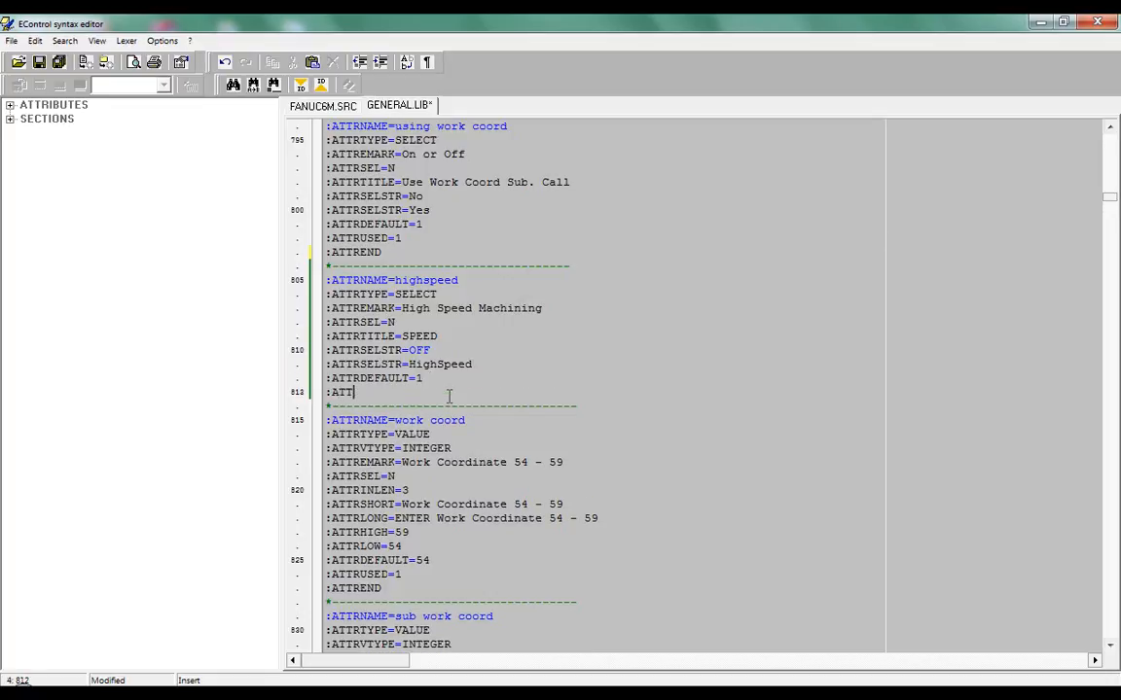
text(RUSED=1)
key(Return)
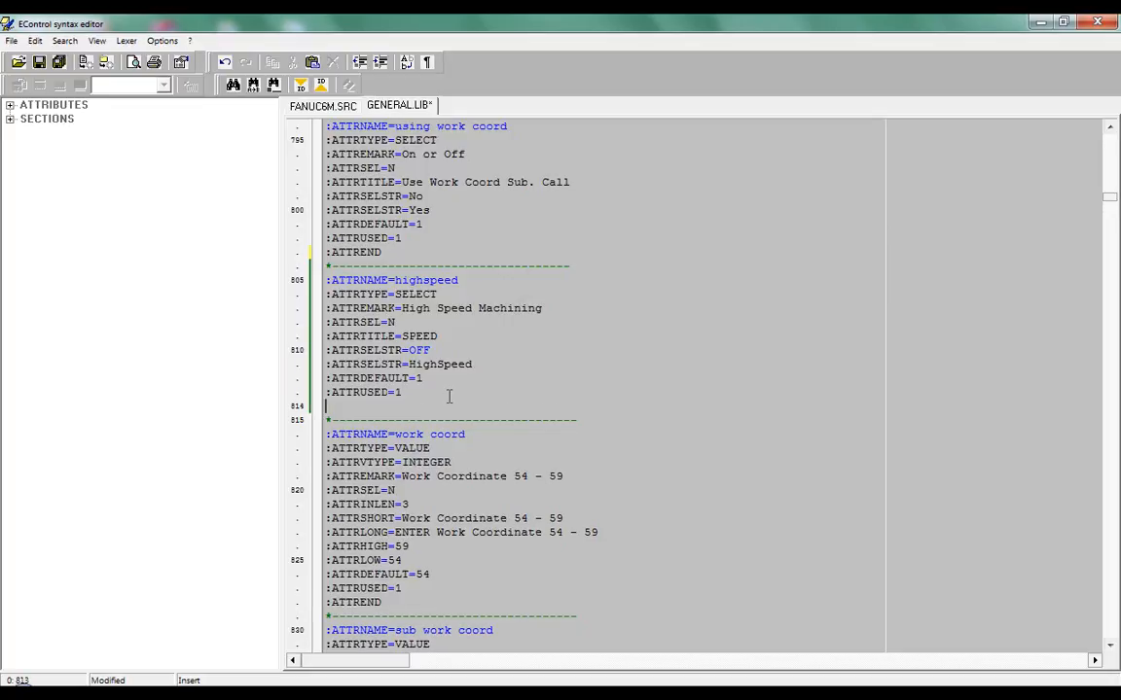
text(:ATTREND)
- In FANUC6M.SRC, add the line :OPERLIST=highspeed after work coord in the MILL_LACE operation
click(305, 106)
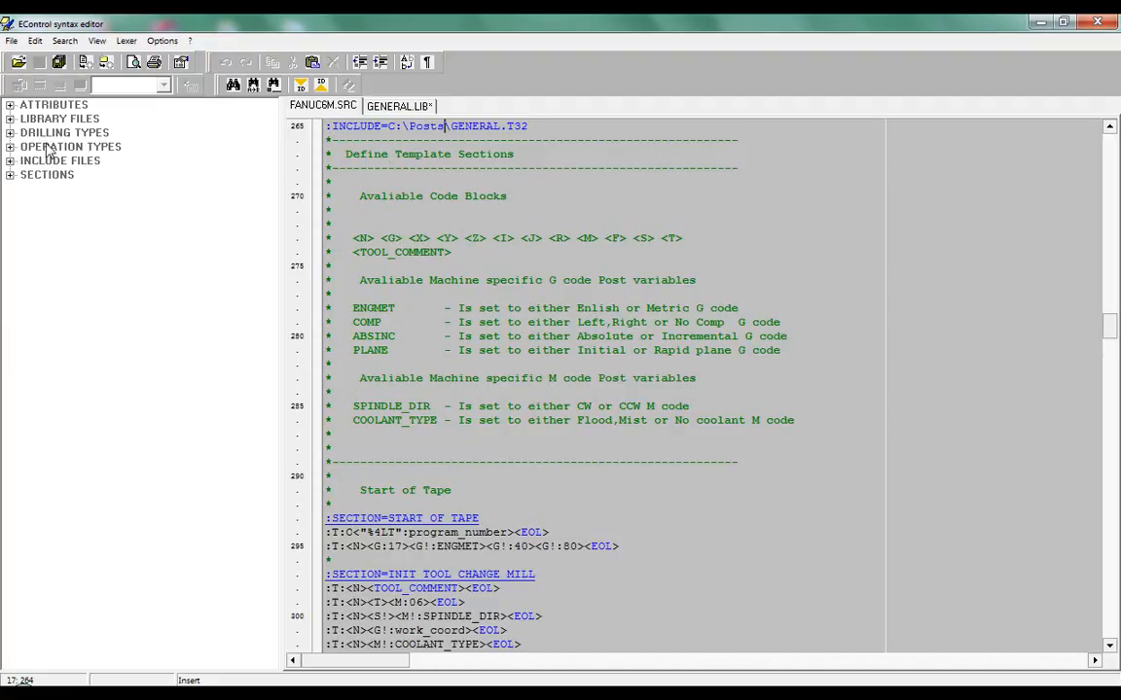
click(10, 147)
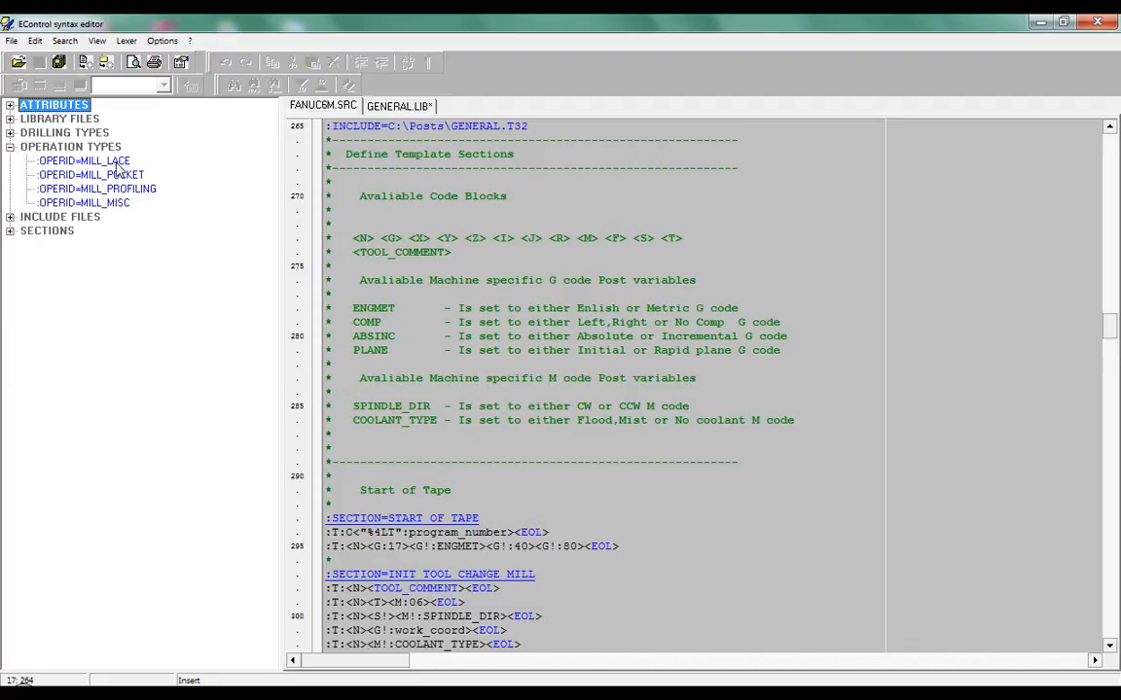
click(9, 132)
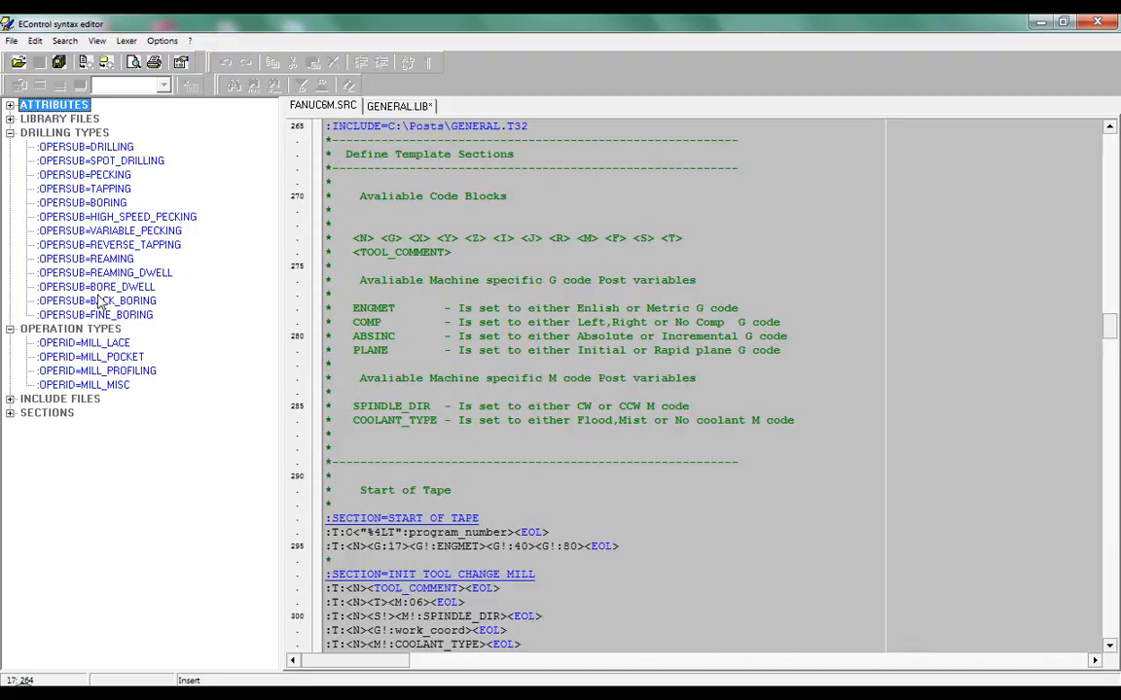
click(10, 132)
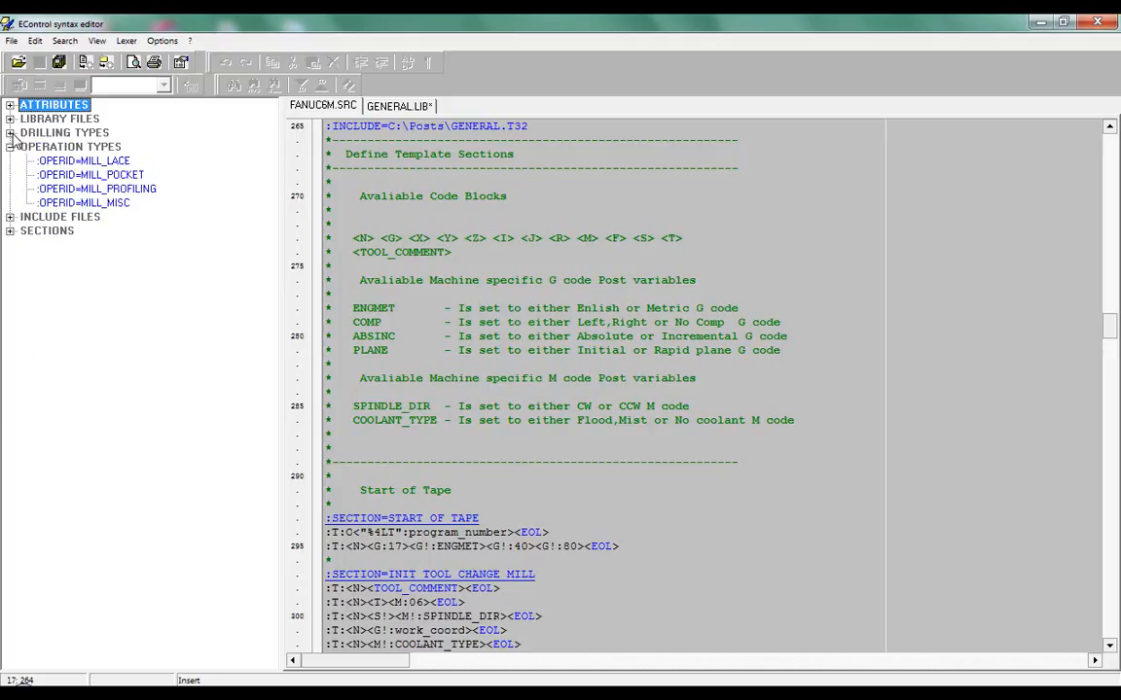
double_click(92, 160)
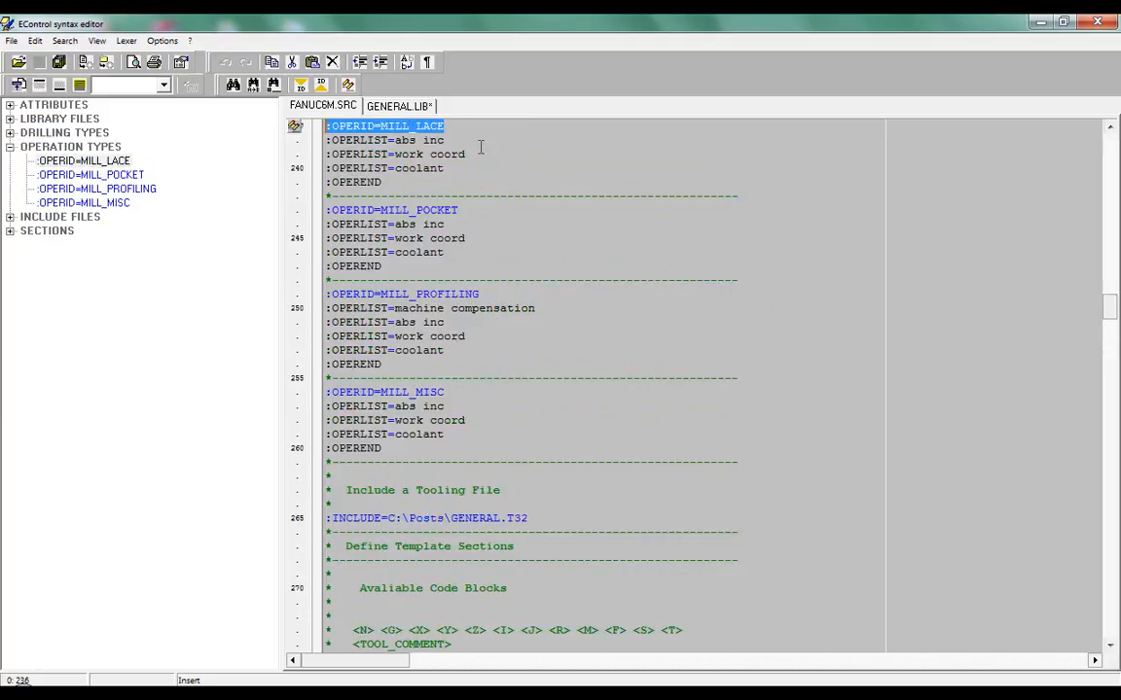
click(510, 154)
key(Return)
text(:OPERLIST)
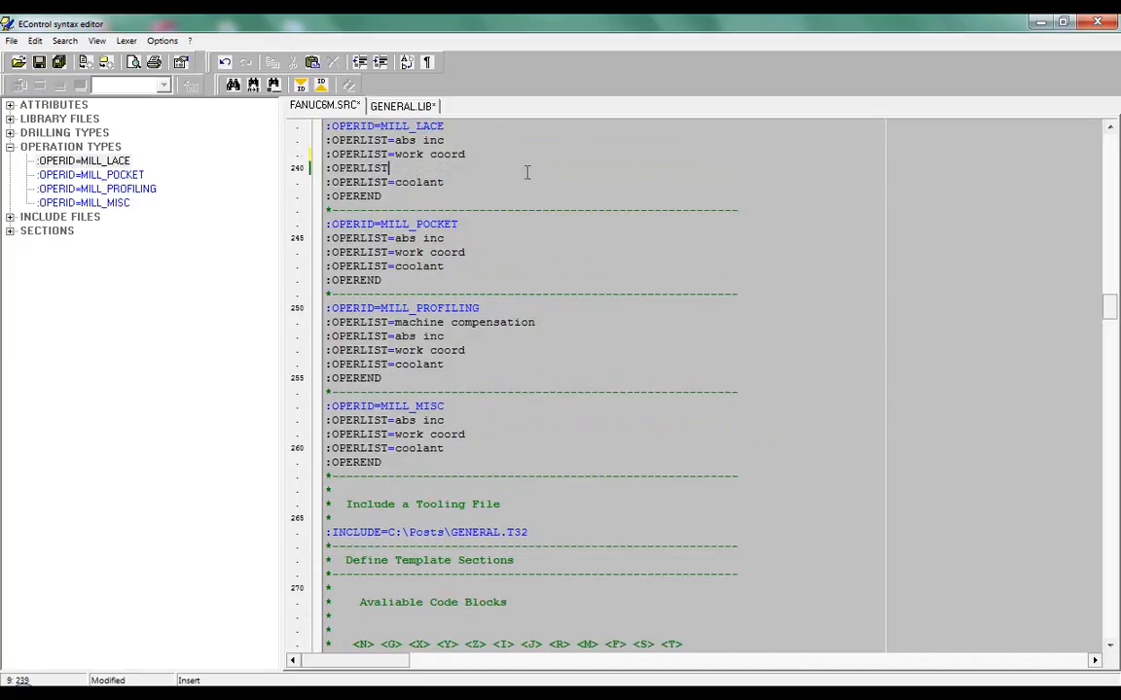
text(=highspeed)
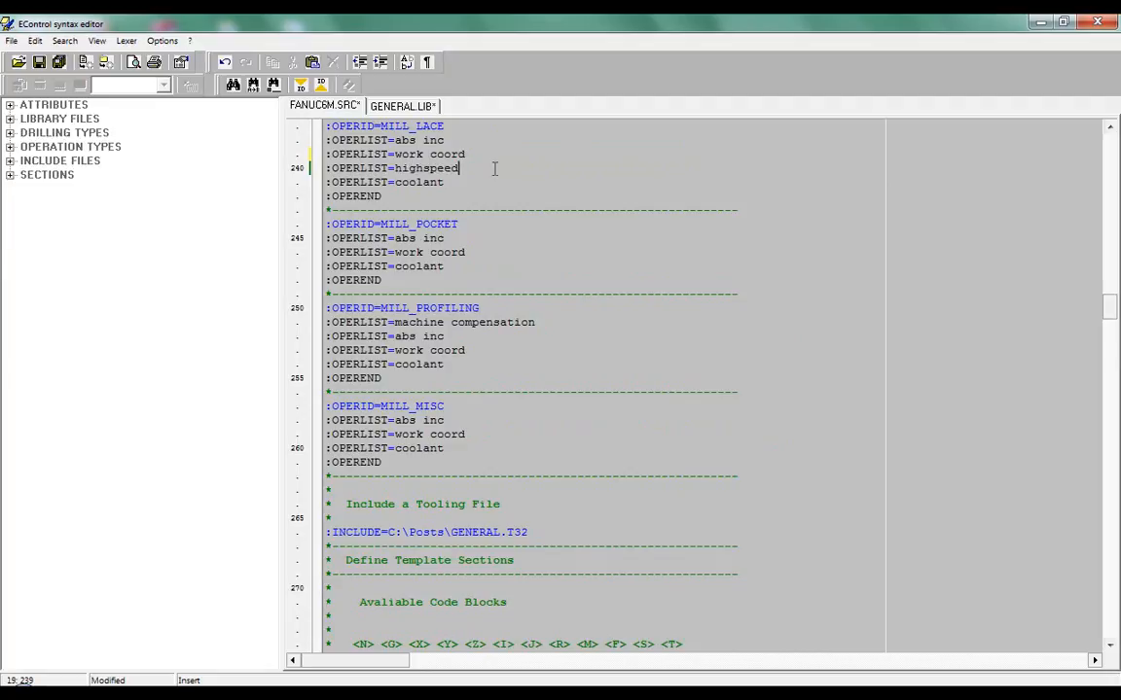
- Copy the :OPERLIST=highspeed line below work coord in the MILL_POCKET, MILL_PROFILING and MILL_MISC operations
drag(466, 169, 327, 168)
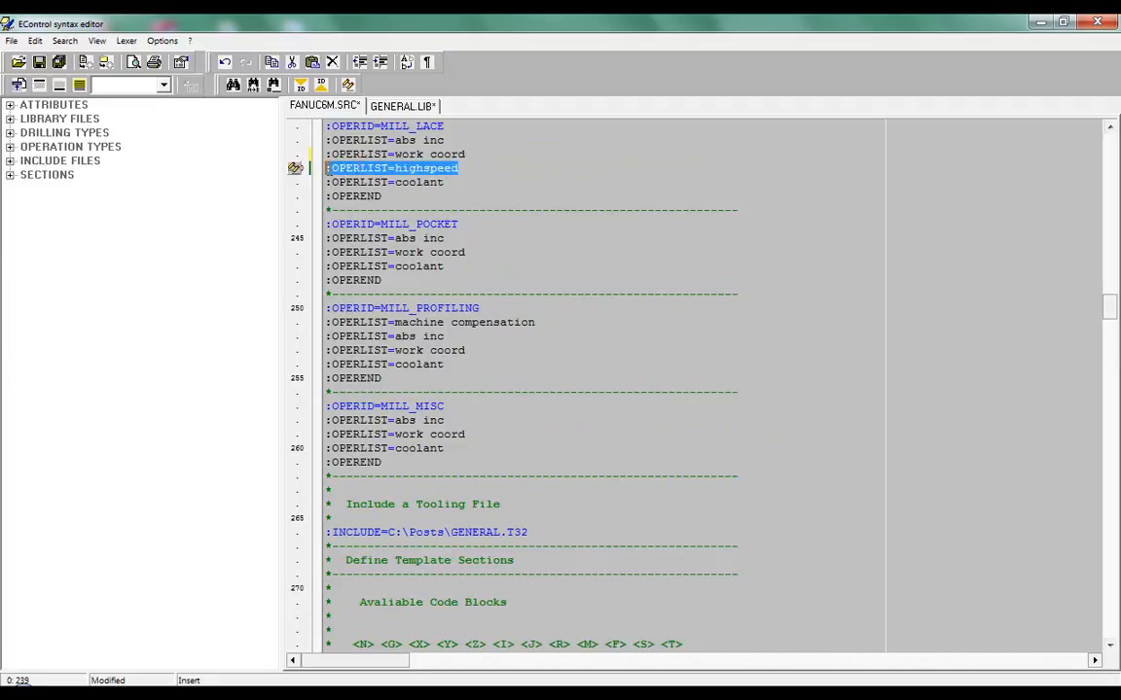
key(ctrl+c)
click(467, 252)
key(Return)
key(ctrl+v)
click(468, 365)
key(Return)
key(ctrl+v)
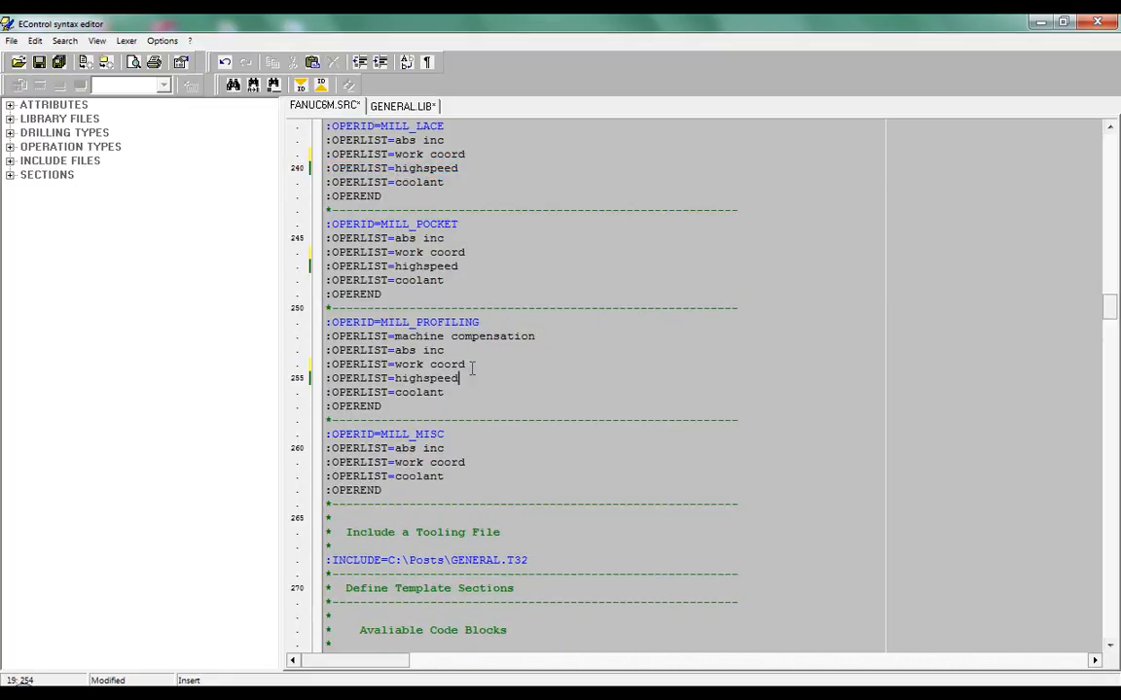
click(470, 463)
key(Return)
key(ctrl+v)
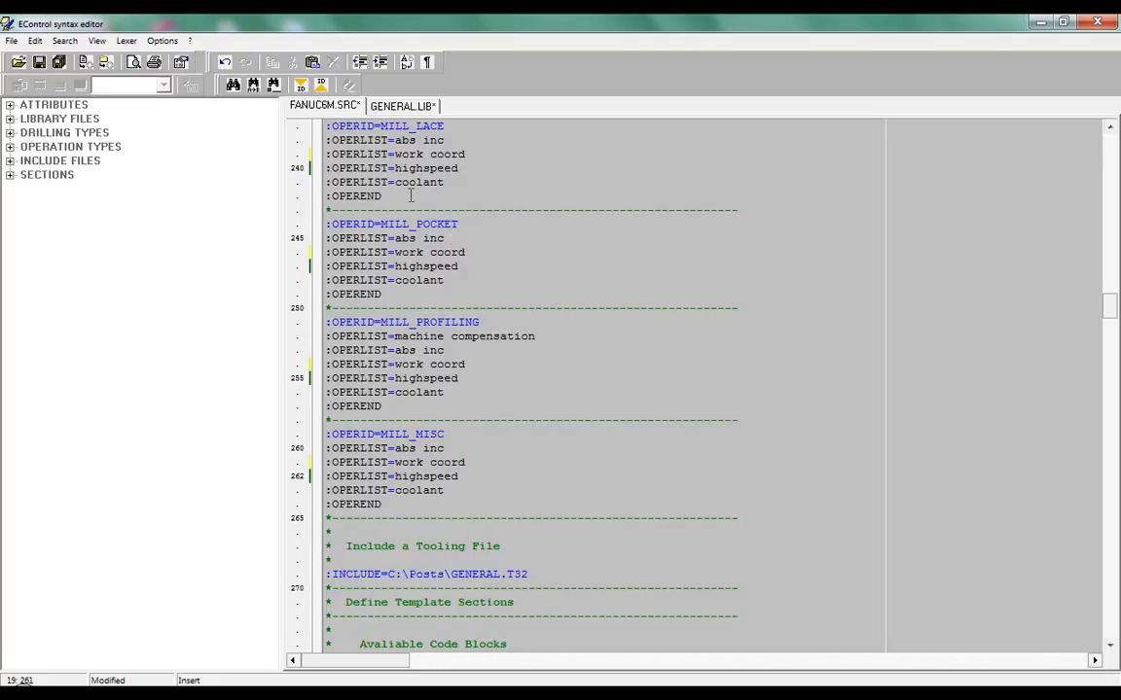
- In the INIT_TOOL_CHANGE_MILL section, add the line :T:<N> IF highspeed = 2 THEN G05 P10000 ENDIF <EOL> below the M:06 line
click(10, 175)
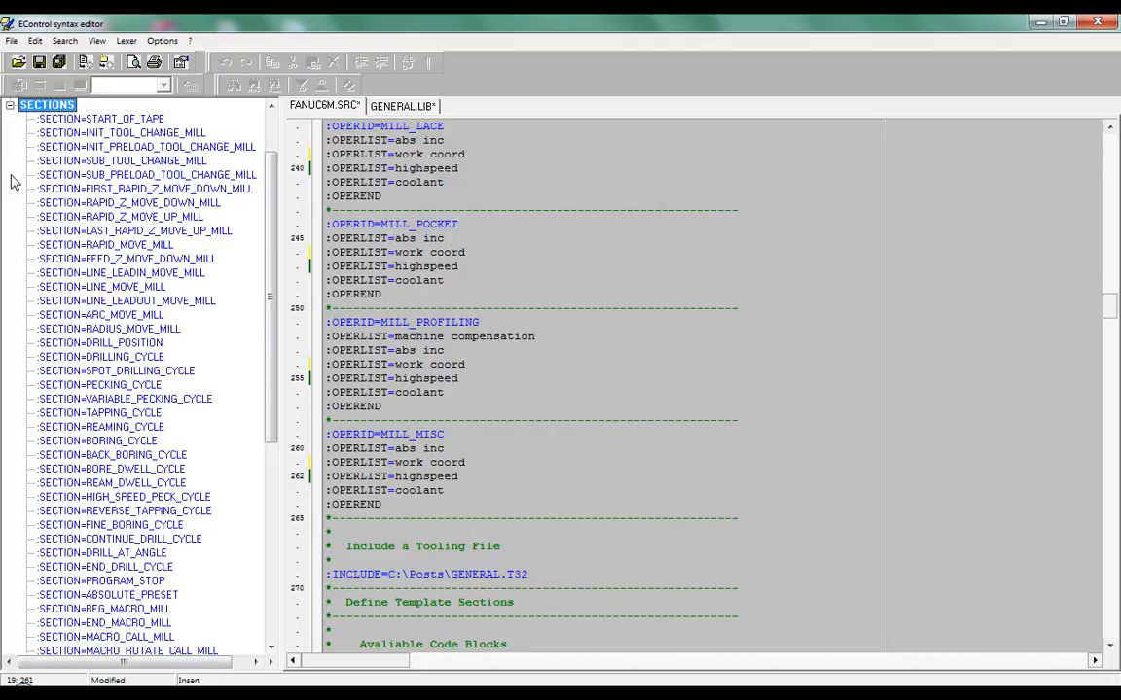
click(143, 134)
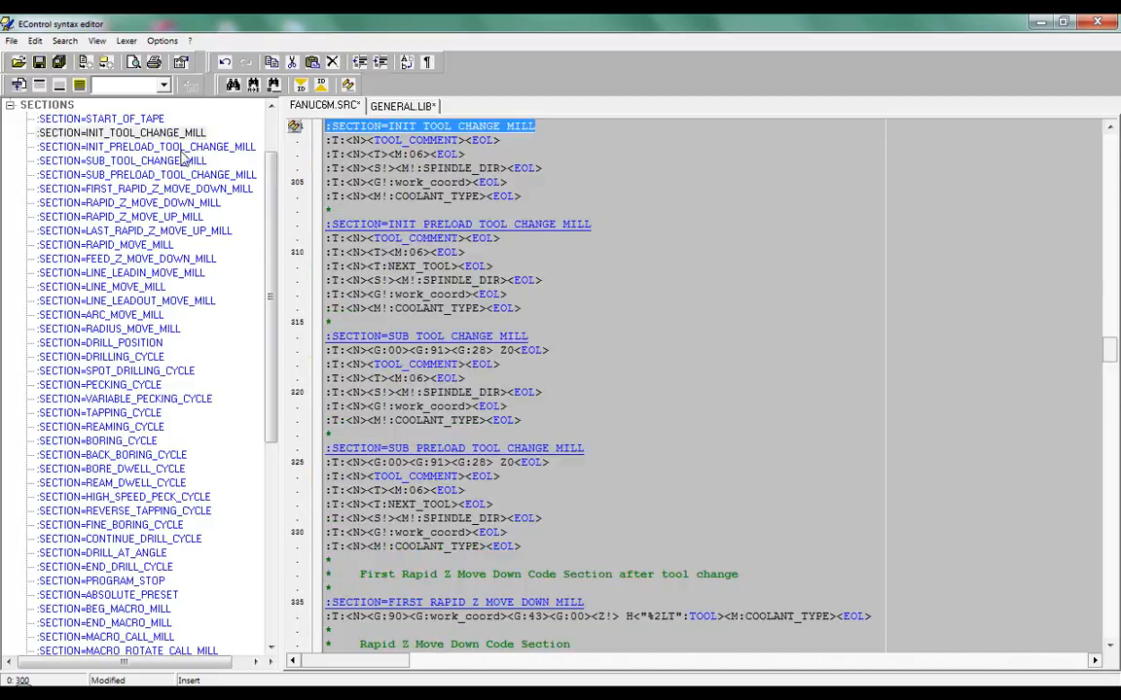
drag(374, 153, 438, 156)
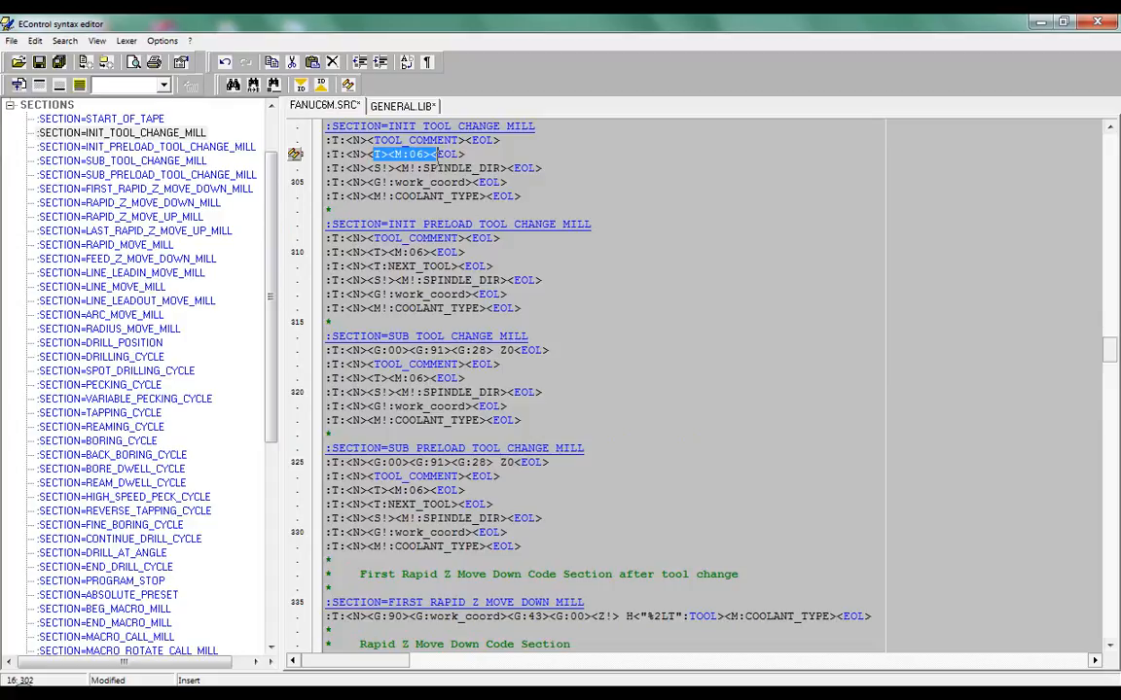
click(494, 155)
key(Return)
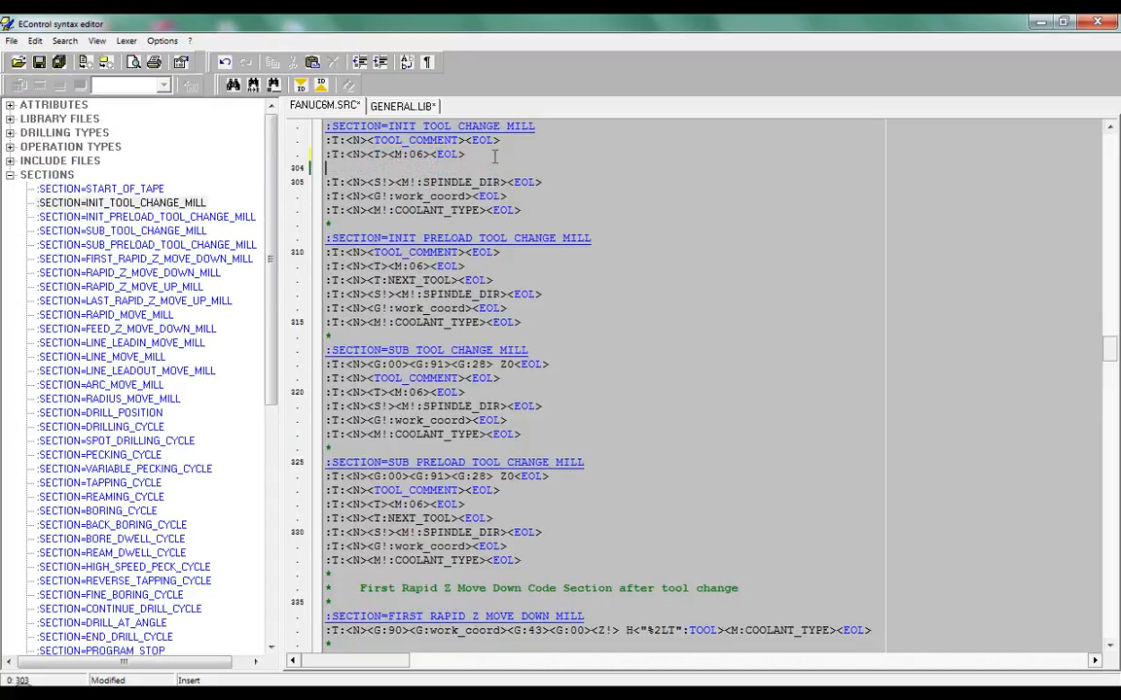
text(:T:<N>)
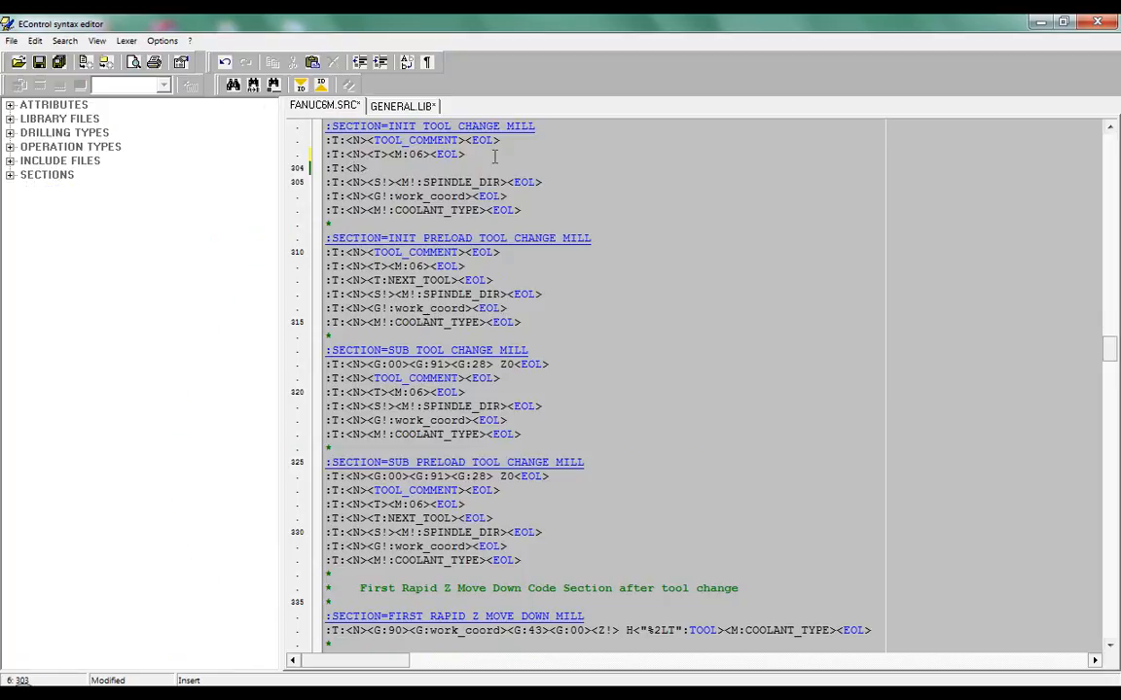
text( IF highspeed = 2 THEN G)
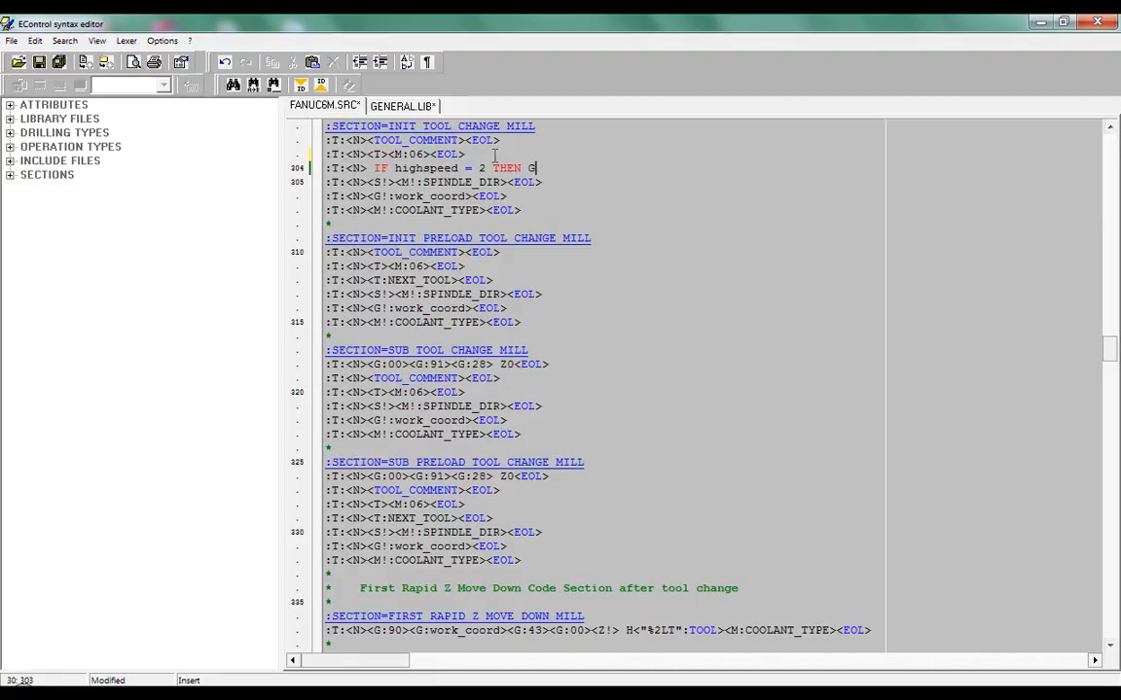
text(05 P10000 ENDIF <EO)
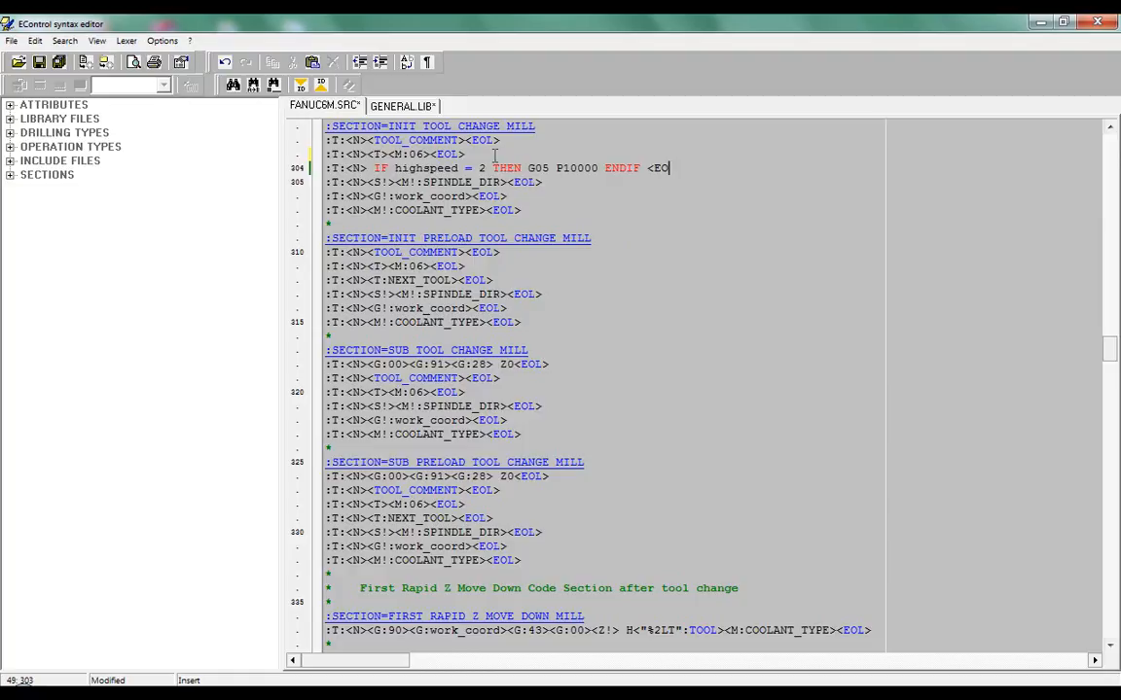
text(L>)
double_click(482, 167)
drag(527, 167, 599, 167)
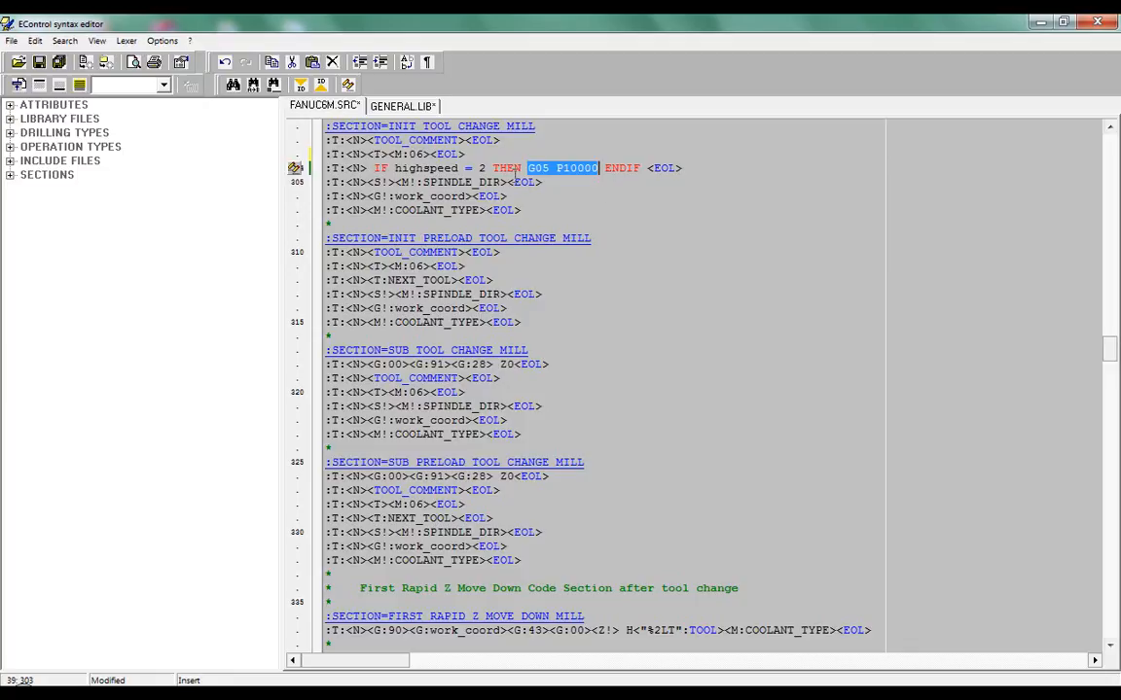
click(472, 167)
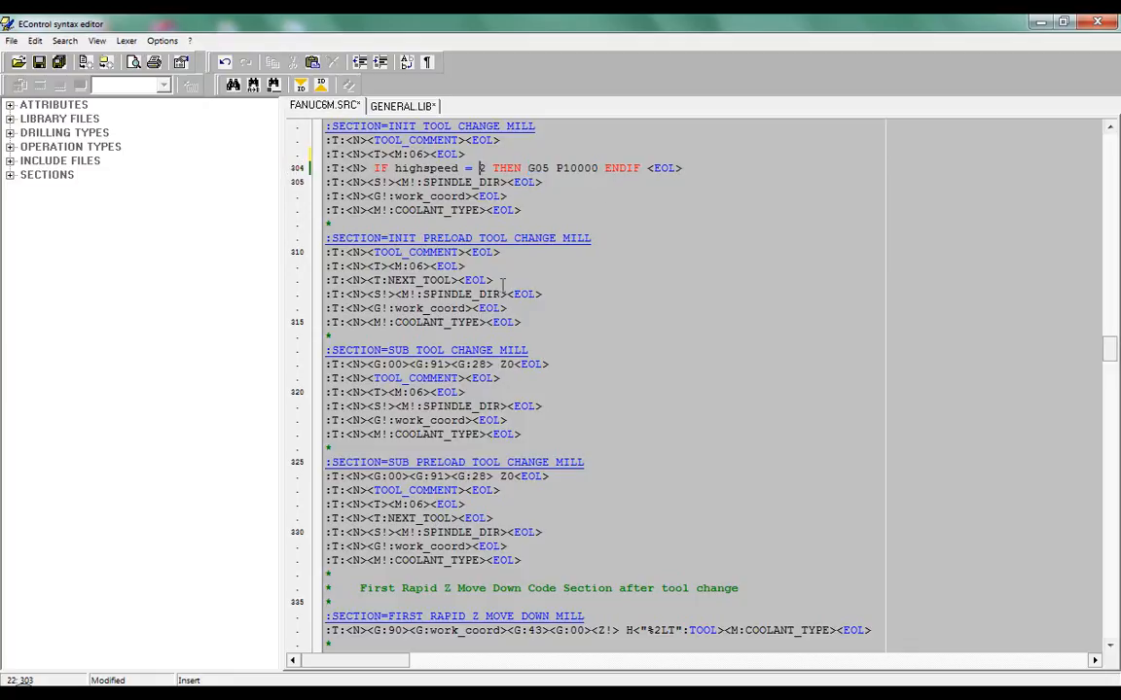
- Copy the highspeed IF line below the M:06 tool change line in the SUB_TOOL_CHANGE_MILL section
drag(693, 167, 327, 168)
key(ctrl+c)
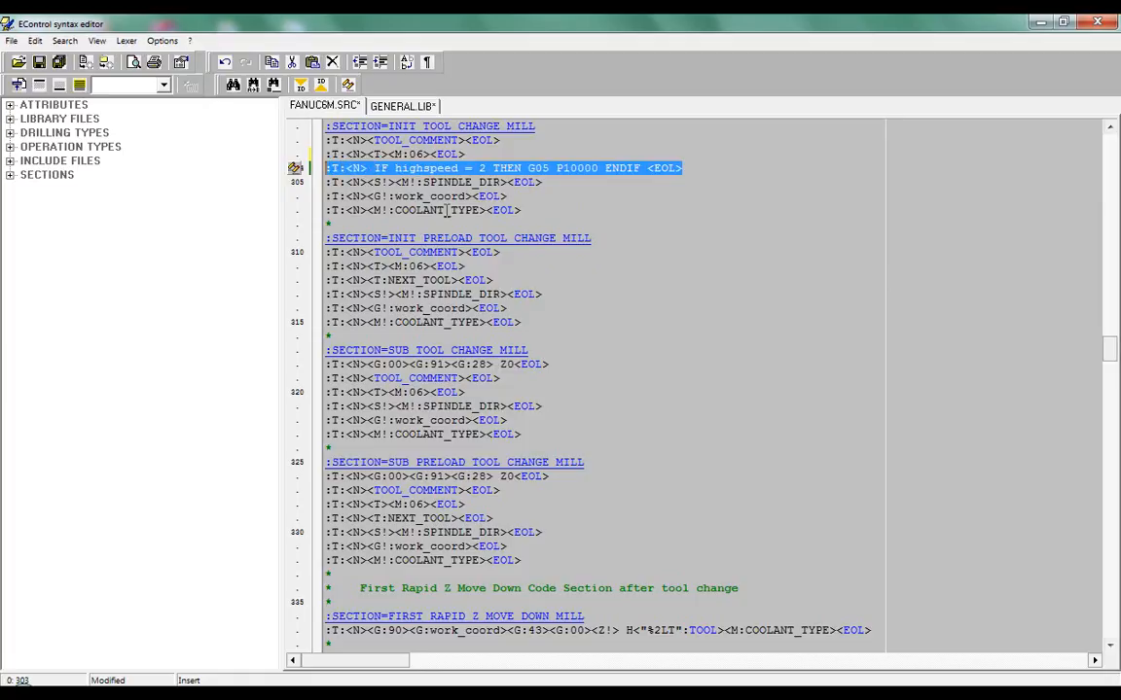
click(505, 394)
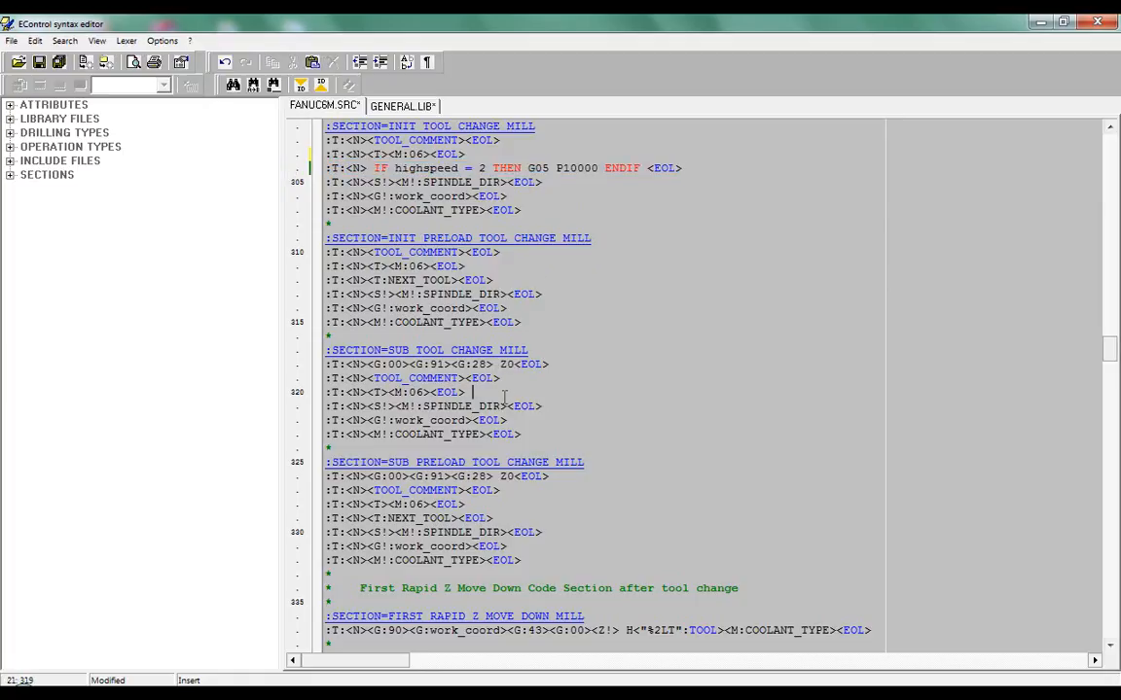
key(Return)
key(ctrl+v)
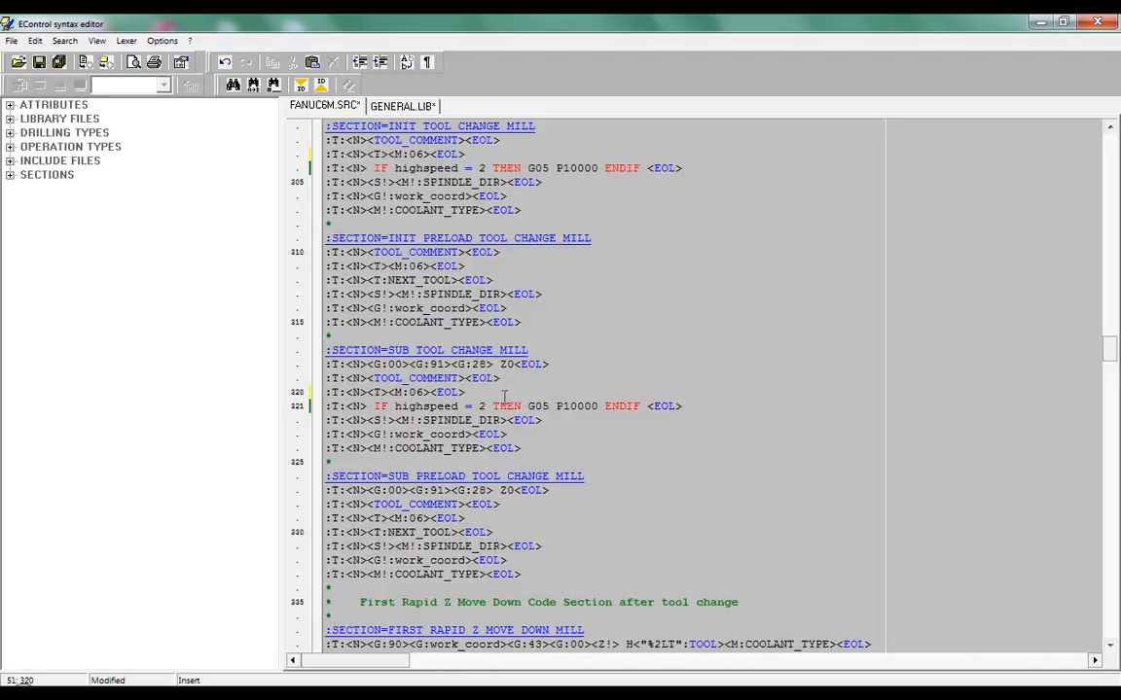
drag(366, 392, 420, 393)
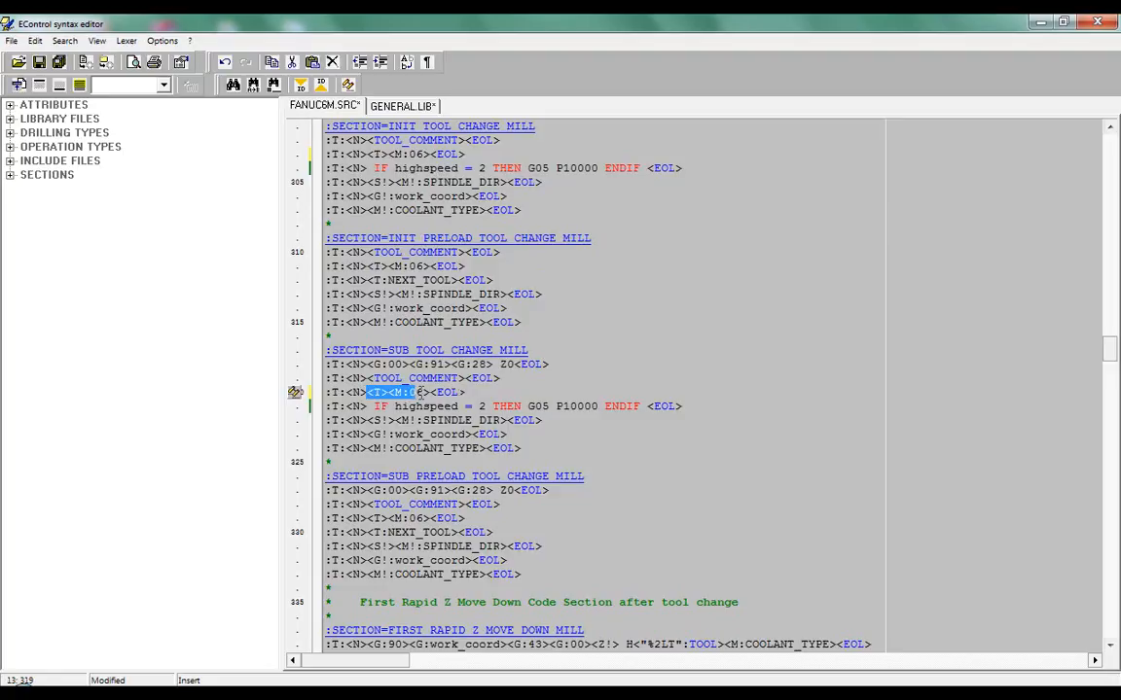
drag(367, 154, 425, 156)
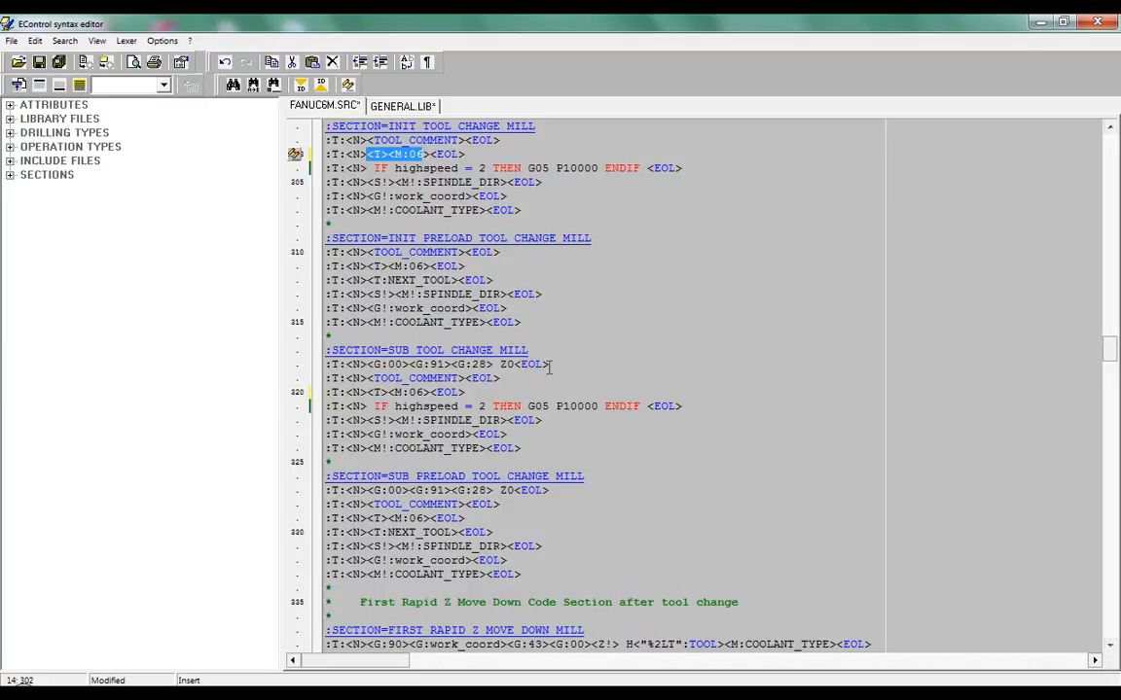
- Save all open post files and compile FANUC6M.SRC in CAMWorks Universal Post
click(58, 62)
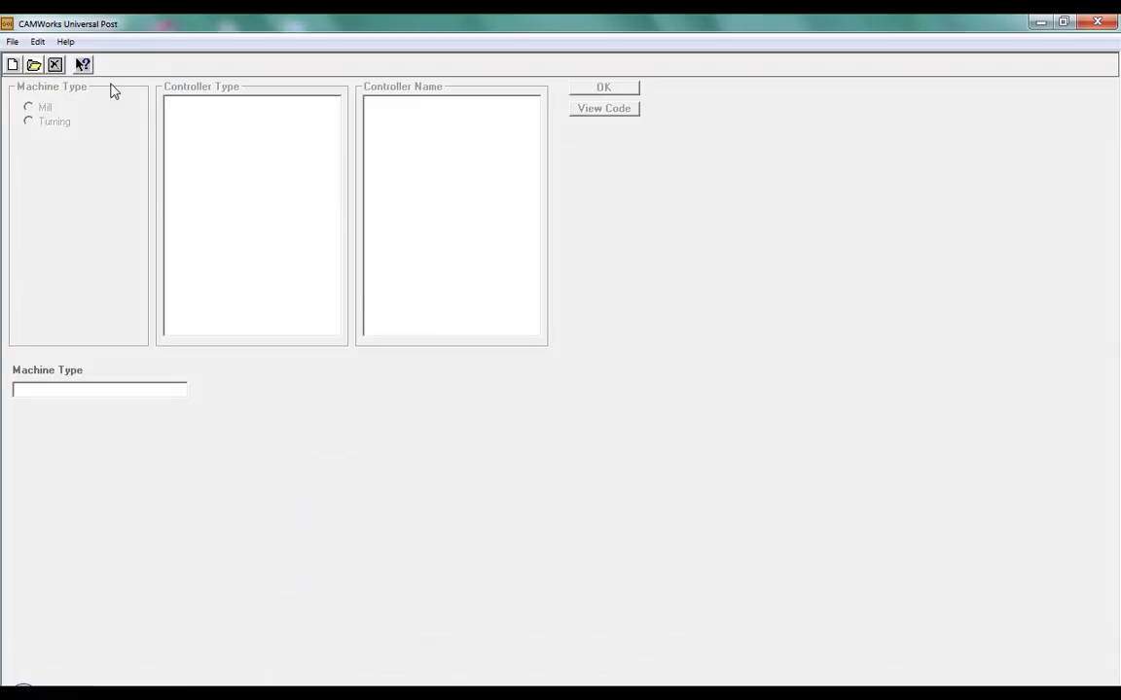
click(11, 41)
click(62, 199)
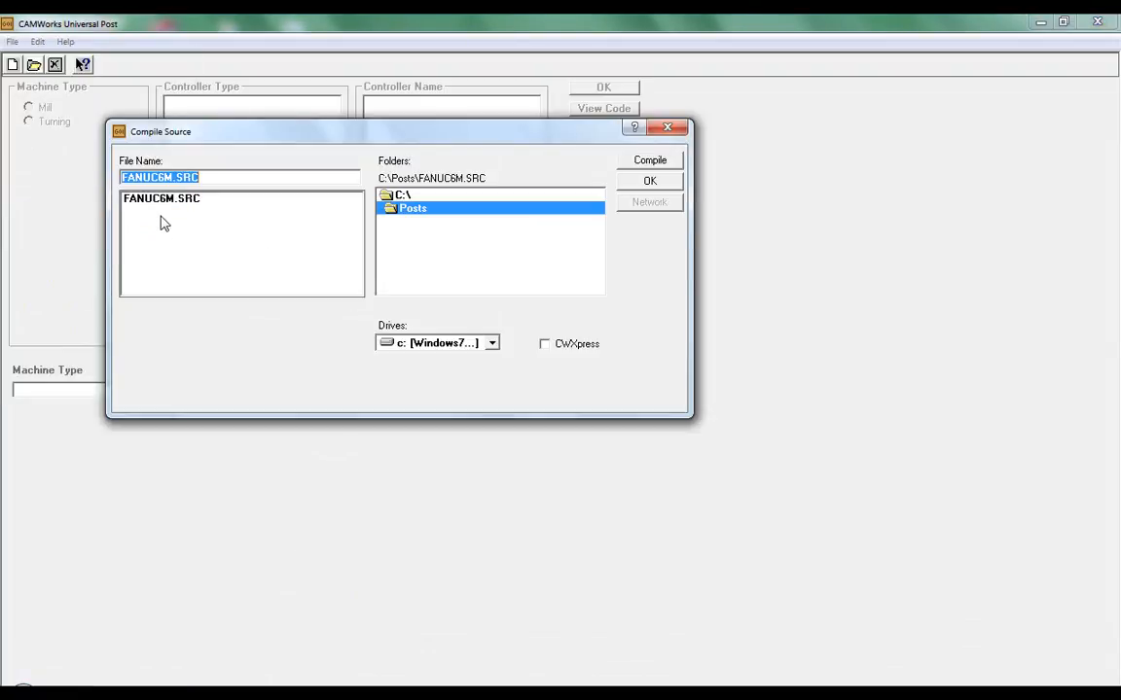
click(186, 198)
click(644, 161)
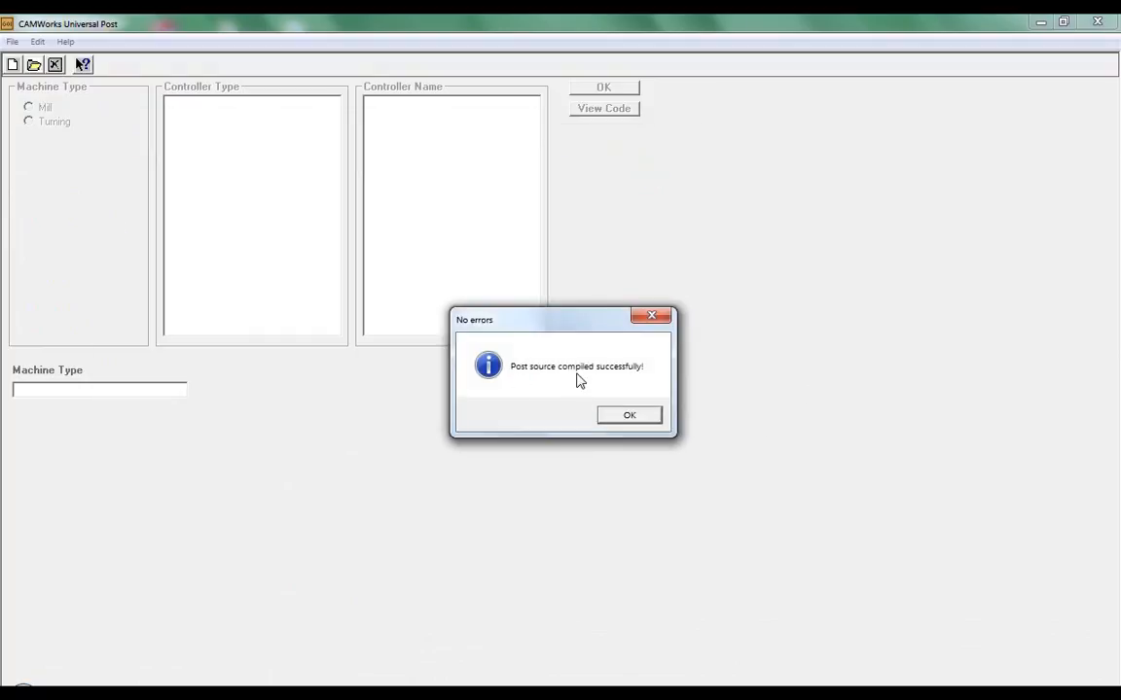
click(642, 416)
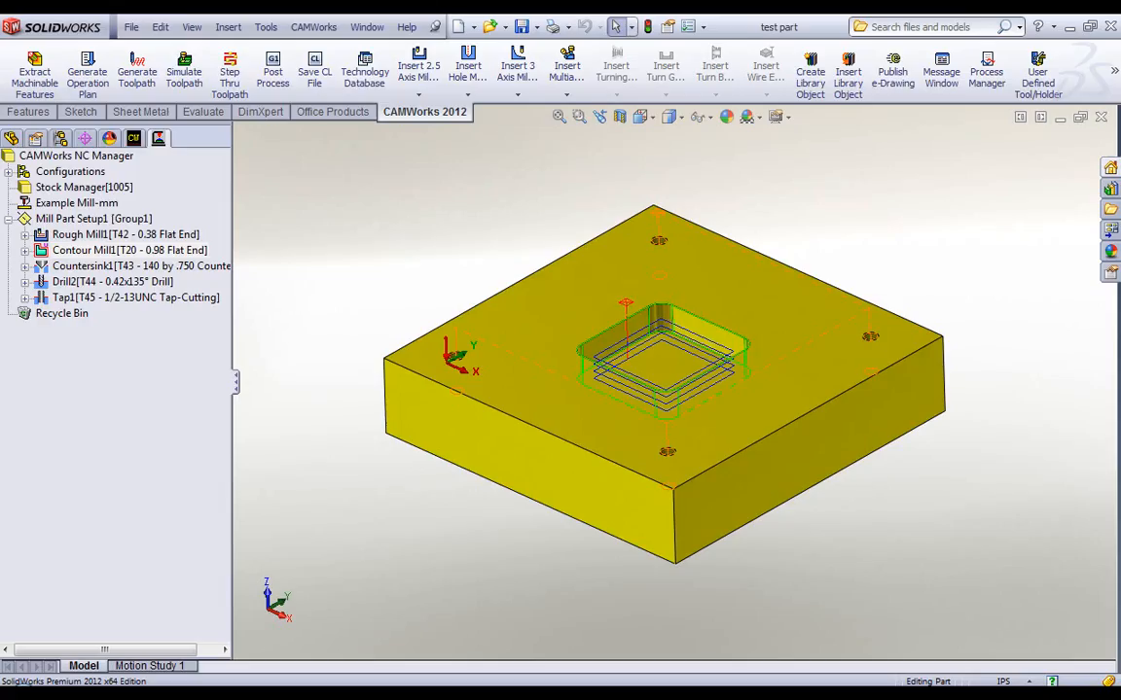
- In SolidWorks, reload the compiled FANUC6M.ctl as the post processor of the Example Mill-mm machine
double_click(97, 201)
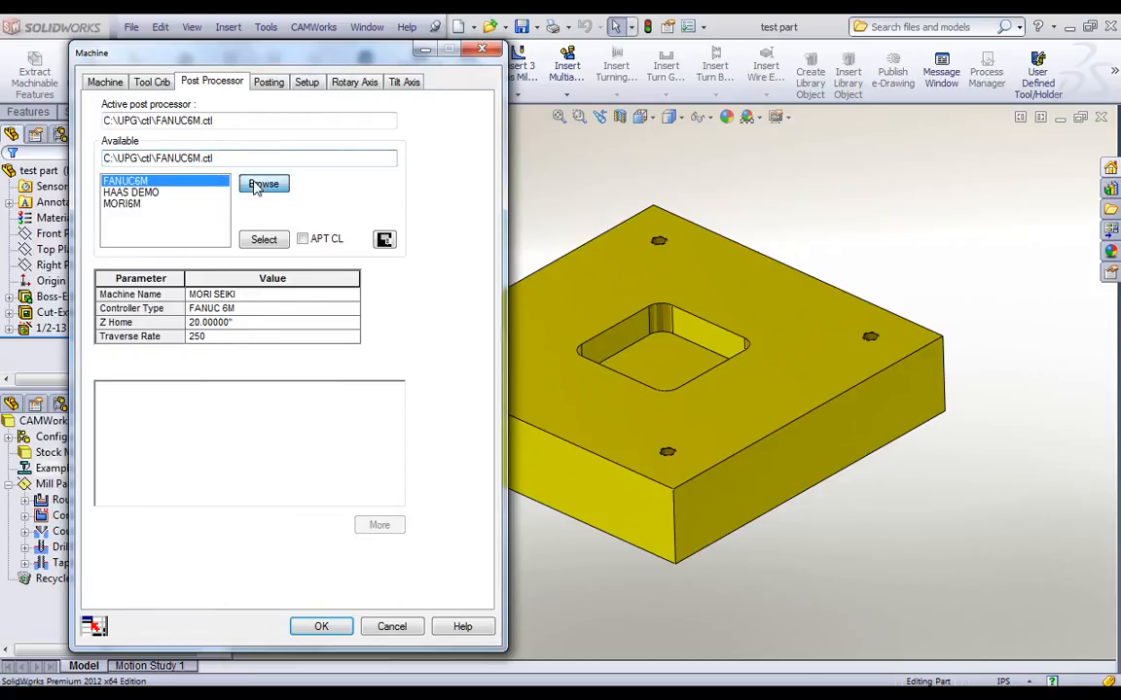
click(262, 185)
click(297, 179)
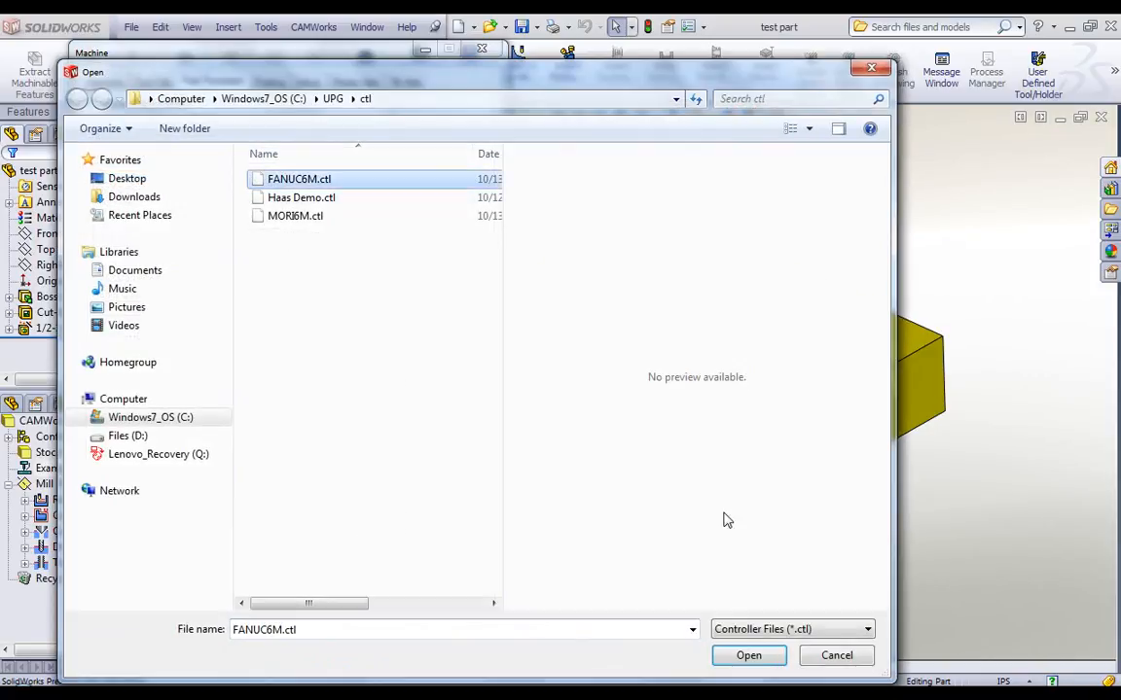
click(748, 655)
click(263, 239)
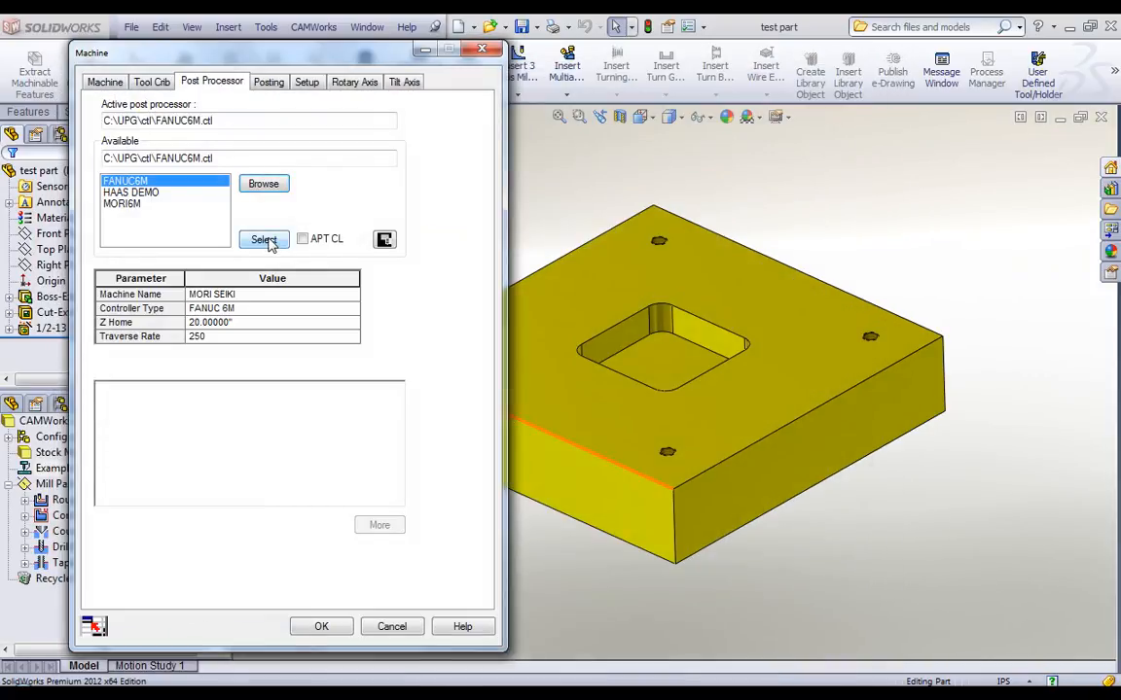
click(326, 623)
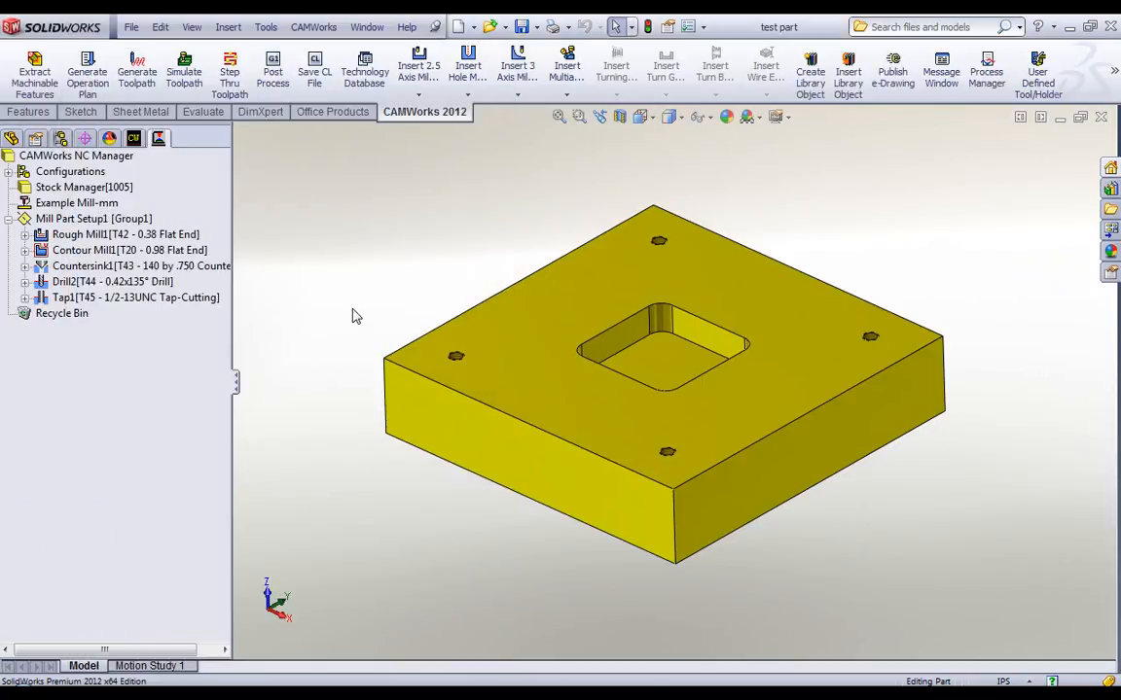
- Set the SPEED posting parameter of the Contour Mill1 operation to HighSpeed
click(169, 253)
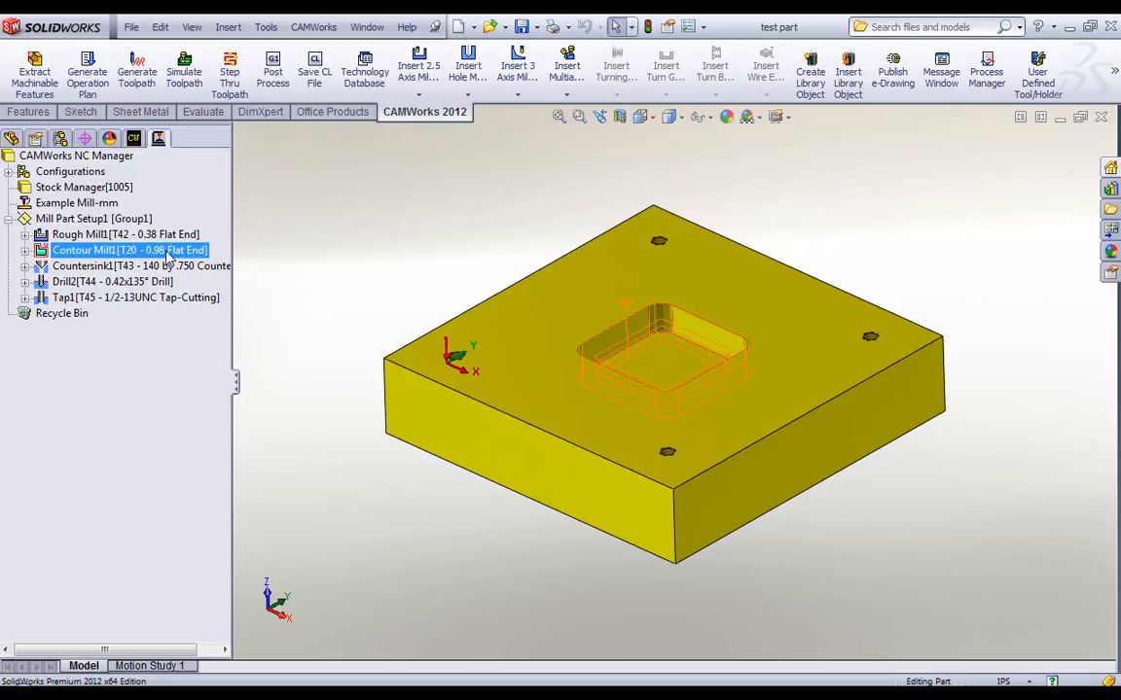
double_click(167, 255)
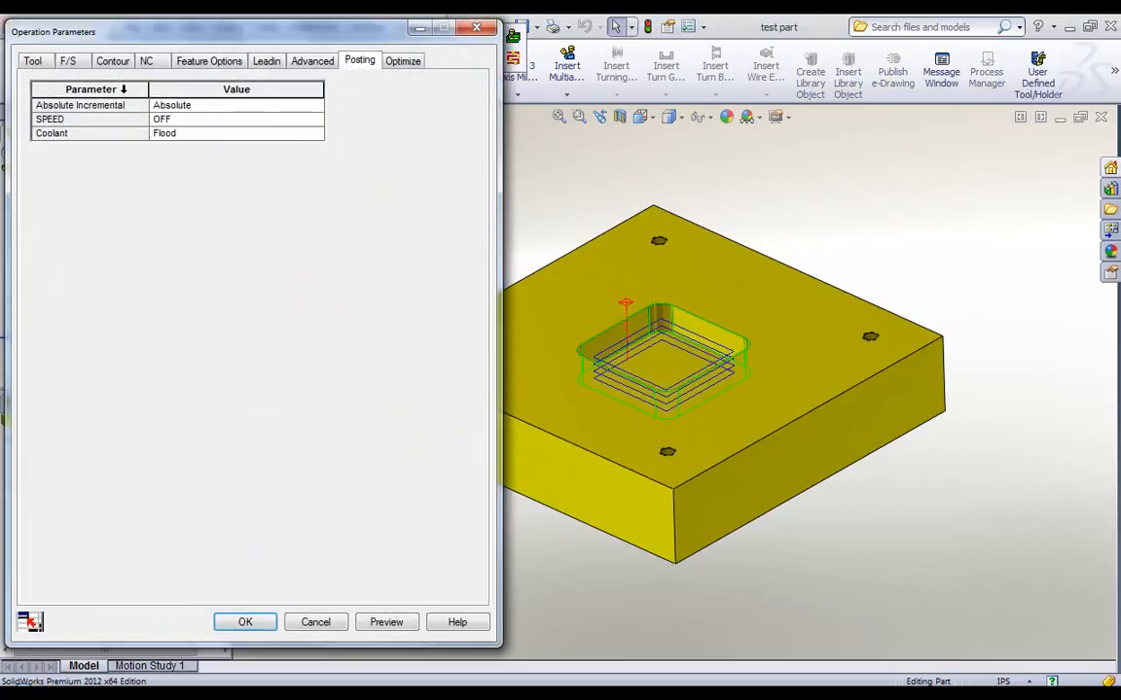
click(82, 120)
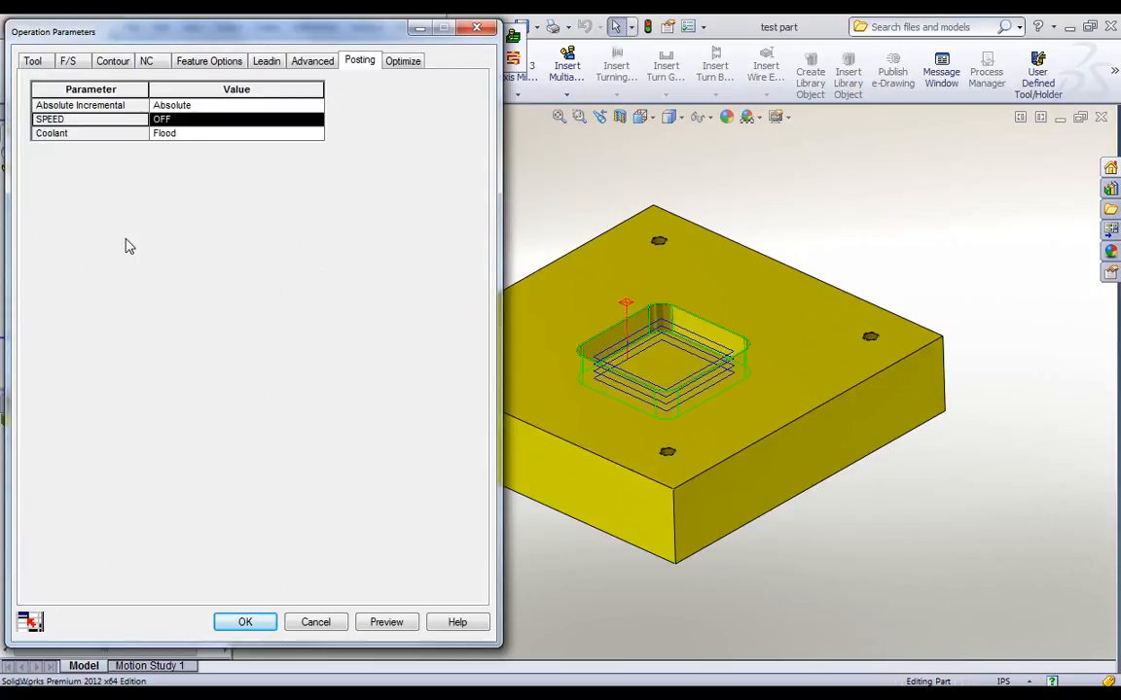
click(316, 122)
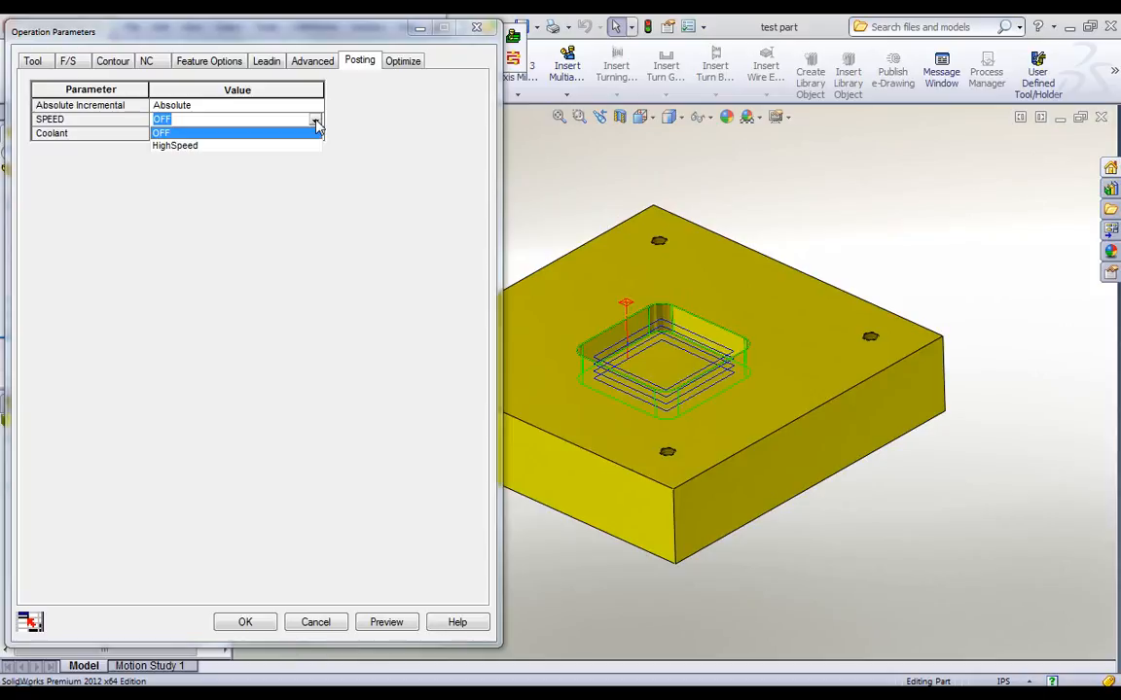
click(311, 146)
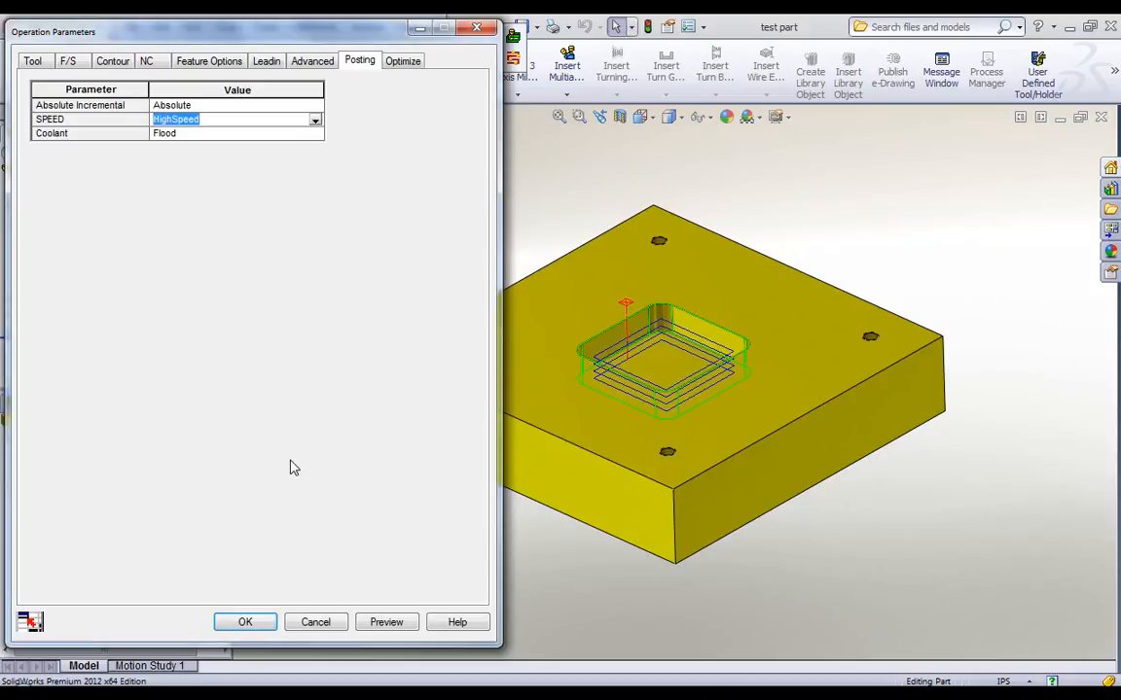
click(269, 625)
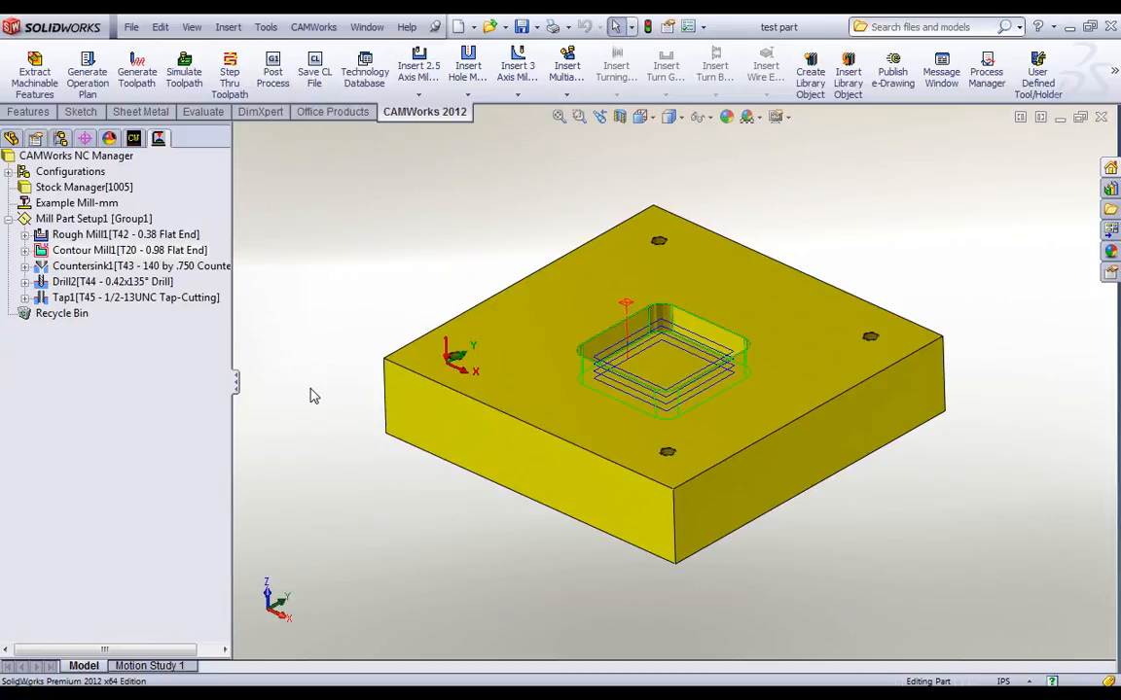
- Post process the Contour Mill1 operation to the test part text file on the desktop, replacing the existing file
right_click(186, 250)
click(249, 231)
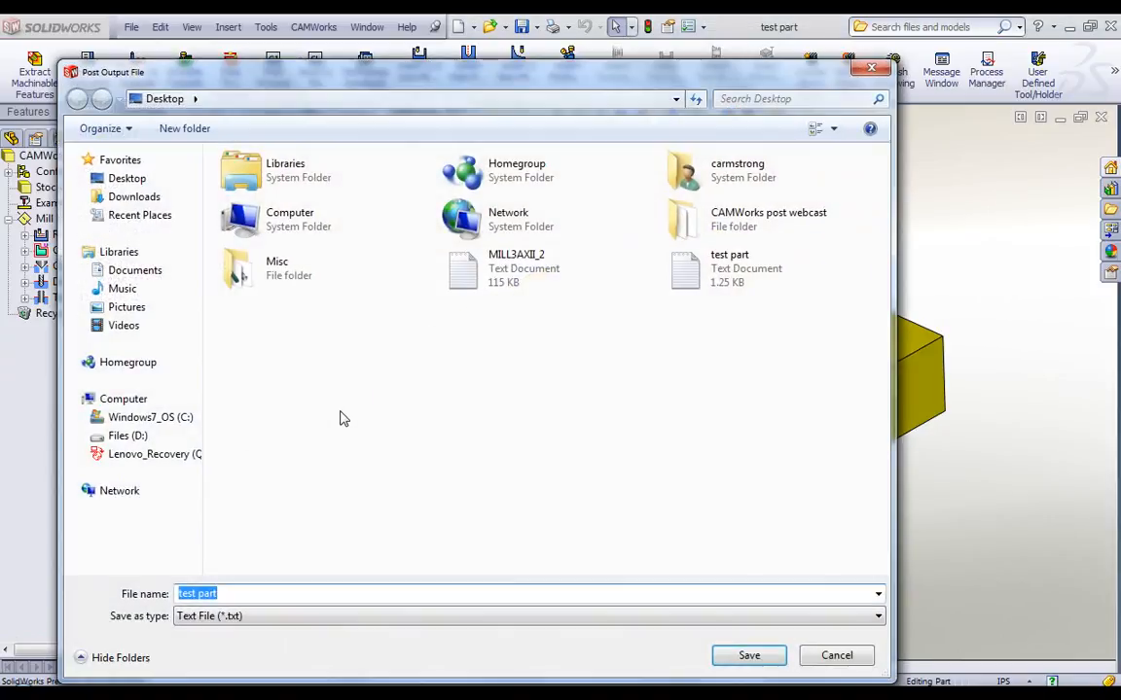
click(749, 657)
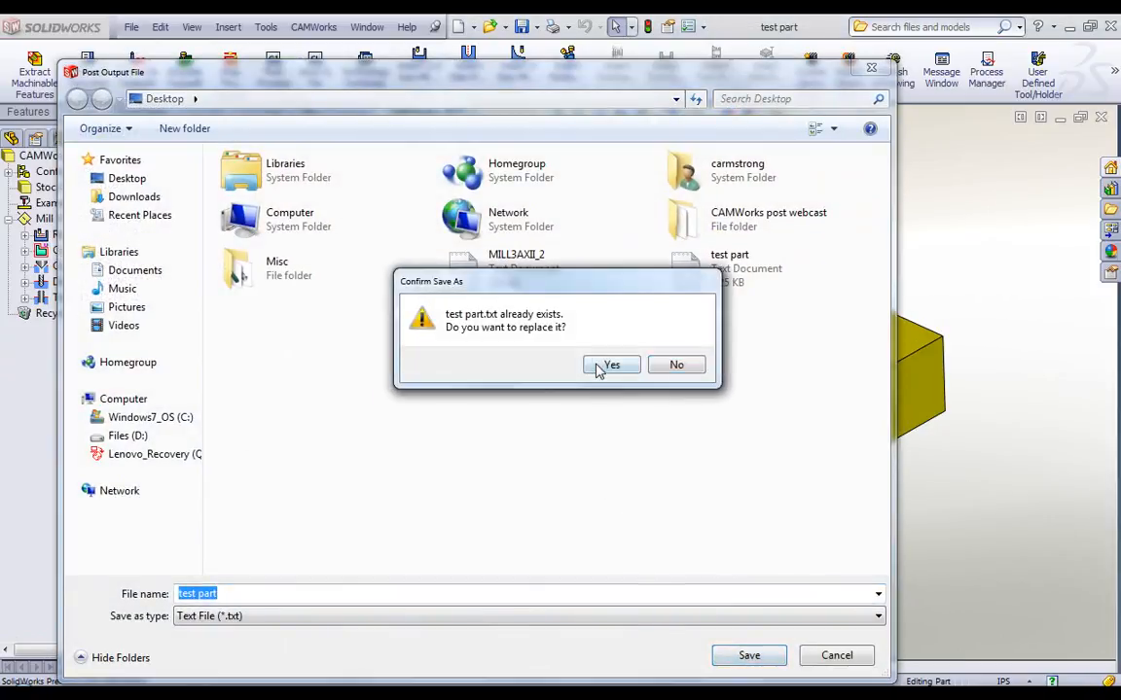
click(608, 363)
click(511, 204)
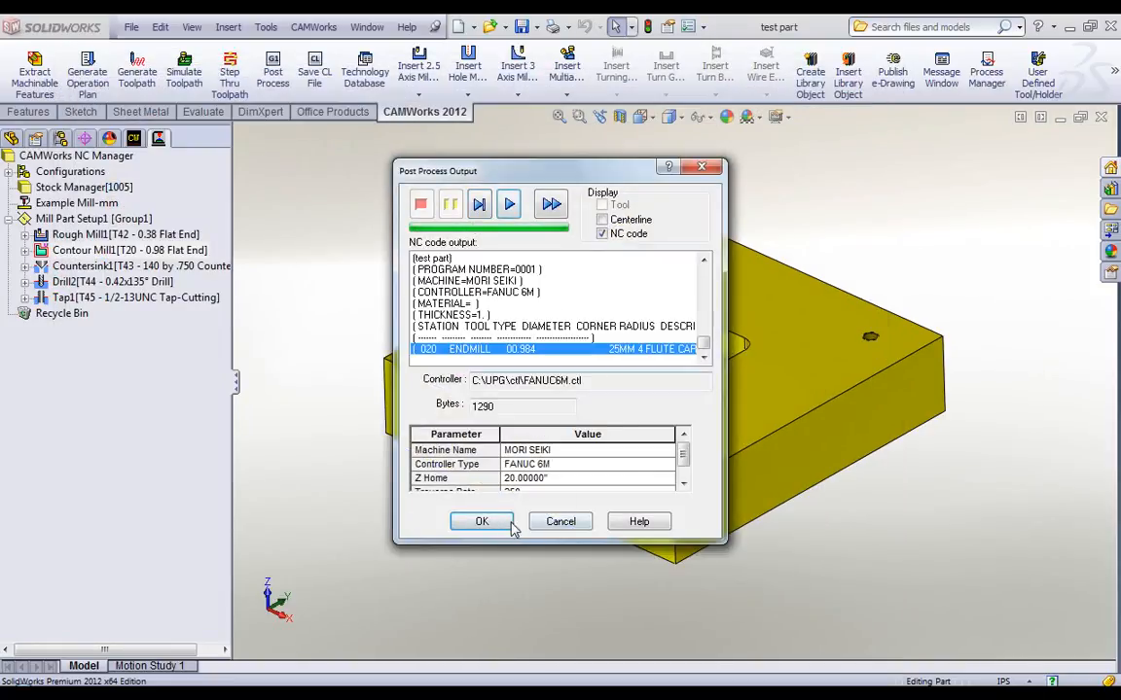
click(486, 522)
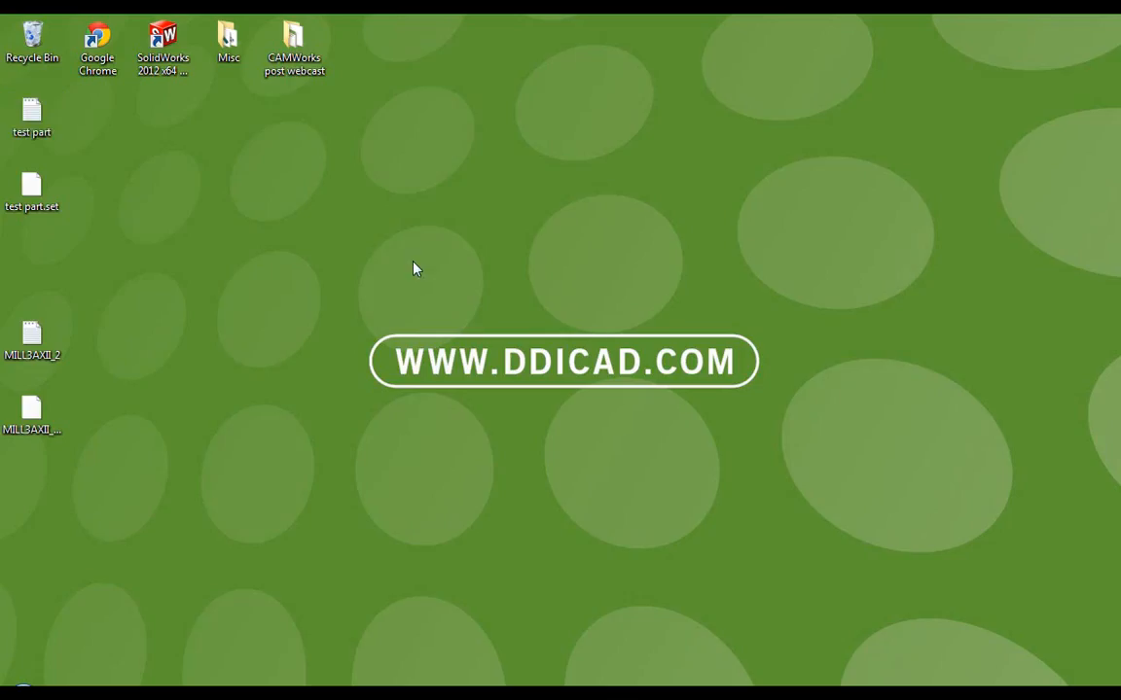
- Examine the code following the tool change in the posted test part file, and return to the post source in the syntax editor
double_click(31, 115)
double_click(281, 95)
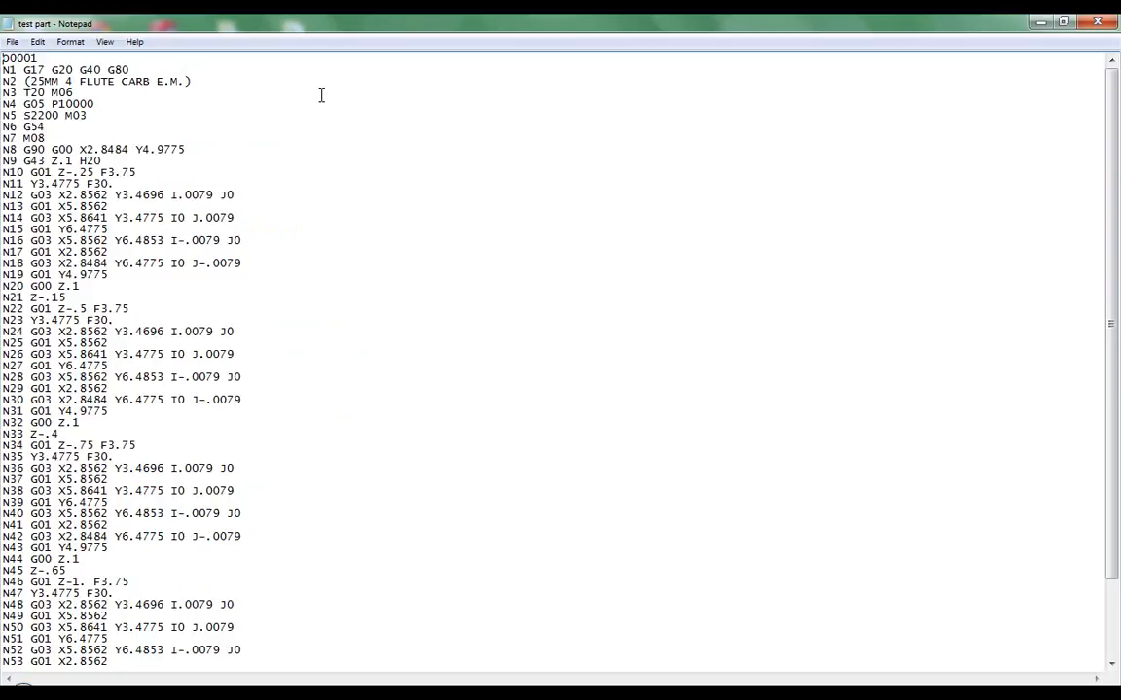
mouse_move(24, 93)
mouse_down()
mouse_move(73, 92)
mouse_move(81, 117)
mouse_move(22, 101)
mouse_up()
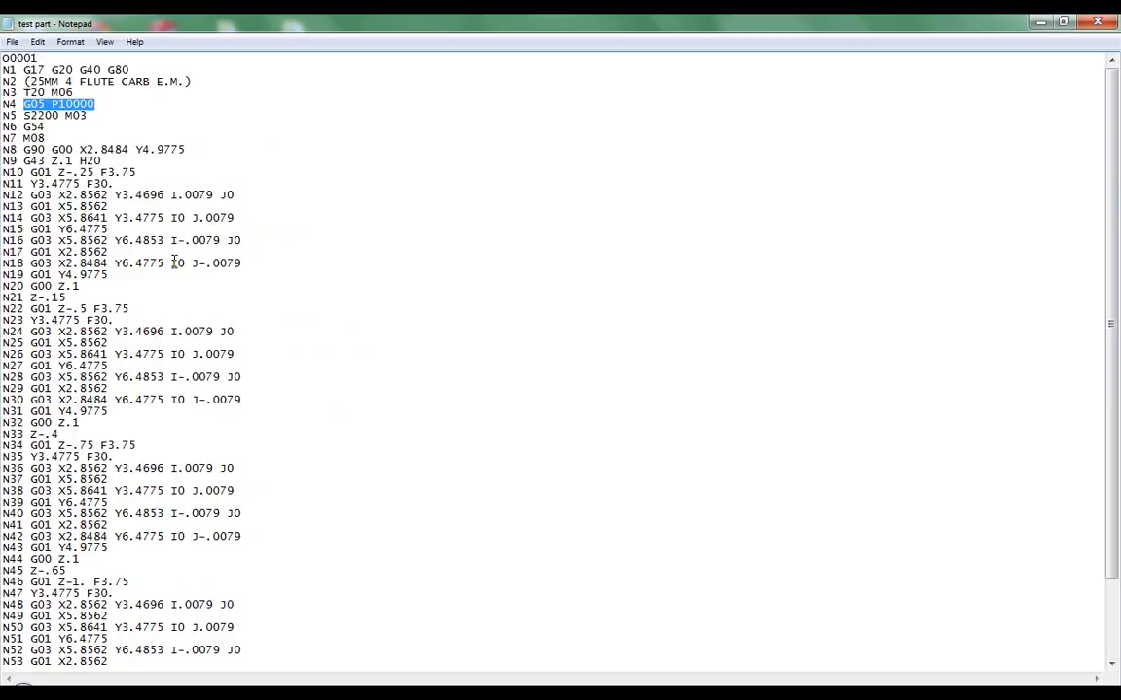
click(796, 693)
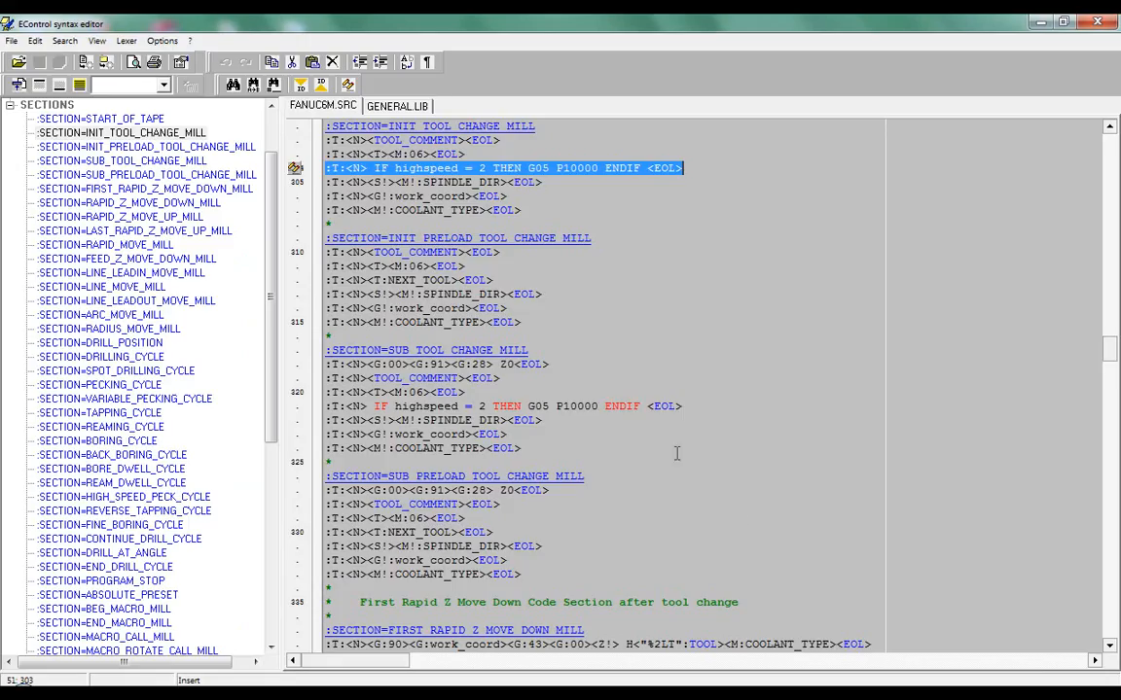
- Review the highspeed attribute block in GENERAL.LIB and the highspeed entries under the lace, pocket, profiling and misc operation types in FANUC6M.SRC
click(394, 106)
drag(410, 406, 327, 280)
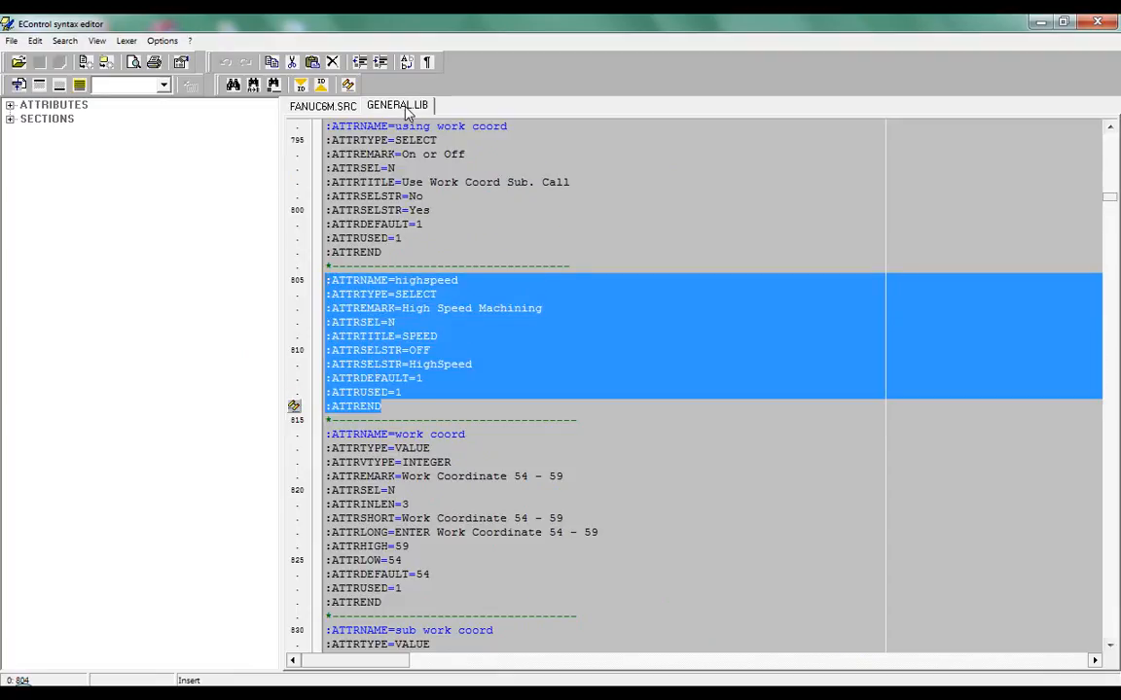
click(331, 109)
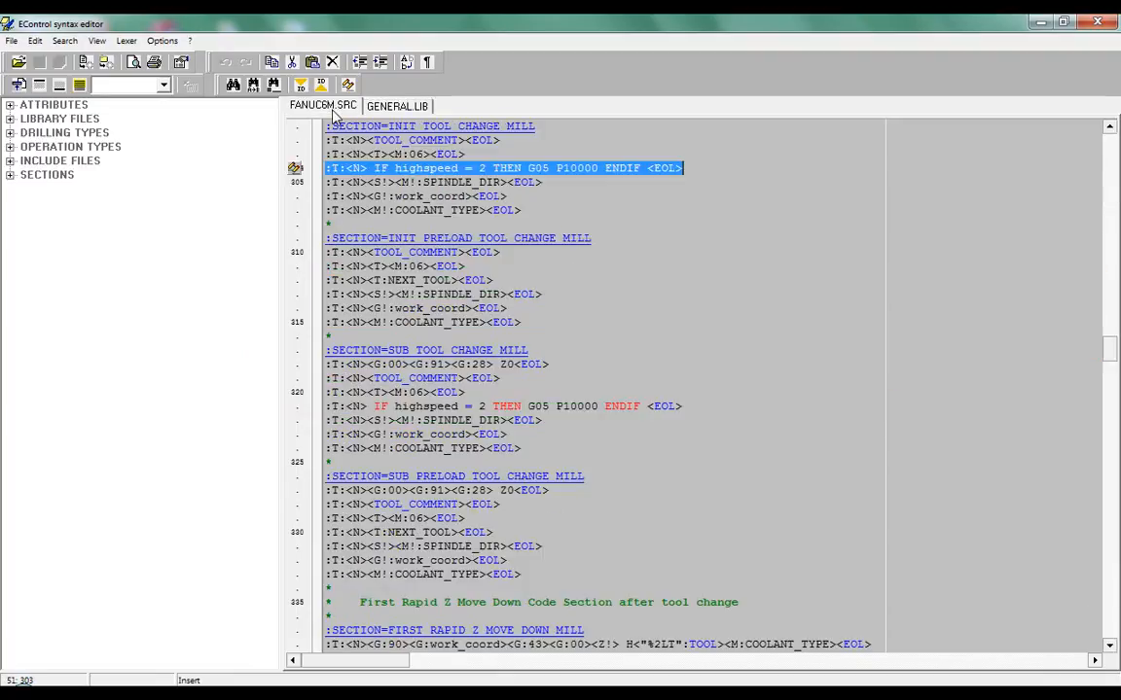
click(10, 147)
click(84, 162)
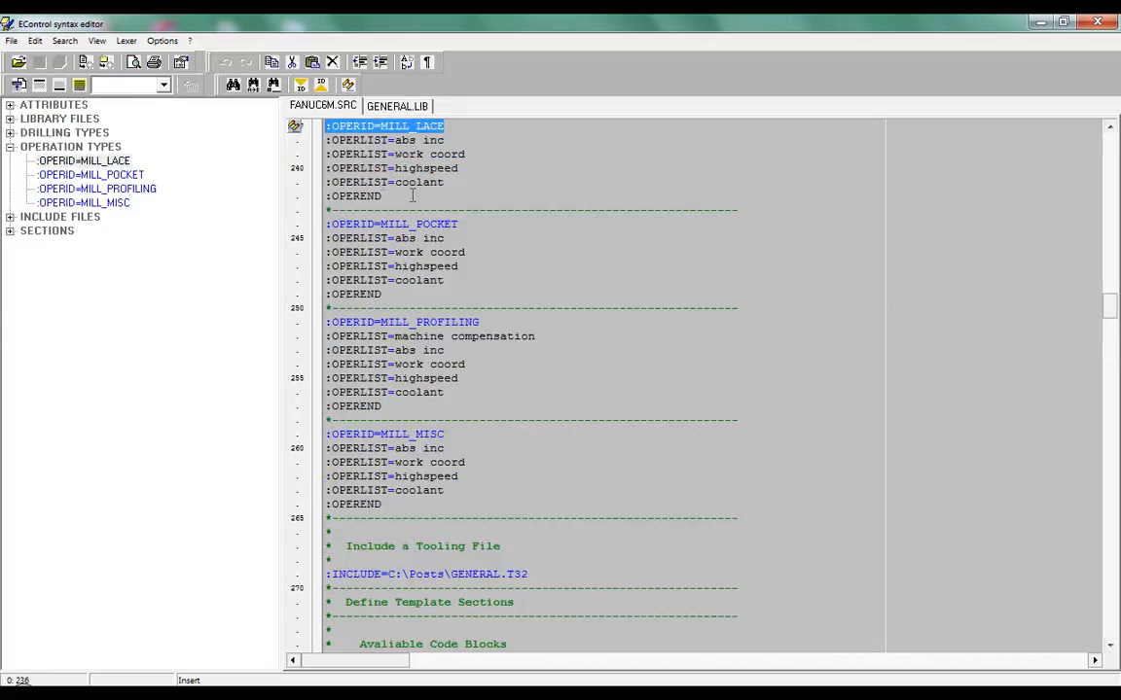
drag(327, 169, 464, 170)
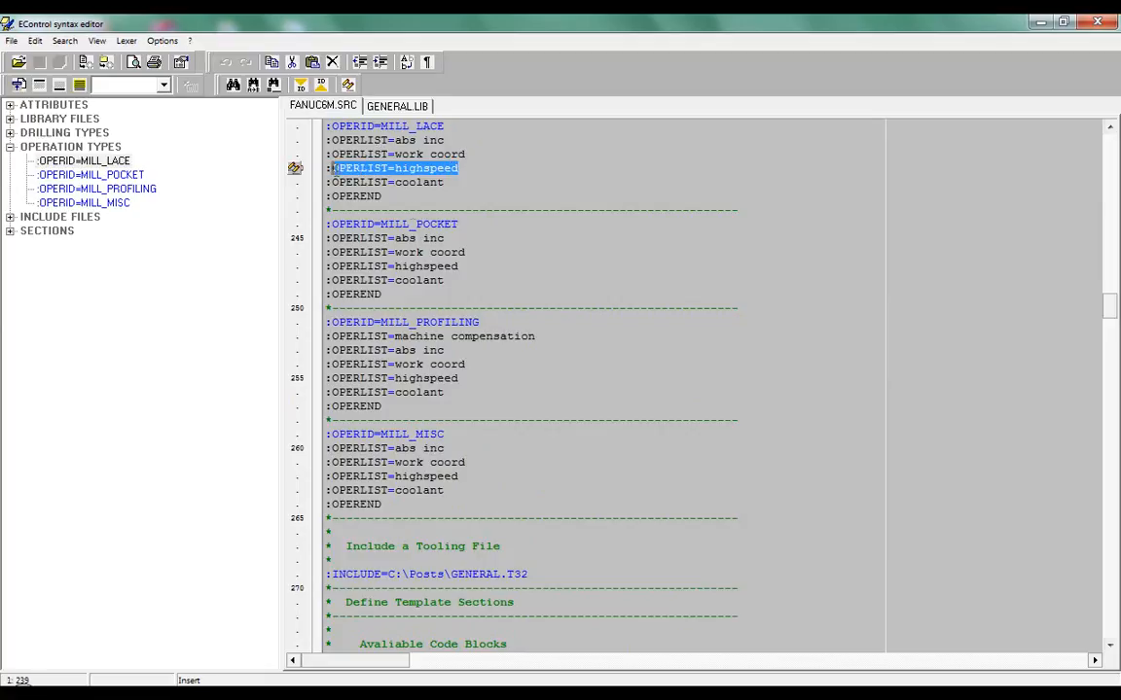
drag(459, 267, 368, 266)
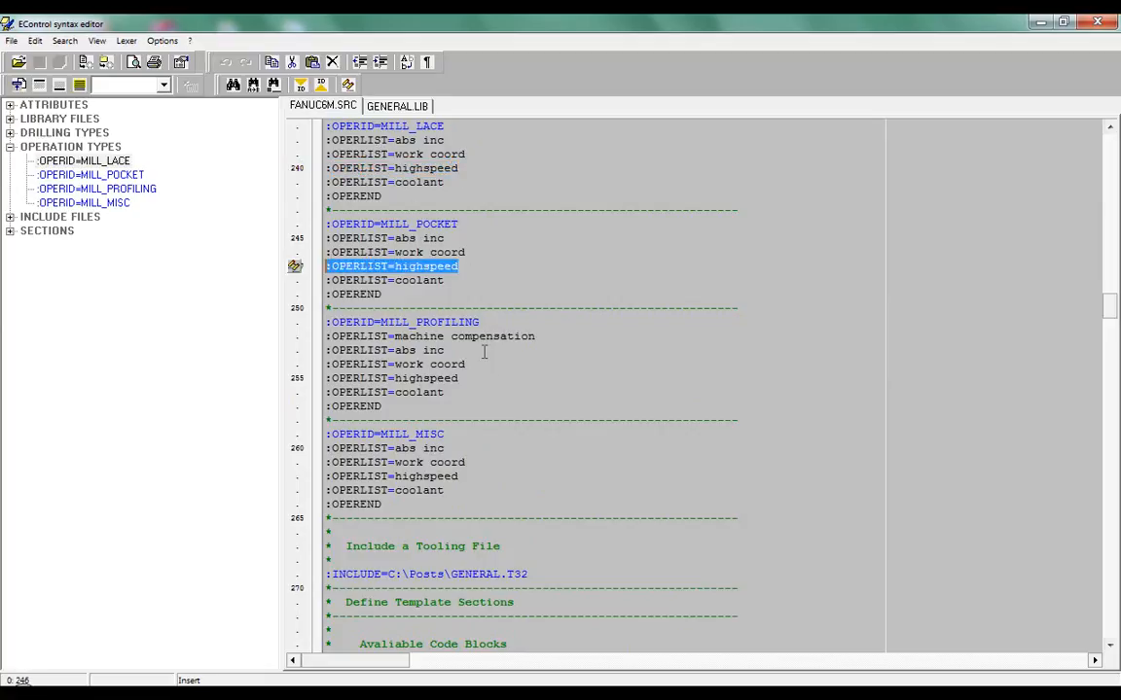
drag(459, 378, 376, 378)
drag(459, 476, 325, 477)
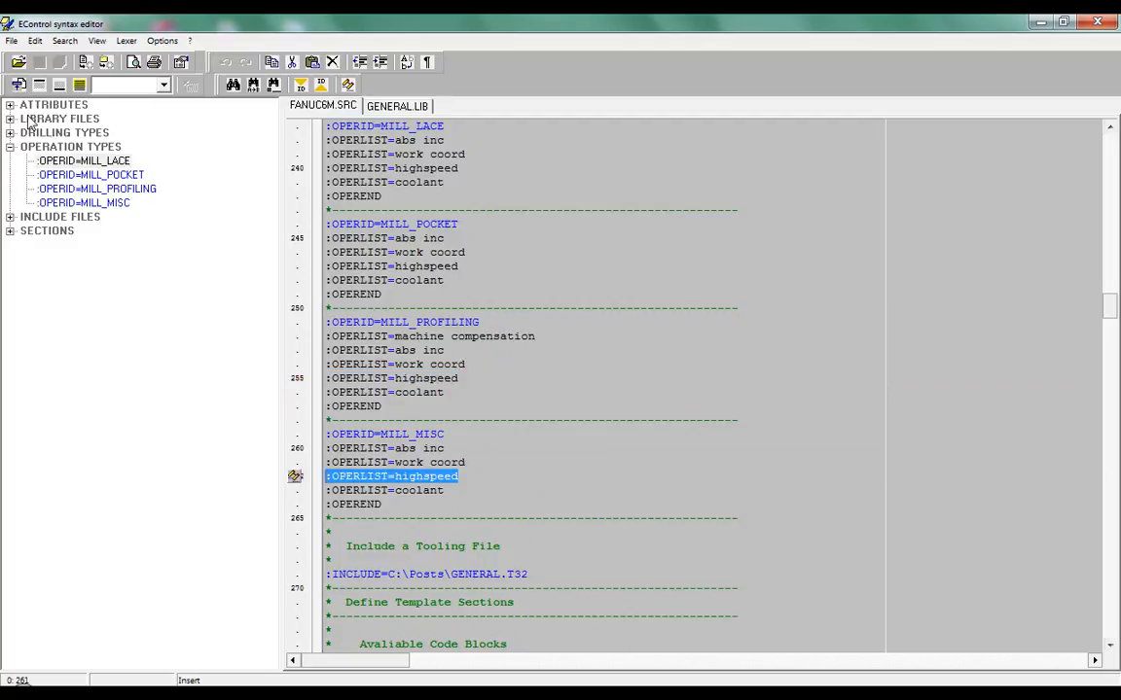
- Examine the highspeed condition line that outputs G05 P10000 in the INIT_TOOL_CHANGE_MILL section of FANUC6M.SRC
click(10, 147)
click(9, 175)
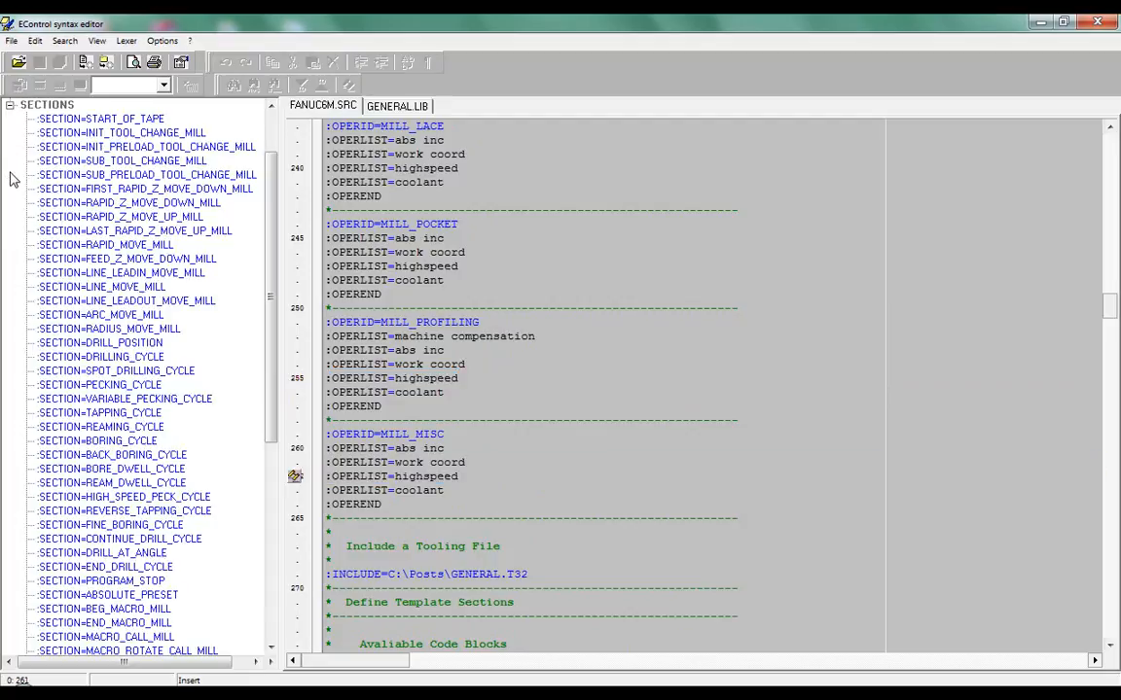
click(97, 133)
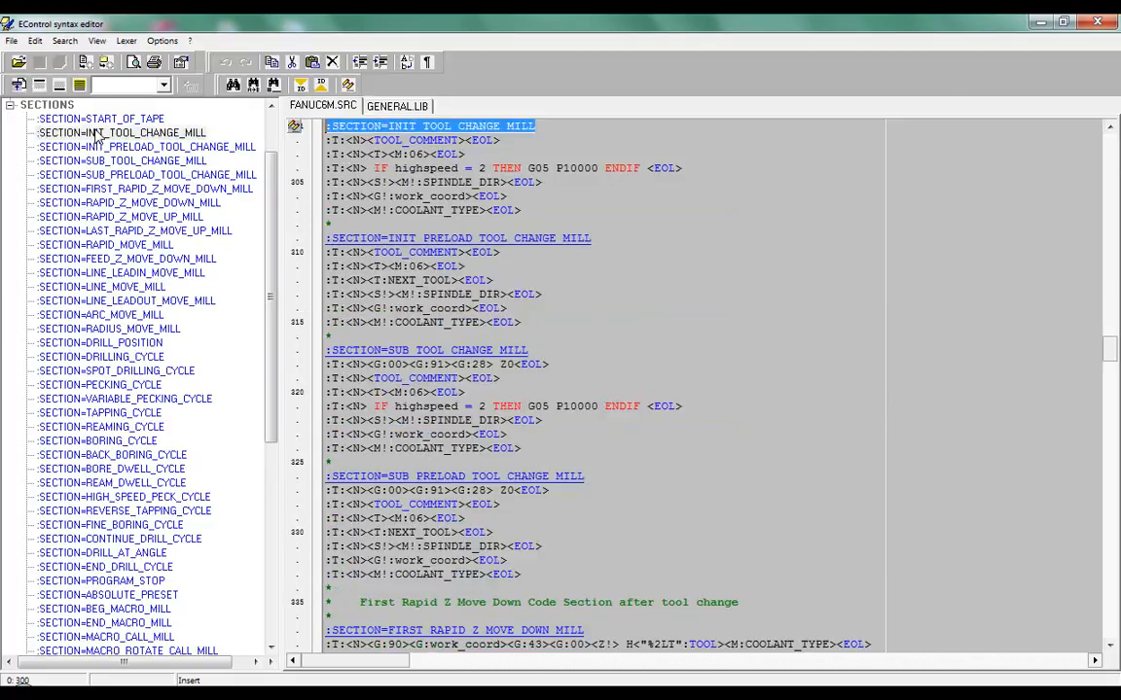
drag(325, 168, 683, 169)
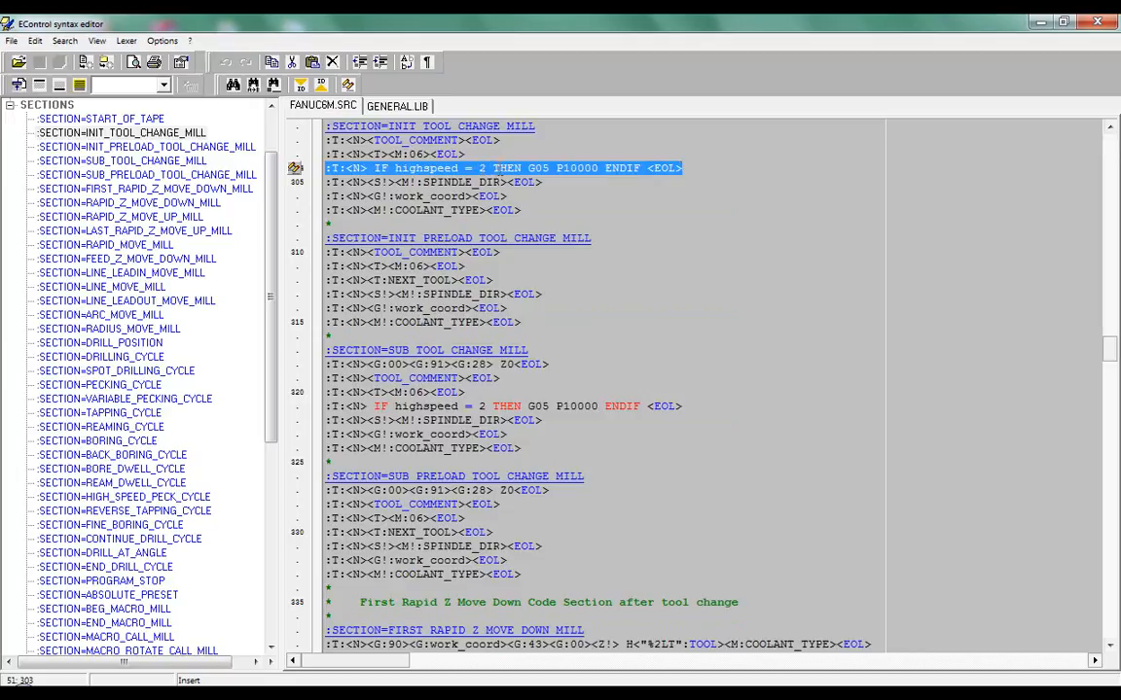
double_click(537, 168)
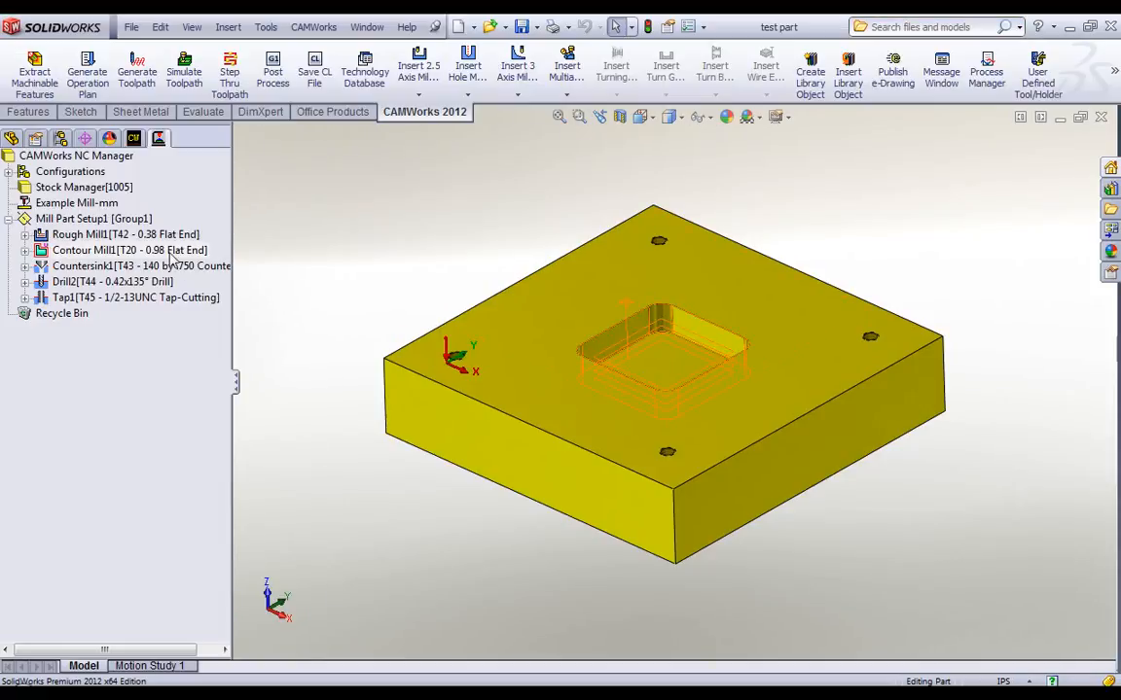
- Switch to SolidWorks and open the Contour Mill1 operation's parameters to check its posting settings
double_click(126, 250)
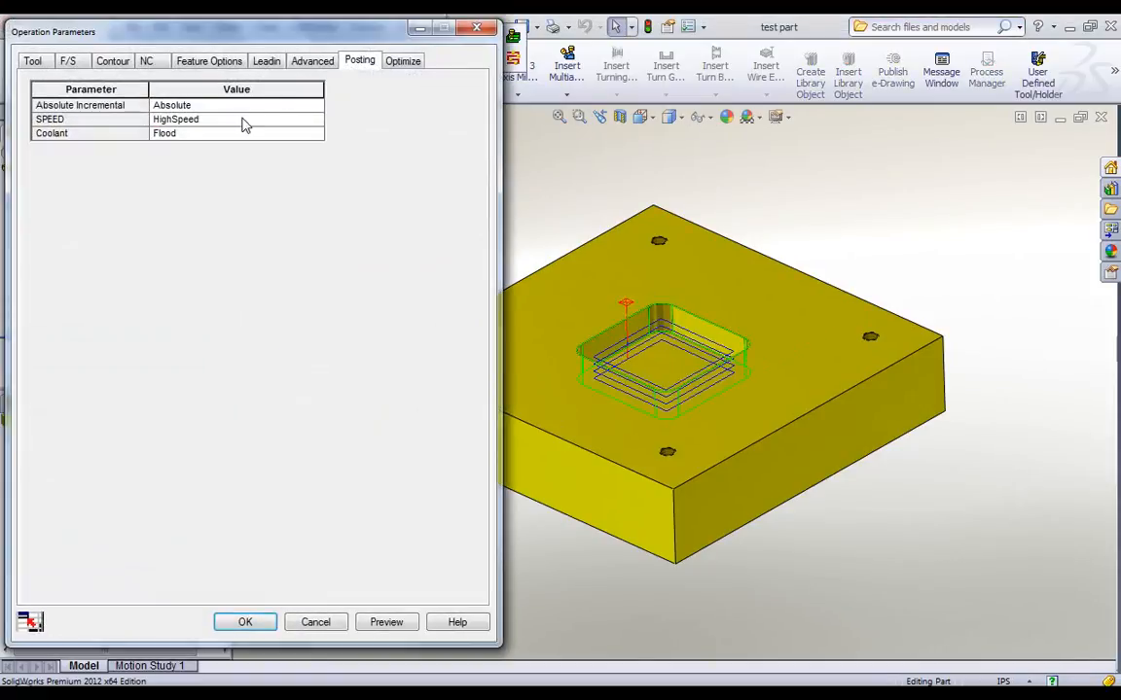